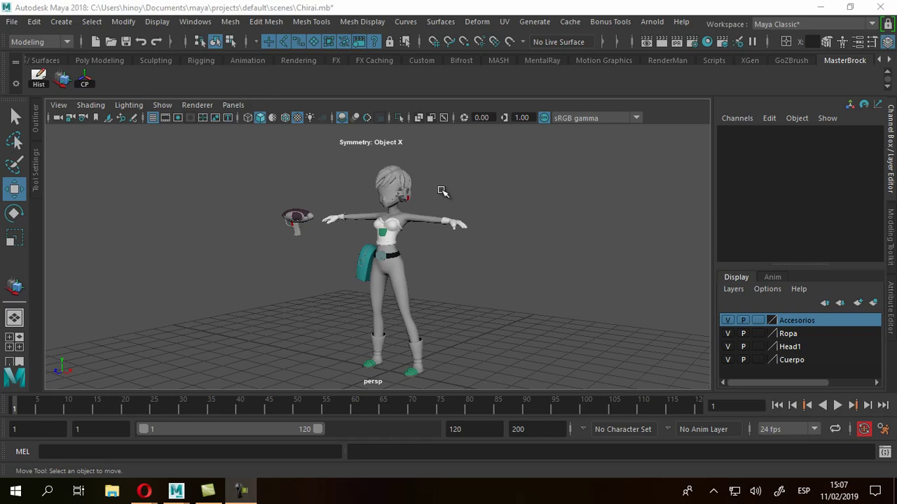
Switch to the side view and zoom in over the side reference sheet
{"action": "left_click", "coordinate": [396, 286]}
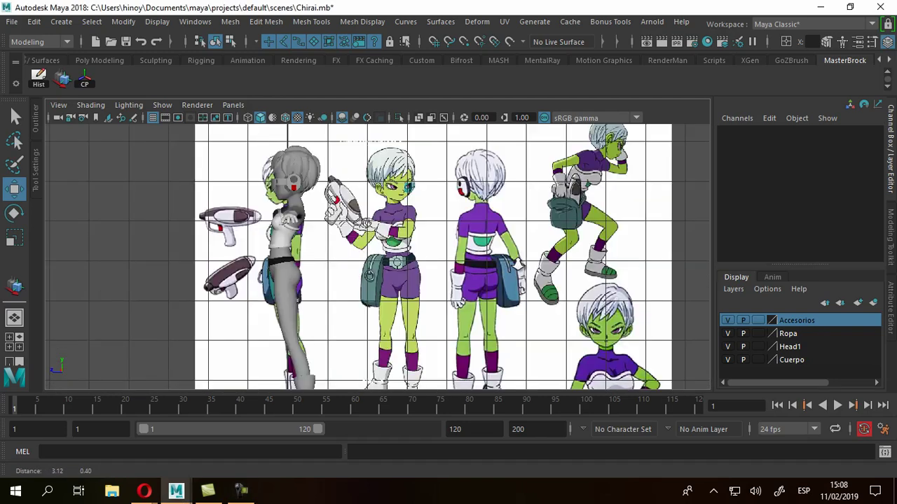
{"action": "scroll", "coordinate": [517, 263], "scroll_direction": "up", "scroll_amount": 1}
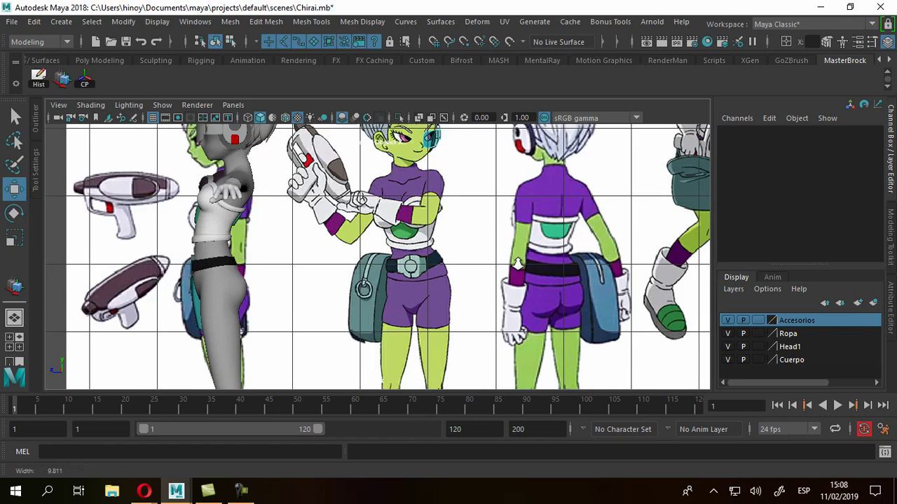
{"action": "scroll", "coordinate": [517, 263], "scroll_direction": "up", "scroll_amount": 2}
{"action": "scroll", "coordinate": [517, 263], "scroll_direction": "up", "scroll_amount": 1}
{"action": "scroll", "coordinate": [517, 263], "scroll_direction": "up", "scroll_amount": 1}
{"action": "scroll", "coordinate": [517, 262], "scroll_direction": "up", "scroll_amount": 1}
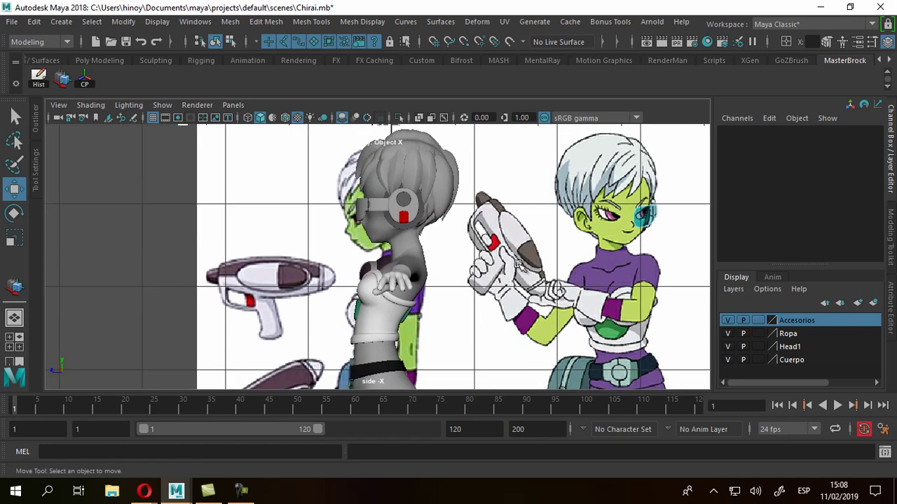
{"action": "scroll", "coordinate": [517, 263], "scroll_direction": "down", "scroll_amount": 1}
{"action": "scroll", "coordinate": [517, 263], "scroll_direction": "down", "scroll_amount": 2}
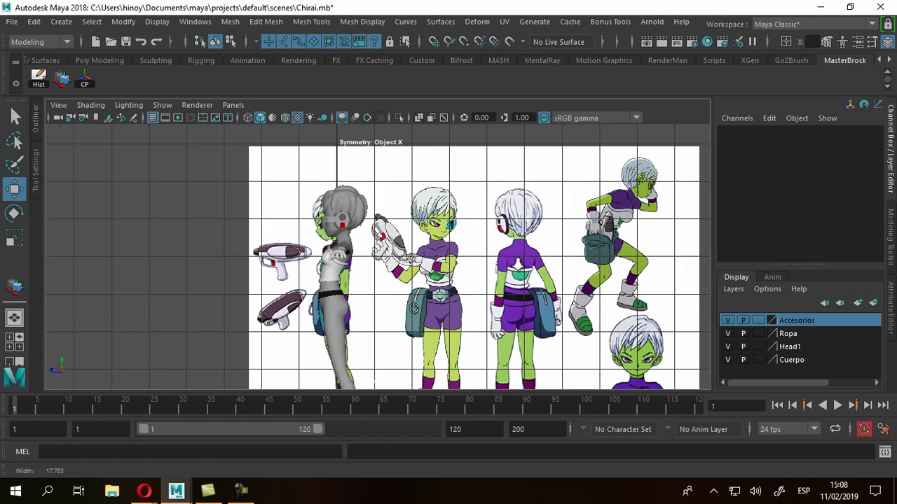
{"action": "scroll", "coordinate": [517, 263], "scroll_direction": "up", "scroll_amount": 2}
{"action": "scroll", "coordinate": [518, 262], "scroll_direction": "up", "scroll_amount": 1}
{"action": "scroll", "coordinate": [518, 263], "scroll_direction": "down", "scroll_amount": 2}
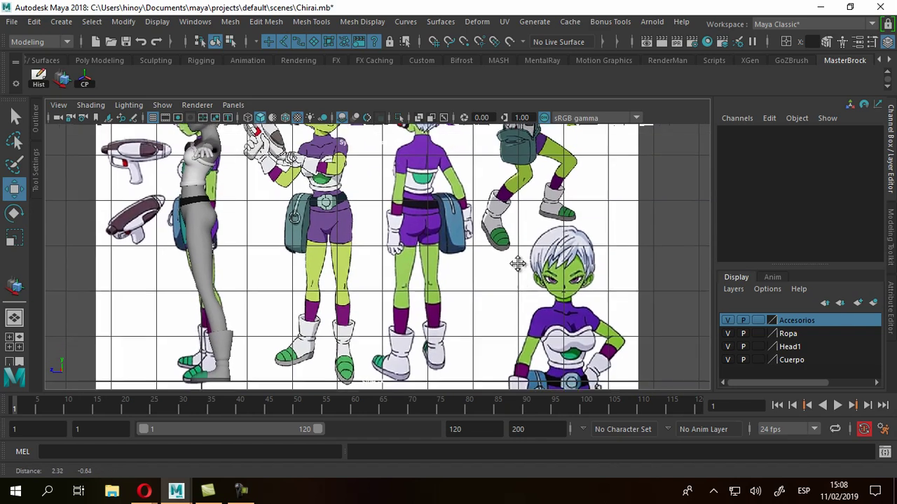
Change to the front view and frame the model over the front reference sheet
{"action": "key", "text": "space"}
{"action": "key", "text": "space"}
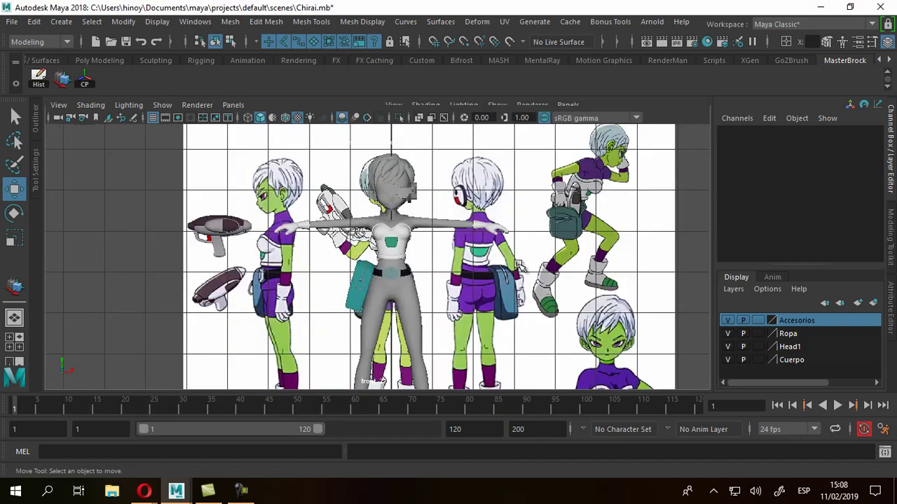
{"action": "middle_click_drag", "start_coordinate": [517, 262], "coordinate": [519, 265], "text": "alt"}
{"action": "scroll", "coordinate": [518, 263], "scroll_direction": "down", "scroll_amount": 2}
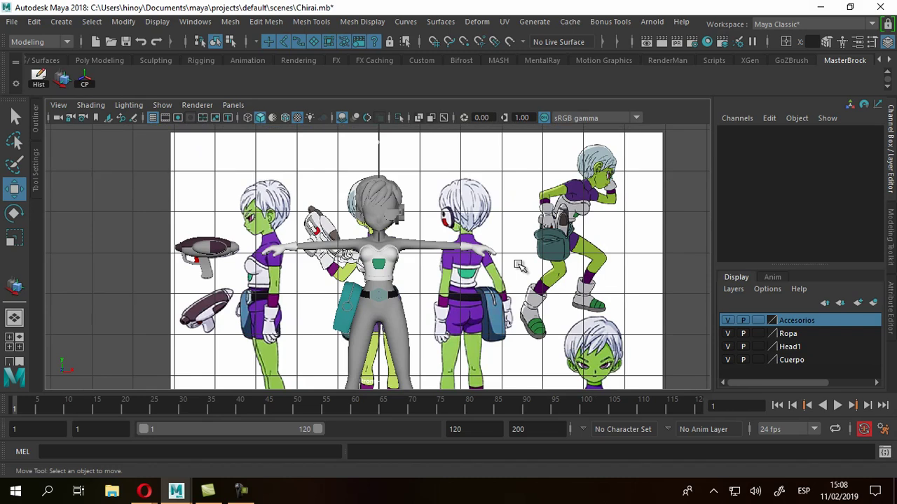
{"action": "middle_click_drag", "start_coordinate": [519, 264], "coordinate": [518, 264], "text": "alt"}
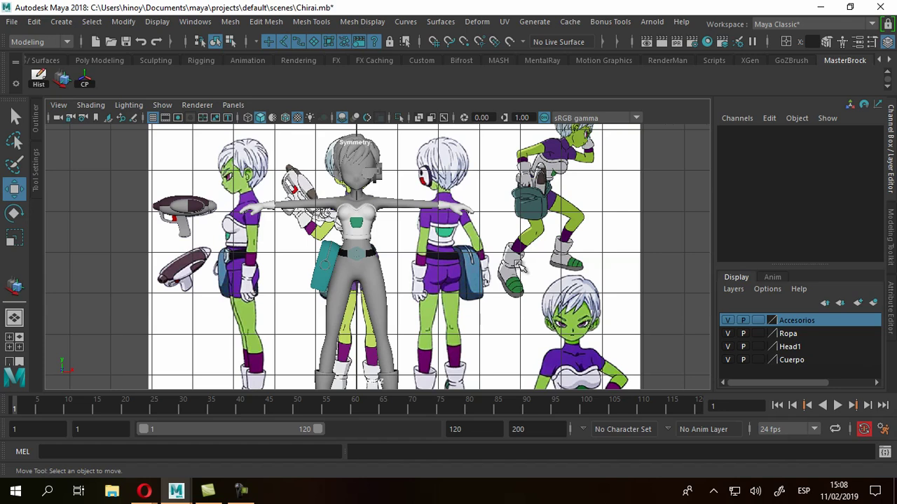
{"action": "scroll", "coordinate": [517, 265], "scroll_direction": "up", "scroll_amount": 3}
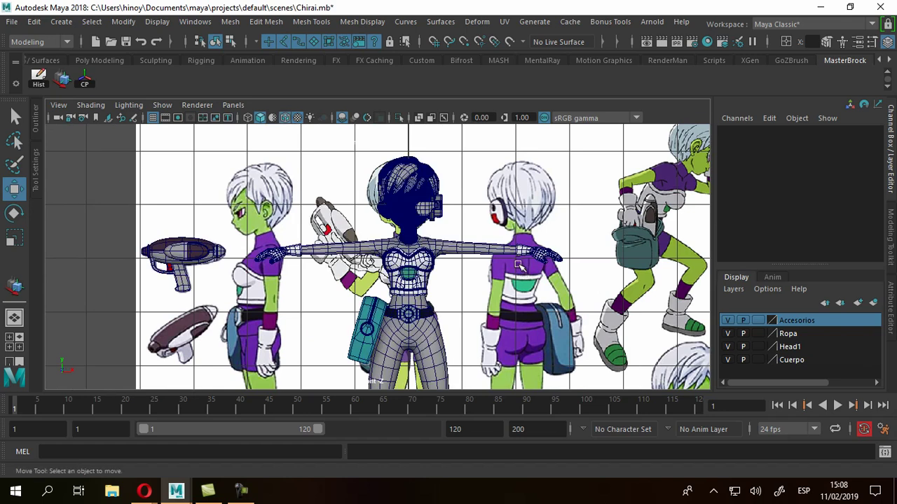
Switch from the front view to perspective and orbit around to the character's back
{"action": "scroll", "coordinate": [519, 267], "scroll_direction": "up", "scroll_amount": 2}
{"action": "scroll", "coordinate": [518, 268], "scroll_direction": "up", "scroll_amount": 2}
{"action": "scroll", "coordinate": [517, 265], "scroll_direction": "down", "scroll_amount": 1}
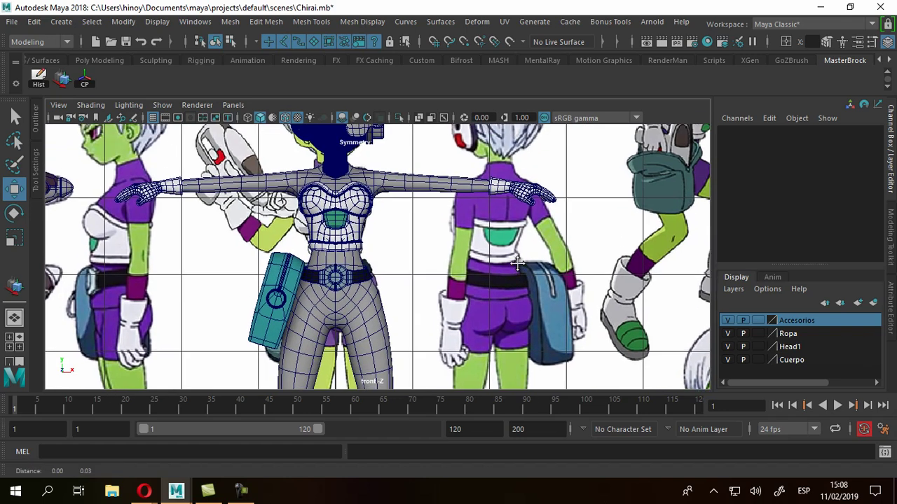
{"action": "scroll", "coordinate": [518, 265], "scroll_direction": "up", "scroll_amount": 1}
{"action": "scroll", "coordinate": [519, 265], "scroll_direction": "up", "scroll_amount": 1}
{"action": "key", "text": "space"}
{"action": "key", "text": "space"}
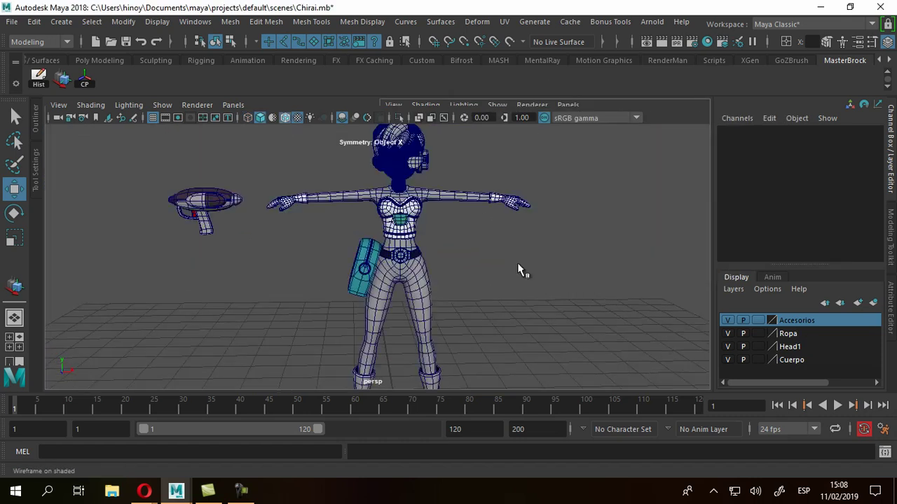
{"action": "scroll", "coordinate": [517, 263], "scroll_direction": "up", "scroll_amount": 2}
{"action": "scroll", "coordinate": [518, 265], "scroll_direction": "up", "scroll_amount": 2}
{"action": "left_click_drag", "start_coordinate": [518, 265], "coordinate": [519, 265], "text": "alt"}
{"action": "scroll", "coordinate": [519, 264], "scroll_direction": "down", "scroll_amount": 3}
{"action": "scroll", "coordinate": [518, 264], "scroll_direction": "down", "scroll_amount": 2}
{"action": "scroll", "coordinate": [517, 264], "scroll_direction": "down", "scroll_amount": 1}
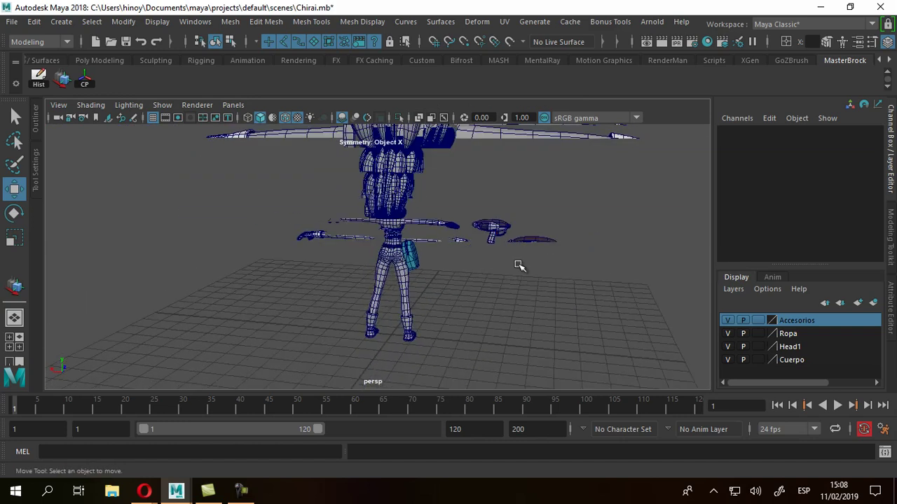
{"action": "scroll", "coordinate": [518, 265], "scroll_direction": "up", "scroll_amount": 1}
{"action": "scroll", "coordinate": [518, 264], "scroll_direction": "up", "scroll_amount": 1}
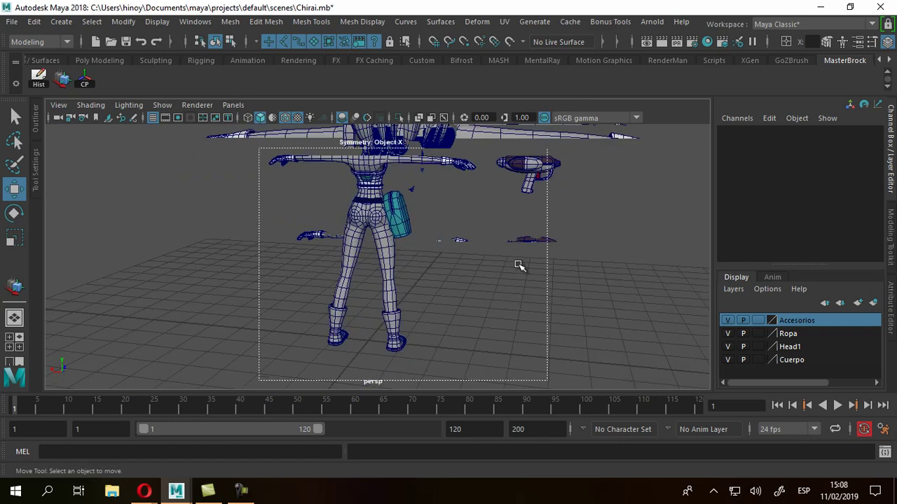
Box-select all the character's meshes, show them unsmoothed with the 1 key, then deselect
{"action": "left_click_drag", "start_coordinate": [519, 265], "coordinate": [519, 265]}
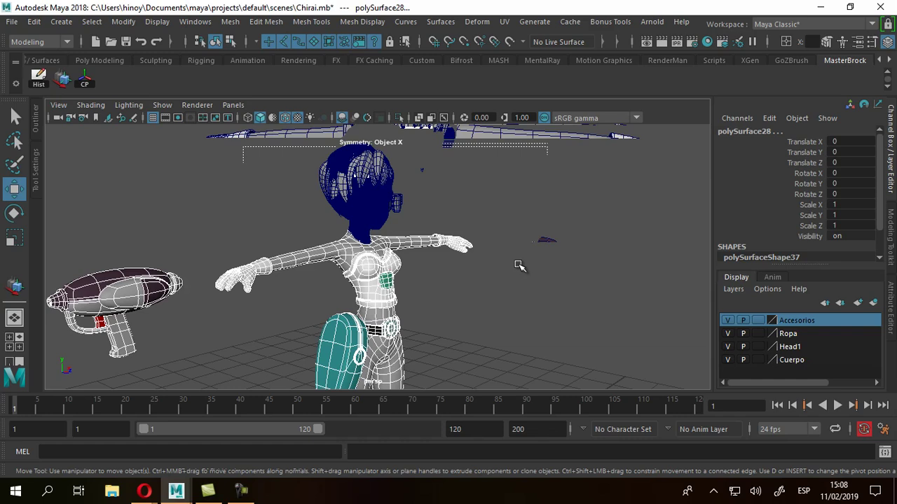
{"action": "key", "text": "1"}
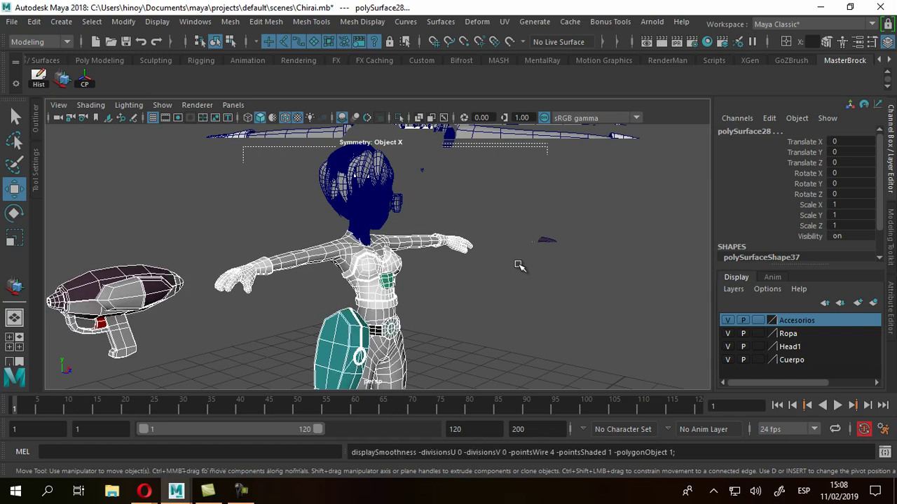
{"action": "left_click", "coordinate": [519, 265]}
Orbit round to inspect the back of the torso
{"action": "scroll", "coordinate": [519, 264], "scroll_direction": "up", "scroll_amount": 1}
{"action": "scroll", "coordinate": [519, 264], "scroll_direction": "up", "scroll_amount": 3}
{"action": "scroll", "coordinate": [520, 265], "scroll_direction": "up", "scroll_amount": 3}
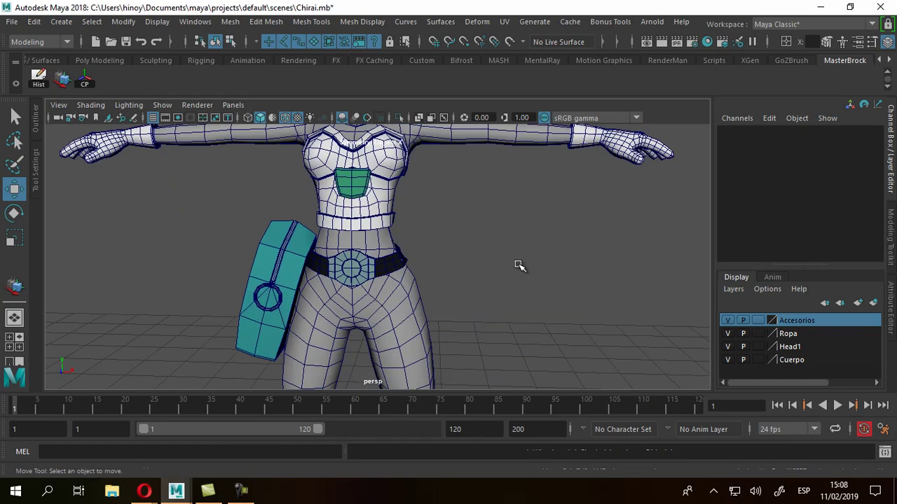
{"action": "scroll", "coordinate": [519, 265], "scroll_direction": "up", "scroll_amount": 3}
{"action": "left_click_drag", "start_coordinate": [519, 265], "coordinate": [517, 264], "text": "alt"}
{"action": "scroll", "coordinate": [519, 265], "scroll_direction": "down", "scroll_amount": 3}
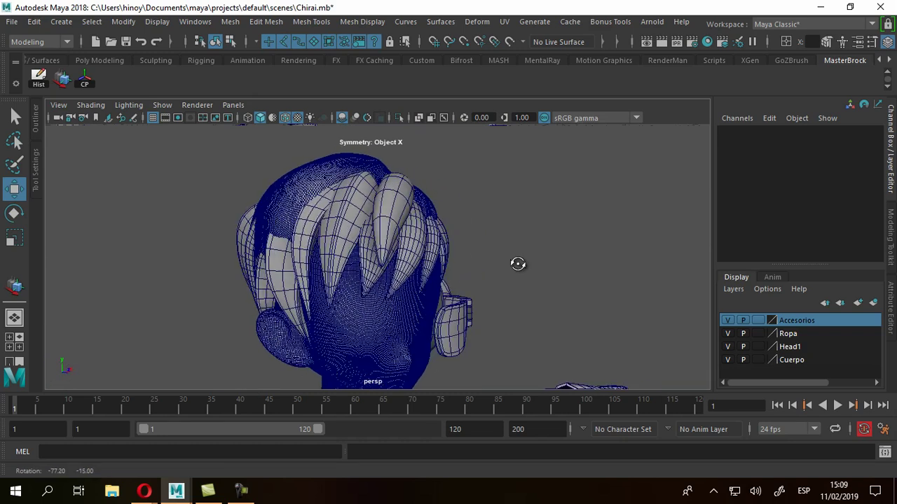
View the headphones from the side, then deselect the head group
{"action": "left_click_drag", "start_coordinate": [518, 263], "coordinate": [518, 267], "text": "alt"}
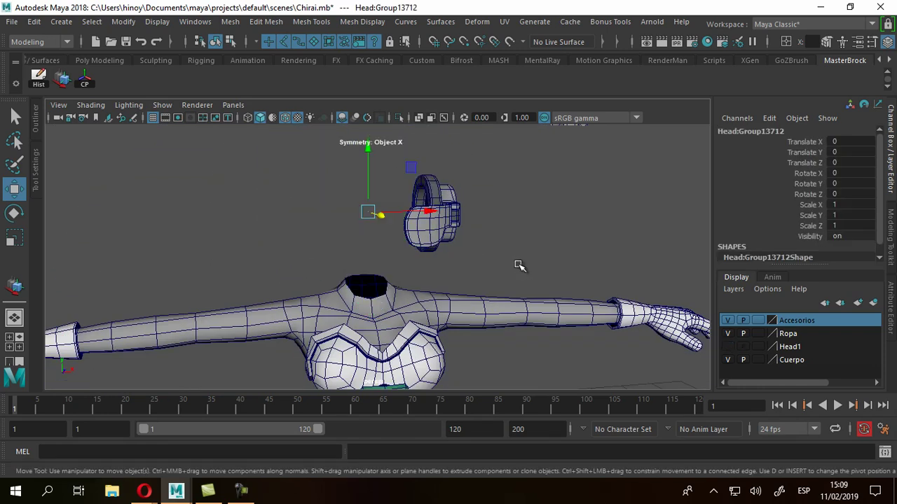
{"action": "scroll", "coordinate": [517, 263], "scroll_direction": "down", "scroll_amount": 5}
{"action": "left_click", "coordinate": [518, 265]}
Orbit the bare body from three-quarter and front angles down to the legs
{"action": "left_click_drag", "start_coordinate": [518, 265], "coordinate": [517, 265], "text": "alt"}
{"action": "scroll", "coordinate": [517, 264], "scroll_direction": "up", "scroll_amount": 5}
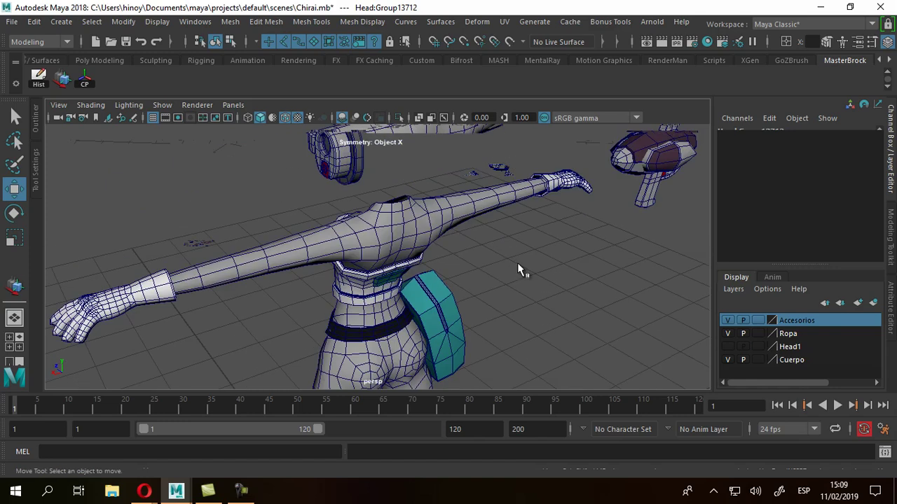
{"action": "left_click_drag", "start_coordinate": [517, 263], "coordinate": [518, 264], "text": "alt"}
{"action": "scroll", "coordinate": [517, 263], "scroll_direction": "up", "scroll_amount": 3}
{"action": "left_click_drag", "start_coordinate": [517, 263], "coordinate": [518, 265], "text": "alt"}
{"action": "scroll", "coordinate": [517, 263], "scroll_direction": "up", "scroll_amount": 2}
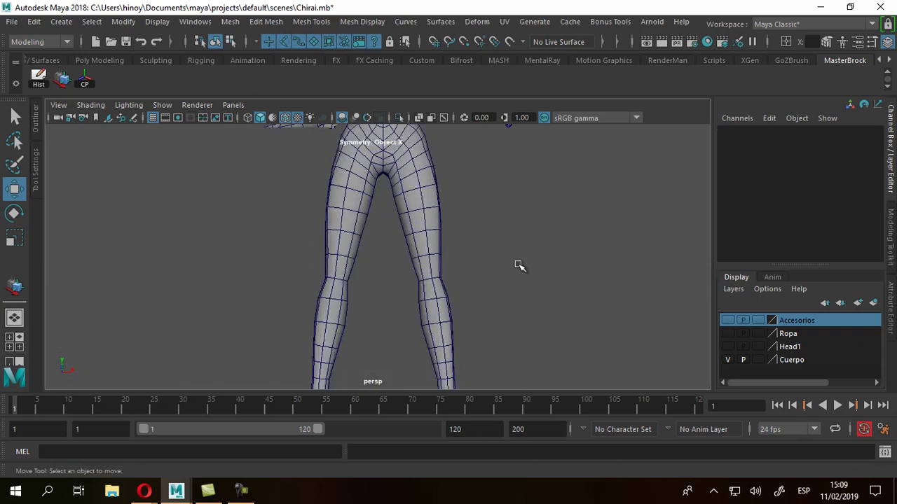
Orbit over the body from a high three-quarter view, down the legs to the back of the hips
{"action": "scroll", "coordinate": [517, 264], "scroll_direction": "down", "scroll_amount": 3}
{"action": "scroll", "coordinate": [515, 263], "scroll_direction": "down", "scroll_amount": 2}
{"action": "left_click_drag", "start_coordinate": [515, 263], "coordinate": [518, 266], "text": "alt"}
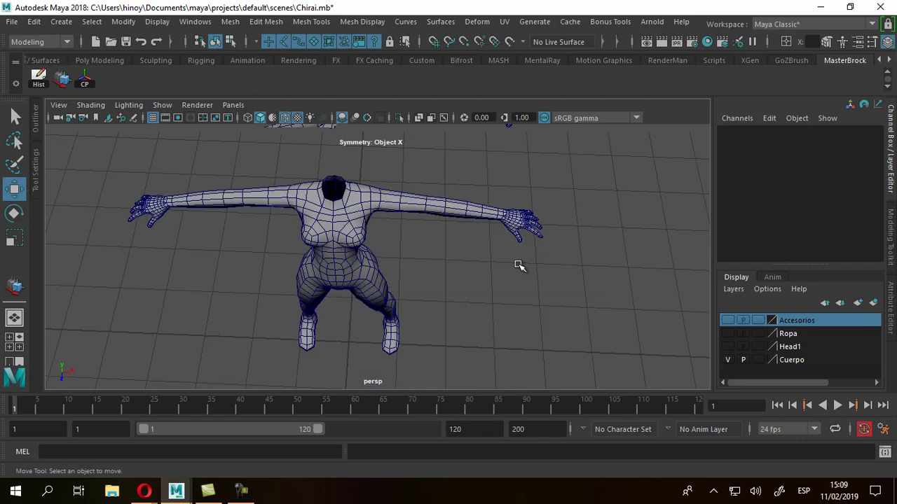
{"action": "left_click_drag", "start_coordinate": [518, 265], "coordinate": [518, 264], "text": "alt"}
{"action": "scroll", "coordinate": [518, 266], "scroll_direction": "up", "scroll_amount": 3}
{"action": "scroll", "coordinate": [519, 265], "scroll_direction": "up", "scroll_amount": 2}
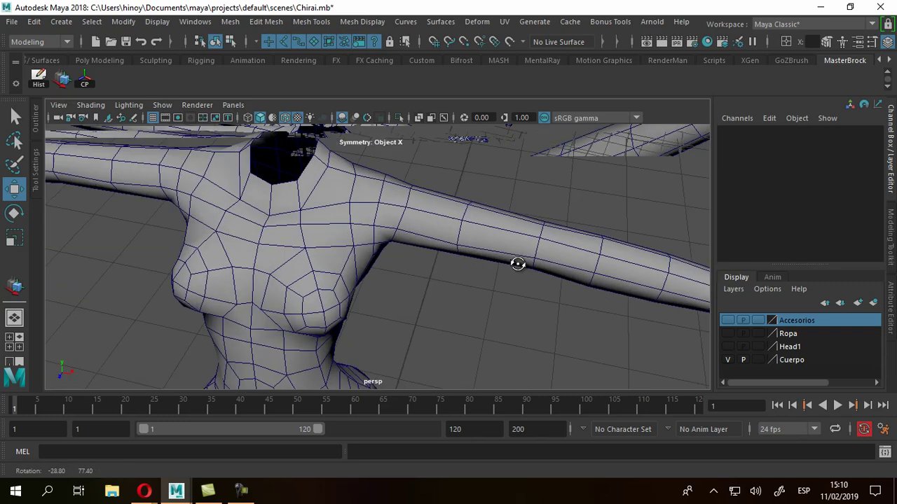
{"action": "middle_click_drag", "start_coordinate": [517, 263], "coordinate": [517, 263], "text": "alt"}
{"action": "left_click_drag", "start_coordinate": [517, 263], "coordinate": [516, 263], "text": "alt"}
Select and deselect the body mesh polySurface25, then frame the torso and zoom in on the hips
{"action": "left_click", "coordinate": [518, 264]}
{"action": "left_click", "coordinate": [518, 264]}
{"action": "middle_click_drag", "start_coordinate": [517, 264], "coordinate": [517, 263], "text": "alt"}
{"action": "left_click_drag", "start_coordinate": [516, 264], "coordinate": [517, 264], "text": "alt"}
{"action": "key", "text": "ctrl+z"}
{"action": "scroll", "coordinate": [518, 265], "scroll_direction": "up", "scroll_amount": 2}
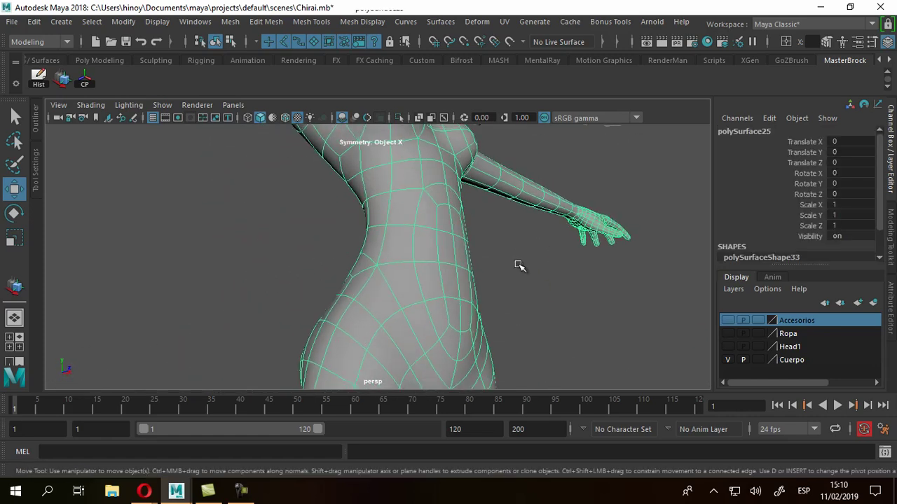
{"action": "scroll", "coordinate": [517, 265], "scroll_direction": "up", "scroll_amount": 2}
{"action": "scroll", "coordinate": [517, 265], "scroll_direction": "up", "scroll_amount": 3}
{"action": "scroll", "coordinate": [518, 266], "scroll_direction": "up", "scroll_amount": 2}
Switch the body to vertex mode, pick a hip vertex, and set Move symmetry to Object X
{"action": "right_click", "coordinate": [518, 265]}
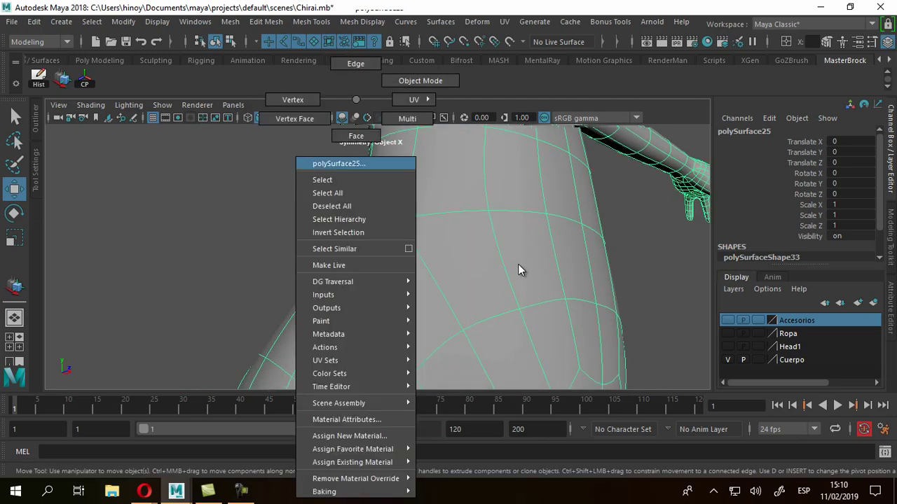
{"action": "left_click_drag", "start_coordinate": [517, 264], "coordinate": [519, 265], "text": "alt"}
{"action": "left_click", "coordinate": [519, 265]}
{"action": "left_click", "coordinate": [519, 265]}
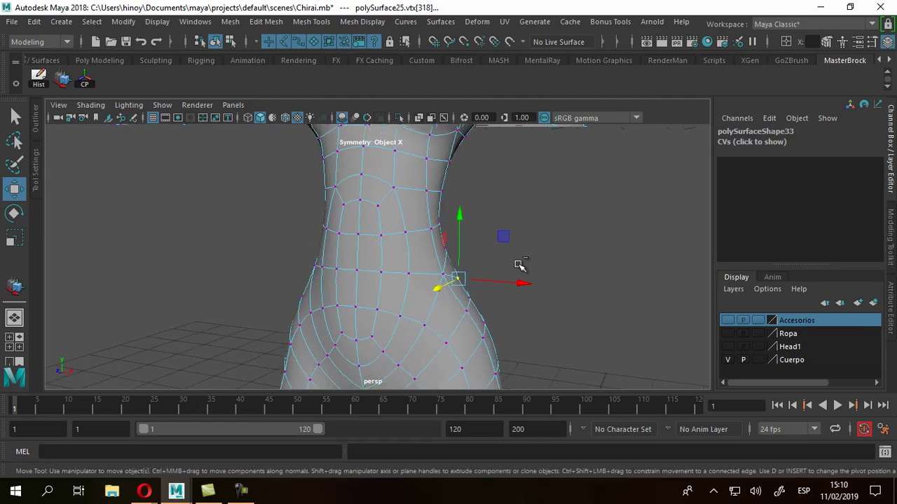
{"action": "left_click", "coordinate": [518, 264]}
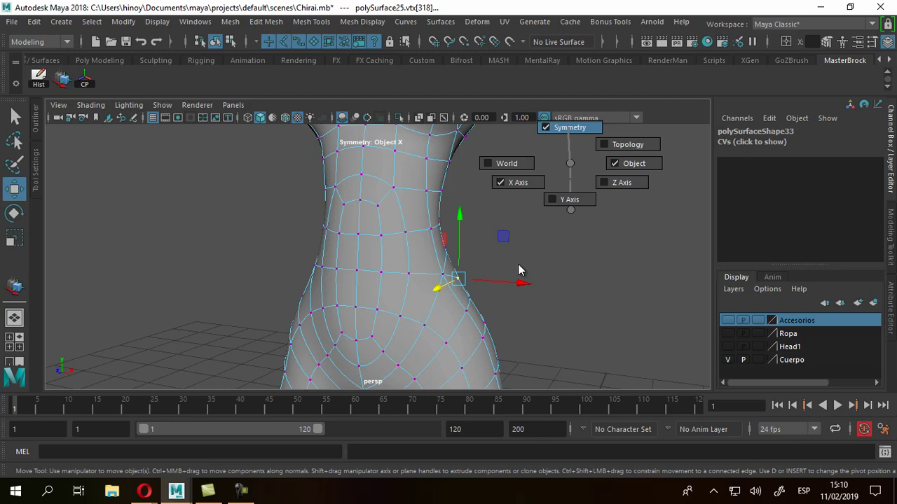
Orbit around the hip from the side and bring up the Modify menu
{"action": "left_click_drag", "start_coordinate": [518, 264], "coordinate": [518, 264], "text": "alt"}
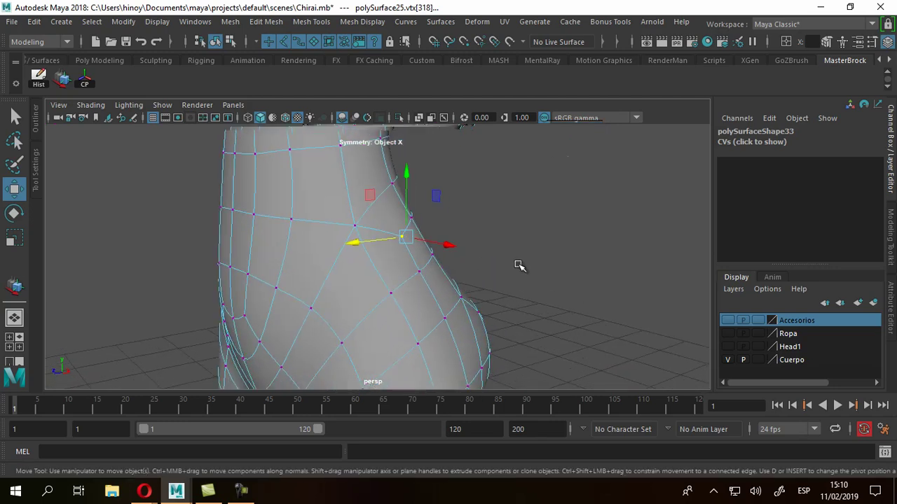
{"action": "scroll", "coordinate": [518, 264], "scroll_direction": "up", "scroll_amount": 3}
{"action": "middle_click_drag", "start_coordinate": [518, 264], "coordinate": [519, 265], "text": "alt"}
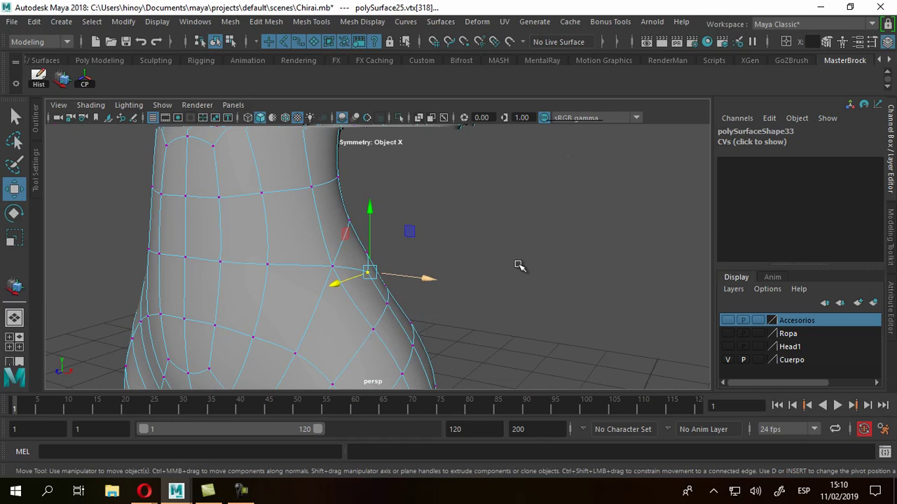
{"action": "left_click_drag", "start_coordinate": [519, 265], "coordinate": [517, 264], "text": "alt"}
{"action": "left_click_drag", "start_coordinate": [518, 263], "coordinate": [518, 264], "text": "alt"}
{"action": "scroll", "coordinate": [517, 264], "scroll_direction": "up", "scroll_amount": 8}
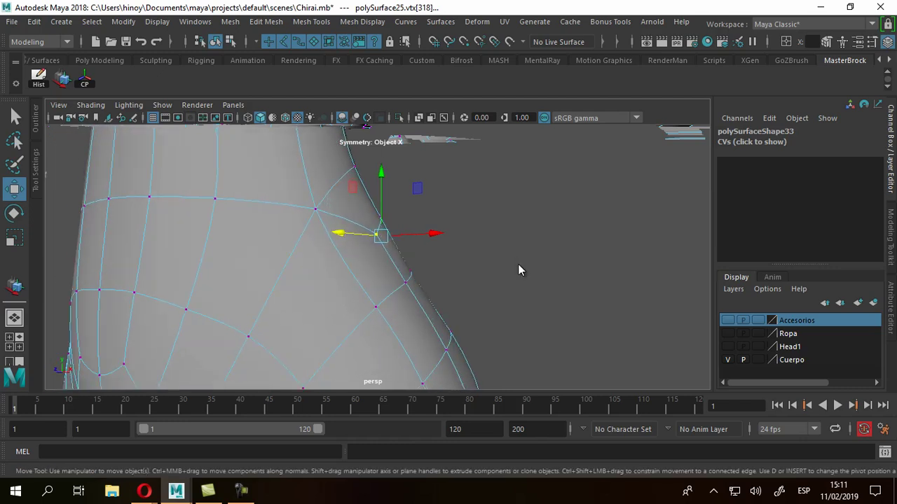
{"action": "key", "text": "alt+m"}
Try the Move Normal Tool from Transformation Tools, then restore the vertex selection
{"action": "key", "text": "Right"}
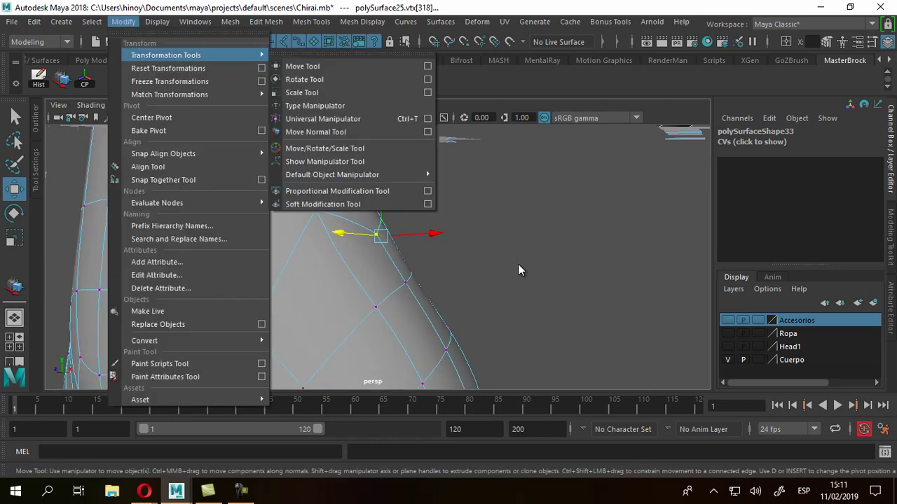
{"action": "key", "text": "Up"}
{"action": "key", "text": "Up"}
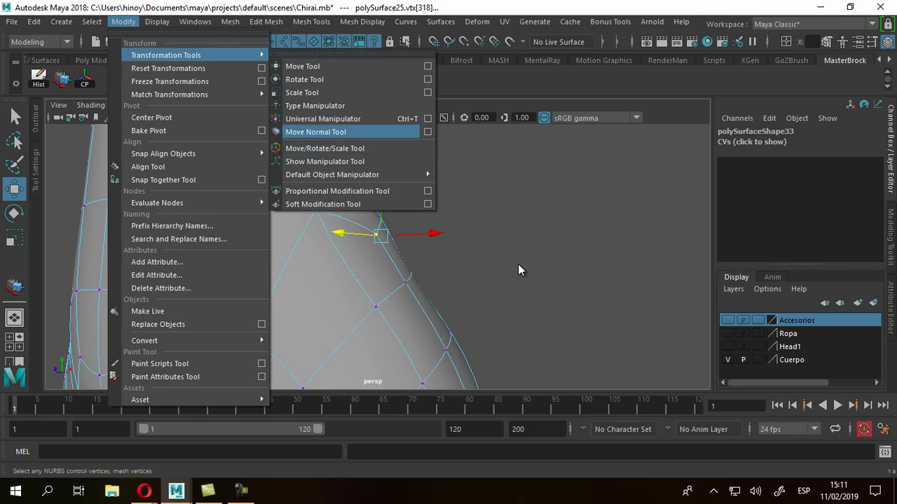
{"action": "key", "text": "Right"}
{"action": "key", "text": "Right"}
{"action": "key", "text": "Right"}
{"action": "key", "text": "Escape"}
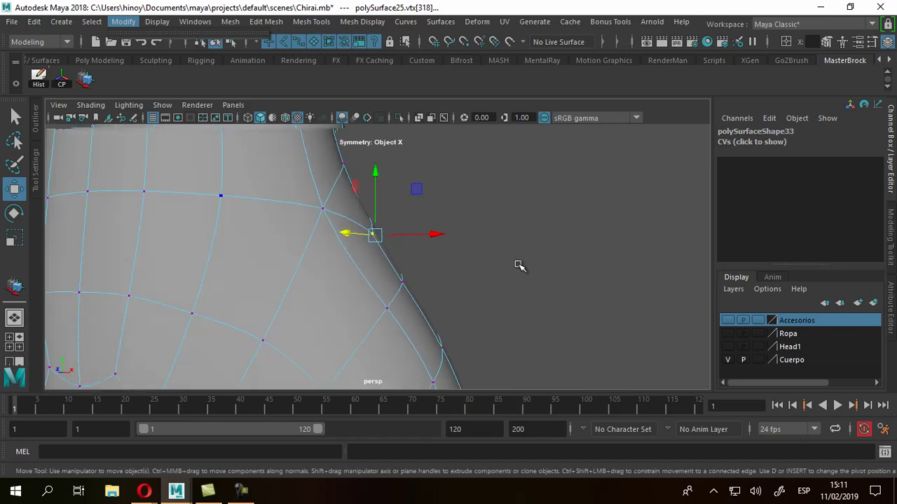
{"action": "left_click", "coordinate": [518, 266]}
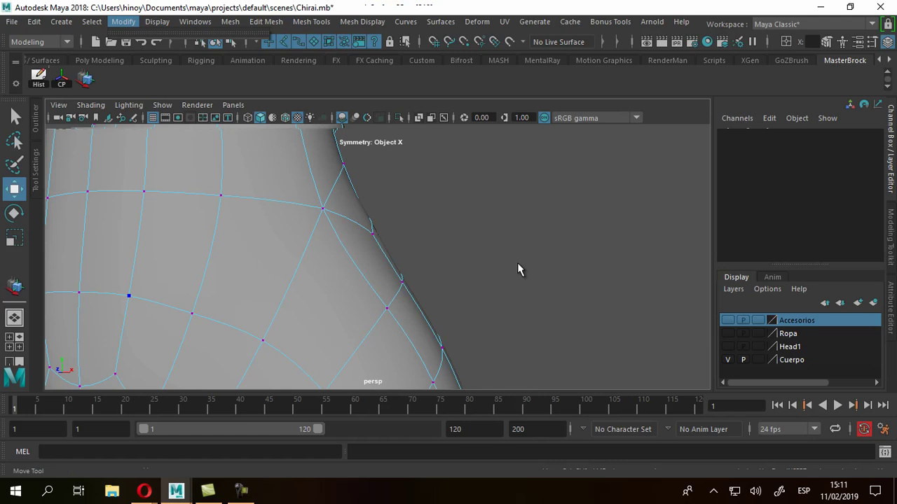
{"action": "left_click", "coordinate": [518, 266]}
{"action": "key", "text": "ctrl+z"}
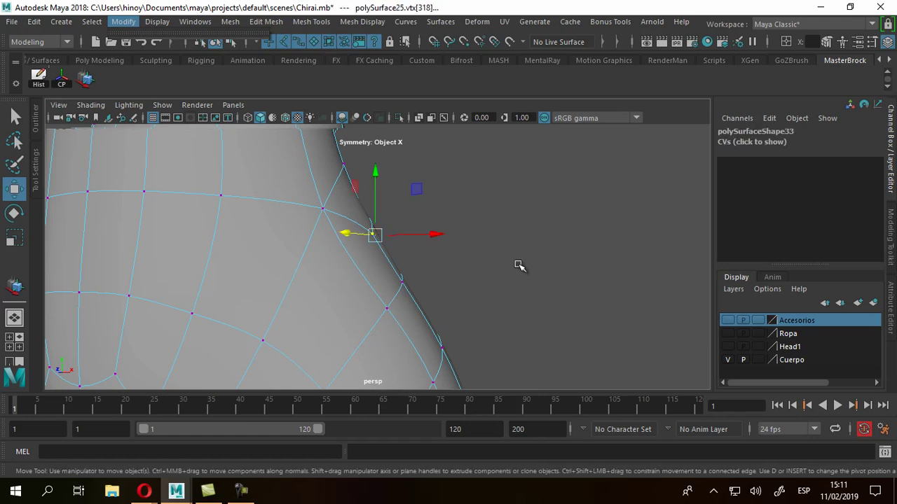
Compare Move tool axis orientations, switching between Normal and Object space
{"action": "left_click", "coordinate": [519, 264]}
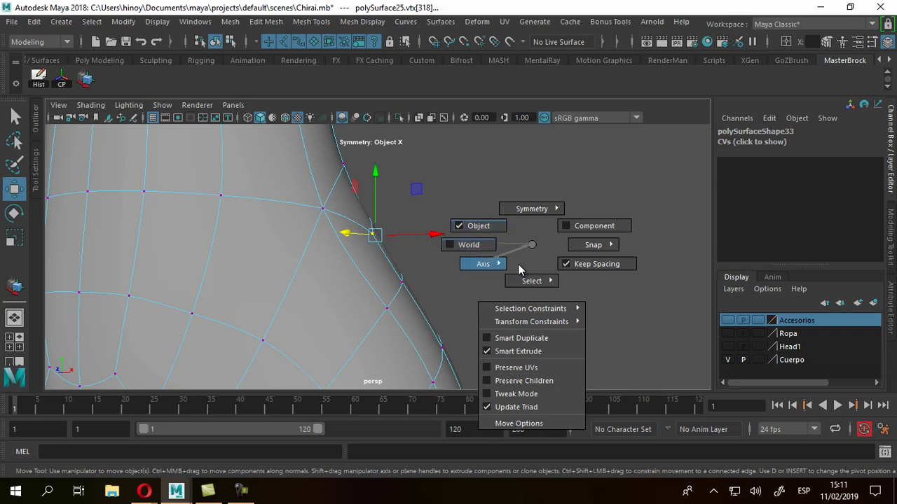
{"action": "left_click", "coordinate": [518, 264]}
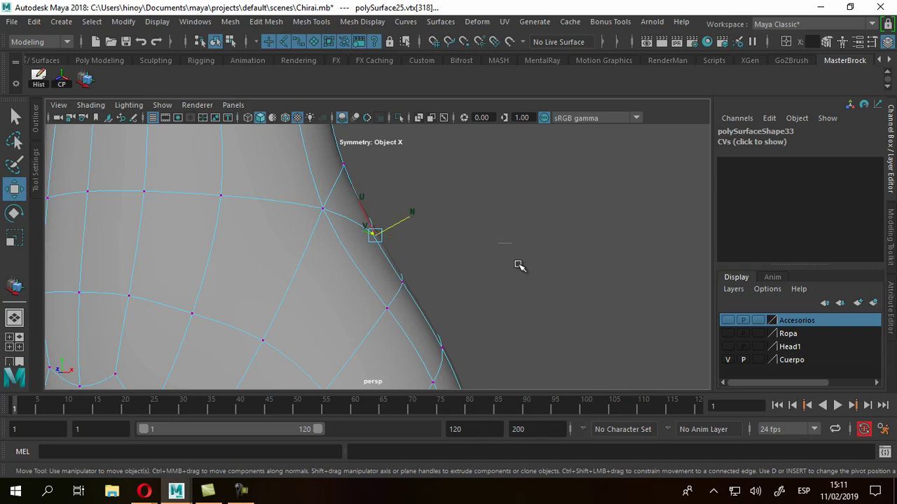
{"action": "left_click_drag", "start_coordinate": [519, 265], "coordinate": [519, 264], "text": "alt"}
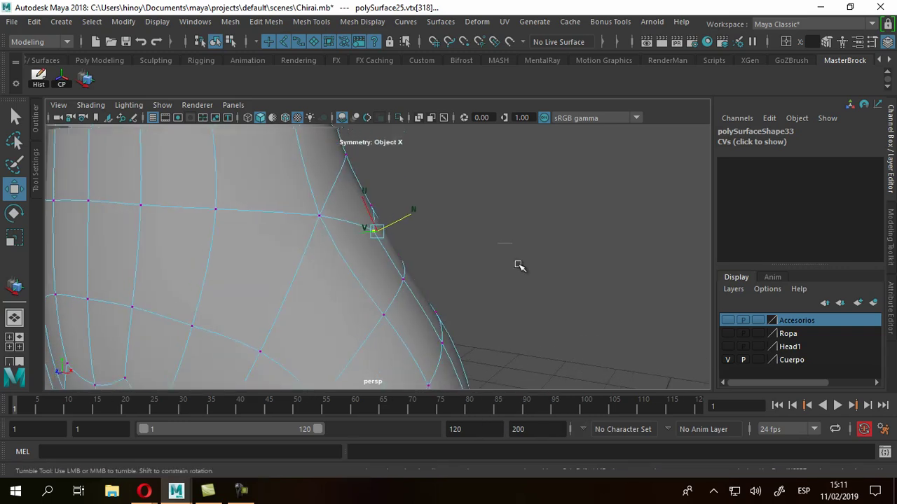
{"action": "right_click", "coordinate": [519, 265], "text": "shift"}
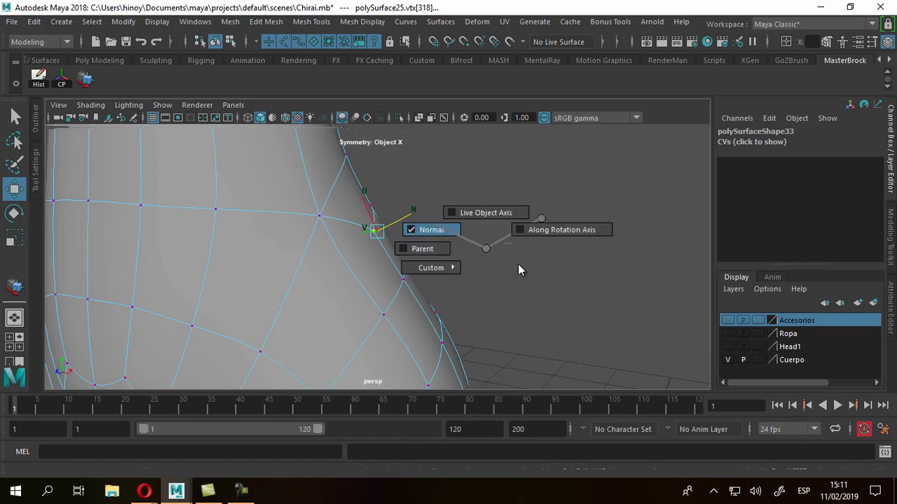
{"action": "right_click", "coordinate": [517, 264], "text": "shift"}
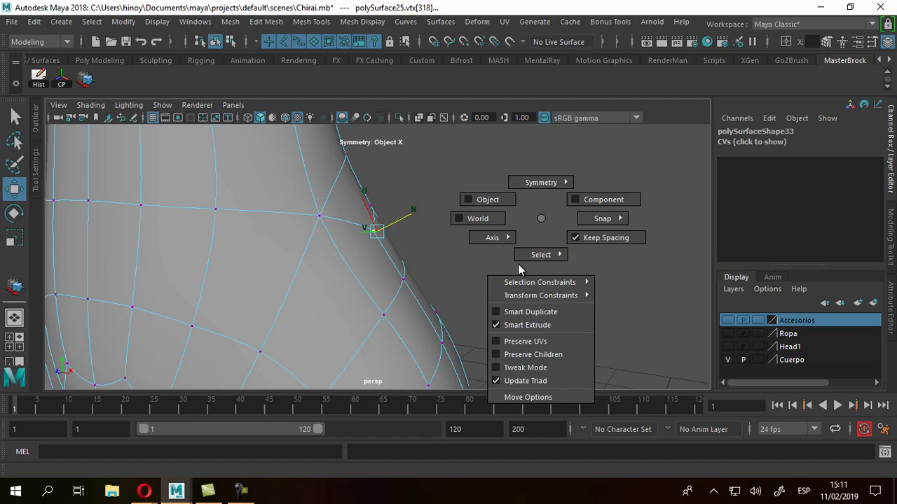
{"action": "left_click", "coordinate": [518, 264]}
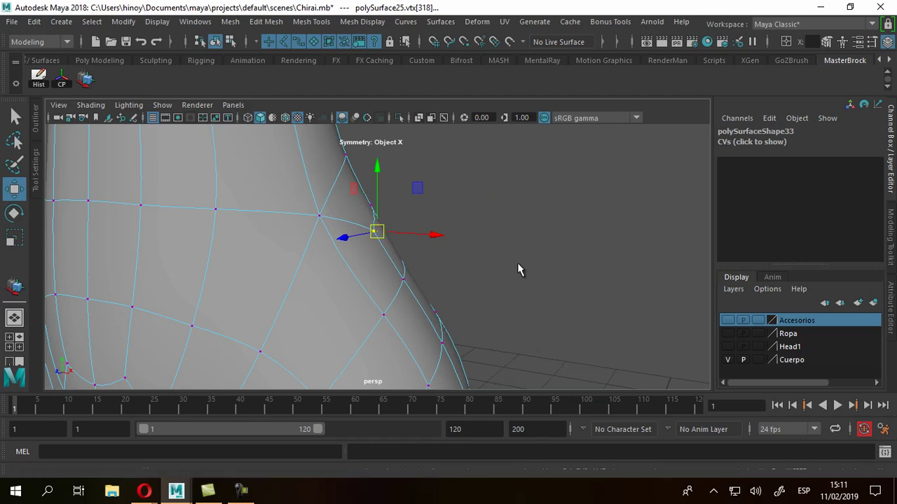
{"action": "key", "text": "y"}
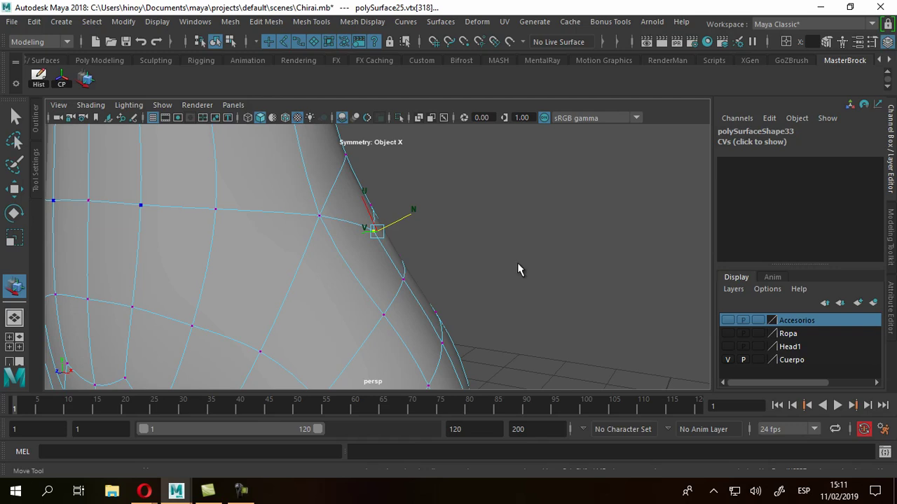
{"action": "key", "text": "w"}
{"action": "left_click", "coordinate": [518, 264]}
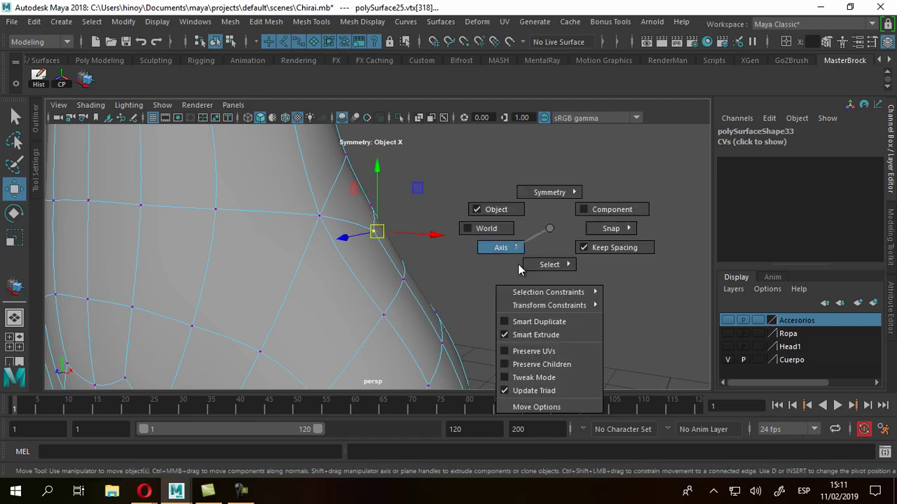
{"action": "left_click_drag", "start_coordinate": [517, 264], "coordinate": [518, 265]}
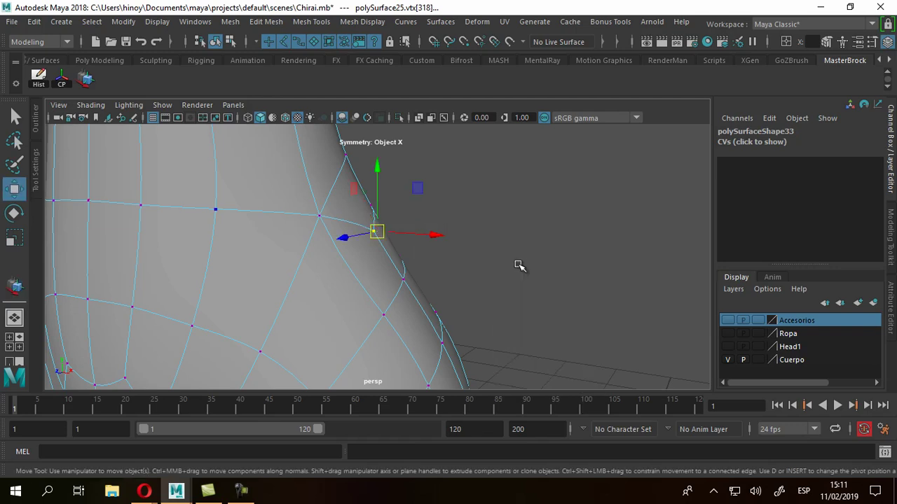
Activate the Move Normal Tool through the Transformation Tools list
{"action": "key", "text": "alt+o"}
{"action": "key", "text": "Down"}
{"action": "key", "text": "Right"}
{"action": "key", "text": "Up"}
{"action": "key", "text": "Up"}
{"action": "key", "text": "Up"}
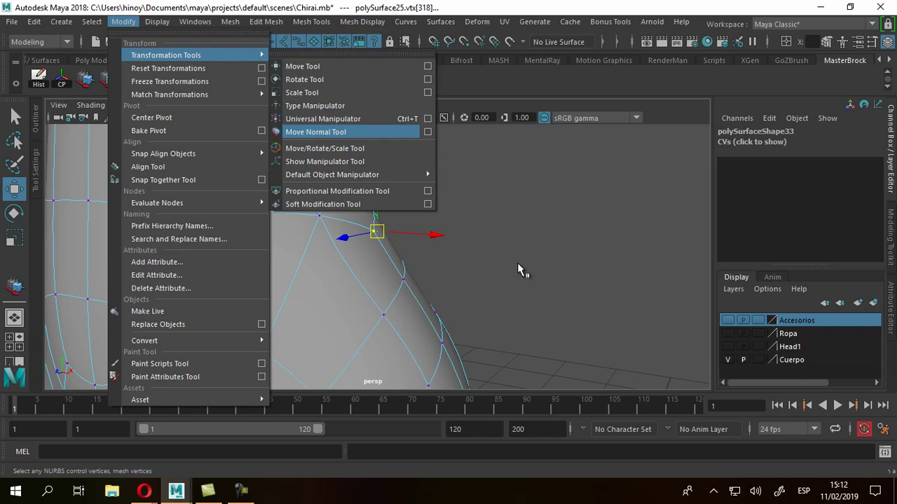
{"action": "key", "text": "Return"}
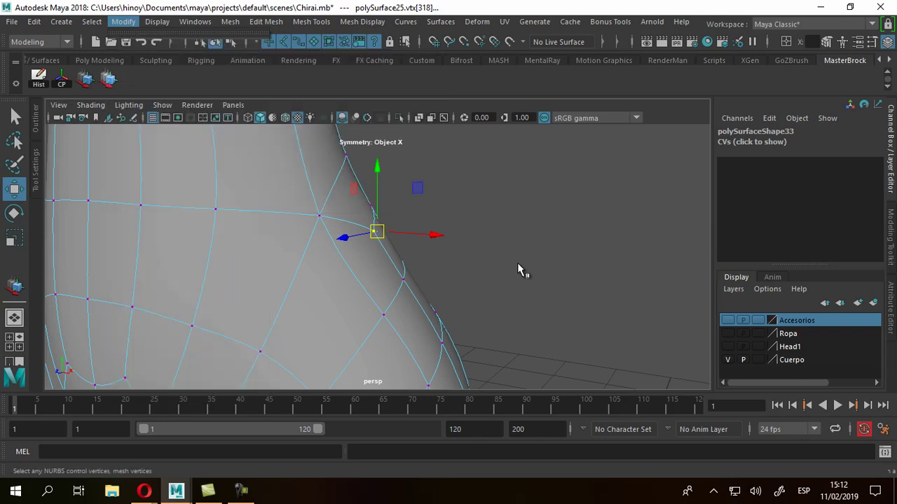
{"action": "key", "text": "w"}
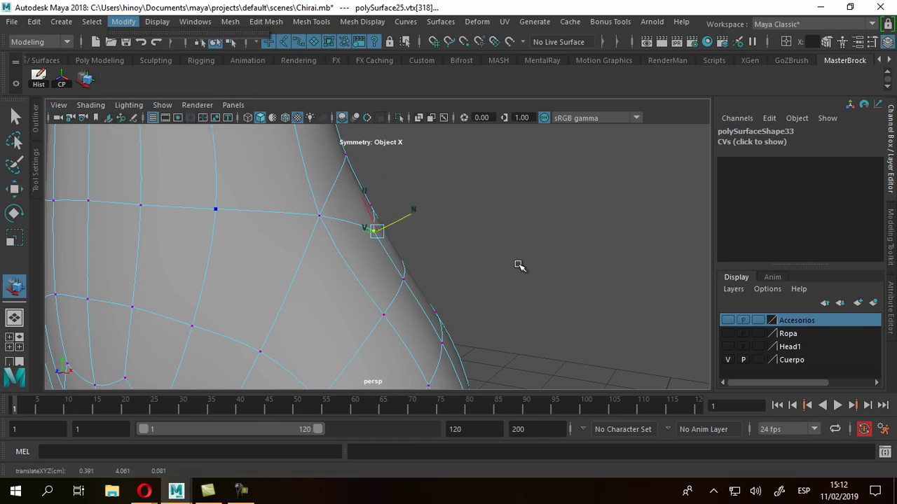
Push a torso-side vertex outward along its normal with the N handle
{"action": "key", "text": "y"}
{"action": "scroll", "coordinate": [518, 265], "scroll_direction": "up", "scroll_amount": 2}
{"action": "scroll", "coordinate": [516, 264], "scroll_direction": "up", "scroll_amount": 1}
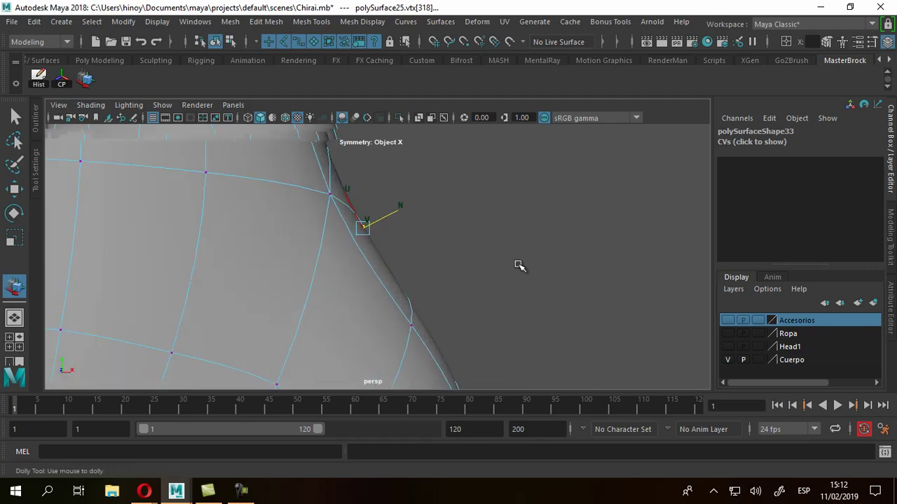
{"action": "middle_click_drag", "start_coordinate": [518, 264], "coordinate": [519, 264]}
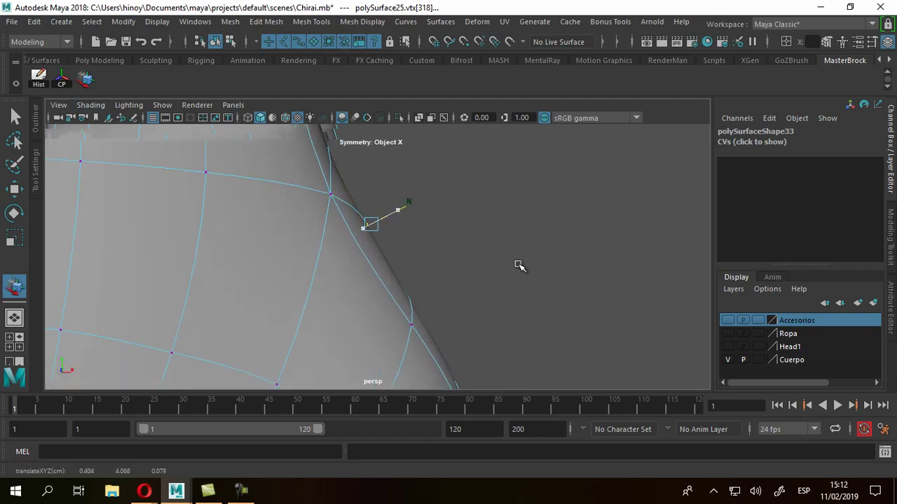
Check the new contour from the back and side of the torso up to the shoulder and neck
{"action": "left_click_drag", "start_coordinate": [519, 266], "coordinate": [519, 266], "text": "alt"}
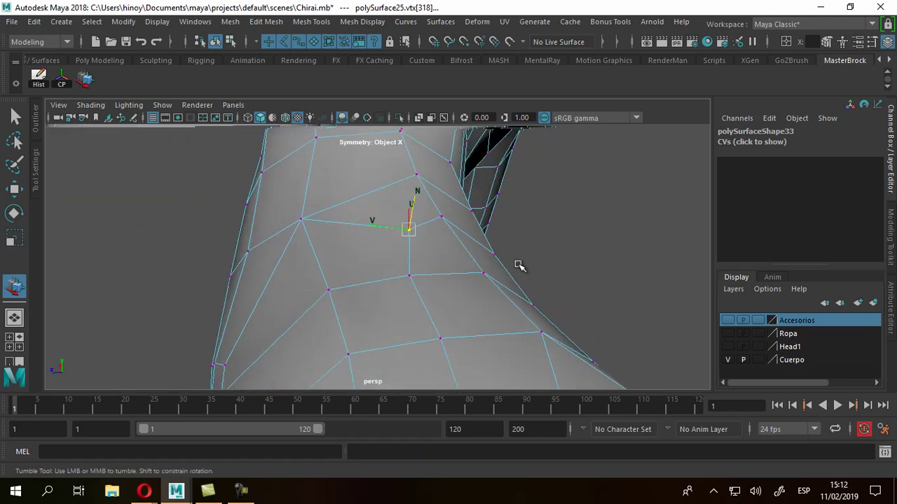
{"action": "scroll", "coordinate": [518, 265], "scroll_direction": "up", "scroll_amount": 3}
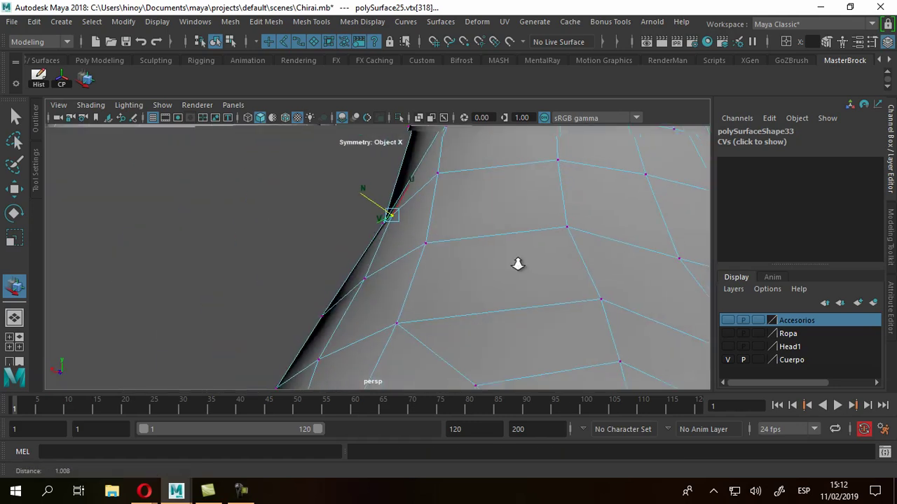
{"action": "scroll", "coordinate": [517, 264], "scroll_direction": "down", "scroll_amount": 6}
{"action": "middle_click_drag", "start_coordinate": [518, 264], "coordinate": [518, 265], "text": "alt"}
{"action": "left_click_drag", "start_coordinate": [518, 264], "coordinate": [518, 265], "text": "alt"}
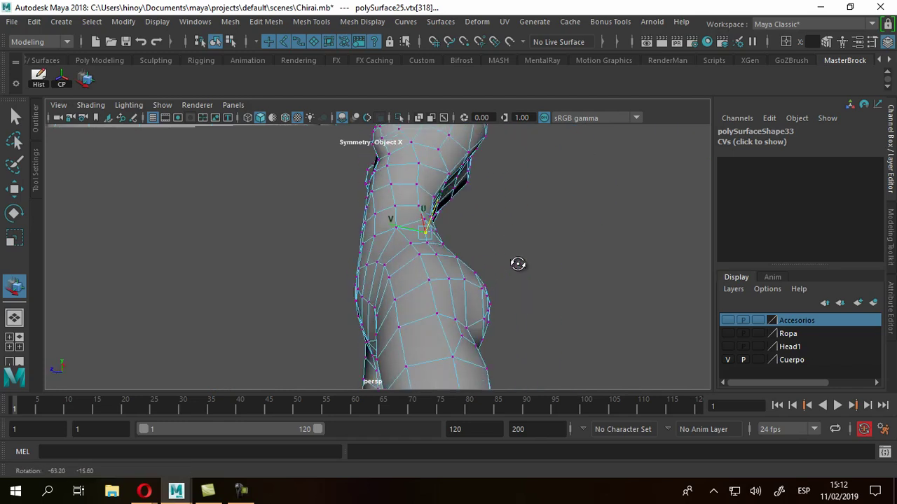
{"action": "middle_click_drag", "start_coordinate": [518, 265], "coordinate": [519, 266], "text": "alt"}
{"action": "left_click_drag", "start_coordinate": [519, 265], "coordinate": [518, 265], "text": "alt"}
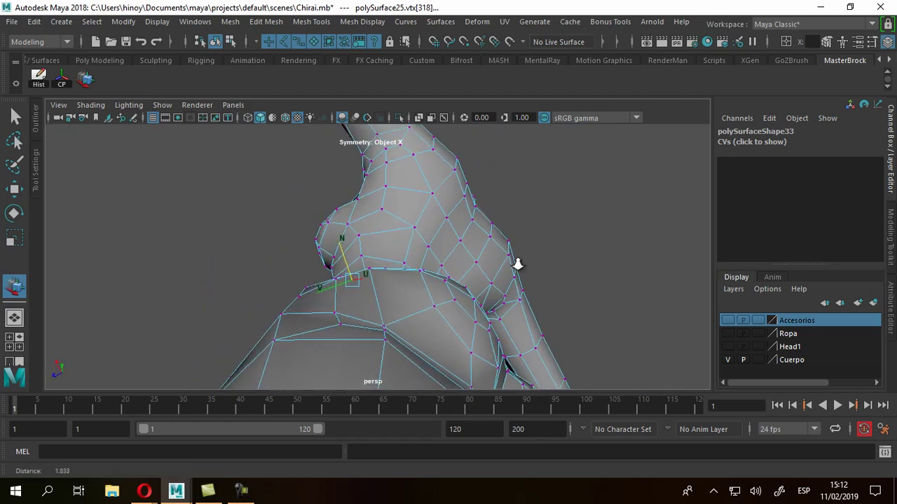
{"action": "scroll", "coordinate": [518, 265], "scroll_direction": "up", "scroll_amount": 3}
{"action": "scroll", "coordinate": [517, 264], "scroll_direction": "up", "scroll_amount": 1}
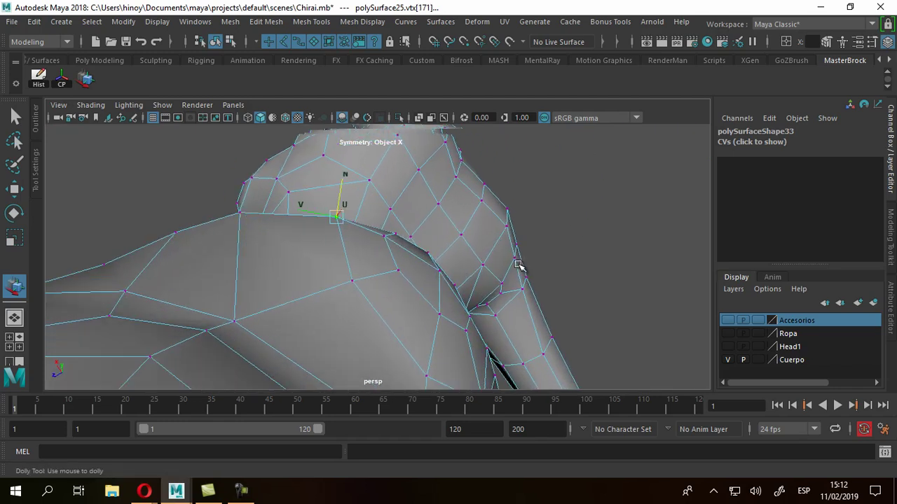
{"action": "scroll", "coordinate": [518, 265], "scroll_direction": "down", "scroll_amount": 3}
{"action": "left_click_drag", "start_coordinate": [519, 265], "coordinate": [517, 265], "text": "alt"}
Slide a leg vertex outward along its normal and check the inner thigh
{"action": "scroll", "coordinate": [519, 265], "scroll_direction": "up", "scroll_amount": 1}
{"action": "scroll", "coordinate": [519, 265], "scroll_direction": "up", "scroll_amount": 2}
{"action": "scroll", "coordinate": [518, 265], "scroll_direction": "up", "scroll_amount": 3}
{"action": "scroll", "coordinate": [518, 264], "scroll_direction": "down", "scroll_amount": 5}
{"action": "scroll", "coordinate": [518, 264], "scroll_direction": "up", "scroll_amount": 4}
{"action": "scroll", "coordinate": [518, 264], "scroll_direction": "down", "scroll_amount": 3}
{"action": "scroll", "coordinate": [518, 264], "scroll_direction": "up", "scroll_amount": 3}
{"action": "middle_click_drag", "start_coordinate": [518, 264], "coordinate": [518, 264]}
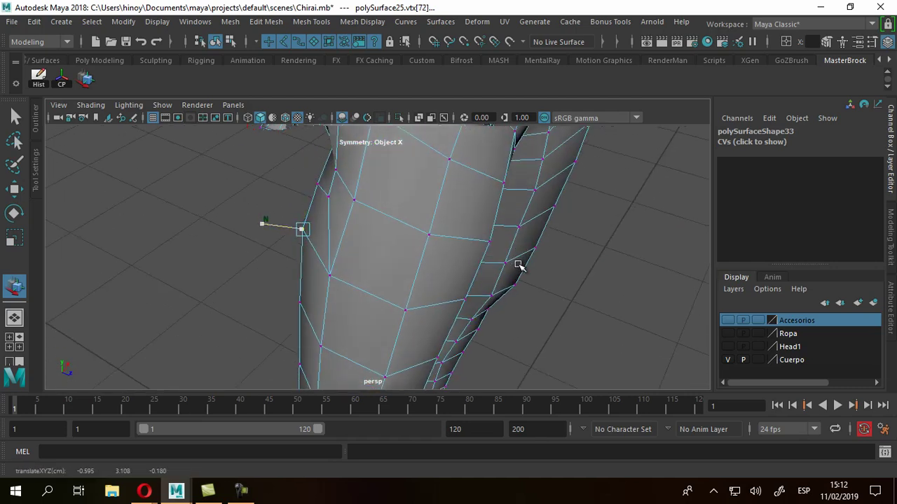
{"action": "left_click_drag", "start_coordinate": [517, 264], "coordinate": [518, 264], "text": "alt"}
{"action": "right_click_drag", "start_coordinate": [518, 264], "coordinate": [519, 265], "text": "alt"}
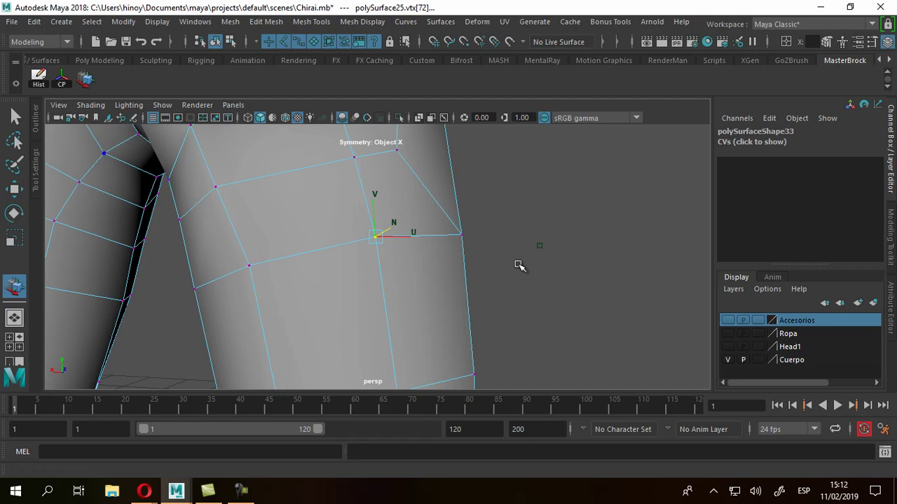
In the Move tool settings, set Transform Constraint to Edge
{"action": "key", "text": "w"}
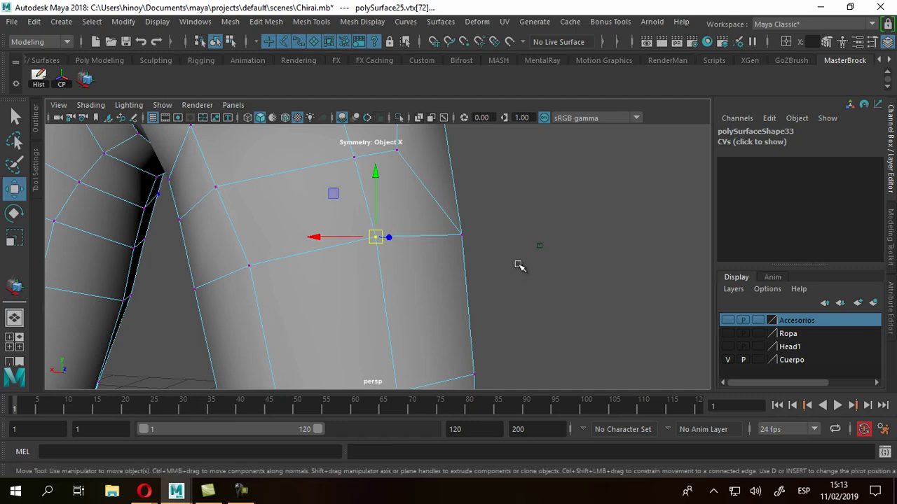
{"action": "key", "text": "ctrl+shift+t"}
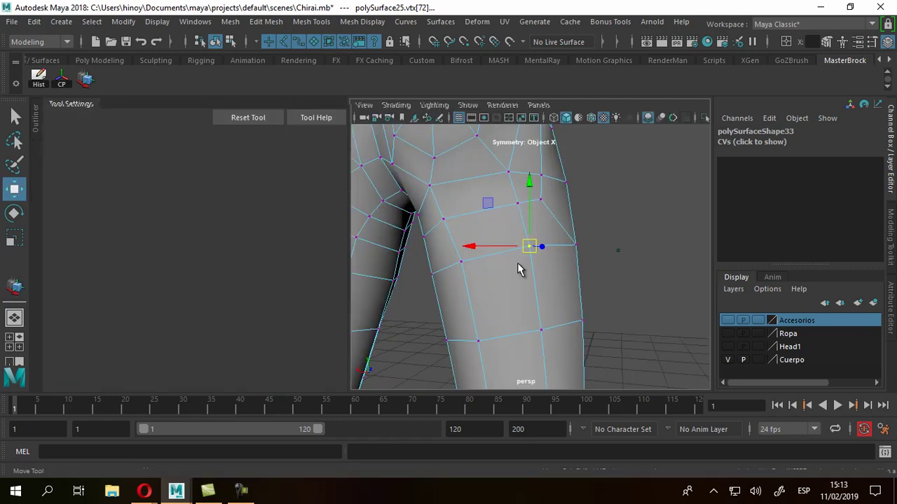
{"action": "key", "text": "ctrl+shift+t"}
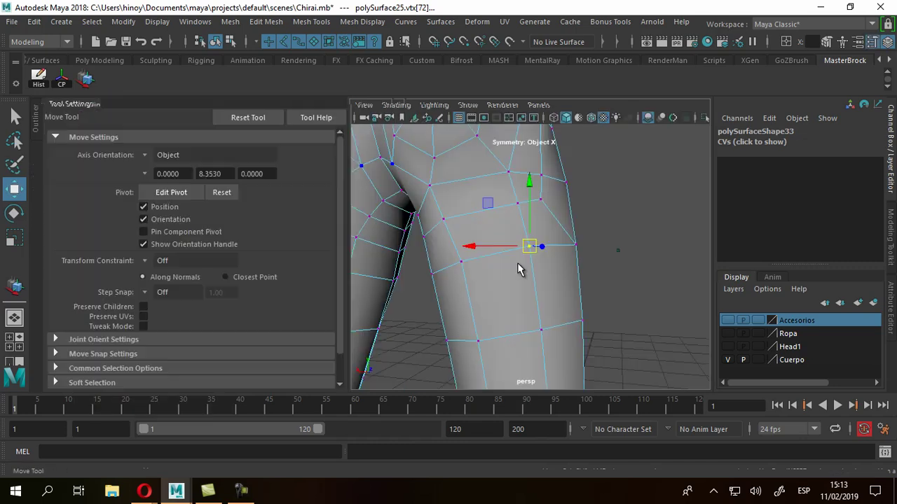
{"action": "scroll", "coordinate": [516, 264], "scroll_direction": "up", "scroll_amount": 1}
{"action": "scroll", "coordinate": [517, 264], "scroll_direction": "up", "scroll_amount": 2}
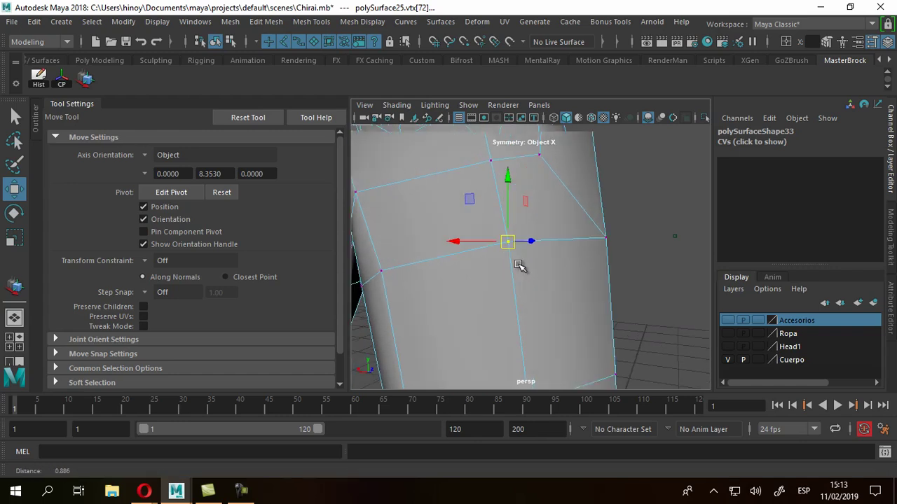
{"action": "scroll", "coordinate": [517, 264], "scroll_direction": "up", "scroll_amount": 1}
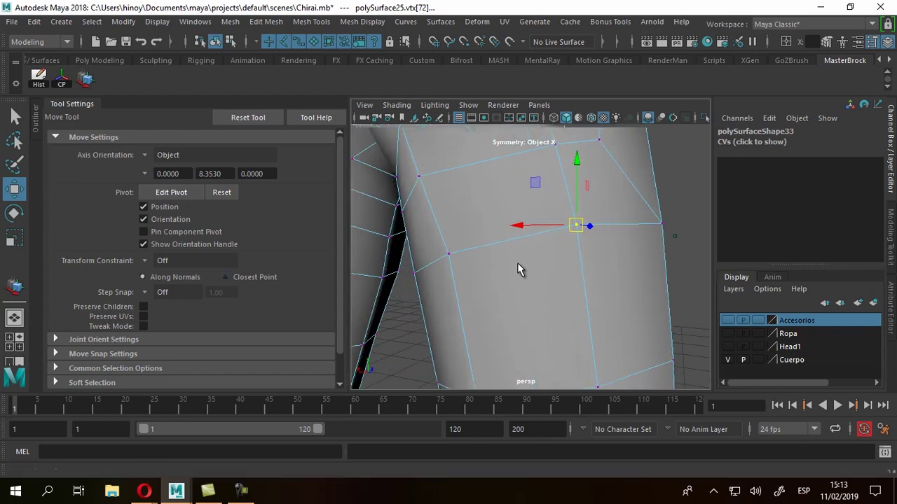
{"action": "left_click", "coordinate": [184, 261]}
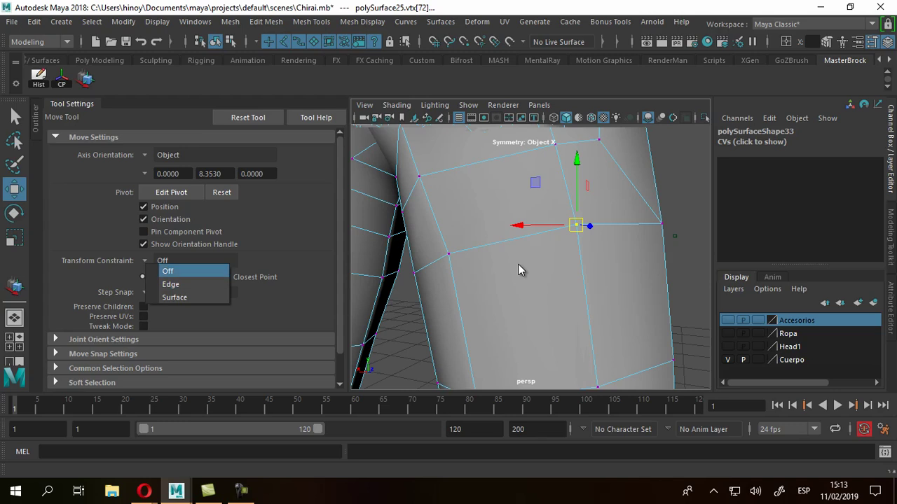
{"action": "left_click", "coordinate": [170, 284]}
Try sliding the vertex along its edge left and down, undoing both attempts
{"action": "left_click_drag", "start_coordinate": [518, 264], "coordinate": [521, 262], "text": "alt"}
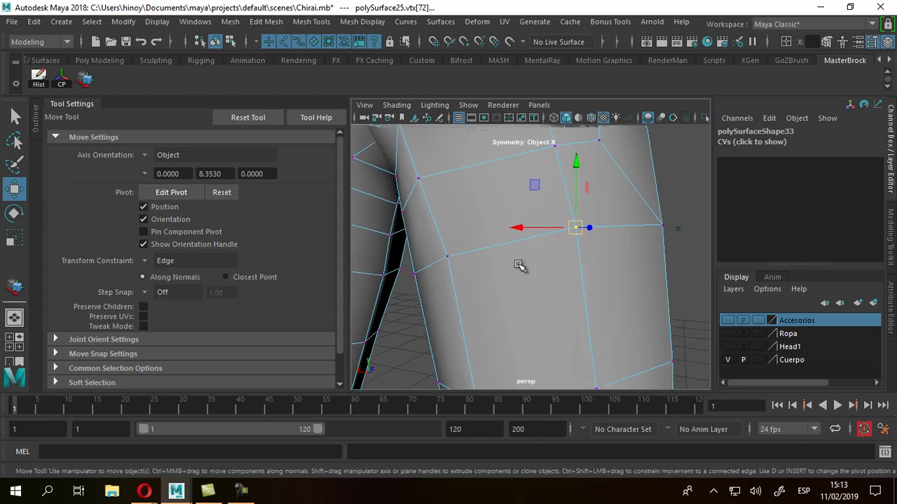
{"action": "middle_click_drag", "start_coordinate": [519, 265], "coordinate": [519, 265]}
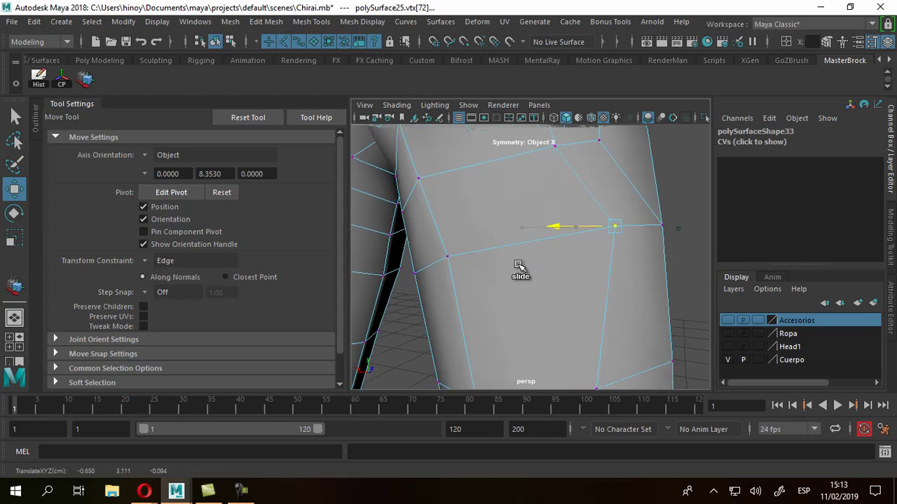
{"action": "key", "text": "ctrl+z"}
{"action": "middle_click_drag", "start_coordinate": [518, 265], "coordinate": [518, 265]}
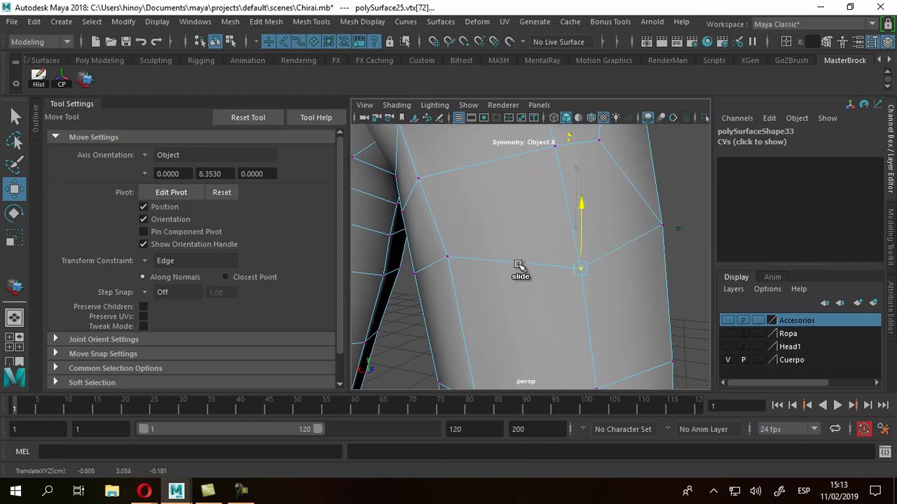
{"action": "key", "text": "ctrl+z"}
Switch the constraint to Surface and slide the thigh vertices along the body surface
{"action": "key", "text": "Down"}
{"action": "key", "text": "Down"}
{"action": "key", "text": "Down"}
{"action": "key", "text": "Return"}
{"action": "left_click_drag", "start_coordinate": [519, 265], "coordinate": [518, 265], "text": "alt"}
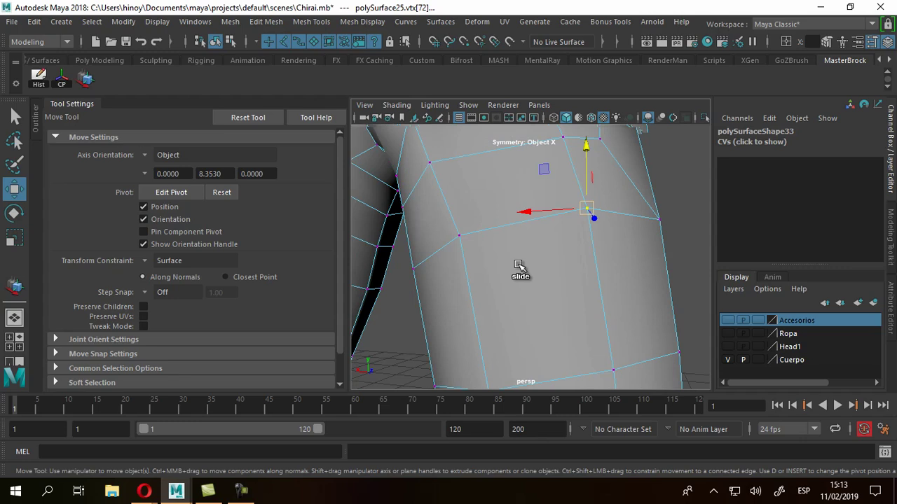
{"action": "middle_click_drag", "start_coordinate": [519, 265], "coordinate": [518, 264]}
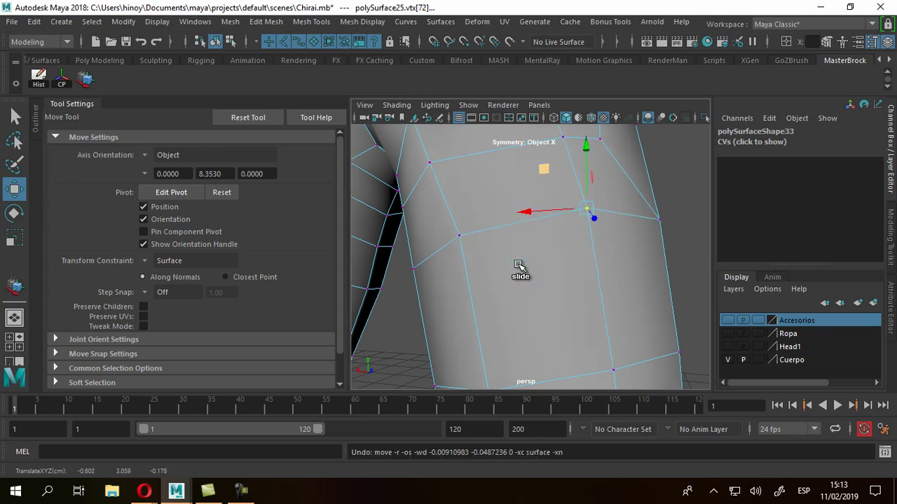
{"action": "left_click_drag", "start_coordinate": [518, 264], "coordinate": [519, 261], "text": "alt"}
{"action": "middle_click_drag", "start_coordinate": [518, 261], "coordinate": [518, 269]}
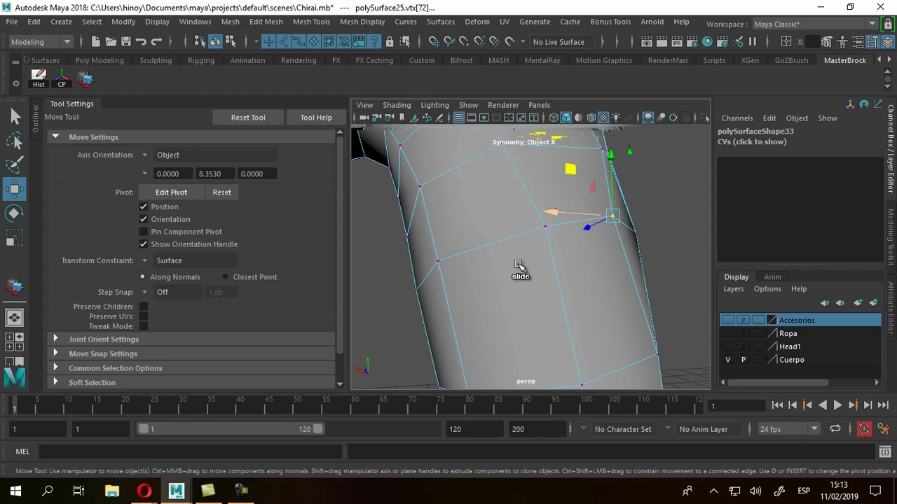
{"action": "middle_click_drag", "start_coordinate": [518, 264], "coordinate": [517, 264]}
{"action": "left_click_drag", "start_coordinate": [517, 264], "coordinate": [517, 264], "text": "alt"}
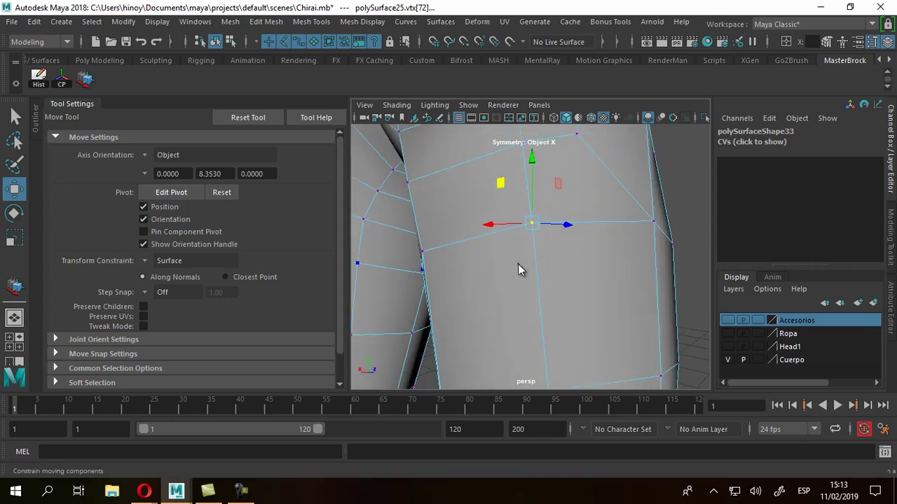
Set Transform Constraint back to Off and hide the tool settings
{"action": "left_click", "coordinate": [169, 261]}
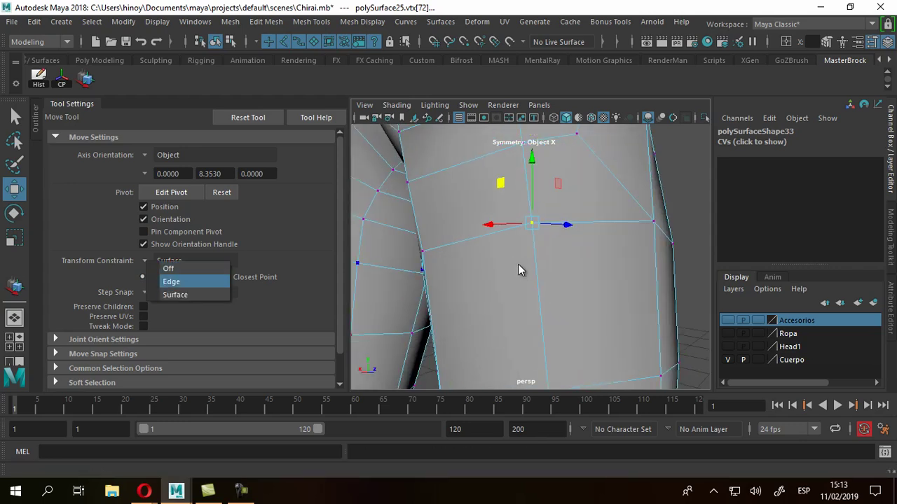
{"action": "left_click", "coordinate": [168, 269]}
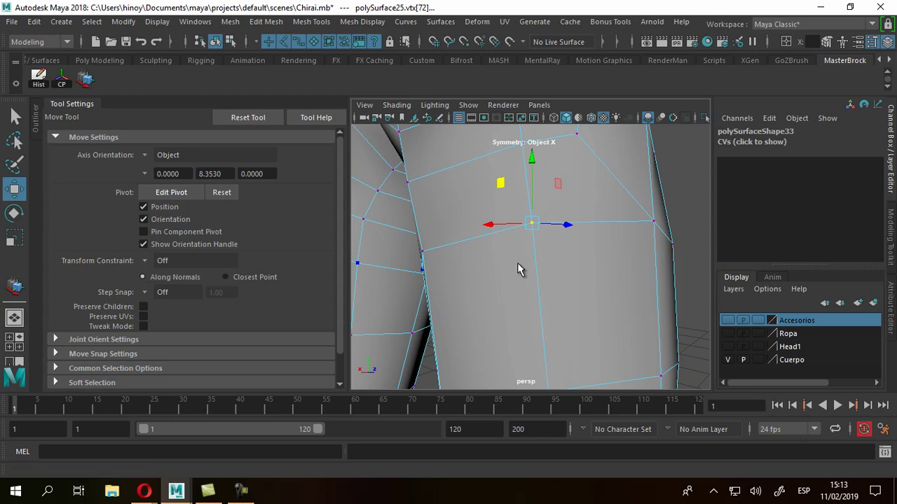
{"action": "key", "text": "ctrl+shift+t"}
{"action": "left_click_drag", "start_coordinate": [518, 264], "coordinate": [517, 264], "text": "alt"}
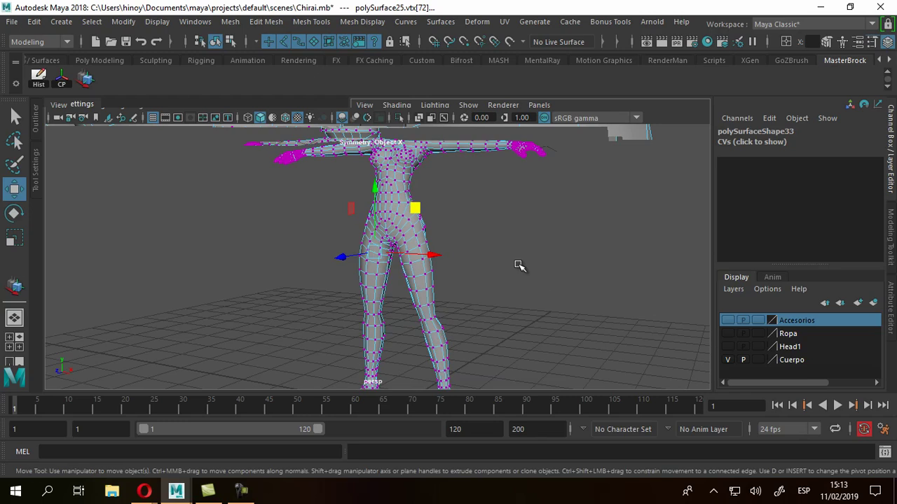
Clear the vertex selection, return the body to object mode, and select the gloved right hand
{"action": "left_click", "coordinate": [518, 265]}
{"action": "right_click_drag", "start_coordinate": [517, 264], "coordinate": [518, 264]}
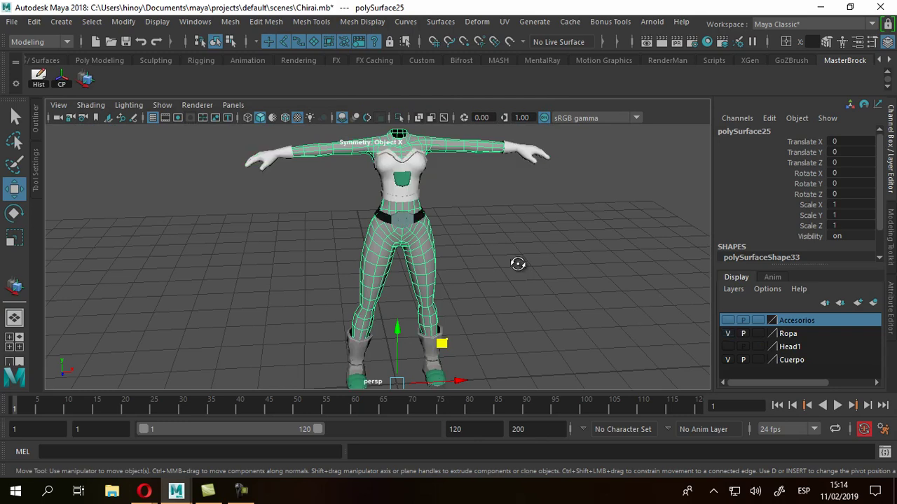
{"action": "left_click_drag", "start_coordinate": [517, 264], "coordinate": [517, 264], "text": "alt"}
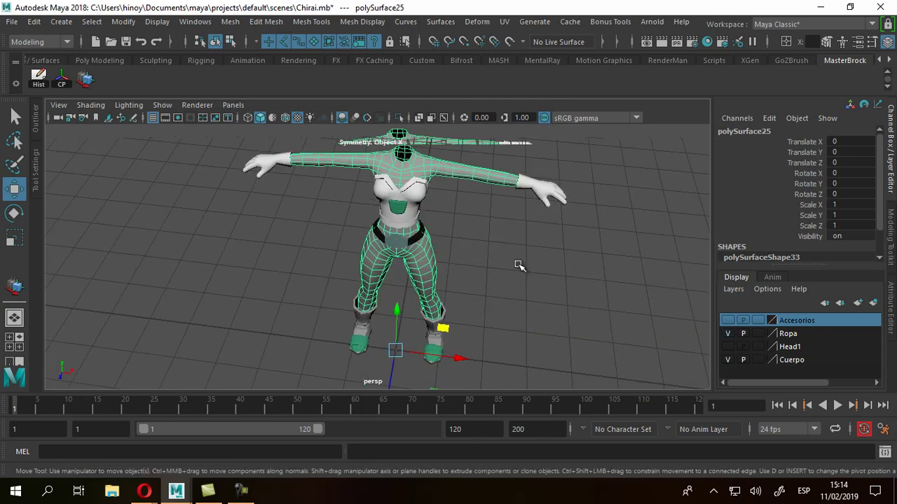
{"action": "right_click_drag", "start_coordinate": [518, 264], "coordinate": [517, 264], "text": "alt"}
{"action": "scroll", "coordinate": [518, 264], "scroll_direction": "up", "scroll_amount": 3}
{"action": "left_click", "coordinate": [518, 266]}
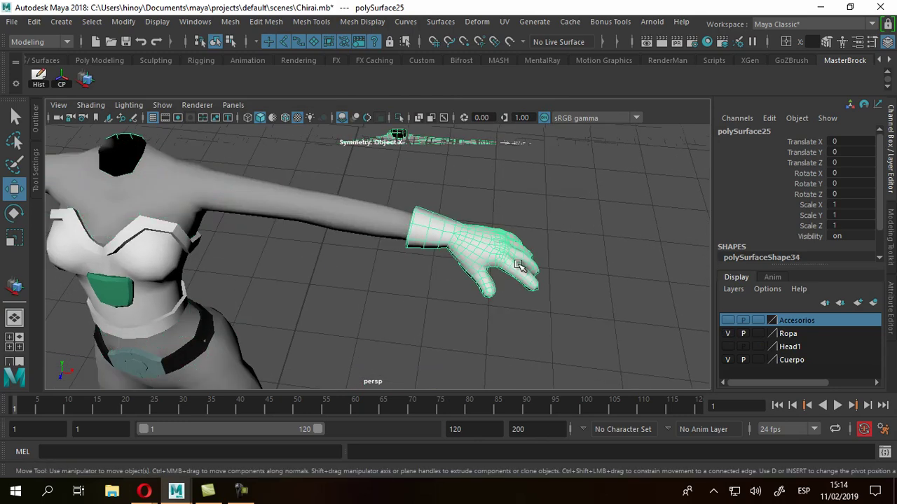
{"action": "left_click_drag", "start_coordinate": [518, 264], "coordinate": [518, 264], "text": "alt"}
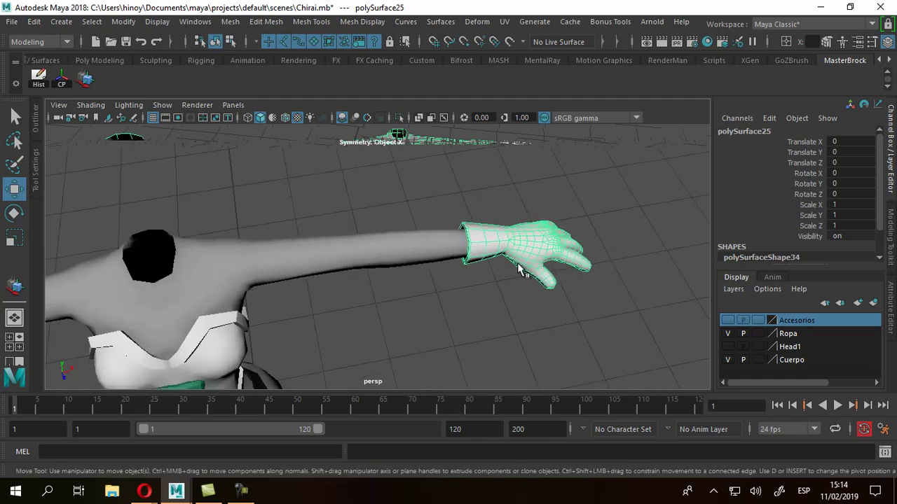
{"action": "left_click_drag", "start_coordinate": [518, 264], "coordinate": [517, 264], "text": "alt"}
Hide the Ropa layer and marquee-select the hand and forearm faces in Face mode
{"action": "left_click", "coordinate": [517, 264]}
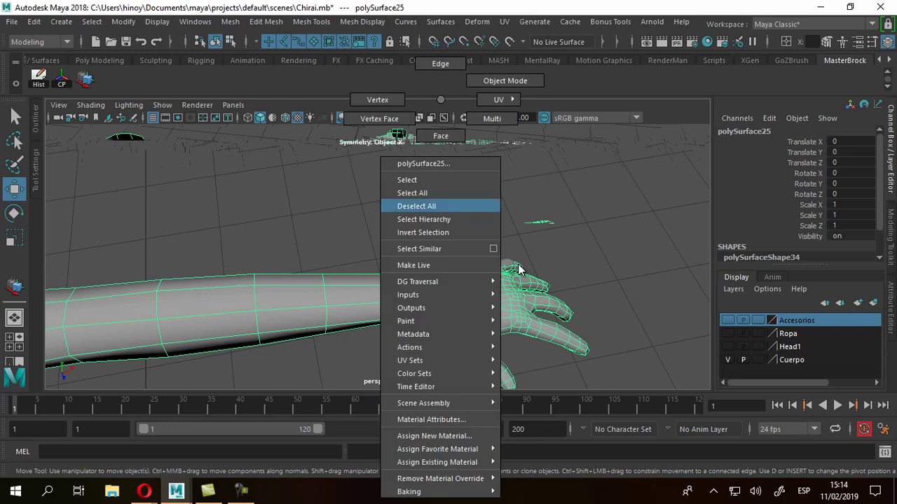
{"action": "right_click_drag", "start_coordinate": [517, 266], "coordinate": [516, 266]}
{"action": "left_click_drag", "start_coordinate": [518, 266], "coordinate": [518, 266], "text": "alt"}
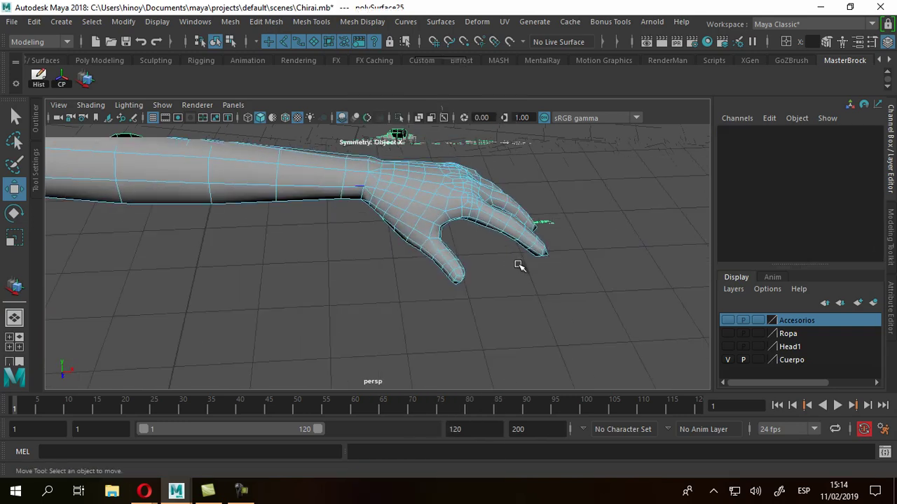
{"action": "left_click_drag", "start_coordinate": [354, 136], "coordinate": [610, 360]}
{"action": "left_click_drag", "start_coordinate": [518, 264], "coordinate": [517, 264], "text": "alt"}
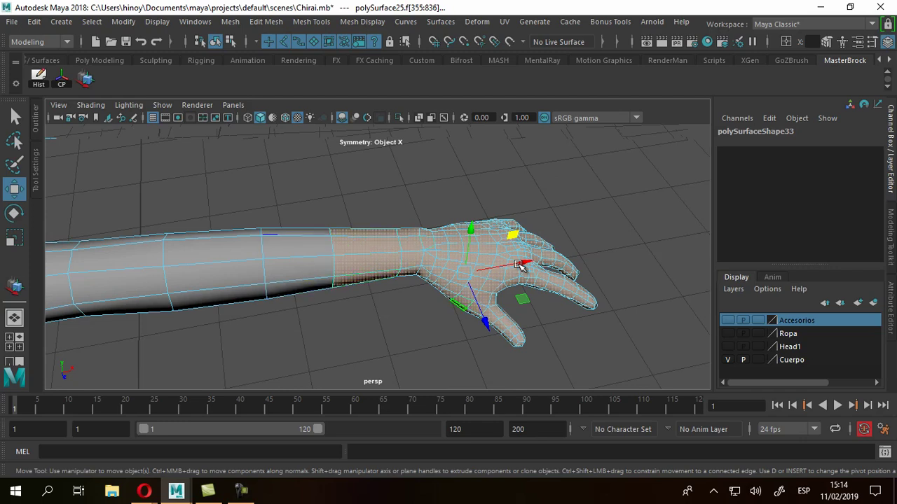
Duplicate the selected hand and forearm faces with Edit Mesh > Duplicate and push them outward
{"action": "key", "text": "alt+m"}
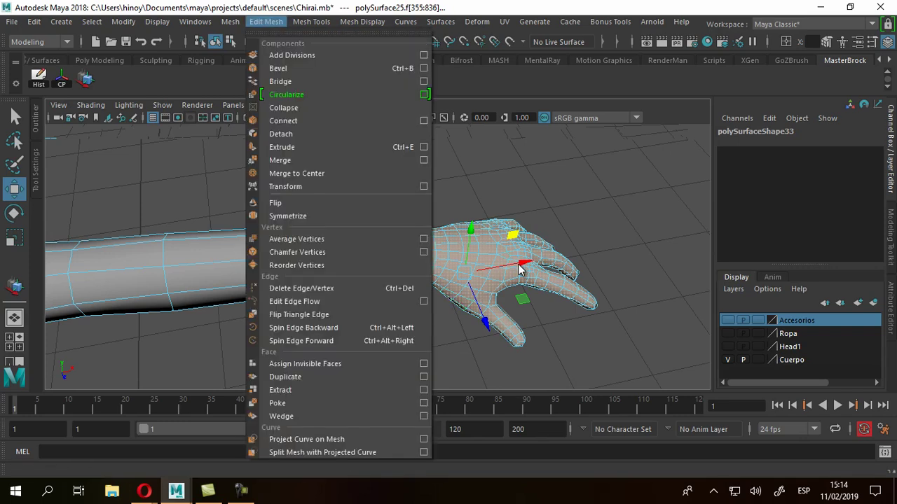
{"action": "key", "text": "d"}
{"action": "key", "text": "d"}
{"action": "key", "text": "d"}
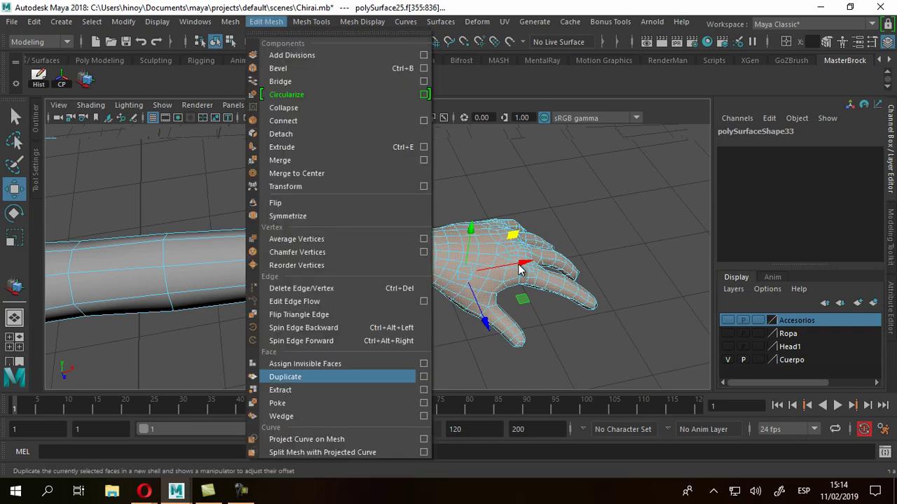
{"action": "key", "text": "Return"}
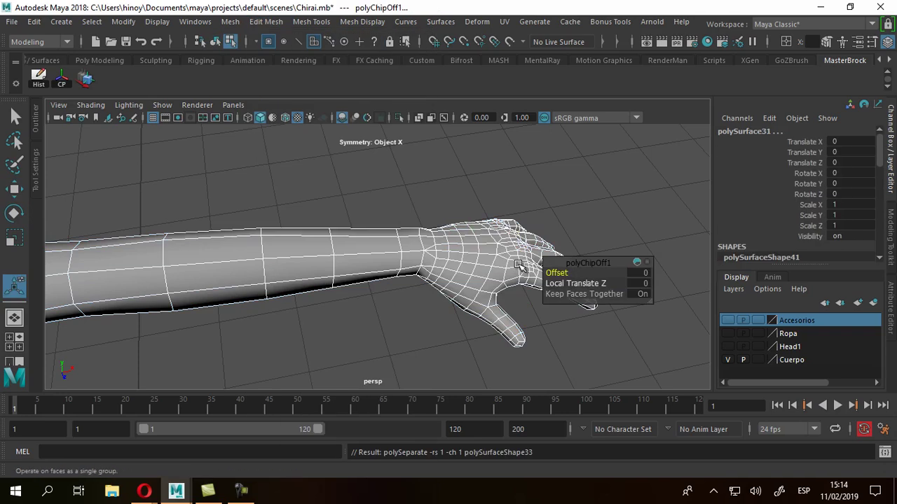
{"action": "left_click_drag", "start_coordinate": [519, 264], "coordinate": [518, 263], "text": "alt"}
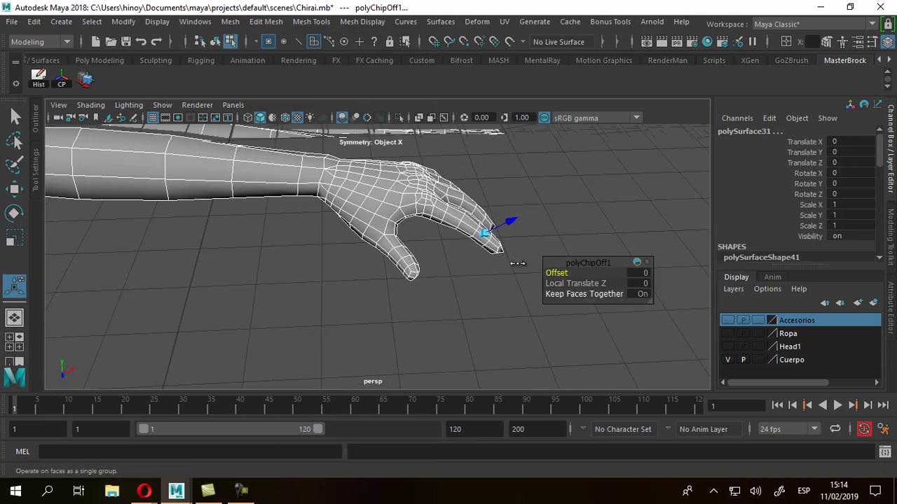
{"action": "middle_click_drag", "start_coordinate": [518, 265], "coordinate": [519, 264]}
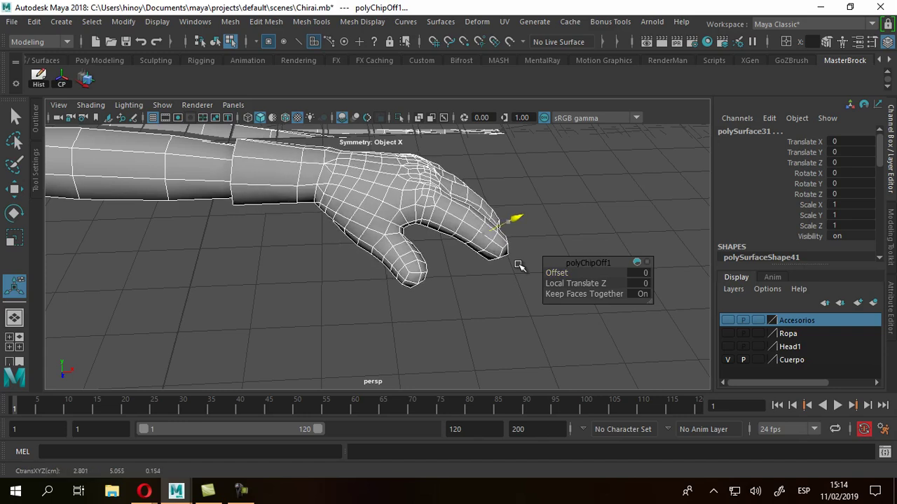
Check the offset around the fingers, then undo it back to Local Translate Z 0
{"action": "left_click_drag", "start_coordinate": [519, 264], "coordinate": [518, 263], "text": "alt"}
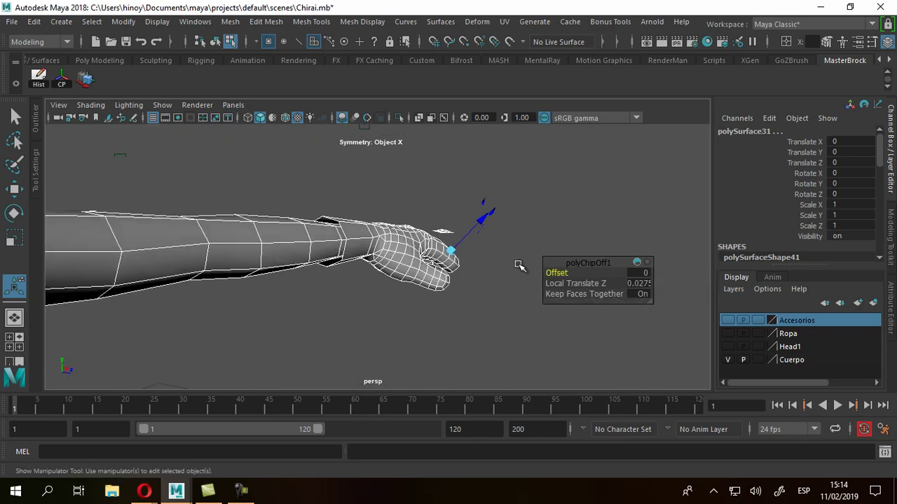
{"action": "left_click_drag", "start_coordinate": [518, 263], "coordinate": [518, 263], "text": "alt"}
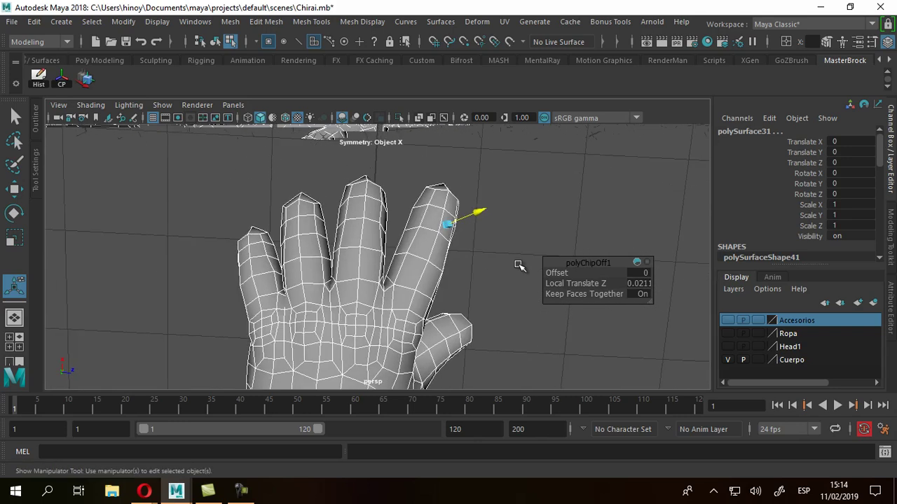
{"action": "right_click_drag", "start_coordinate": [517, 264], "coordinate": [517, 264], "text": "alt"}
{"action": "middle_click_drag", "start_coordinate": [518, 264], "coordinate": [518, 265], "text": "alt"}
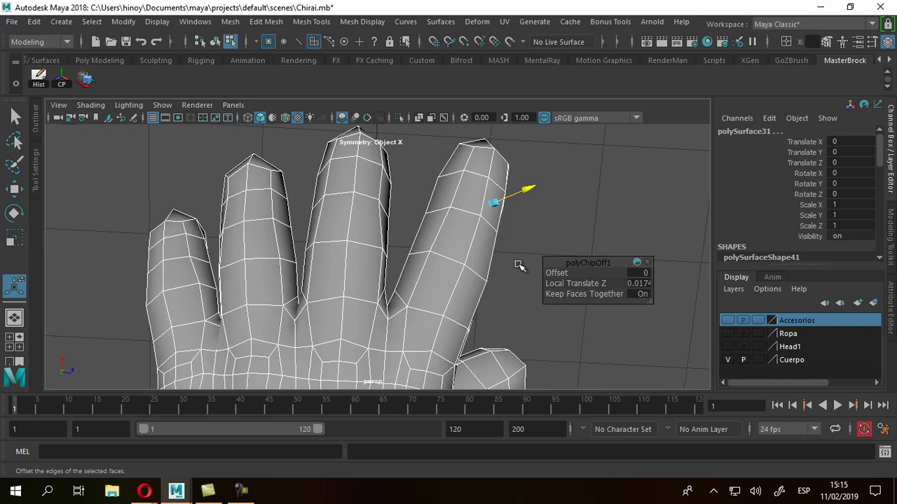
{"action": "right_click_drag", "start_coordinate": [518, 264], "coordinate": [517, 264], "text": "alt"}
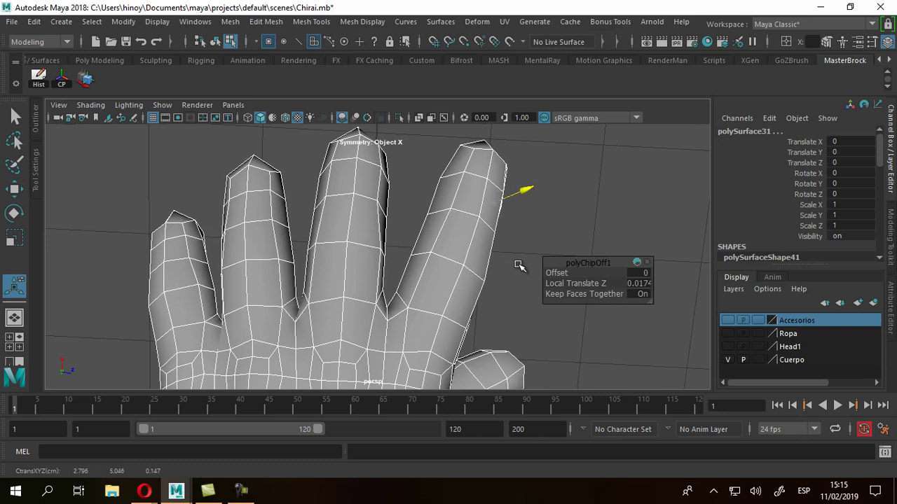
{"action": "key", "text": "ctrl+z"}
{"action": "key", "text": "ctrl+z"}
{"action": "key", "text": "ctrl+z"}
{"action": "key", "text": "ctrl+z"}
{"action": "key", "text": "ctrl+z"}
{"action": "key", "text": "ctrl+z"}
{"action": "key", "text": "ctrl+z"}
{"action": "key", "text": "ctrl+z"}
{"action": "key", "text": "ctrl+z"}
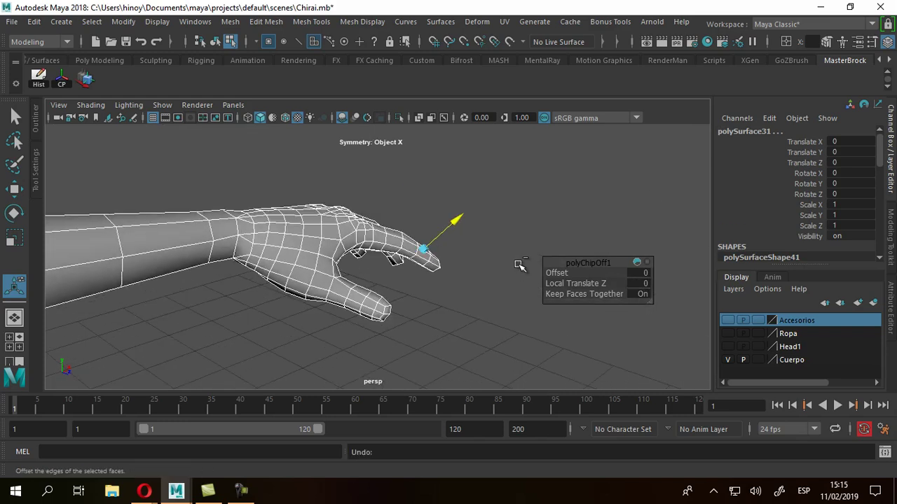
{"action": "key", "text": "ctrl+z"}
{"action": "key", "text": "ctrl+z"}
{"action": "key", "text": "ctrl+z"}
{"action": "key", "text": "ctrl+z"}
{"action": "key", "text": "ctrl+z"}
{"action": "key", "text": "ctrl+z"}
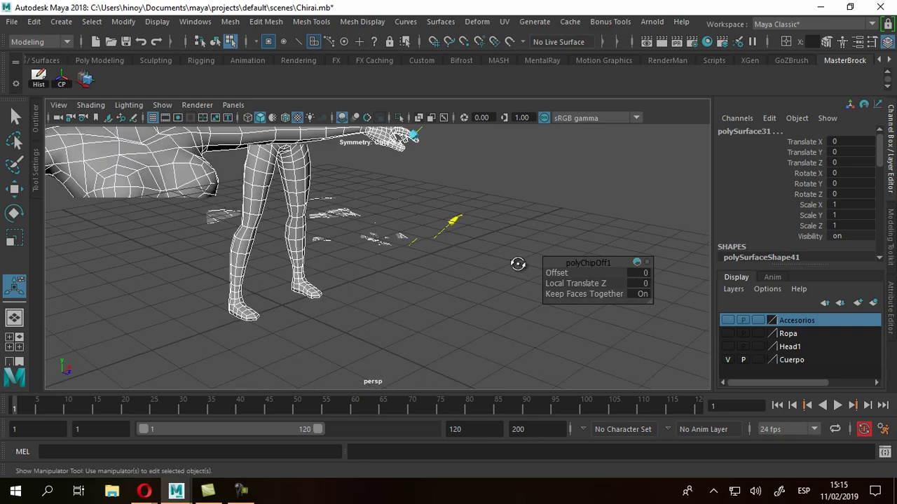
{"action": "key", "text": "ctrl+z"}
{"action": "key", "text": "ctrl+z"}
Show the Ropa layer over the boots again and highlight Edit Mesh > Duplicate
{"action": "key", "text": "ctrl+z"}
{"action": "key", "text": "ctrl+z"}
{"action": "key", "text": "ctrl+z"}
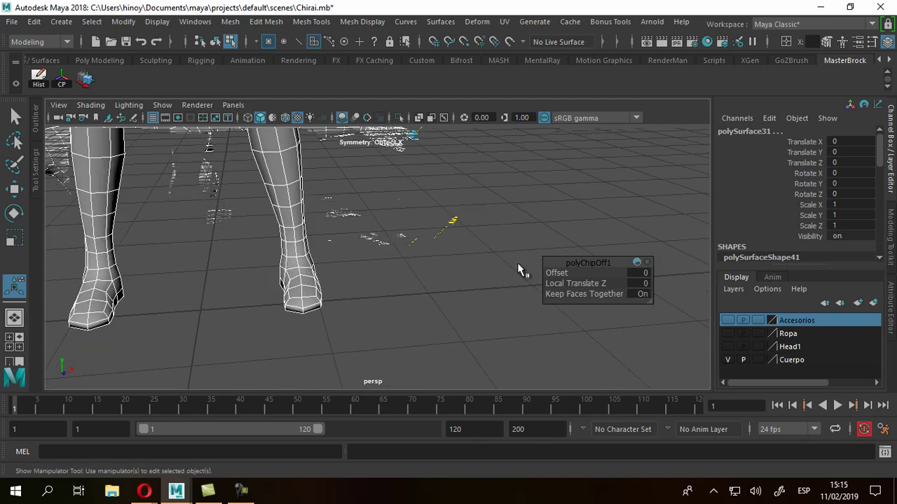
{"action": "key", "text": "ctrl+z"}
{"action": "left_click_drag", "start_coordinate": [517, 267], "coordinate": [517, 264], "text": "alt"}
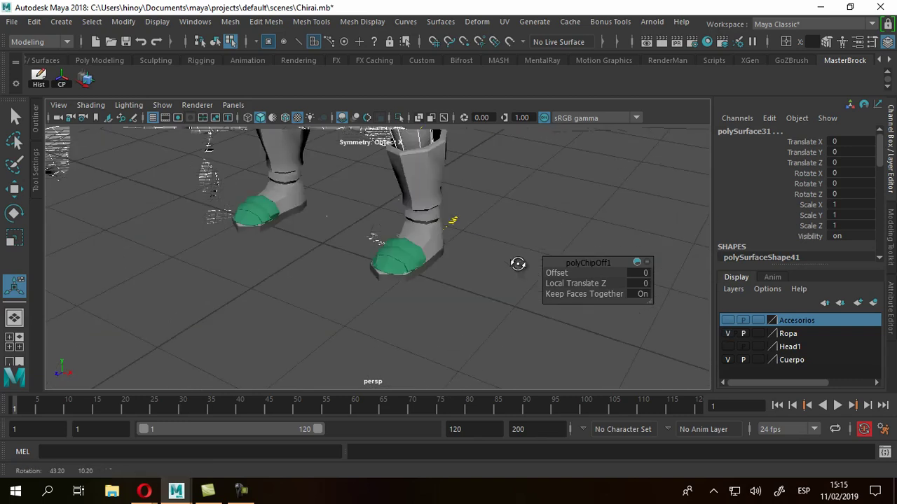
{"action": "key", "text": "ctrl+z"}
{"action": "key", "text": "ctrl+z"}
{"action": "key", "text": "ctrl+z"}
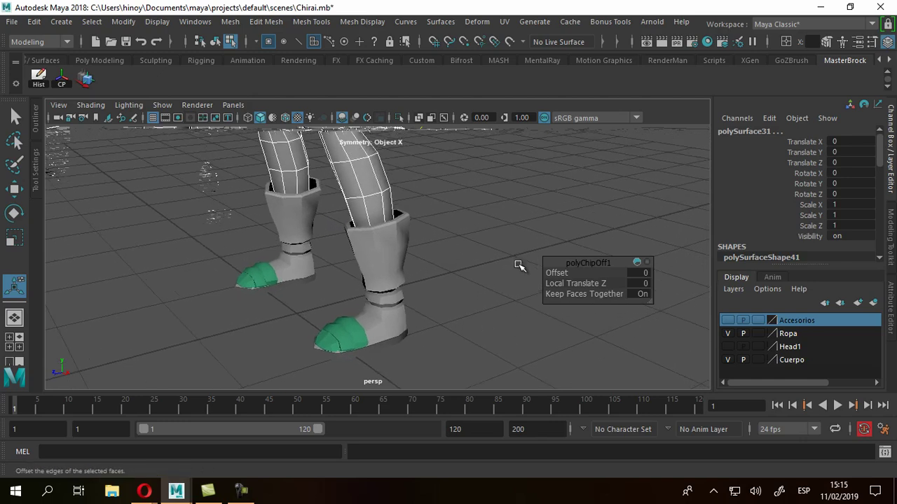
{"action": "key", "text": "alt"}
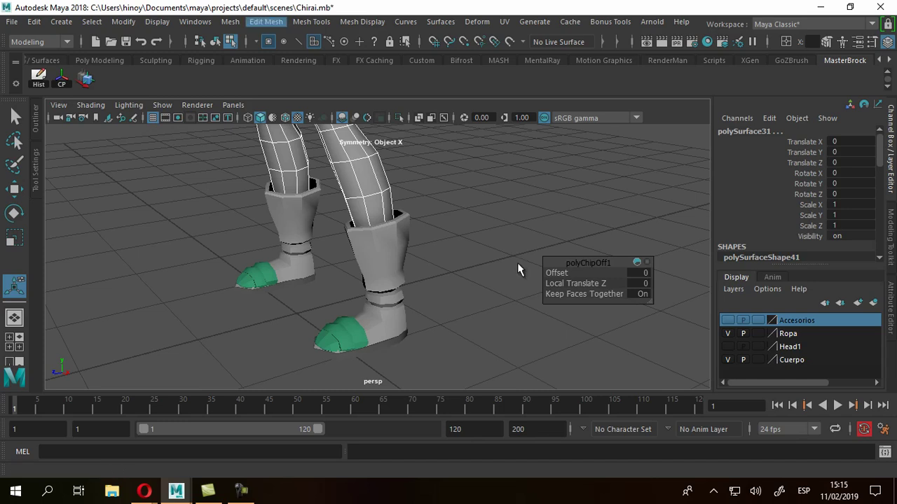
{"action": "key", "text": "Up"}
{"action": "key", "text": "Up"}
{"action": "key", "text": "Up"}
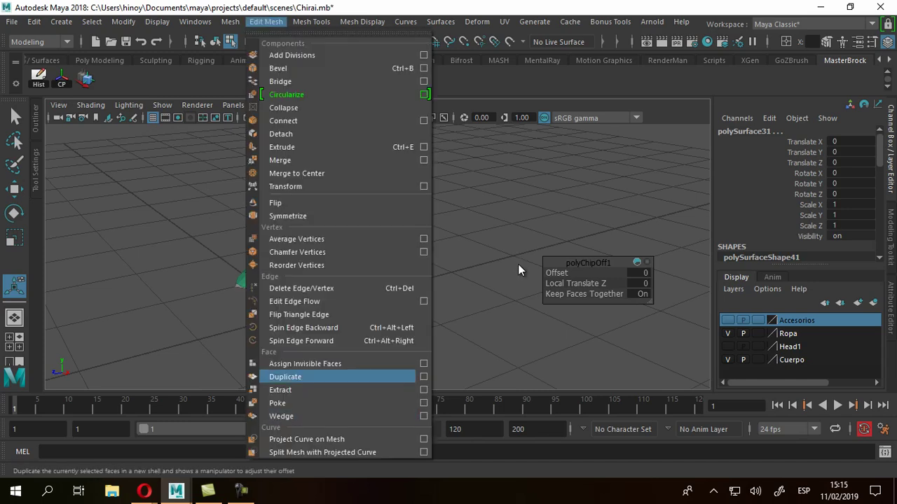
Duplicate the selected boot toe-cap faces and frame both boots
{"action": "key", "text": "Return"}
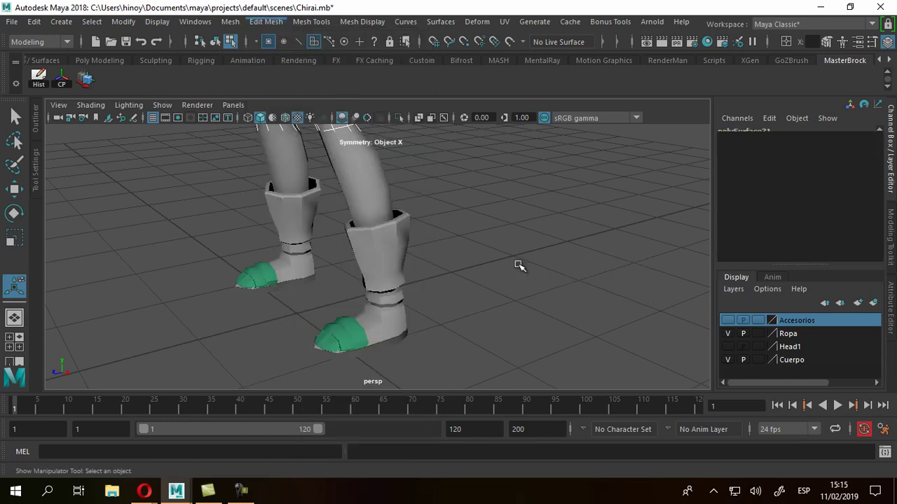
{"action": "key", "text": "f"}
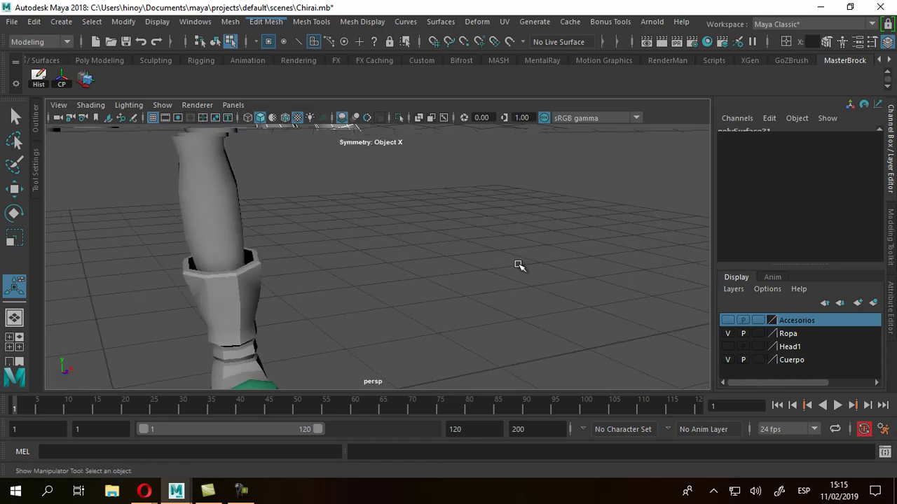
{"action": "key", "text": "t"}
{"action": "key", "text": "ctrl+z"}
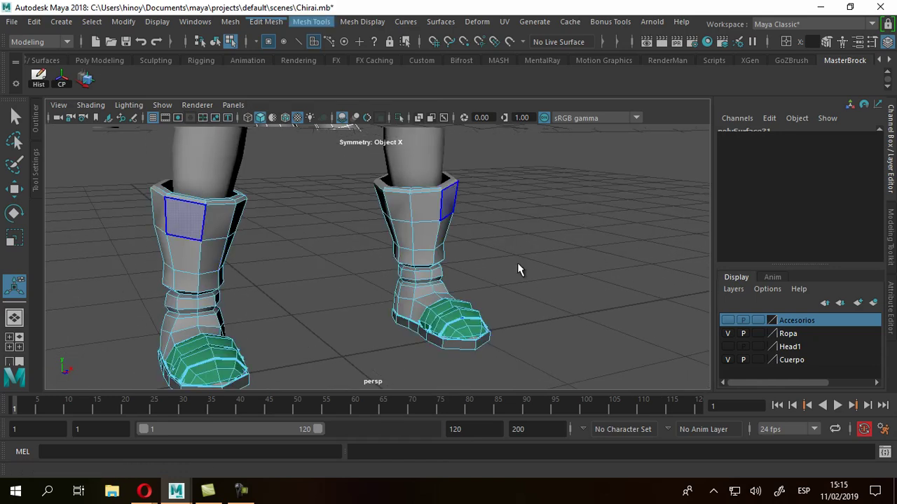
{"action": "key", "text": "q"}
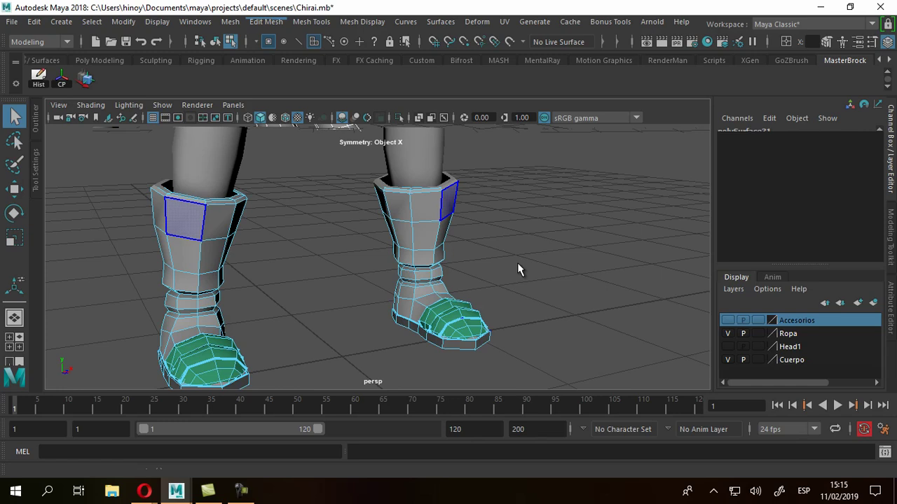
Apply automatic Soften/Harden Edges to the boot mesh and return to object mode
{"action": "left_click", "coordinate": [363, 22]}
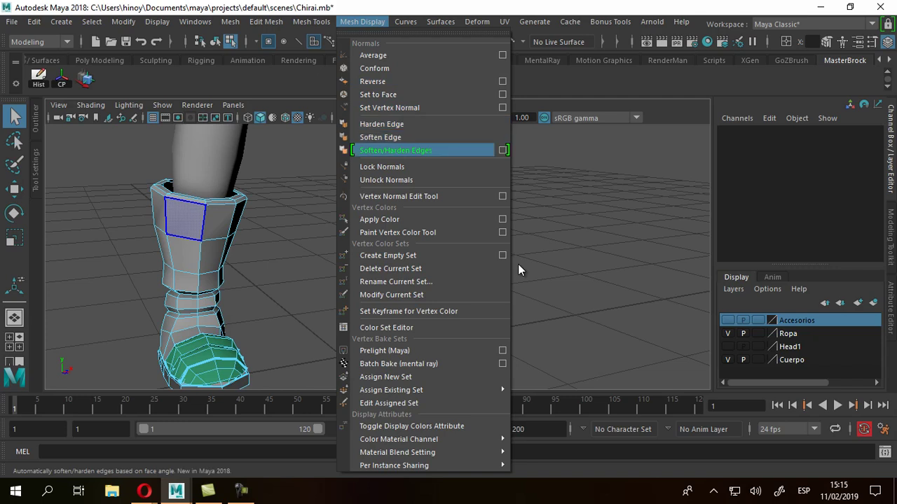
{"action": "key", "text": "Return"}
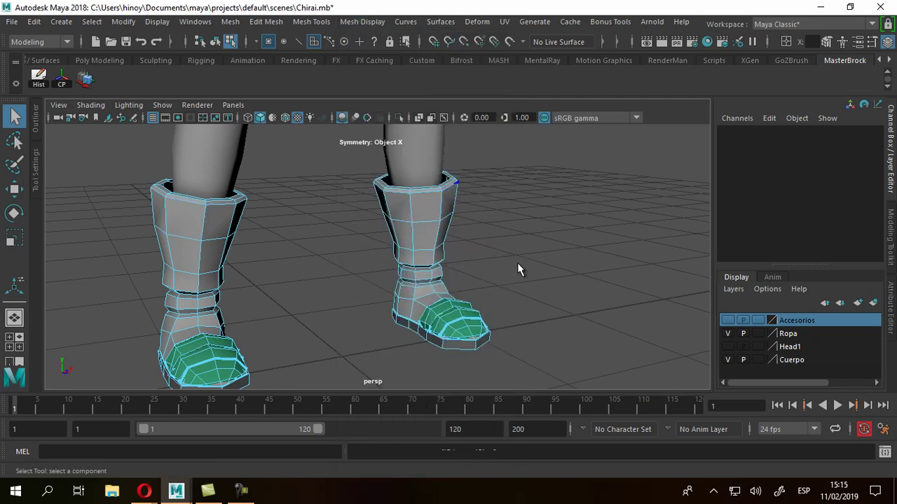
{"action": "right_click", "coordinate": [518, 270]}
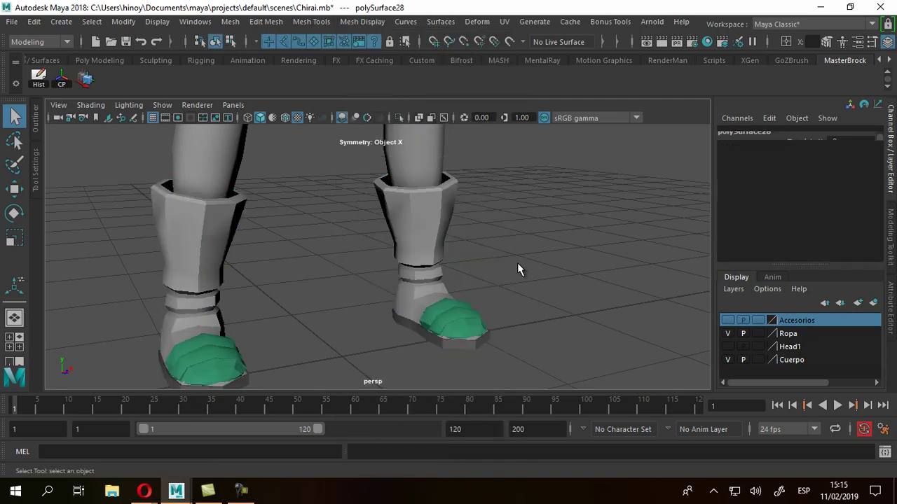
{"action": "left_click", "coordinate": [362, 21]}
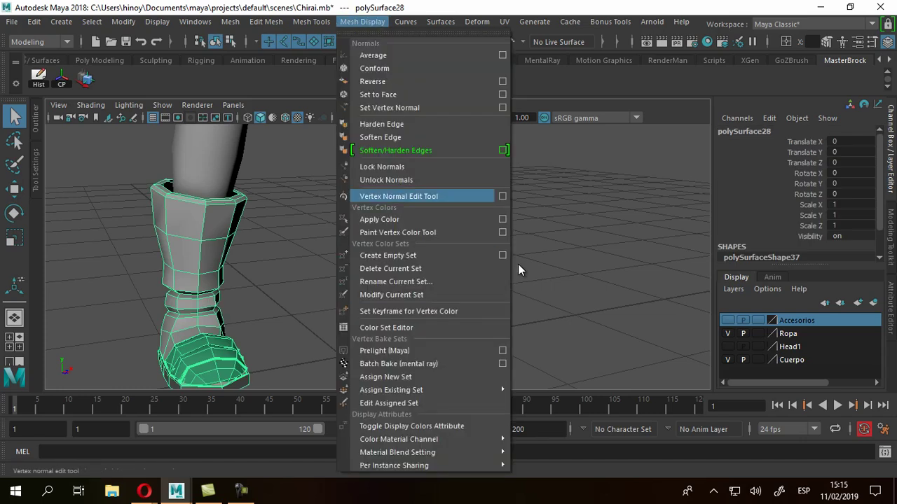
Soften/harden the boot mesh edges at a 60-degree angle, then zoom out to the full character
{"action": "key", "text": "Return"}
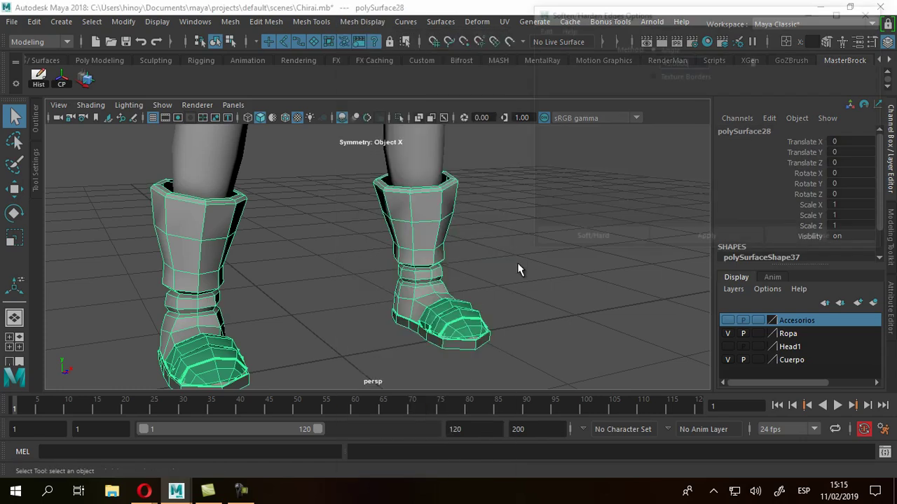
{"action": "scroll", "coordinate": [519, 270], "scroll_direction": "up", "scroll_amount": 2}
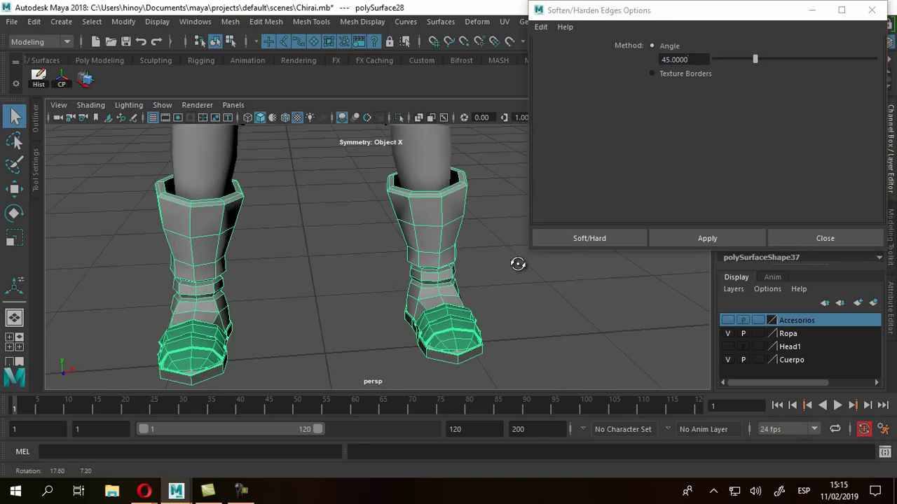
{"action": "scroll", "coordinate": [518, 270], "scroll_direction": "up", "scroll_amount": 2}
{"action": "scroll", "coordinate": [518, 270], "scroll_direction": "up", "scroll_amount": 2}
{"action": "scroll", "coordinate": [519, 270], "scroll_direction": "up", "scroll_amount": 2}
{"action": "scroll", "coordinate": [519, 269], "scroll_direction": "up", "scroll_amount": 2}
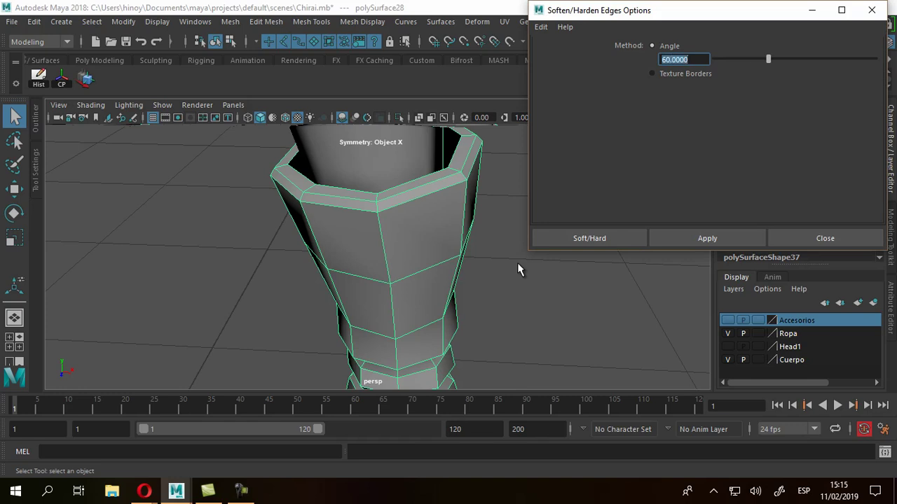
{"action": "key", "text": "Return"}
{"action": "scroll", "coordinate": [518, 263], "scroll_direction": "down", "scroll_amount": 5}
{"action": "left_click_drag", "start_coordinate": [518, 263], "coordinate": [518, 264], "text": "alt"}
{"action": "scroll", "coordinate": [516, 268], "scroll_direction": "down", "scroll_amount": 3}
{"action": "middle_click_drag", "start_coordinate": [516, 268], "coordinate": [516, 262], "text": "alt"}
{"action": "scroll", "coordinate": [519, 270], "scroll_direction": "down", "scroll_amount": 2}
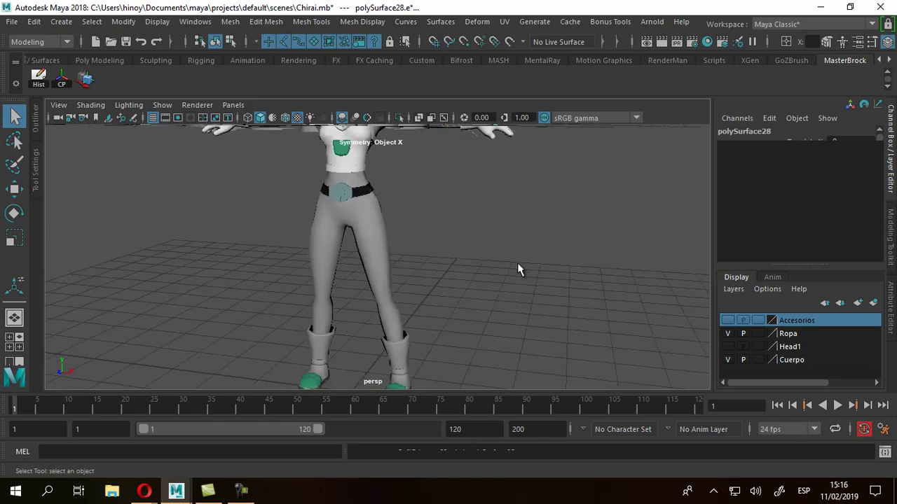
Select the boot mesh and switch it to smooth mesh preview (3)
{"action": "left_click", "coordinate": [518, 269]}
{"action": "scroll", "coordinate": [517, 270], "scroll_direction": "up", "scroll_amount": 3}
{"action": "scroll", "coordinate": [518, 270], "scroll_direction": "up", "scroll_amount": 3}
{"action": "scroll", "coordinate": [518, 270], "scroll_direction": "up", "scroll_amount": 2}
{"action": "scroll", "coordinate": [517, 269], "scroll_direction": "up", "scroll_amount": 3}
{"action": "scroll", "coordinate": [517, 269], "scroll_direction": "up", "scroll_amount": 3}
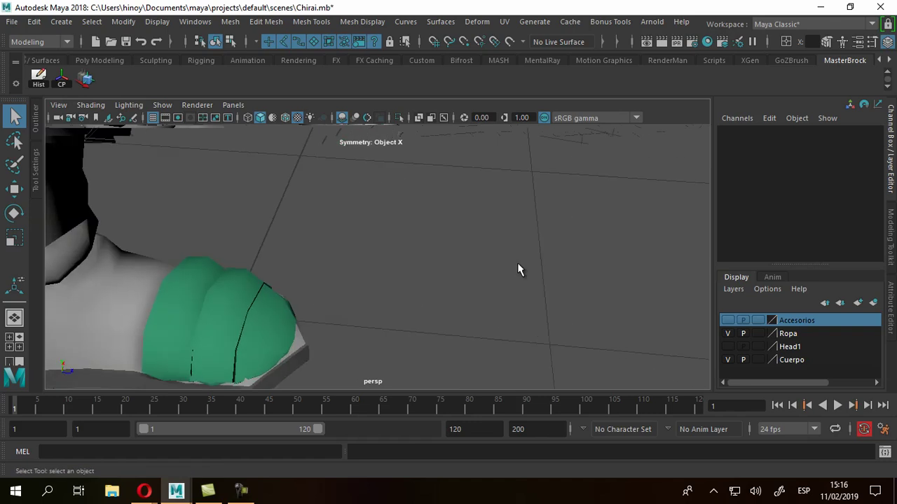
{"action": "scroll", "coordinate": [518, 270], "scroll_direction": "down", "scroll_amount": 4}
{"action": "key", "text": "ctrl+z"}
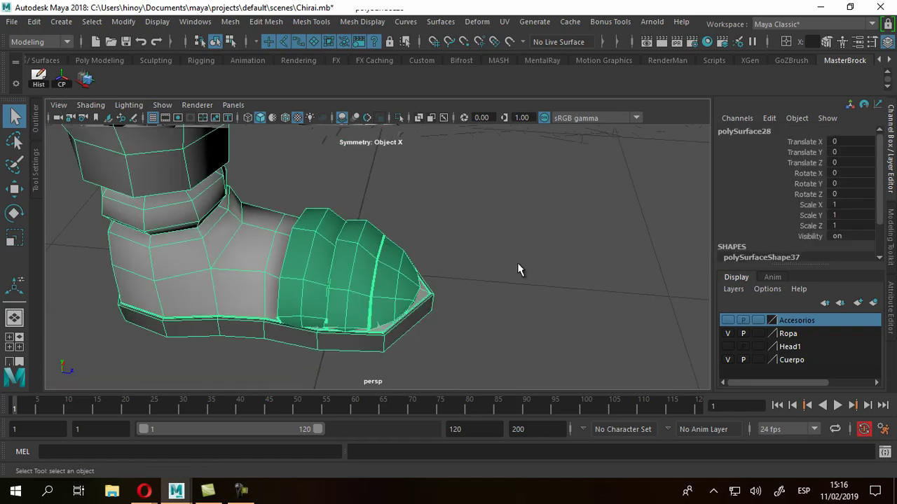
{"action": "key", "text": "3"}
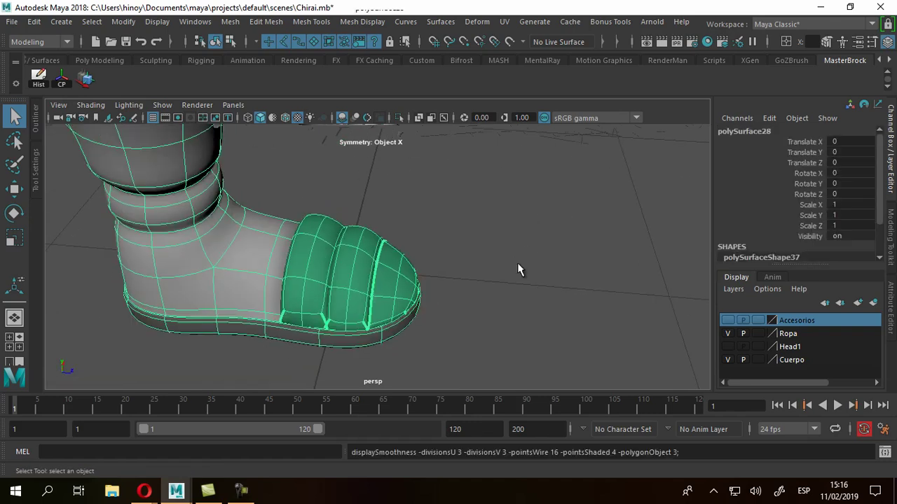
{"action": "left_click", "coordinate": [518, 270]}
{"action": "scroll", "coordinate": [518, 270], "scroll_direction": "down", "scroll_amount": 4}
Compare the boots with the side reference drawing, then return to the perspective view
{"action": "key", "text": "space"}
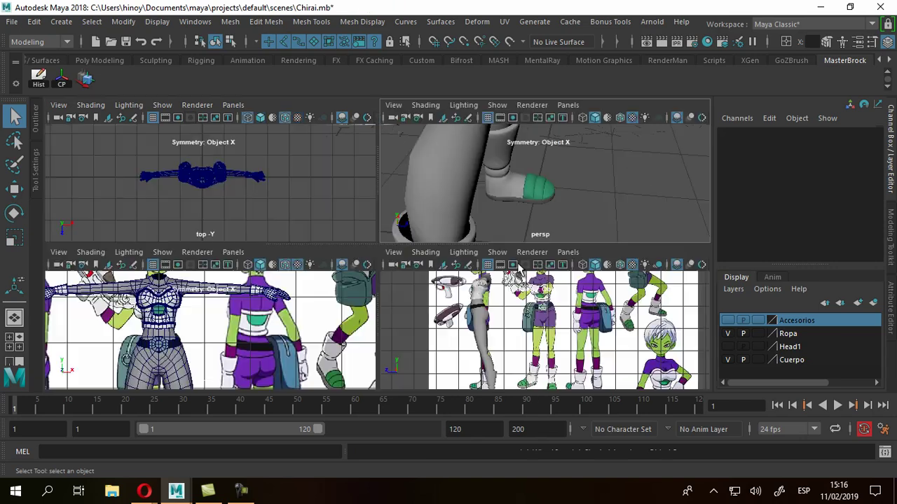
{"action": "key", "text": "space"}
{"action": "scroll", "coordinate": [518, 270], "scroll_direction": "down", "scroll_amount": 2}
{"action": "scroll", "coordinate": [518, 270], "scroll_direction": "up", "scroll_amount": 5}
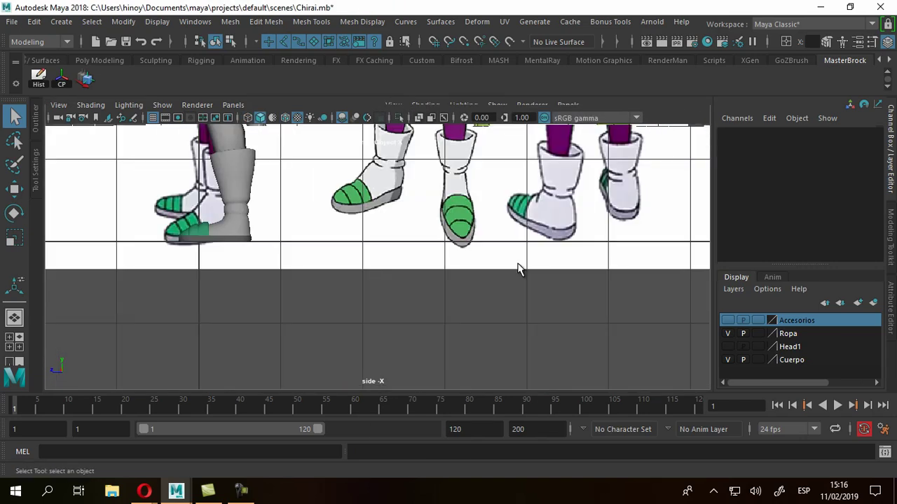
{"action": "scroll", "coordinate": [518, 269], "scroll_direction": "up", "scroll_amount": 2}
{"action": "scroll", "coordinate": [519, 269], "scroll_direction": "up", "scroll_amount": 2}
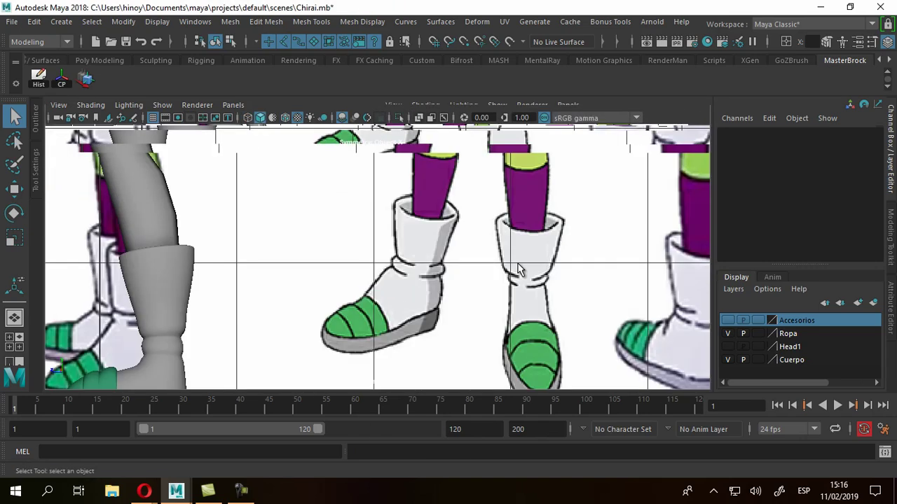
{"action": "middle_click_drag", "start_coordinate": [518, 270], "coordinate": [624, 242], "text": "alt"}
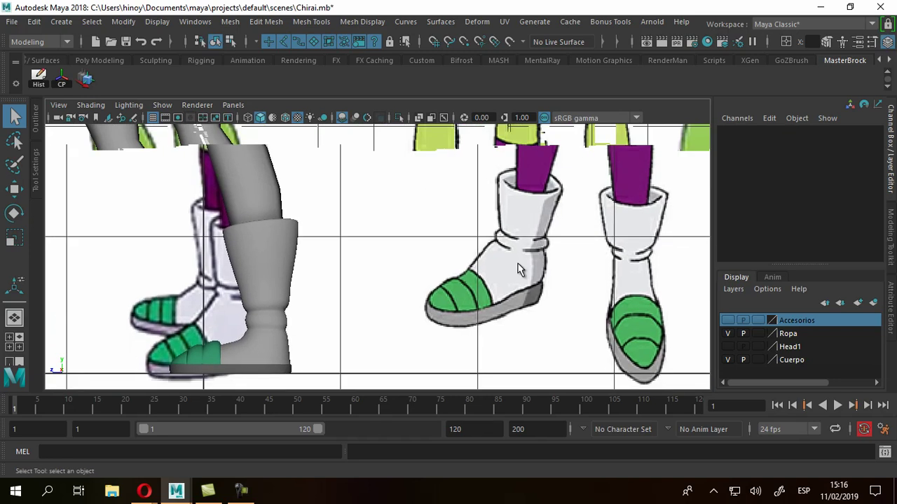
{"action": "middle_click_drag", "start_coordinate": [518, 270], "coordinate": [454, 273], "text": "alt"}
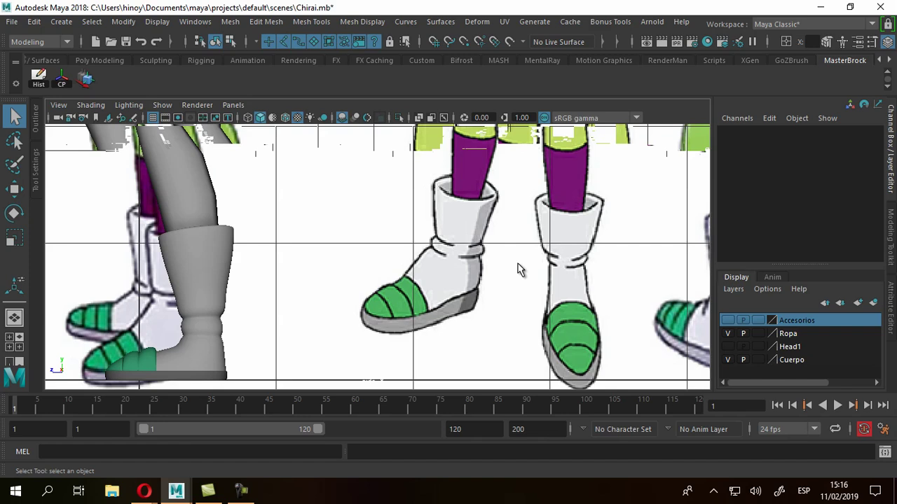
{"action": "scroll", "coordinate": [519, 269], "scroll_direction": "up", "scroll_amount": 1}
{"action": "scroll", "coordinate": [518, 270], "scroll_direction": "up", "scroll_amount": 1}
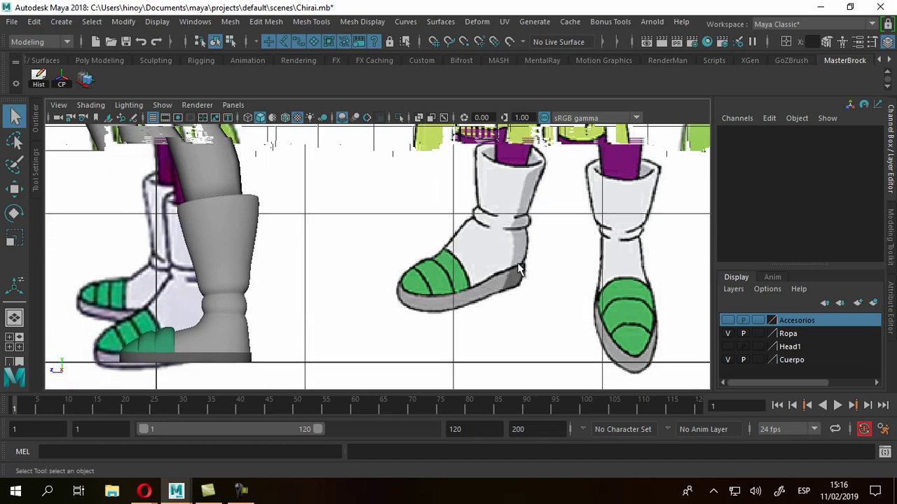
{"action": "key", "text": "space"}
{"action": "key", "text": "space"}
{"action": "left_click_drag", "start_coordinate": [516, 266], "coordinate": [519, 270], "text": "alt"}
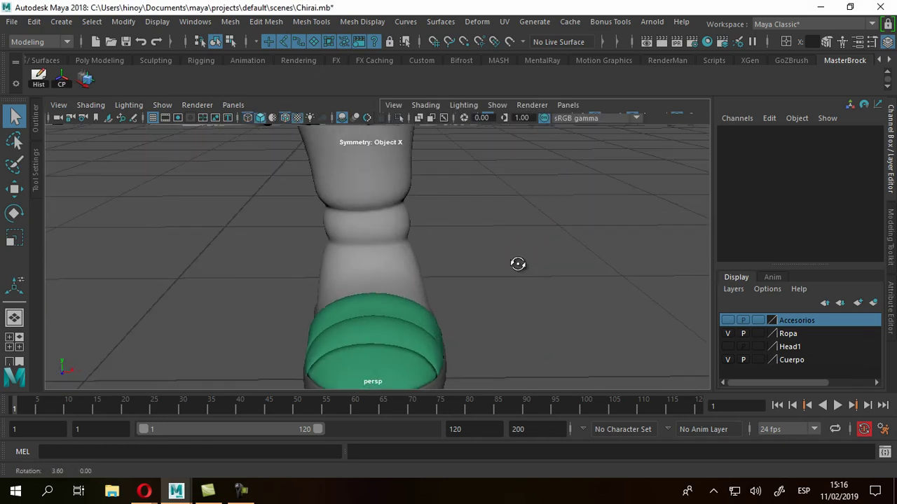
{"action": "left_click", "coordinate": [518, 270]}
{"action": "scroll", "coordinate": [518, 270], "scroll_direction": "up", "scroll_amount": 1}
{"action": "scroll", "coordinate": [518, 270], "scroll_direction": "up", "scroll_amount": 1}
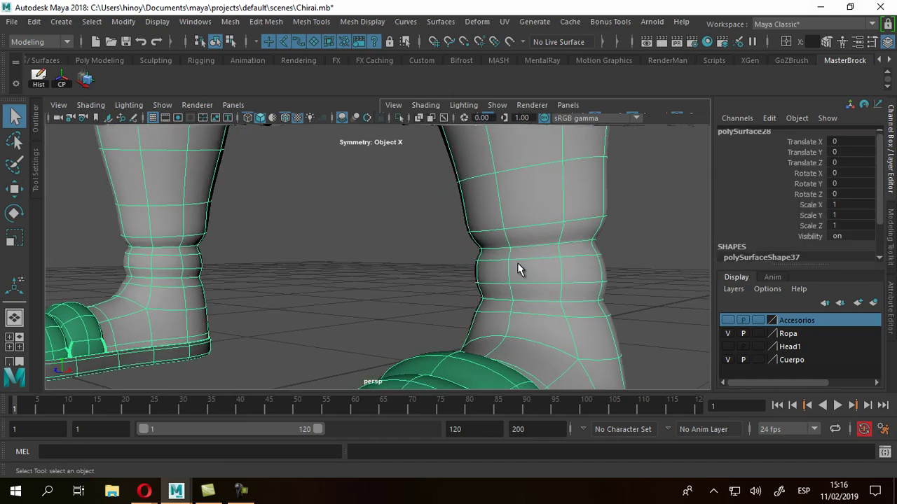
{"action": "scroll", "coordinate": [518, 270], "scroll_direction": "down", "scroll_amount": 1}
{"action": "scroll", "coordinate": [516, 262], "scroll_direction": "down", "scroll_amount": 1}
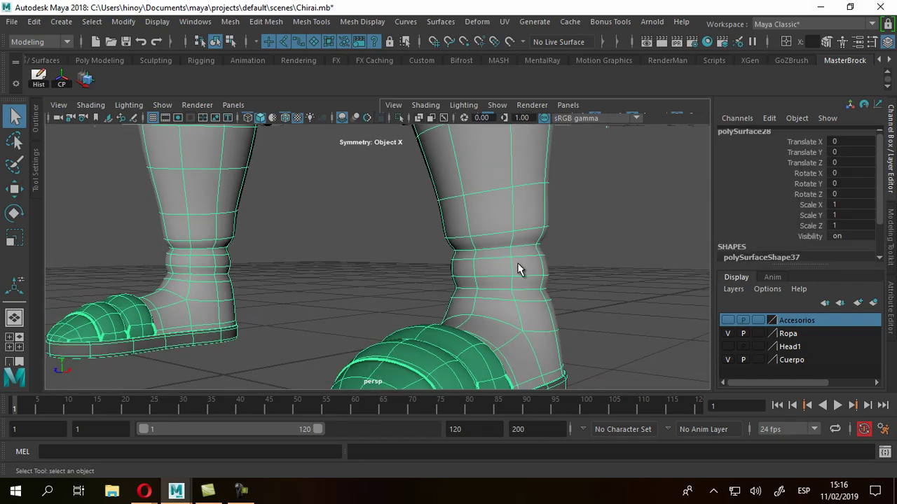
{"action": "scroll", "coordinate": [516, 262], "scroll_direction": "down", "scroll_amount": 2}
{"action": "left_click", "coordinate": [516, 261]}
{"action": "middle_click_drag", "start_coordinate": [516, 262], "coordinate": [518, 270], "text": "alt"}
{"action": "scroll", "coordinate": [519, 270], "scroll_direction": "down", "scroll_amount": 1}
{"action": "scroll", "coordinate": [519, 270], "scroll_direction": "up", "scroll_amount": 1}
{"action": "scroll", "coordinate": [517, 262], "scroll_direction": "up", "scroll_amount": 3}
{"action": "left_click", "coordinate": [517, 262]}
{"action": "left_click_drag", "start_coordinate": [516, 262], "coordinate": [518, 270], "text": "alt"}
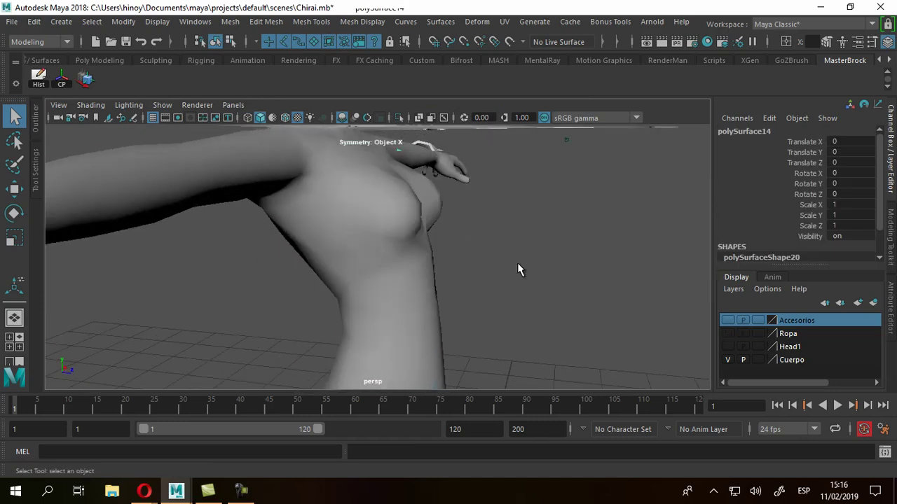
Start selecting torso faces and switch to the Paint Selection Tool
{"action": "left_click_drag", "start_coordinate": [518, 270], "coordinate": [516, 269], "text": "alt"}
{"action": "right_click_drag", "start_coordinate": [516, 269], "coordinate": [519, 270]}
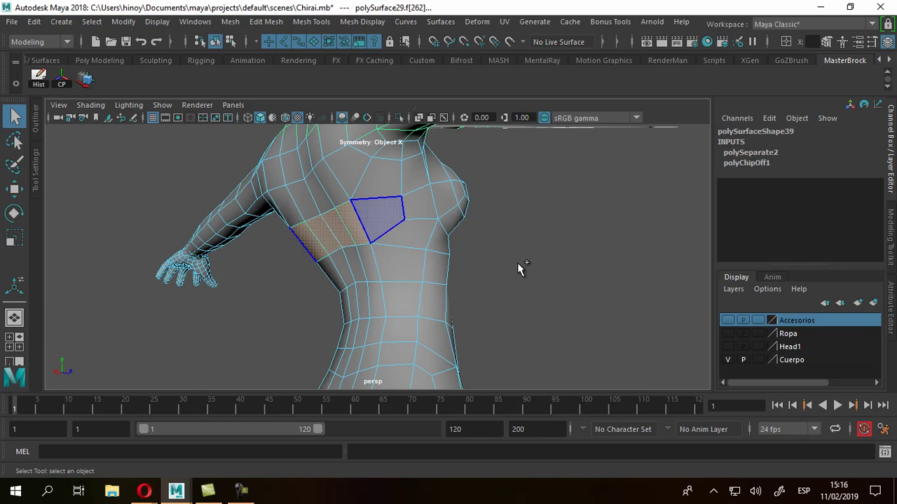
{"action": "key", "text": "f"}
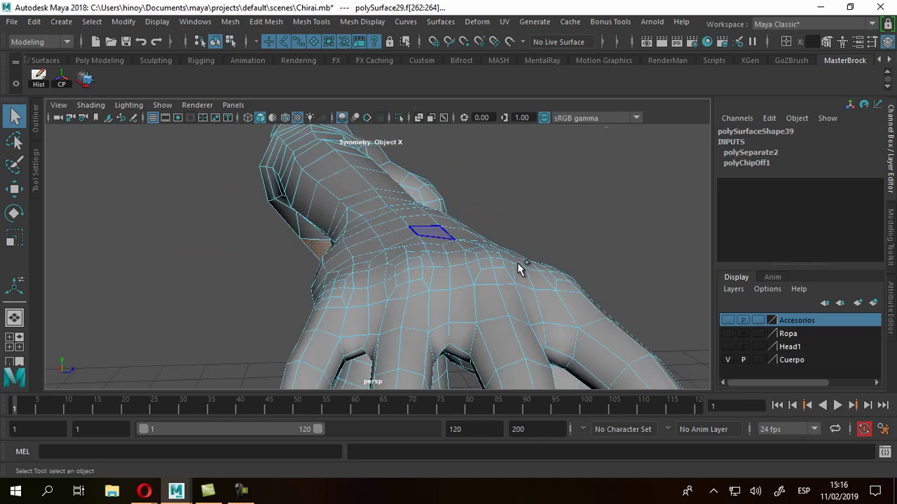
{"action": "key", "text": "ctrl+z"}
{"action": "key", "text": "ctrl+z"}
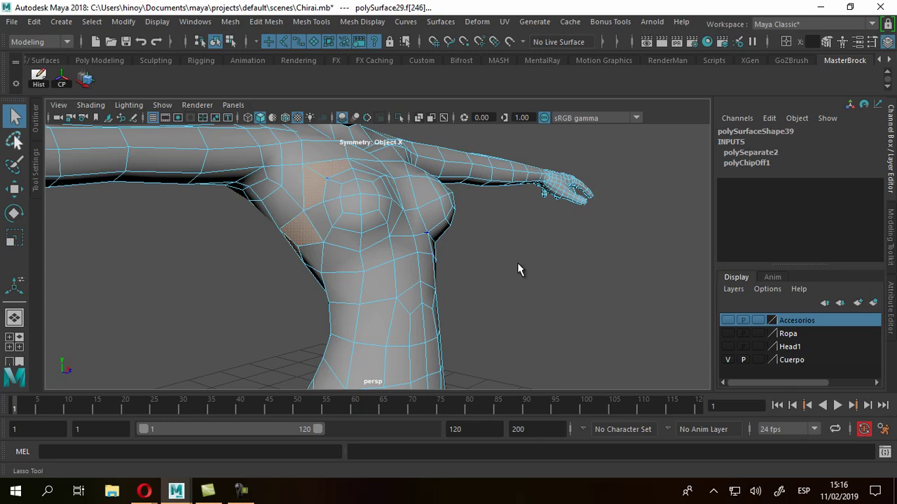
{"action": "key", "text": "q"}
{"action": "key", "text": "q"}
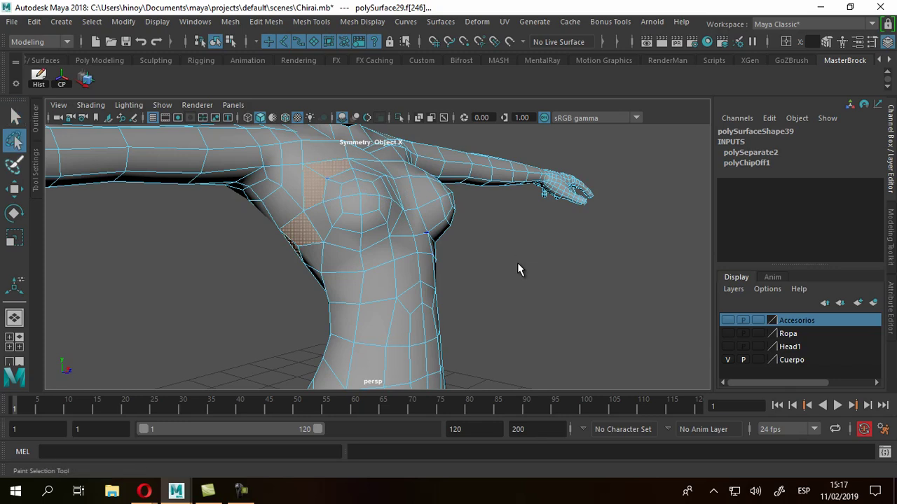
{"action": "key", "text": "q"}
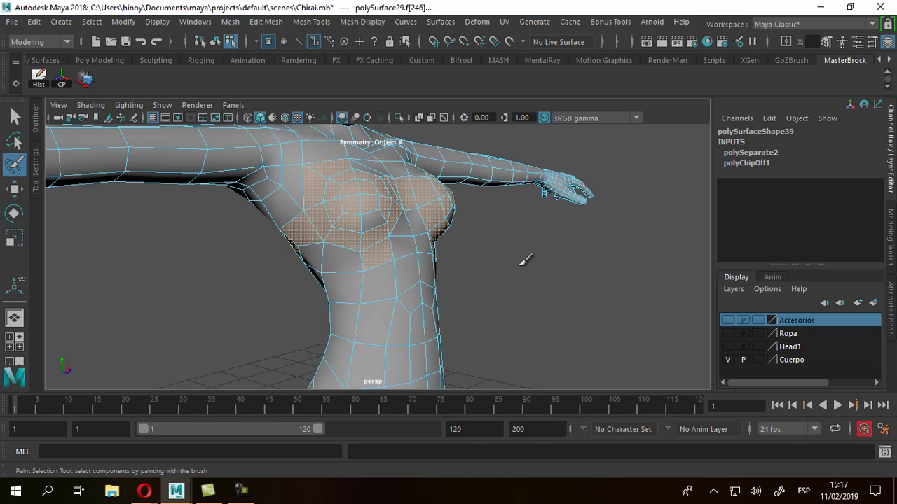
Paint-select the chest faces, frame them, and turn the Ropa layer back on
{"action": "left_click_drag", "start_coordinate": [523, 261], "coordinate": [524, 266], "text": "alt"}
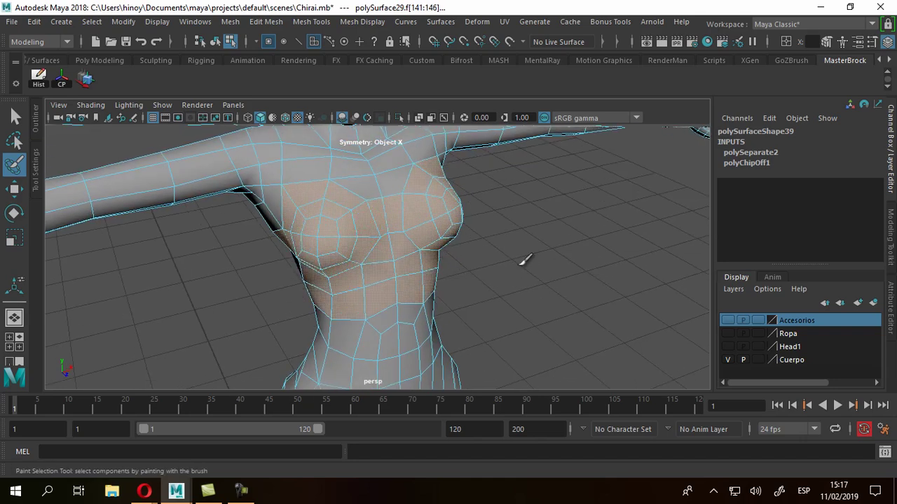
{"action": "left_click_drag", "start_coordinate": [524, 261], "coordinate": [516, 262], "text": "alt"}
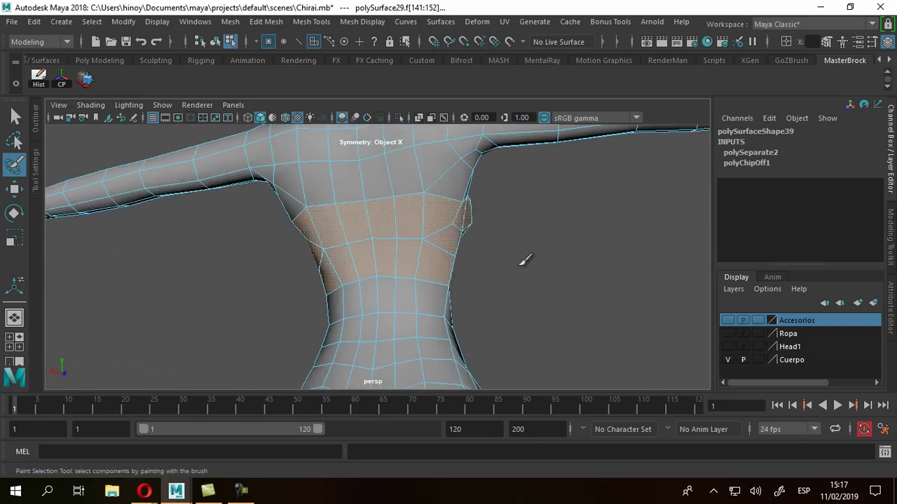
{"action": "left_click_drag", "start_coordinate": [524, 260], "coordinate": [516, 264], "text": "alt"}
{"action": "key", "text": "Right"}
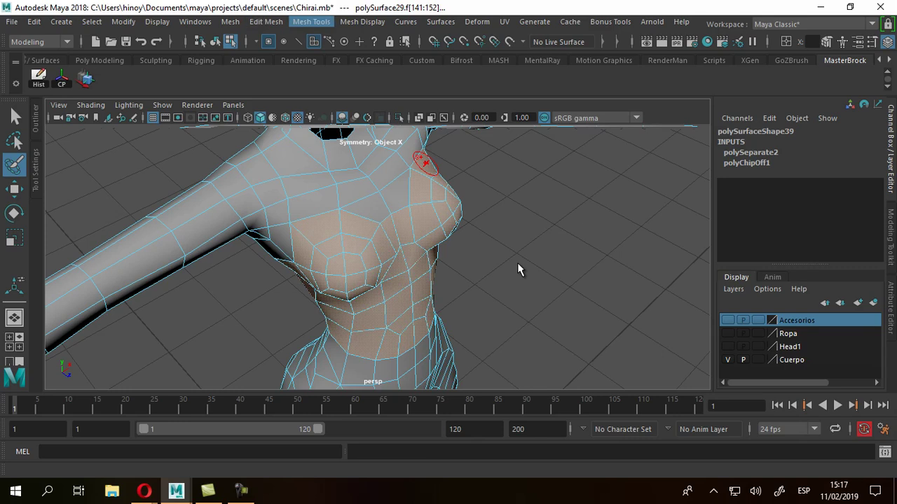
{"action": "key", "text": "Down"}
{"action": "key", "text": "Left"}
{"action": "key", "text": "Up"}
{"action": "key", "text": "Up"}
{"action": "key", "text": "Up"}
{"action": "key", "text": "Up"}
{"action": "key", "text": "Up"}
{"action": "key", "text": "Escape"}
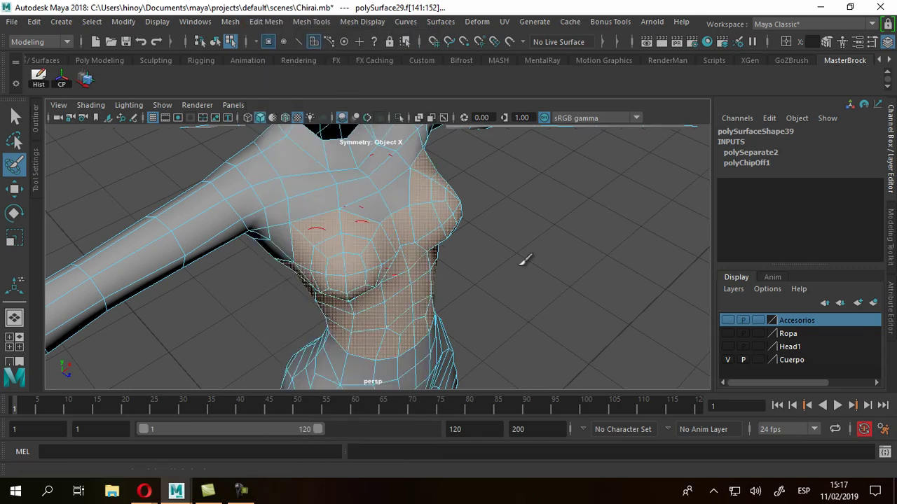
{"action": "key", "text": "f"}
{"action": "mouse_move", "coordinate": [524, 256]}
{"action": "left_mouse_down", "text": "alt"}
{"action": "mouse_move", "coordinate": [516, 262]}
{"action": "mouse_move", "coordinate": [525, 259]}
{"action": "left_mouse_up", "text": "alt"}
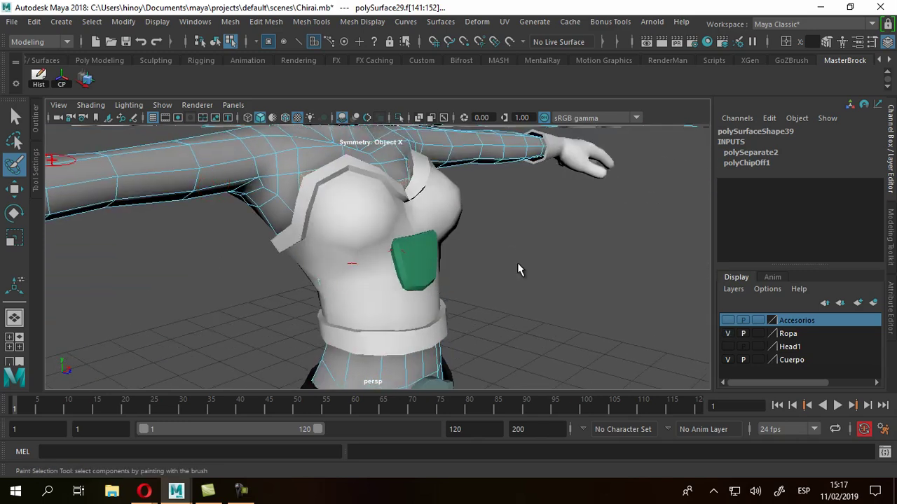
{"action": "key", "text": "q"}
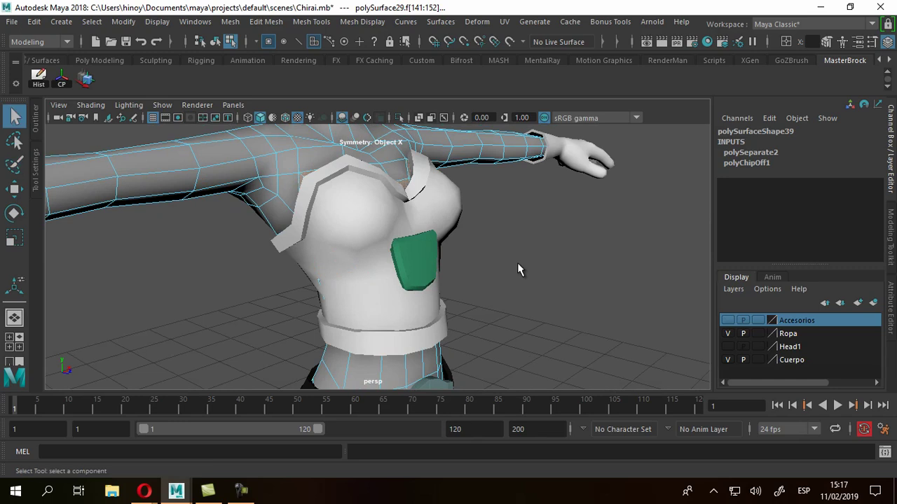
{"action": "left_click", "coordinate": [518, 269]}
{"action": "right_click", "coordinate": [519, 269]}
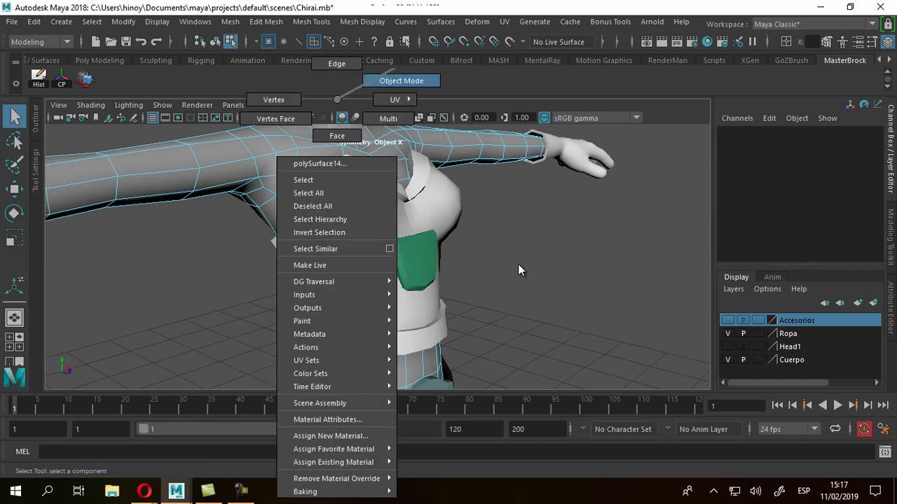
{"action": "key", "text": "space"}
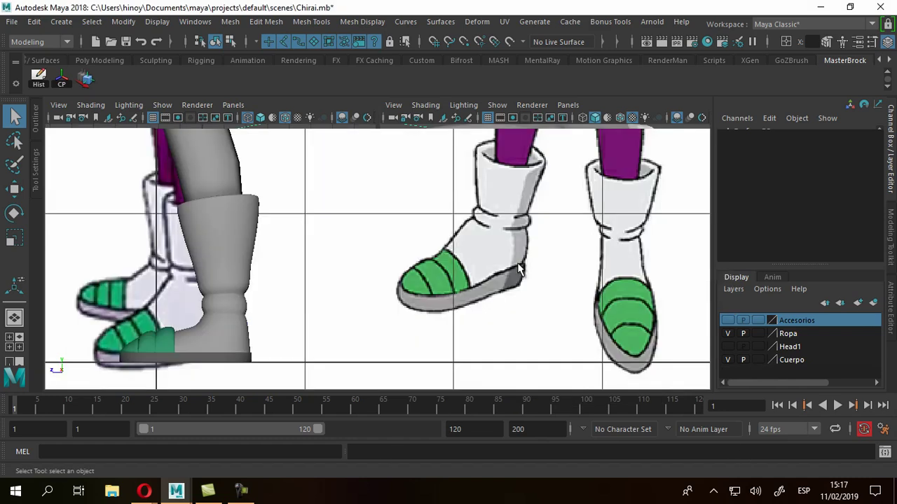
{"action": "middle_click_drag", "start_coordinate": [518, 270], "coordinate": [519, 269], "text": "alt"}
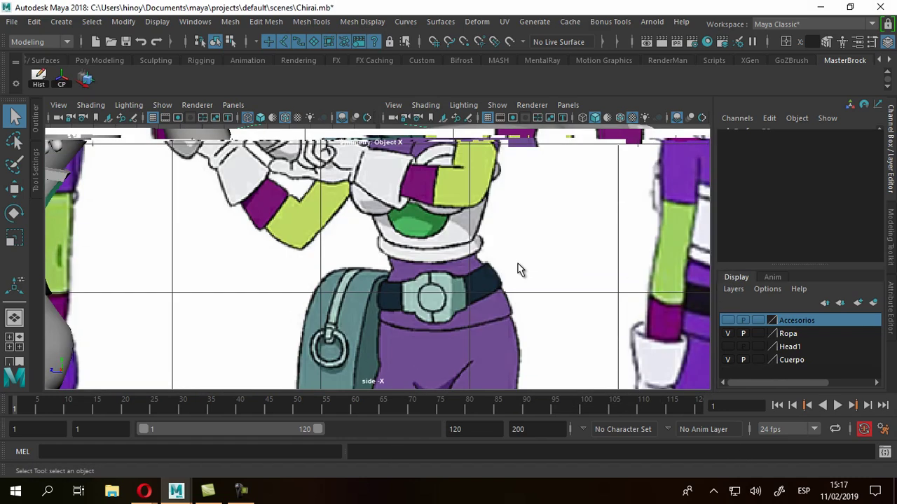
{"action": "key", "text": "a"}
{"action": "right_click_drag", "start_coordinate": [518, 270], "coordinate": [518, 270], "text": "alt"}
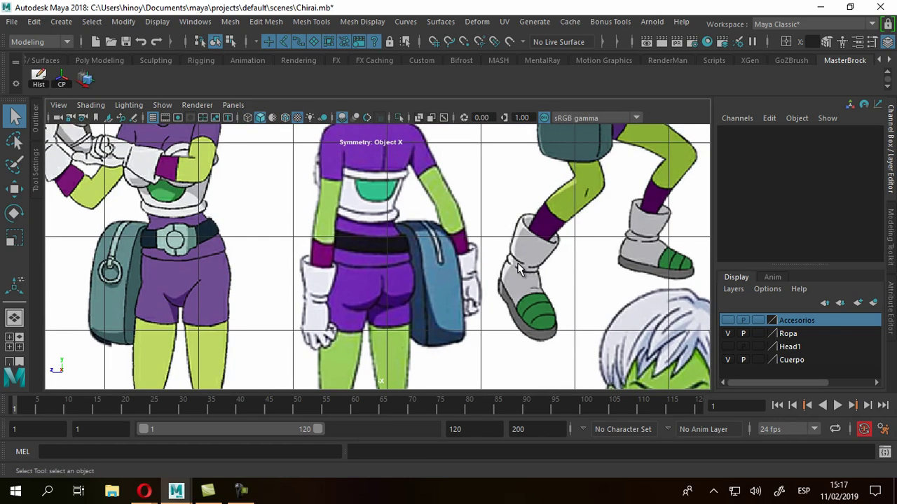
{"action": "key", "text": "space"}
{"action": "key", "text": "space"}
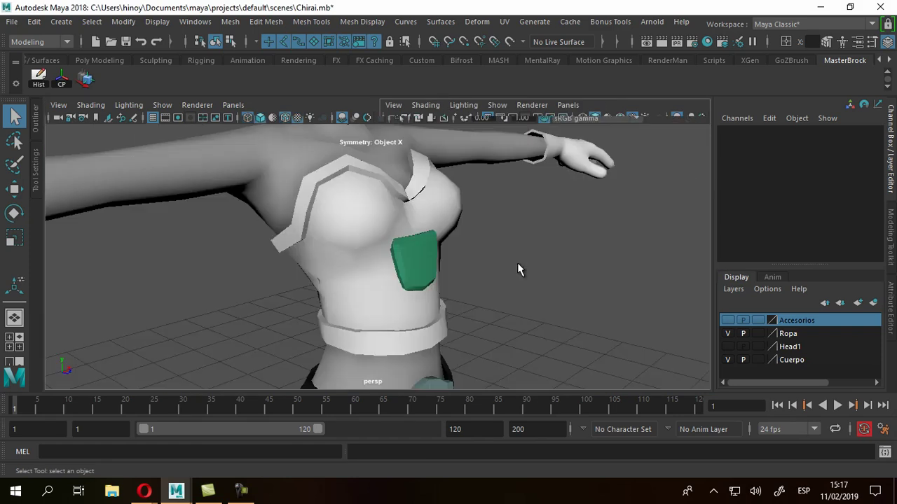
Orbit around the top's back and front, previewing it as a smoothed mesh
{"action": "left_click_drag", "start_coordinate": [518, 270], "coordinate": [518, 270], "text": "alt"}
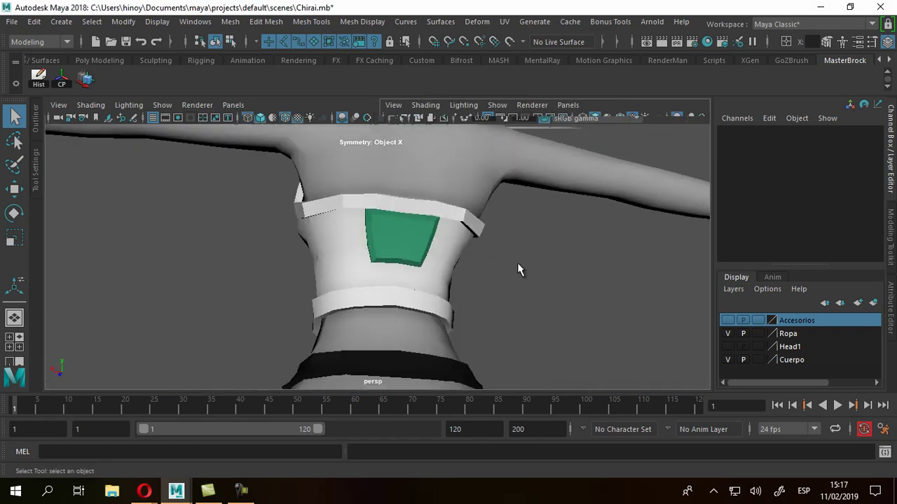
{"action": "key", "text": "f"}
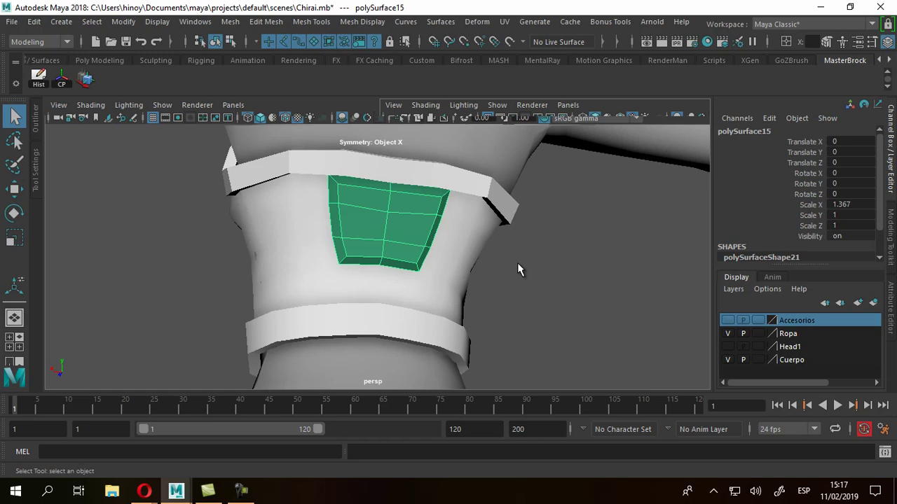
{"action": "left_click_drag", "start_coordinate": [519, 270], "coordinate": [518, 270], "text": "alt"}
{"action": "key", "text": "ctrl+z"}
{"action": "scroll", "coordinate": [518, 270], "scroll_direction": "down", "scroll_amount": 2}
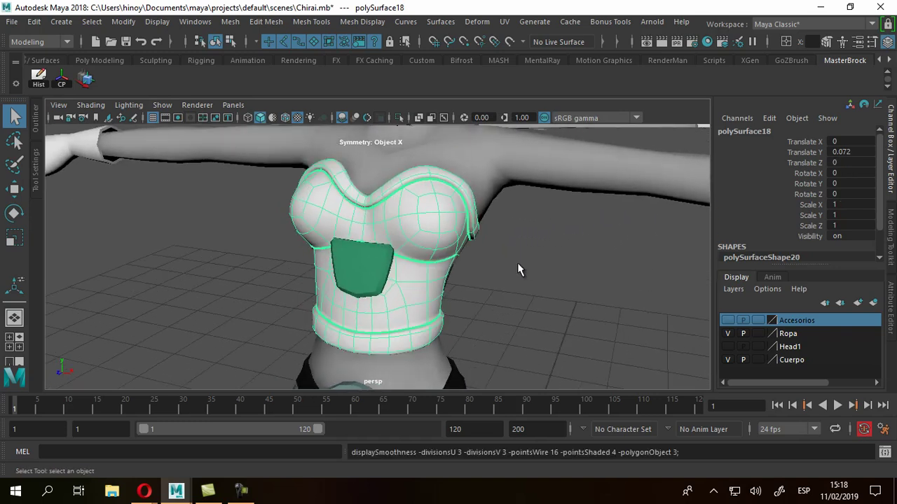
{"action": "scroll", "coordinate": [519, 269], "scroll_direction": "down", "scroll_amount": 3}
{"action": "key", "text": "ctrl+z"}
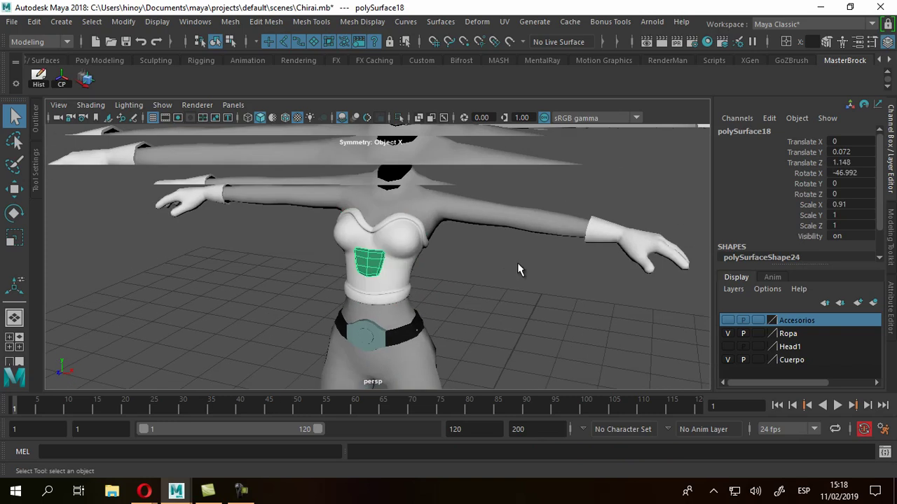
{"action": "left_click", "coordinate": [518, 270]}
{"action": "left_click_drag", "start_coordinate": [518, 270], "coordinate": [518, 268], "text": "alt"}
{"action": "scroll", "coordinate": [518, 268], "scroll_direction": "up", "scroll_amount": 4}
{"action": "scroll", "coordinate": [518, 270], "scroll_direction": "down", "scroll_amount": 2}
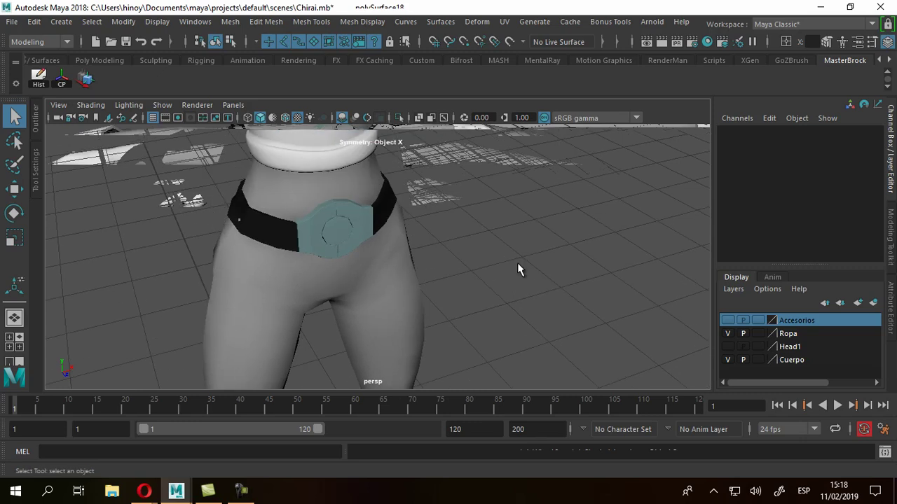
{"action": "scroll", "coordinate": [518, 270], "scroll_direction": "up", "scroll_amount": 3}
{"action": "scroll", "coordinate": [518, 269], "scroll_direction": "up", "scroll_amount": 2}
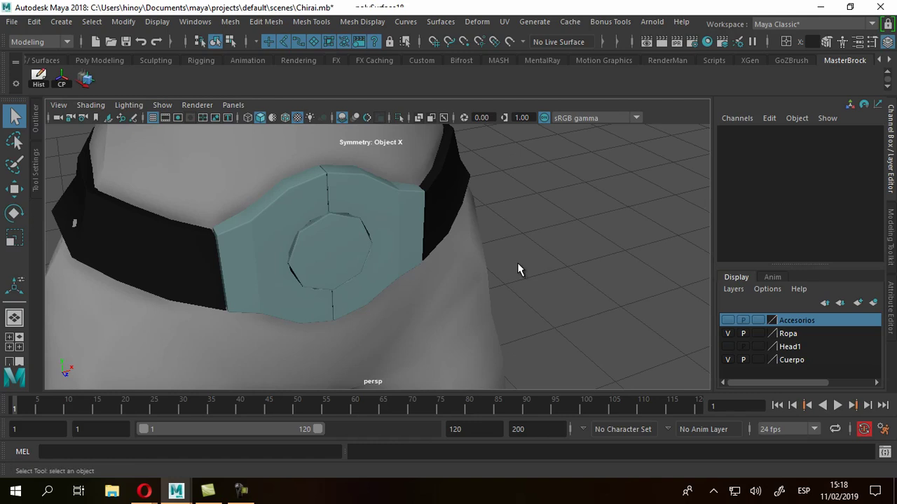
Turn on wireframe-on-shaded and compare the belt buckle with the front reference view
{"action": "key", "text": "5"}
{"action": "mouse_move", "coordinate": [518, 270]}
{"action": "left_mouse_down", "text": "alt"}
{"action": "mouse_move", "coordinate": [517, 260]}
{"action": "mouse_move", "coordinate": [518, 270]}
{"action": "left_mouse_up", "text": "alt"}
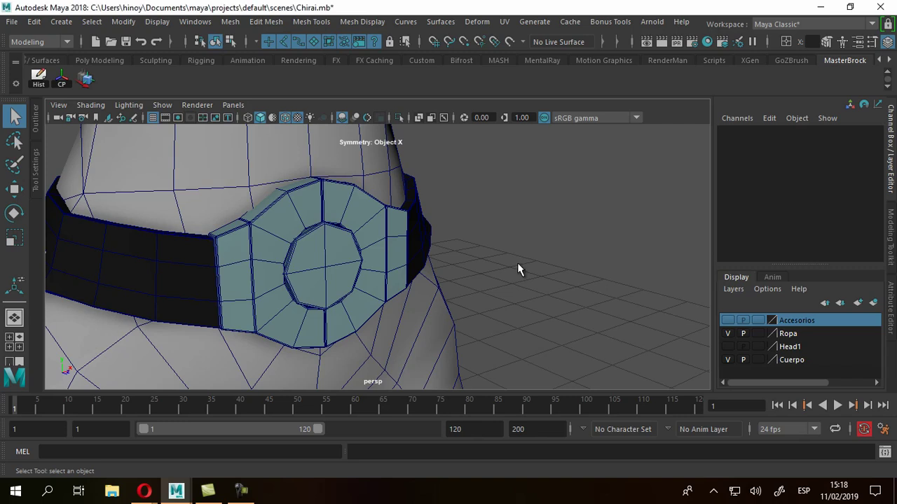
{"action": "key", "text": "space"}
{"action": "key", "text": "space"}
{"action": "scroll", "coordinate": [518, 269], "scroll_direction": "up", "scroll_amount": 4}
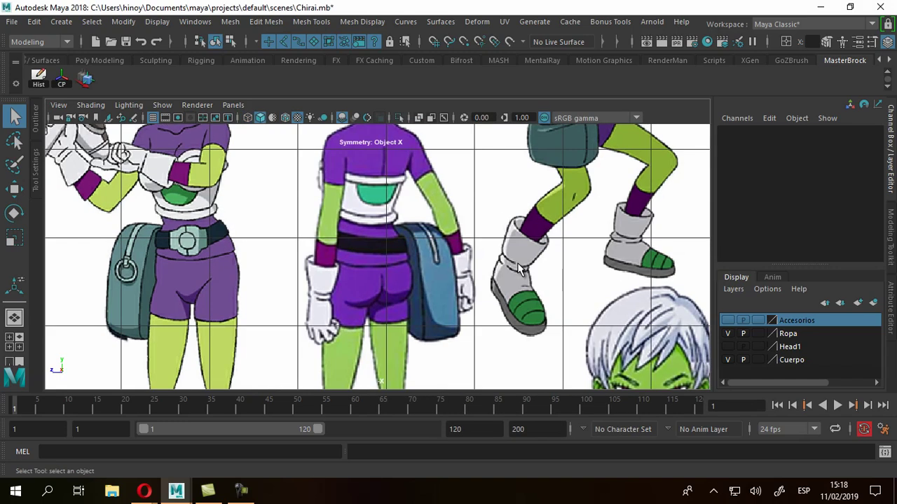
{"action": "scroll", "coordinate": [519, 270], "scroll_direction": "up", "scroll_amount": 3}
{"action": "scroll", "coordinate": [518, 270], "scroll_direction": "up", "scroll_amount": 2}
{"action": "scroll", "coordinate": [518, 270], "scroll_direction": "up", "scroll_amount": 1}
{"action": "scroll", "coordinate": [519, 270], "scroll_direction": "up", "scroll_amount": 2}
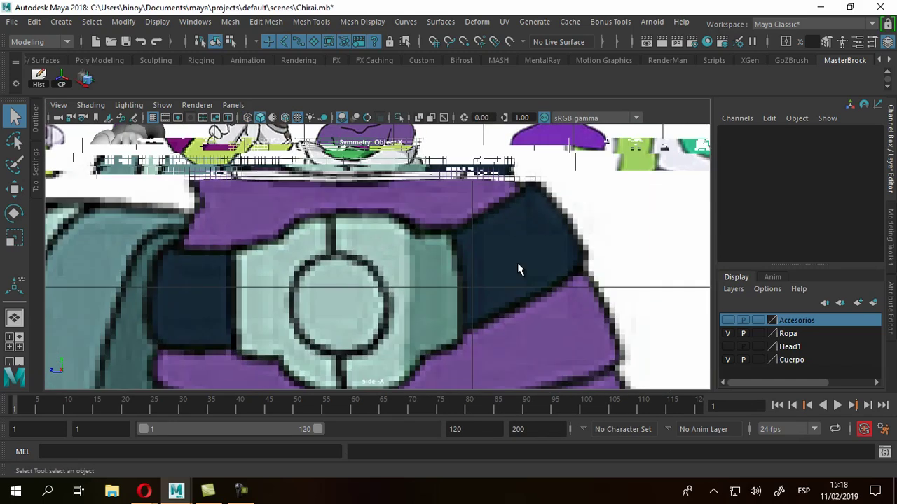
{"action": "middle_click_drag", "start_coordinate": [478, 311], "coordinate": [518, 269], "text": "alt"}
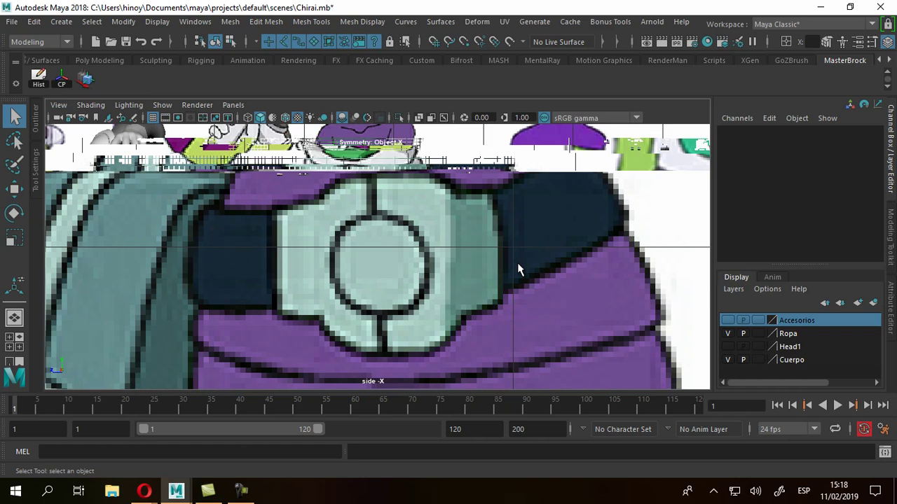
{"action": "key", "text": "space"}
{"action": "key", "text": "space"}
{"action": "left_click_drag", "start_coordinate": [516, 260], "coordinate": [518, 270], "text": "alt"}
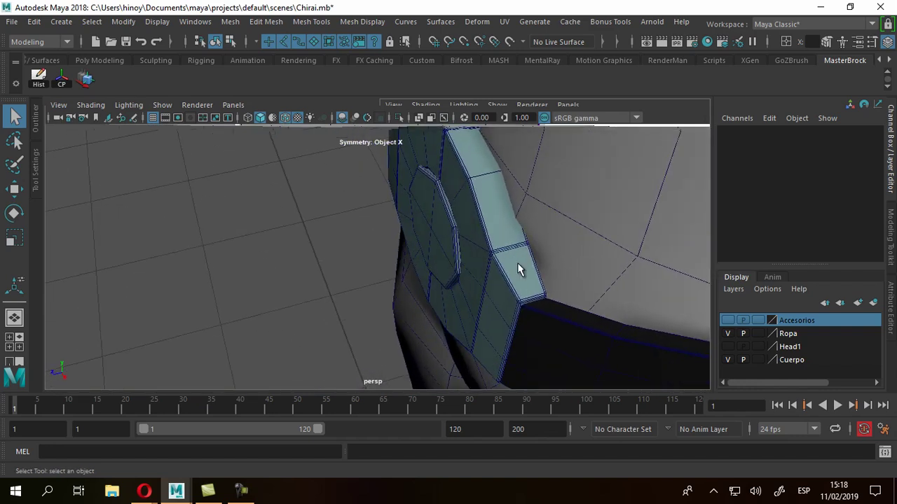
Select the belt strap and orbit to face the buckle from the front
{"action": "left_click", "coordinate": [519, 270]}
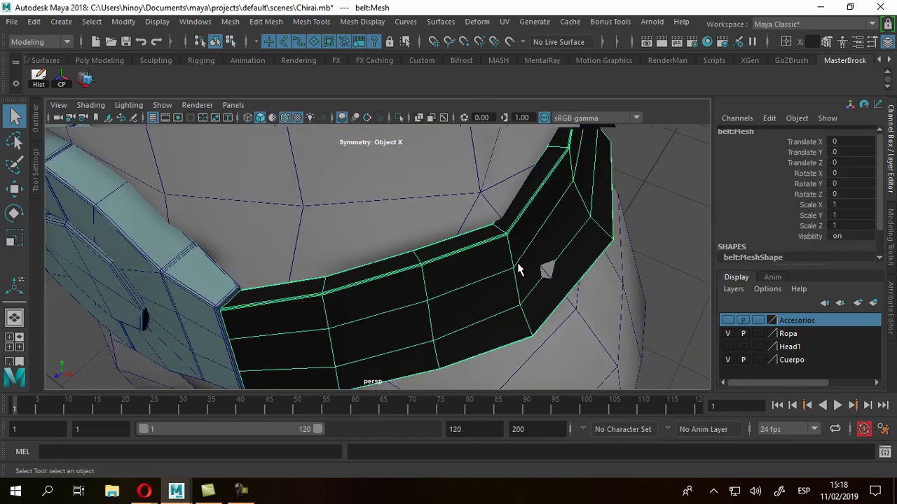
{"action": "mouse_move", "coordinate": [519, 269]}
{"action": "left_mouse_down", "text": "alt"}
{"action": "mouse_move", "coordinate": [516, 260]}
{"action": "mouse_move", "coordinate": [519, 270]}
{"action": "left_mouse_up", "text": "alt"}
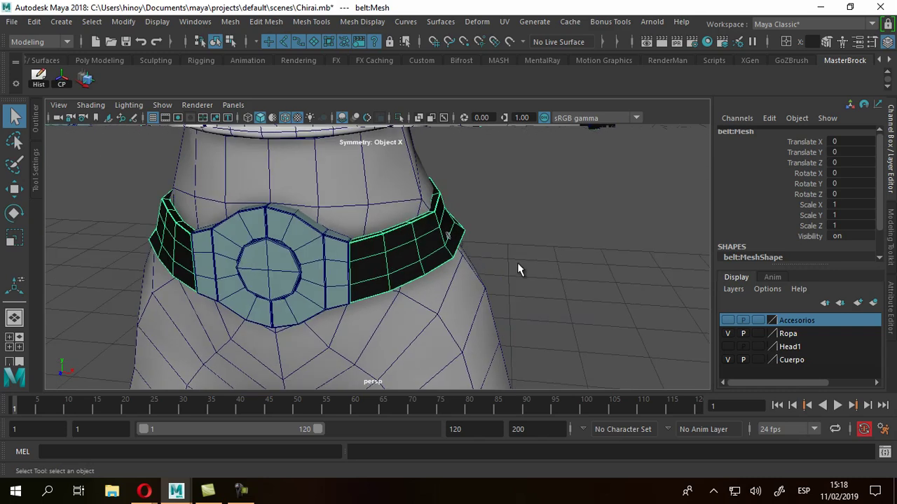
{"action": "key", "text": "alt"}
{"action": "key", "text": "Left"}
Walk the selection from the belt to the body mesh and turn to face the buckle
{"action": "key", "text": "Return"}
{"action": "key", "text": "Down"}
{"action": "key", "text": "Up"}
{"action": "key", "text": "Up"}
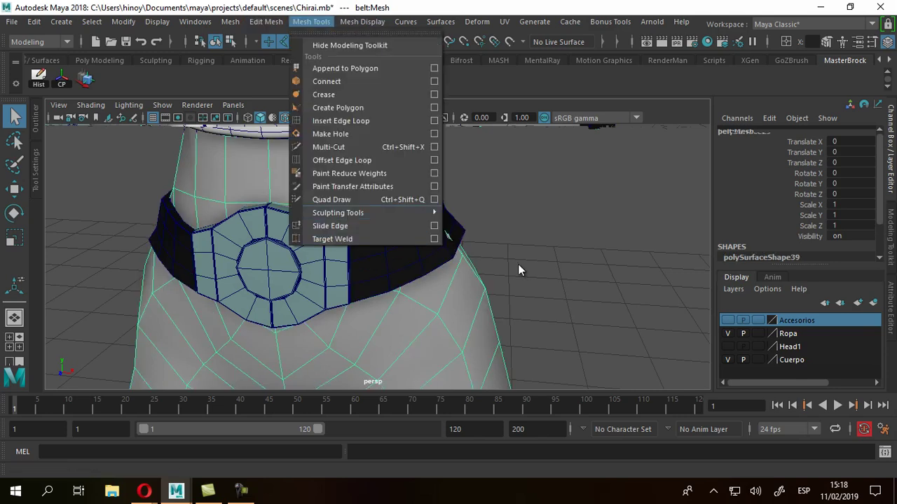
{"action": "key", "text": "Right"}
{"action": "key", "text": "Left"}
{"action": "key", "text": "Left"}
{"action": "key", "text": "Left"}
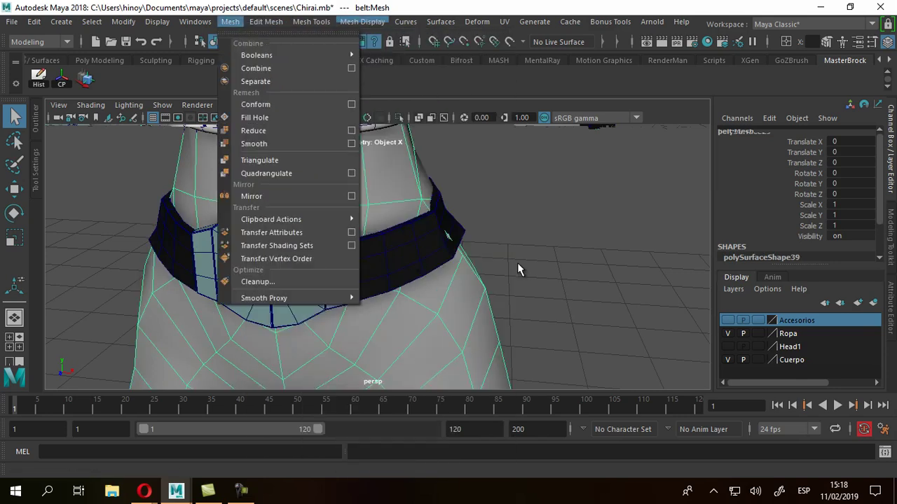
{"action": "key", "text": "Right"}
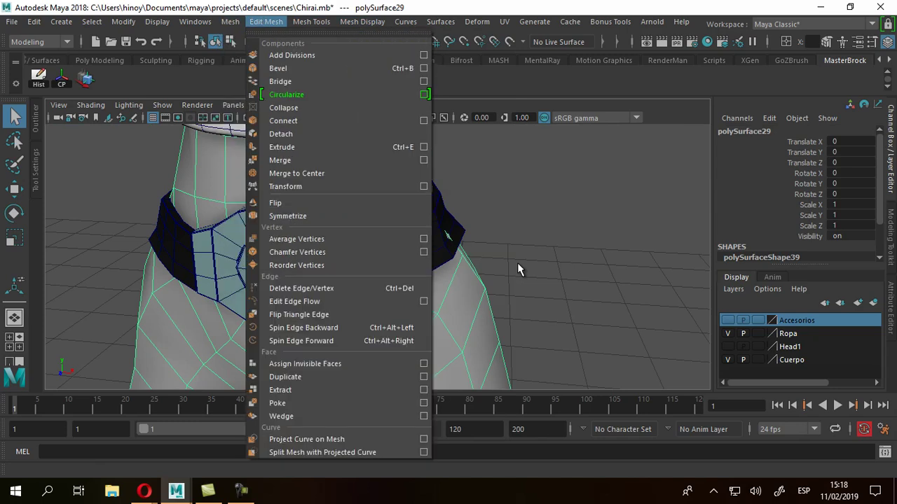
{"action": "key", "text": "Right"}
{"action": "key", "text": "Up"}
{"action": "key", "text": "Up"}
{"action": "key", "text": "Down"}
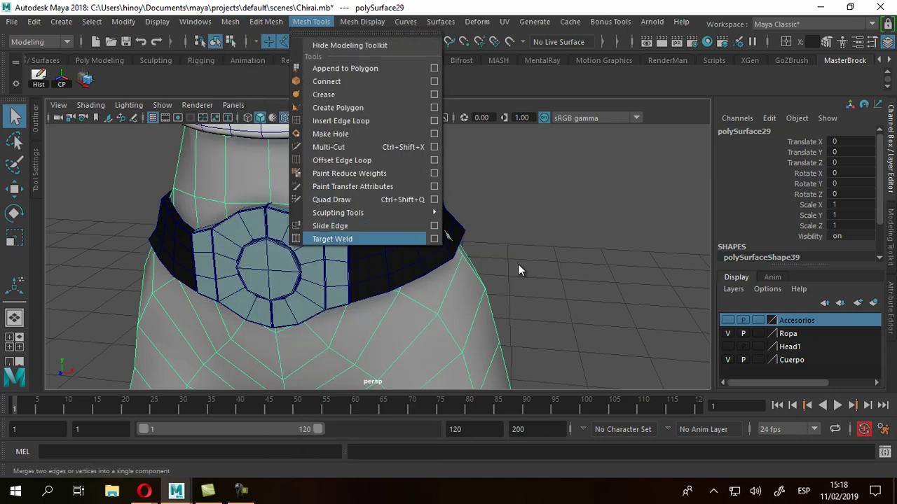
{"action": "key", "text": "Down"}
{"action": "key", "text": "Right"}
{"action": "key", "text": "Left"}
{"action": "key", "text": "Left"}
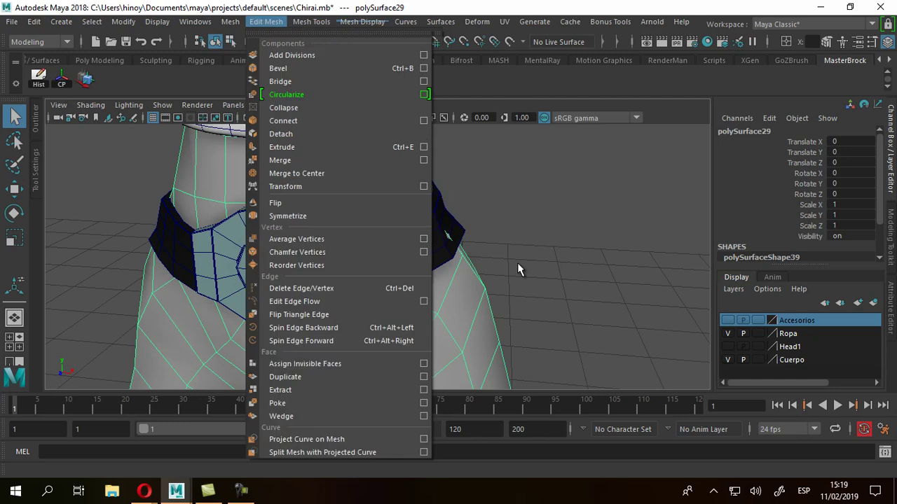
{"action": "key", "text": "Left"}
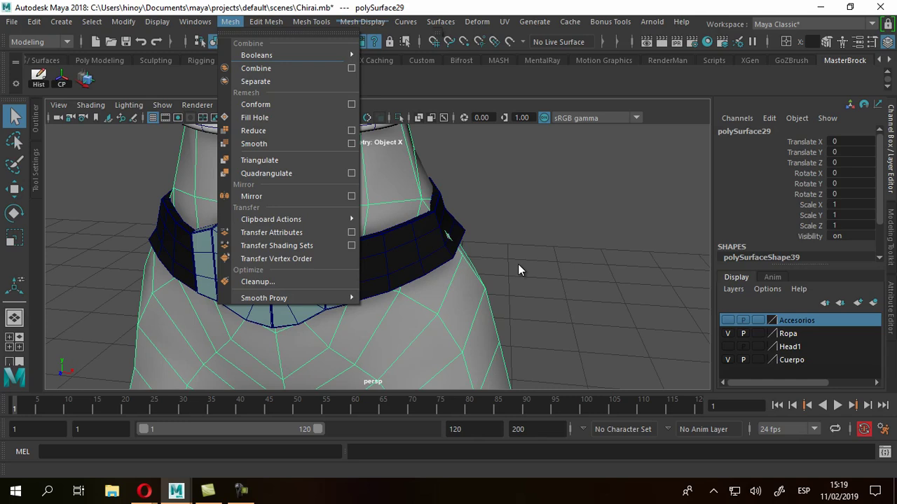
{"action": "key", "text": "Escape"}
{"action": "key", "text": "bracketleft"}
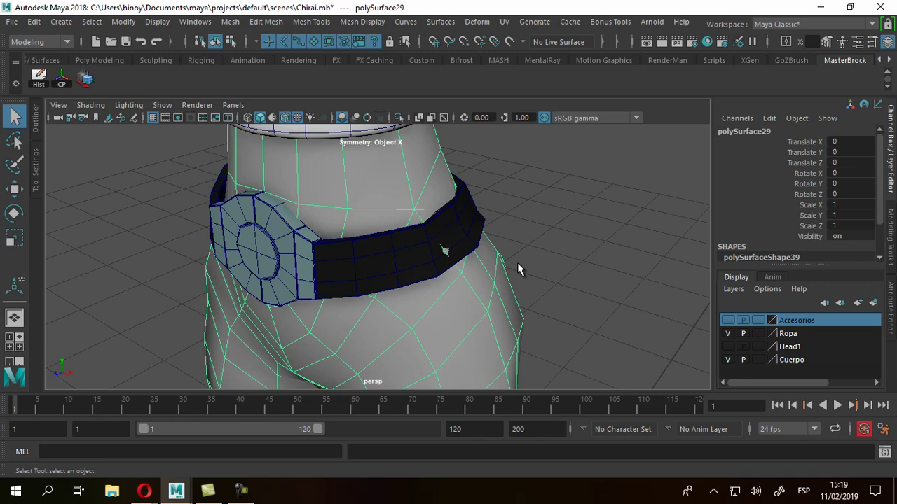
Hide the Ropa clothing layer and reselect the body mesh, orbiting around the torso
{"action": "left_click", "coordinate": [727, 333]}
{"action": "scroll", "coordinate": [519, 269], "scroll_direction": "up", "scroll_amount": 3}
{"action": "key", "text": "bracketleft"}
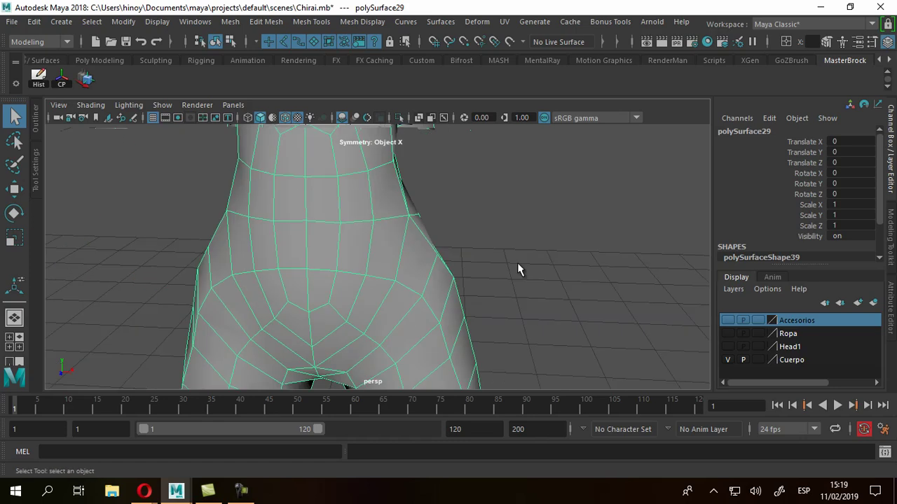
{"action": "key", "text": "bracketleft"}
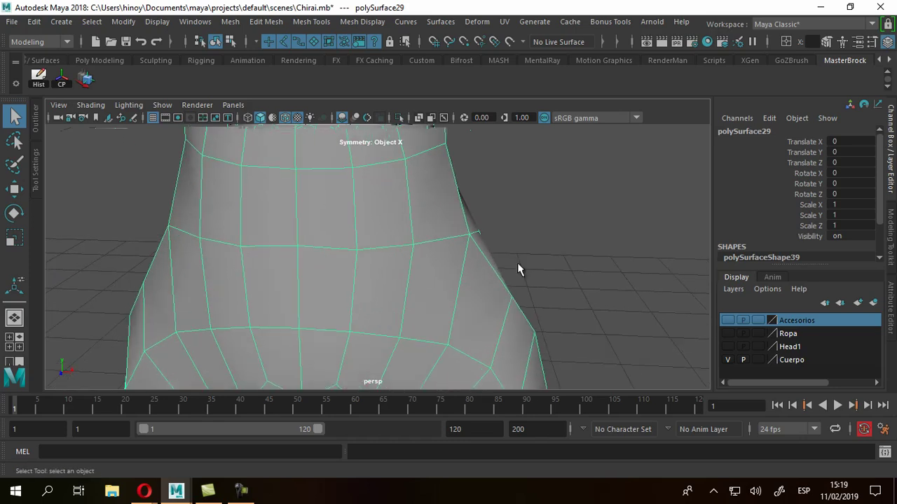
{"action": "left_click", "coordinate": [518, 269]}
{"action": "key", "text": "bracketleft"}
{"action": "key", "text": "ctrl+z"}
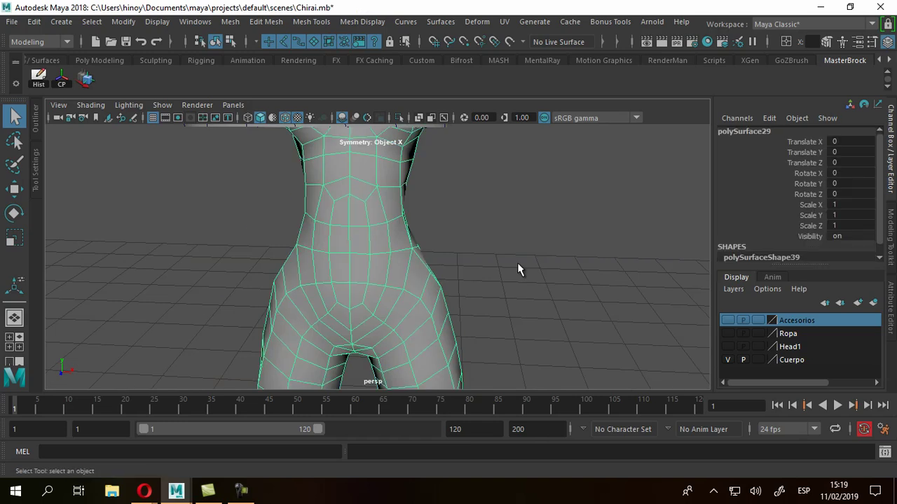
{"action": "key", "text": "bracketleft"}
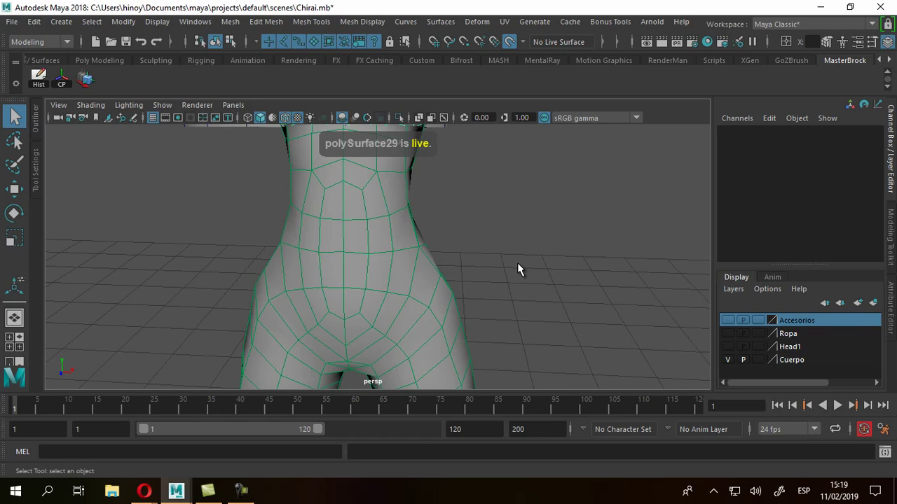
{"action": "left_click_drag", "start_coordinate": [519, 270], "coordinate": [517, 263], "text": "alt"}
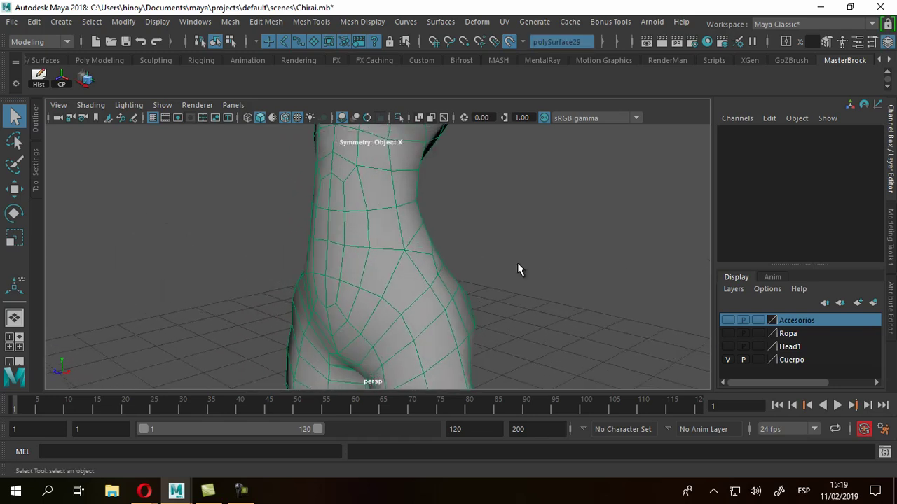
{"action": "left_click_drag", "start_coordinate": [518, 269], "coordinate": [516, 262], "text": "alt"}
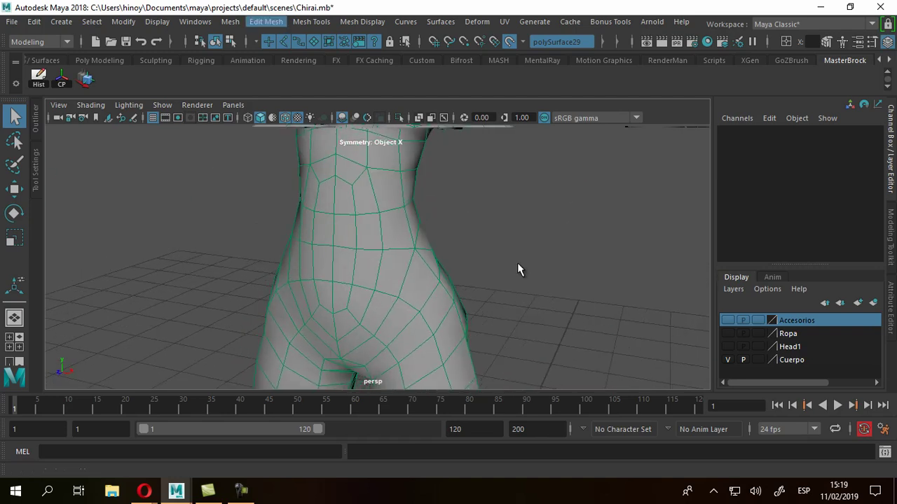
Show the Modeling Toolkit panel from the Mesh Tools menu
{"action": "key", "text": "Right"}
{"action": "key", "text": "Right"}
{"action": "key", "text": "Right"}
{"action": "key", "text": "Right"}
{"action": "key", "text": "Right"}
{"action": "key", "text": "Right"}
{"action": "key", "text": "Right"}
{"action": "key", "text": "Right"}
{"action": "key", "text": "Escape"}
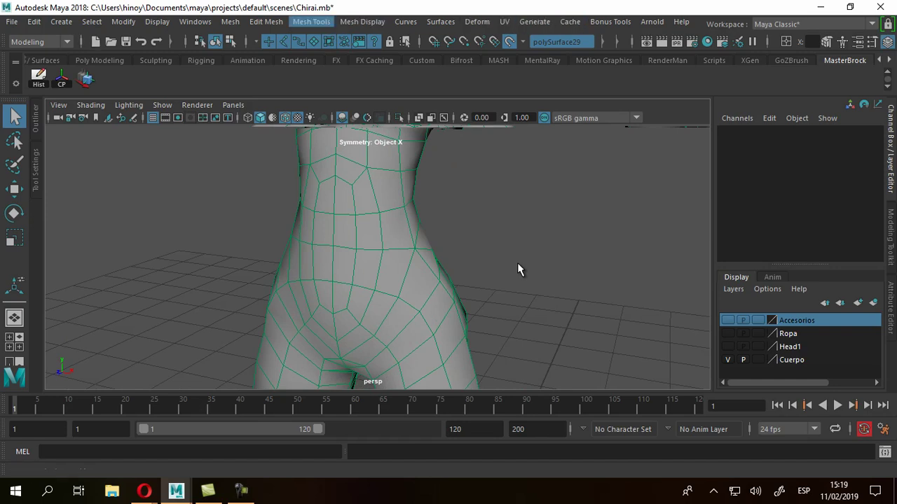
{"action": "key", "text": "Down"}
{"action": "key", "text": "Right"}
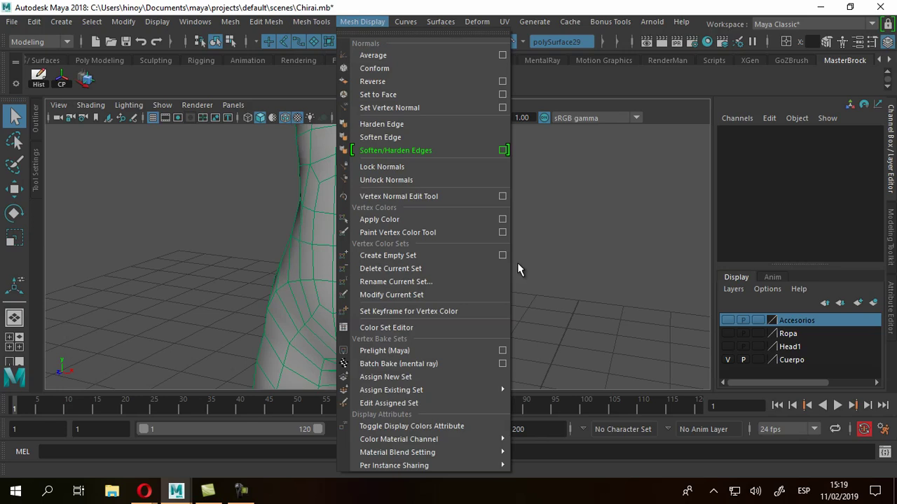
{"action": "key", "text": "Right"}
{"action": "key", "text": "Left"}
{"action": "key", "text": "Left"}
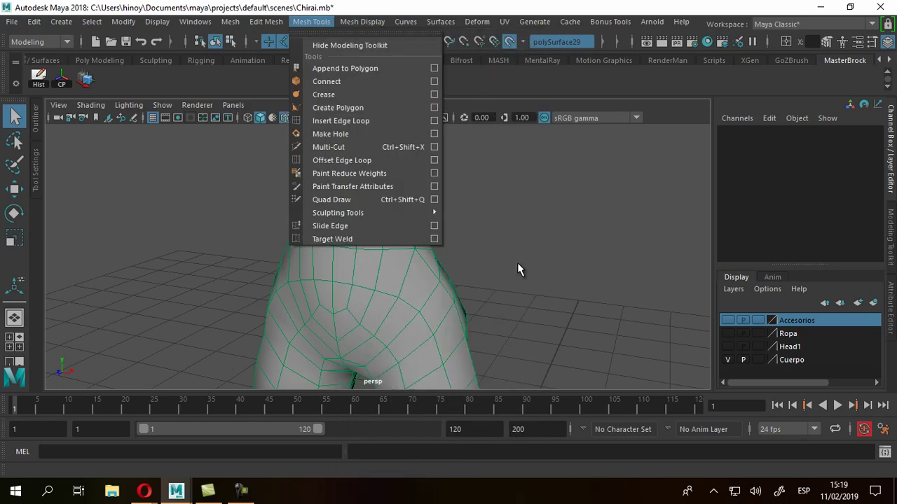
{"action": "key", "text": "Down"}
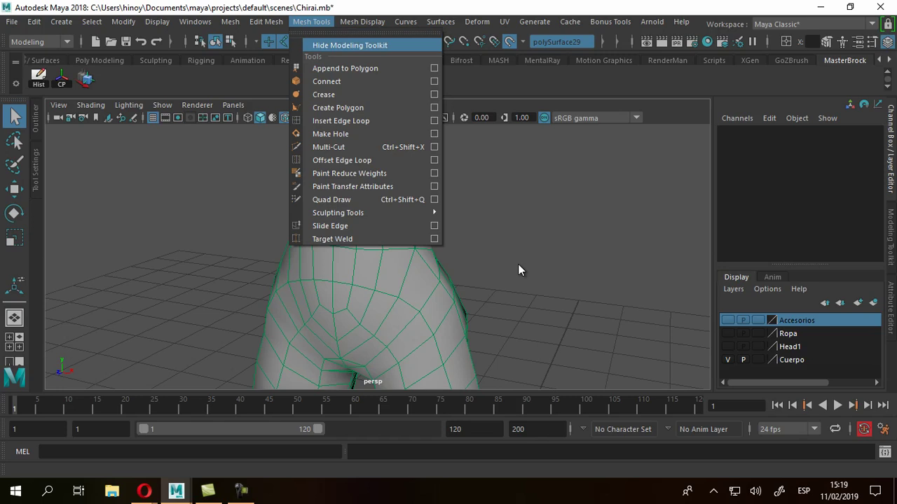
{"action": "key", "text": "Up"}
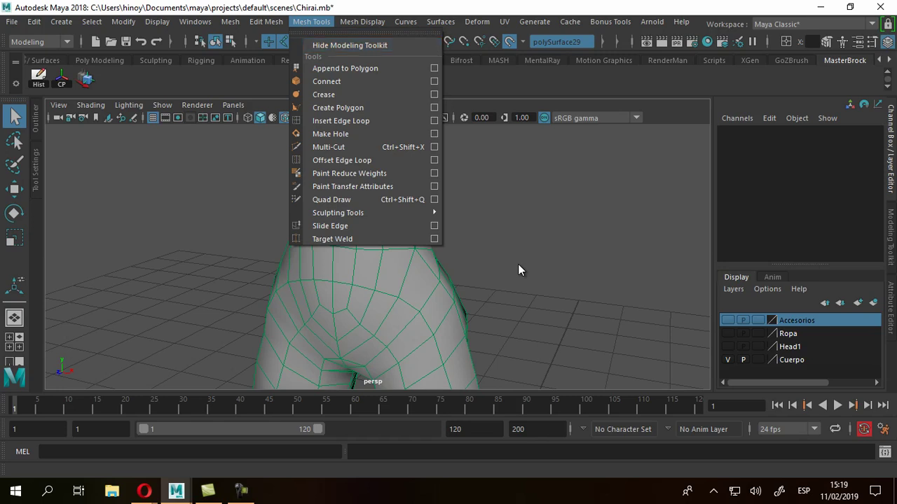
{"action": "key", "text": "Down"}
{"action": "key", "text": "Return"}
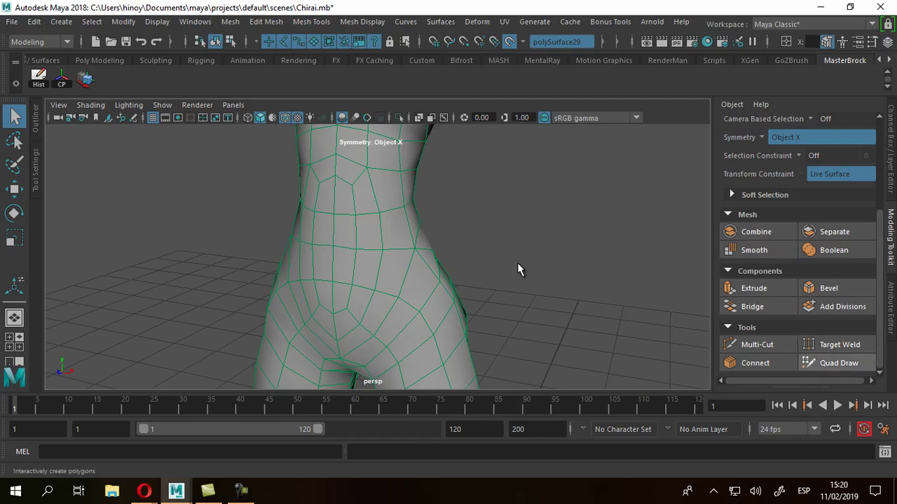
Place mirrored Quad Draw points on the waist and fill the first quad faces
{"action": "scroll", "coordinate": [520, 268], "scroll_direction": "up", "scroll_amount": 2}
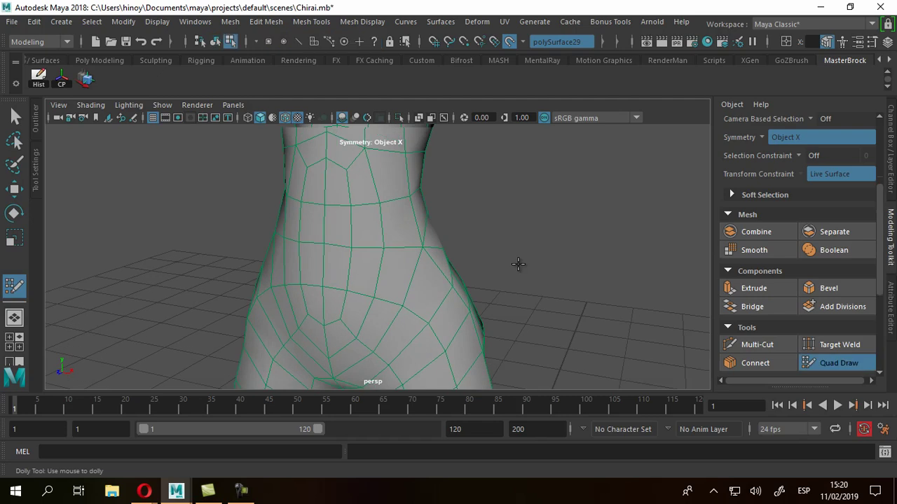
{"action": "scroll", "coordinate": [518, 265], "scroll_direction": "up", "scroll_amount": 2}
{"action": "left_click_drag", "start_coordinate": [519, 263], "coordinate": [519, 264], "text": "alt"}
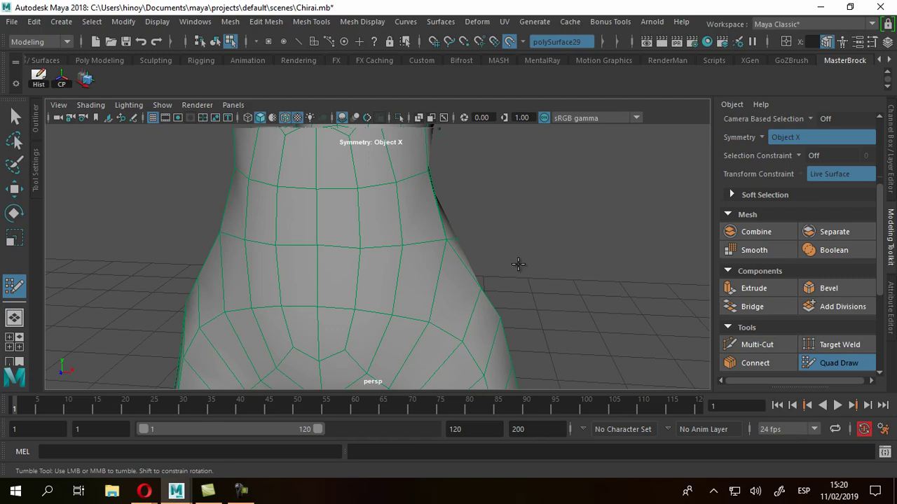
{"action": "left_click_drag", "start_coordinate": [518, 264], "coordinate": [518, 263], "text": "alt"}
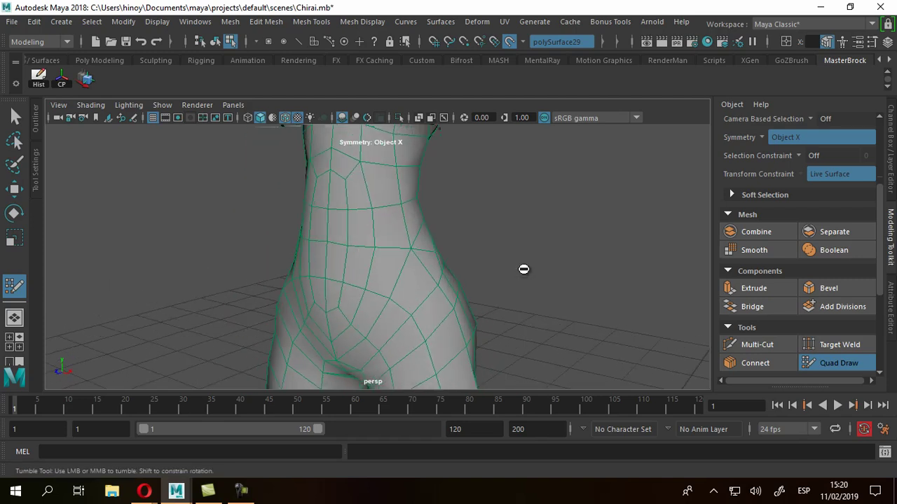
{"action": "scroll", "coordinate": [518, 264], "scroll_direction": "up", "scroll_amount": 2}
{"action": "scroll", "coordinate": [518, 263], "scroll_direction": "up", "scroll_amount": 2}
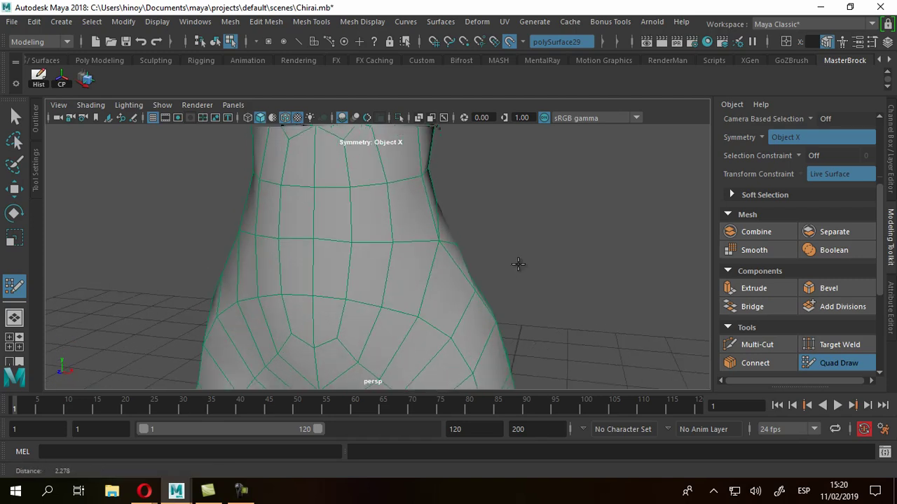
{"action": "left_click", "coordinate": [370, 262]}
{"action": "left_click", "coordinate": [366, 221]}
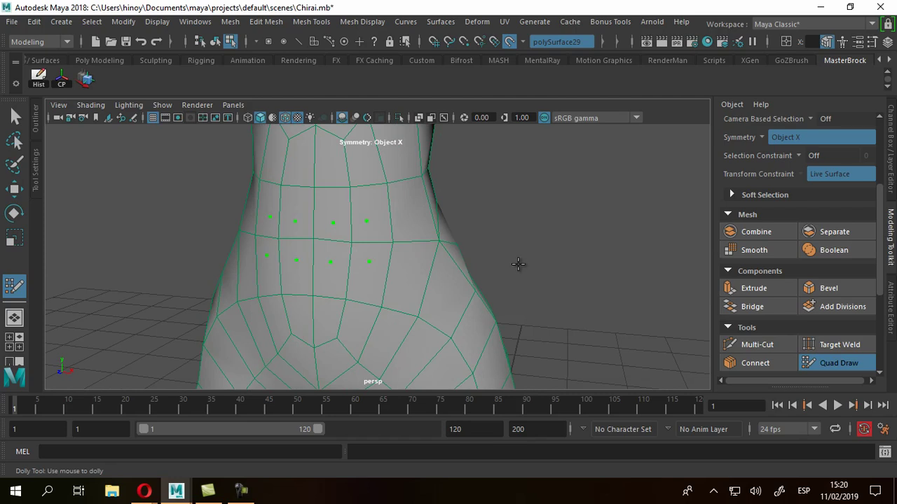
{"action": "left_click", "coordinate": [350, 242], "text": "shift"}
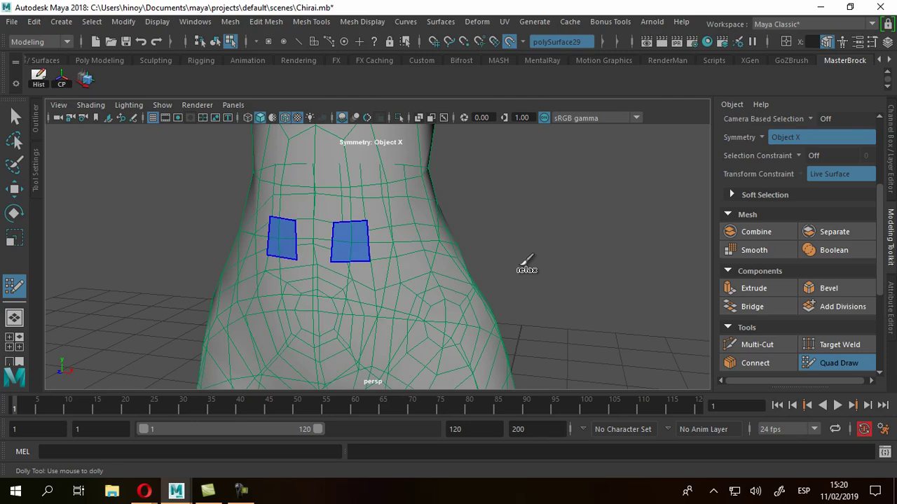
Extend the quad strip around the body's waist with additional faces
{"action": "left_click_drag", "start_coordinate": [519, 264], "coordinate": [524, 266], "text": "alt"}
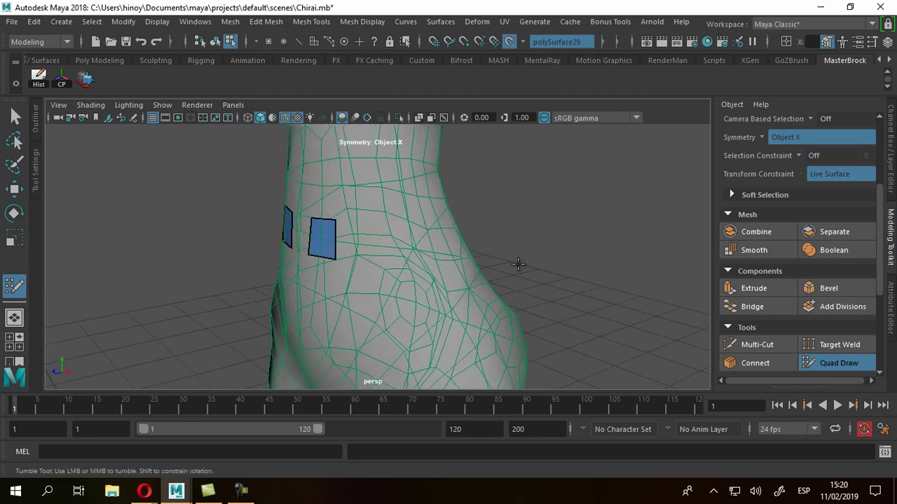
{"action": "left_click", "coordinate": [351, 239], "text": "shift"}
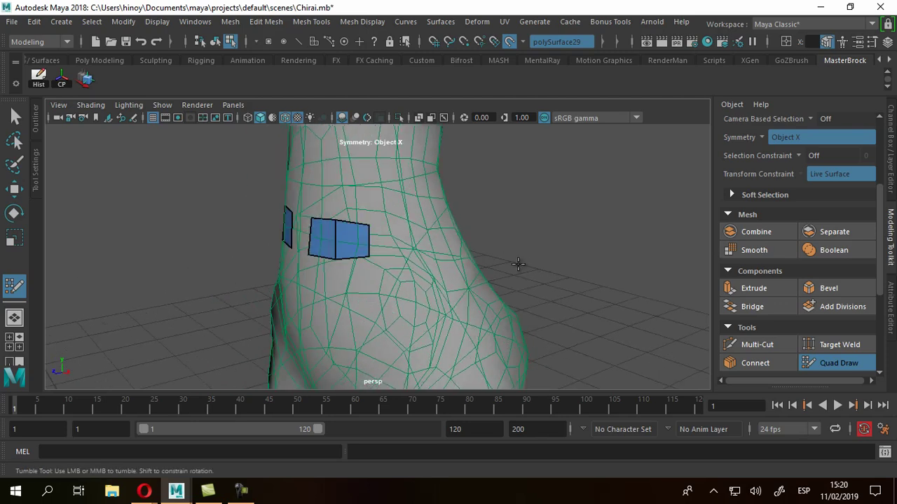
{"action": "left_click", "coordinate": [385, 241], "text": "shift"}
{"action": "left_click_drag", "start_coordinate": [524, 268], "coordinate": [519, 263], "text": "alt"}
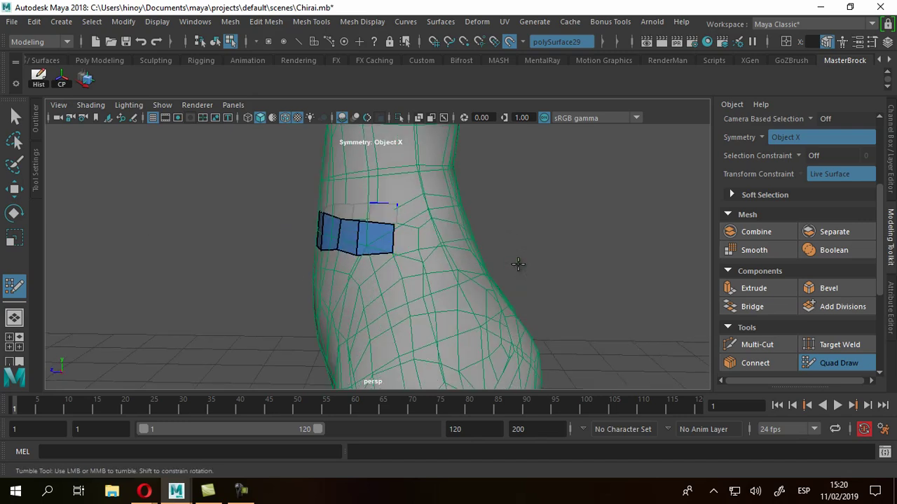
{"action": "left_click_drag", "start_coordinate": [518, 263], "coordinate": [518, 263], "text": "alt"}
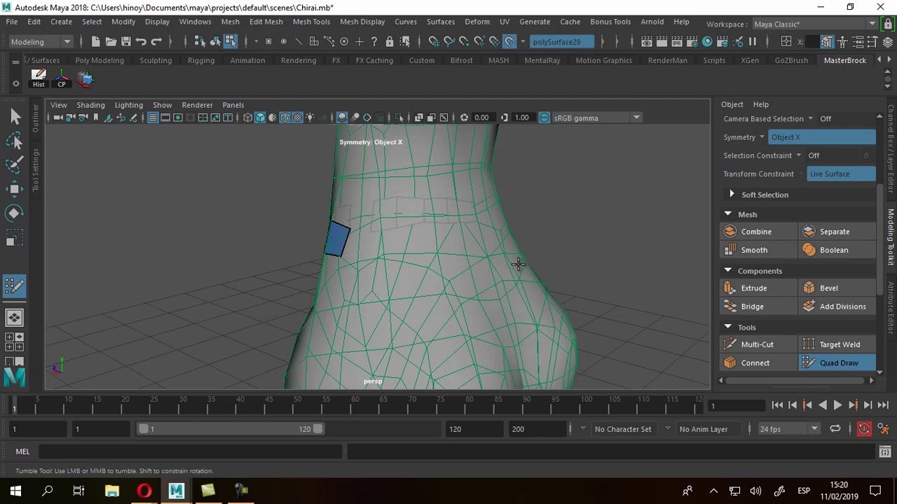
{"action": "left_click_drag", "start_coordinate": [519, 264], "coordinate": [518, 269], "text": "alt"}
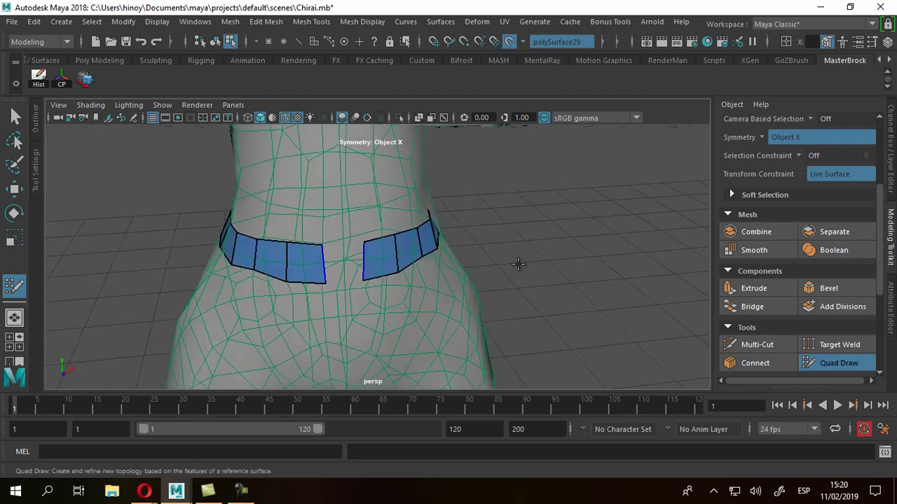
Exit Quad Draw, put the new mesh in object mode and clear the selection
{"action": "key", "text": "q"}
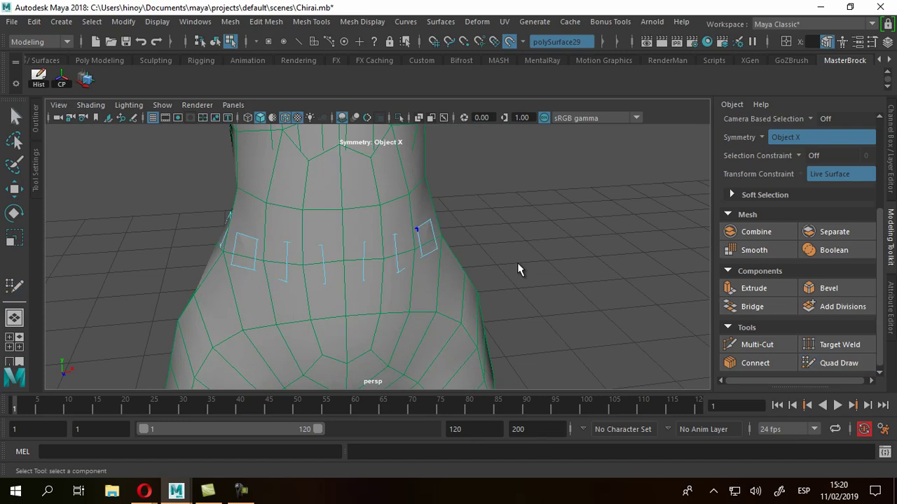
{"action": "right_click", "coordinate": [519, 269]}
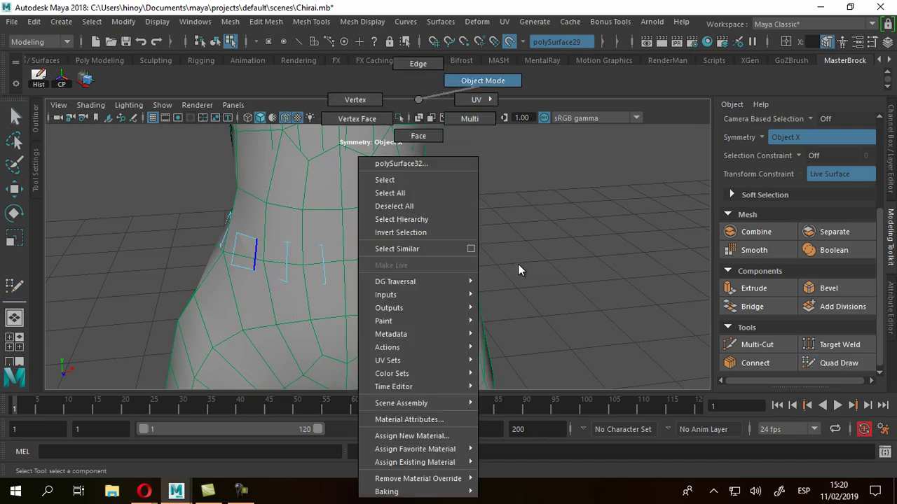
{"action": "left_click", "coordinate": [482, 81]}
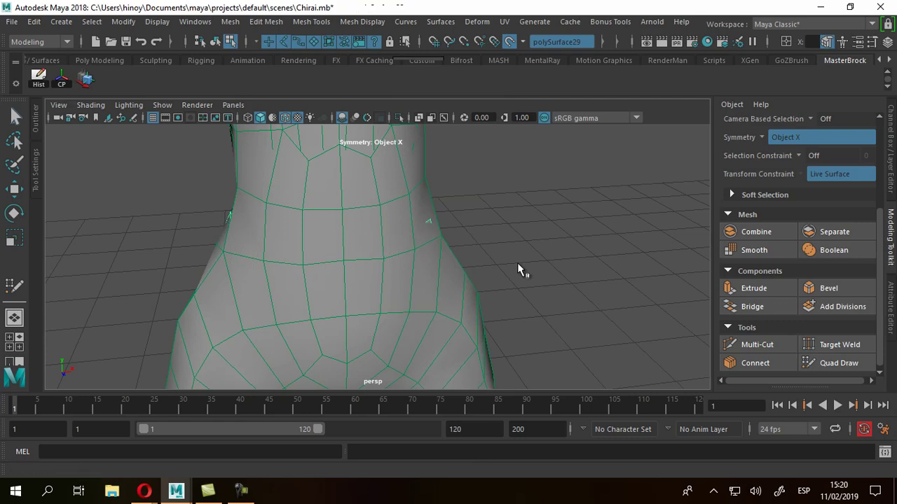
{"action": "left_click", "coordinate": [518, 269]}
{"action": "key", "text": "q"}
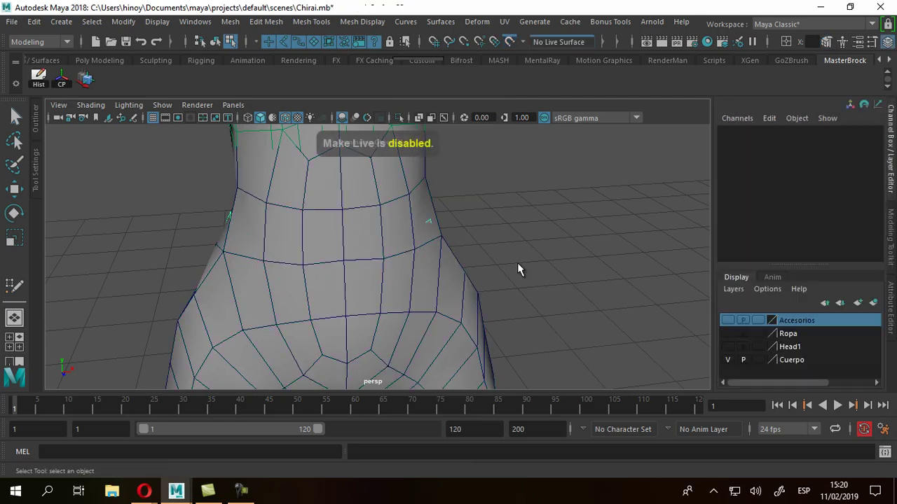
{"action": "scroll", "coordinate": [519, 269], "scroll_direction": "up", "scroll_amount": 1}
{"action": "scroll", "coordinate": [518, 269], "scroll_direction": "up", "scroll_amount": 1}
Select faces of the waist band in face mode, inspect them, then deselect
{"action": "right_click", "coordinate": [518, 269]}
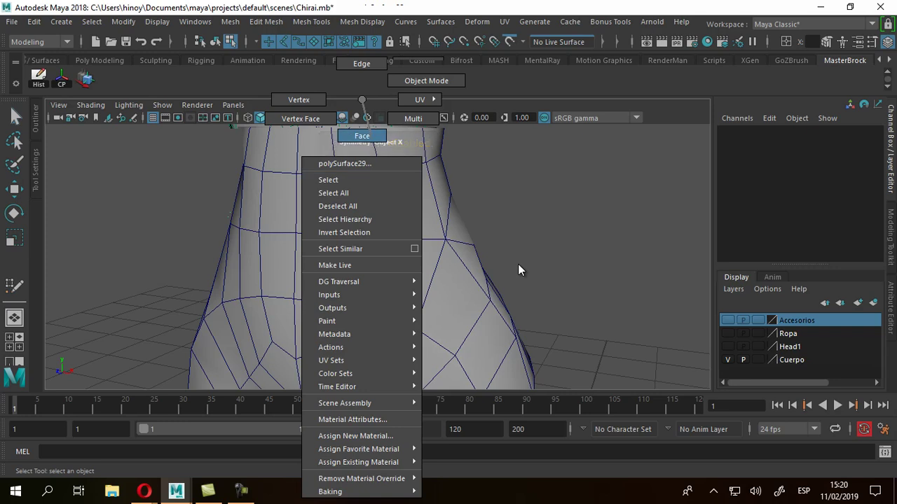
{"action": "left_click_drag", "start_coordinate": [518, 269], "coordinate": [519, 269], "text": "alt"}
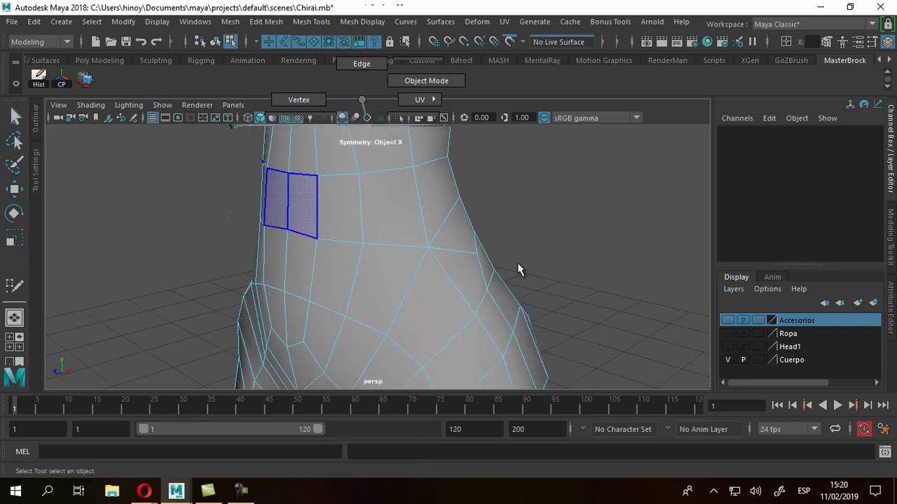
{"action": "left_click", "coordinate": [291, 200], "text": "shift"}
{"action": "left_click", "coordinate": [339, 208], "text": "shift"}
{"action": "left_click", "coordinate": [392, 207], "text": "shift"}
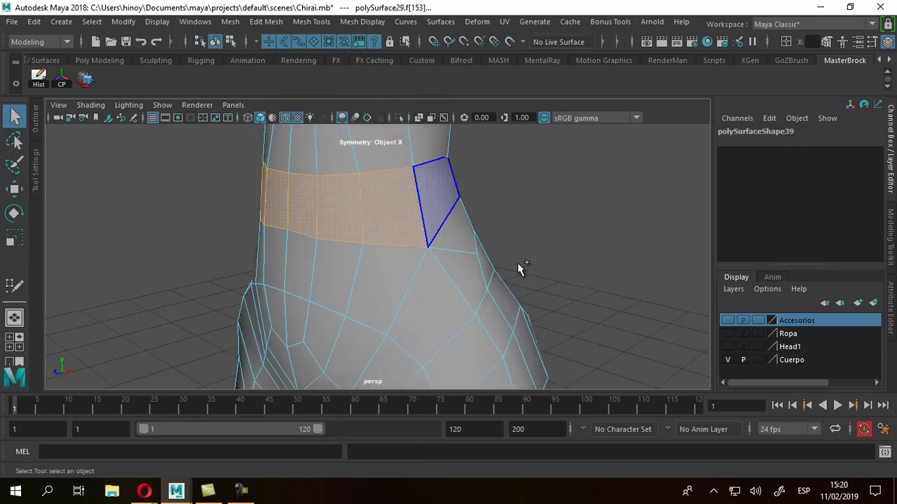
{"action": "left_click_drag", "start_coordinate": [434, 204], "coordinate": [490, 210], "text": "alt"}
{"action": "left_click_drag", "start_coordinate": [519, 269], "coordinate": [517, 263], "text": "alt"}
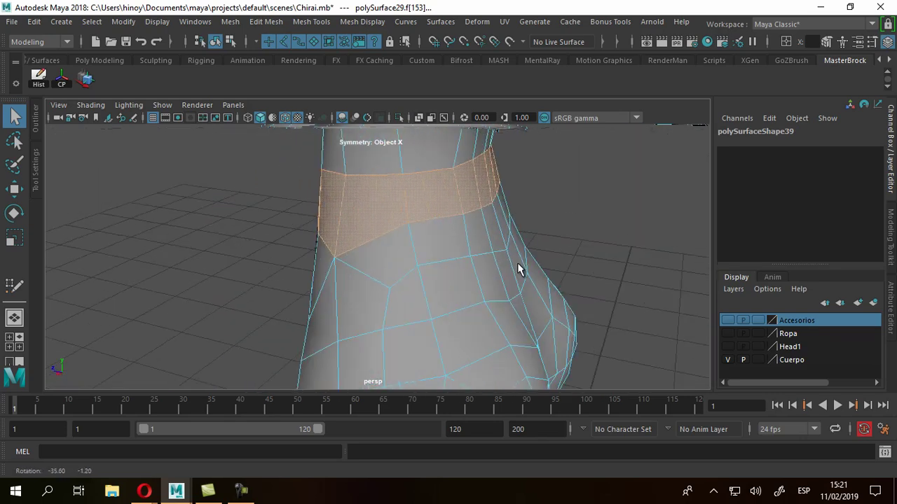
{"action": "left_click_drag", "start_coordinate": [517, 263], "coordinate": [517, 266], "text": "alt"}
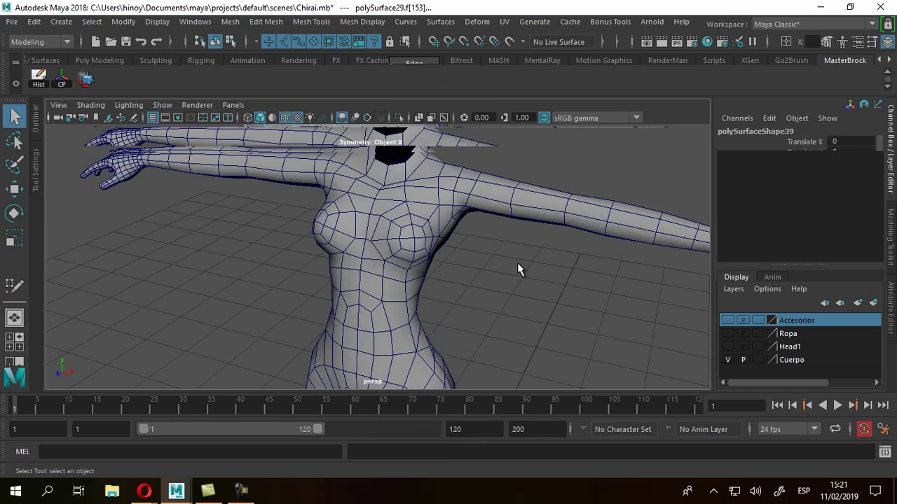
{"action": "left_click", "coordinate": [518, 269]}
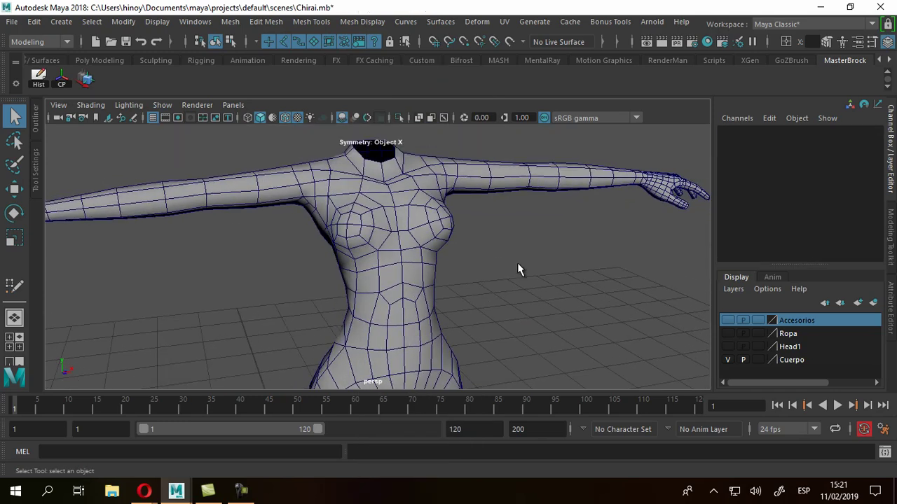
Orbit over the torso and shoulders, then turn the Ropa layer's visibility back on
{"action": "left_click_drag", "start_coordinate": [519, 269], "coordinate": [519, 269], "text": "alt"}
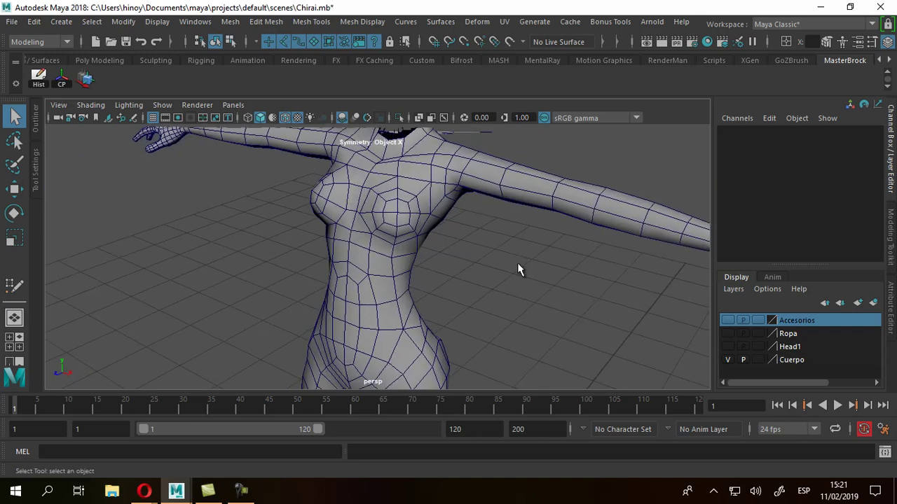
{"action": "left_click_drag", "start_coordinate": [518, 269], "coordinate": [518, 270], "text": "alt"}
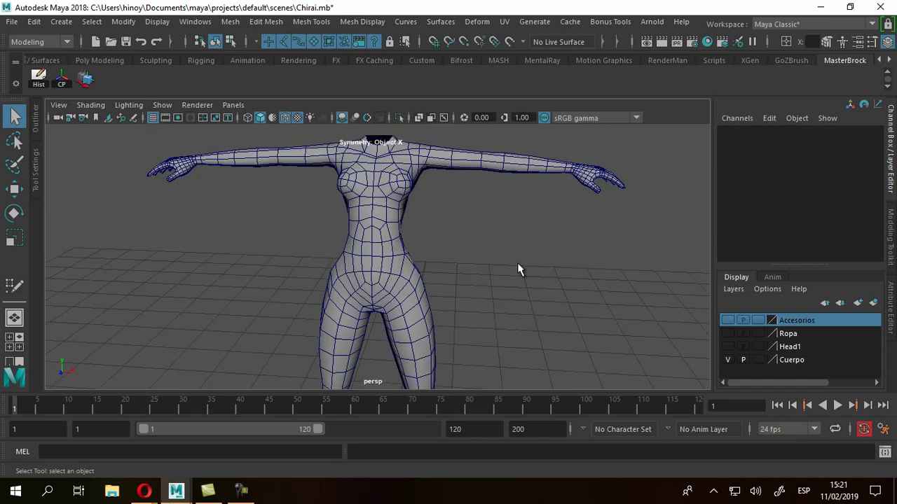
{"action": "middle_click_drag", "start_coordinate": [519, 269], "coordinate": [518, 264], "text": "alt"}
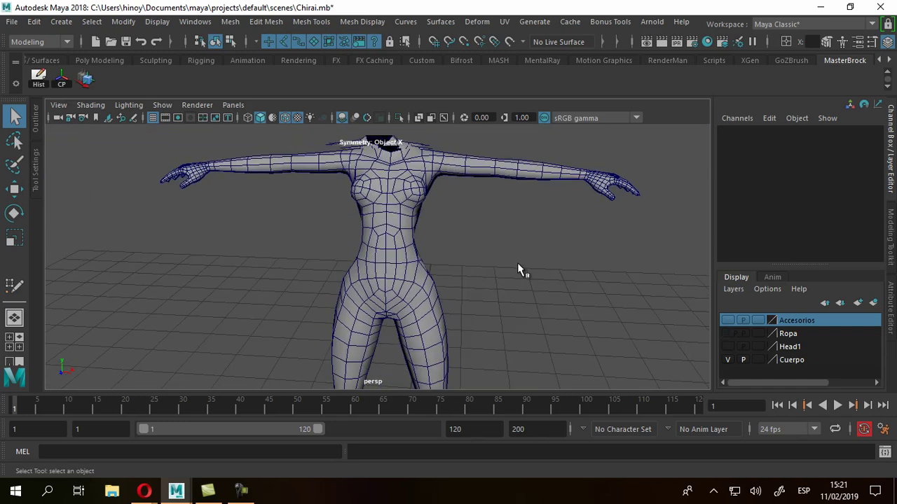
{"action": "left_click_drag", "start_coordinate": [518, 268], "coordinate": [519, 269], "text": "alt"}
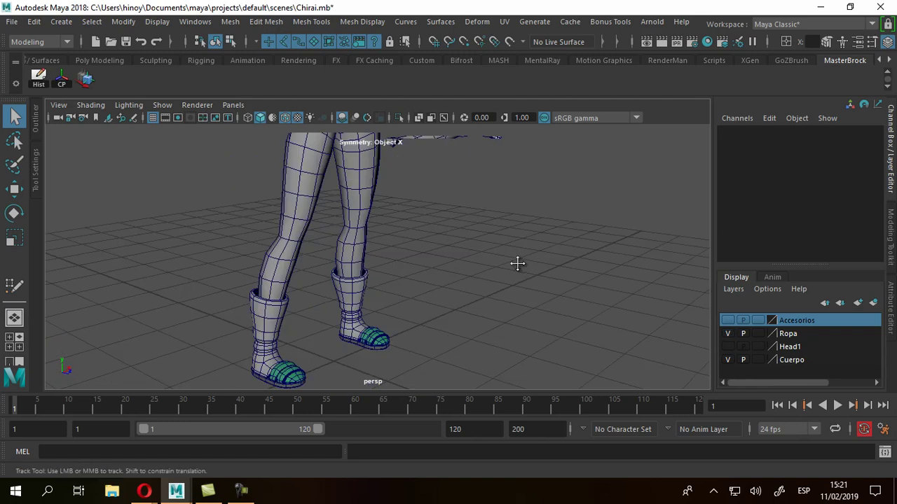
Show the Accesorios layer and orbit around the hips and hip bag
{"action": "middle_click_drag", "start_coordinate": [516, 262], "coordinate": [518, 269], "text": "alt"}
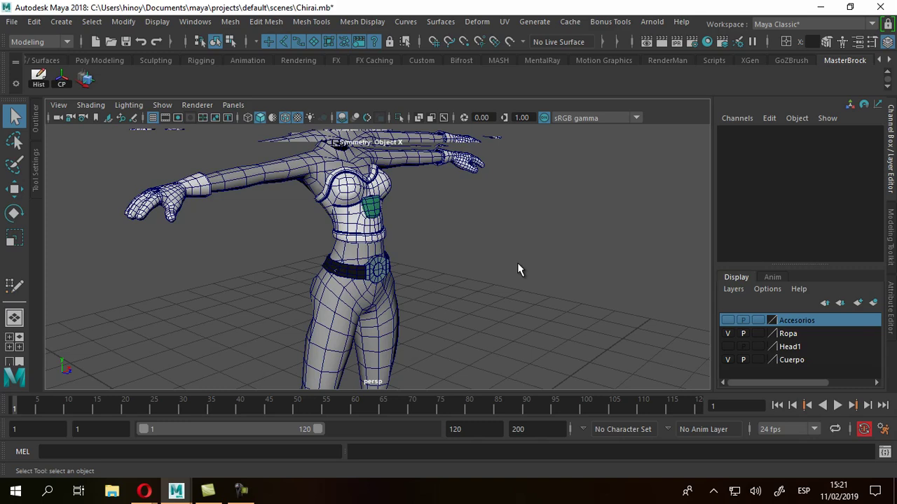
{"action": "left_click_drag", "start_coordinate": [519, 270], "coordinate": [518, 270], "text": "alt"}
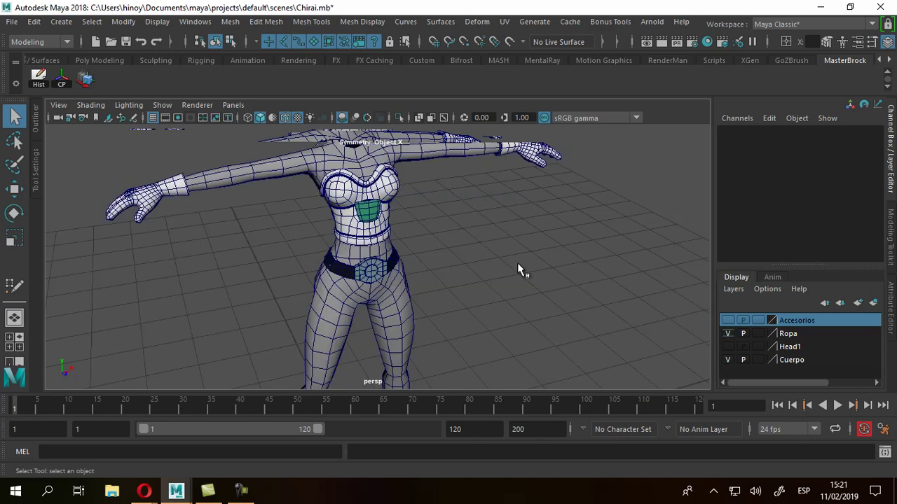
{"action": "scroll", "coordinate": [518, 270], "scroll_direction": "down", "scroll_amount": 5}
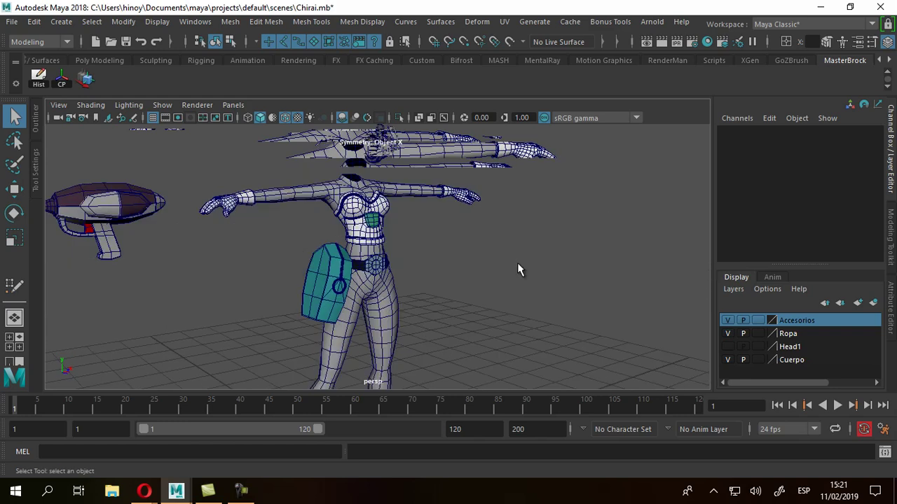
{"action": "scroll", "coordinate": [518, 270], "scroll_direction": "up", "scroll_amount": 2}
{"action": "scroll", "coordinate": [518, 269], "scroll_direction": "up", "scroll_amount": 4}
{"action": "mouse_move", "coordinate": [518, 269]}
{"action": "left_mouse_down", "text": "alt"}
{"action": "mouse_move", "coordinate": [517, 260]}
{"action": "mouse_move", "coordinate": [519, 269]}
{"action": "left_mouse_up", "text": "alt"}
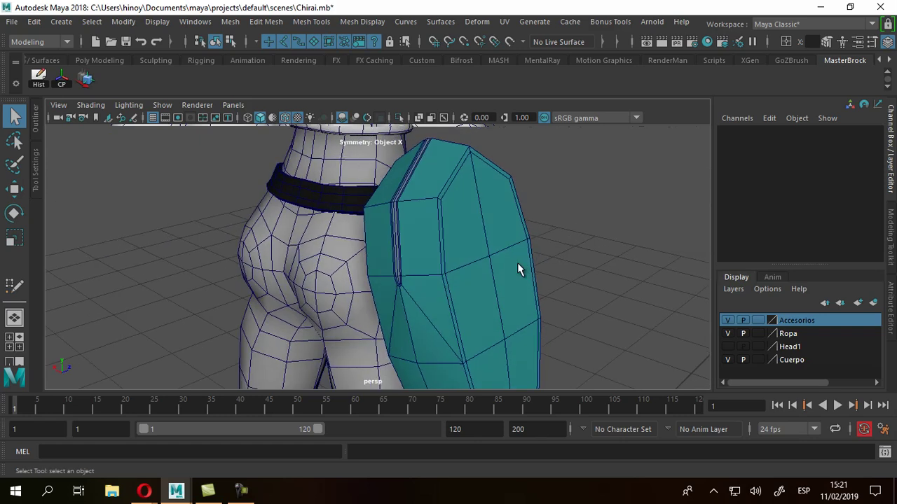
{"action": "left_click_drag", "start_coordinate": [519, 269], "coordinate": [519, 268], "text": "alt"}
{"action": "key", "text": "space"}
{"action": "key", "text": "space"}
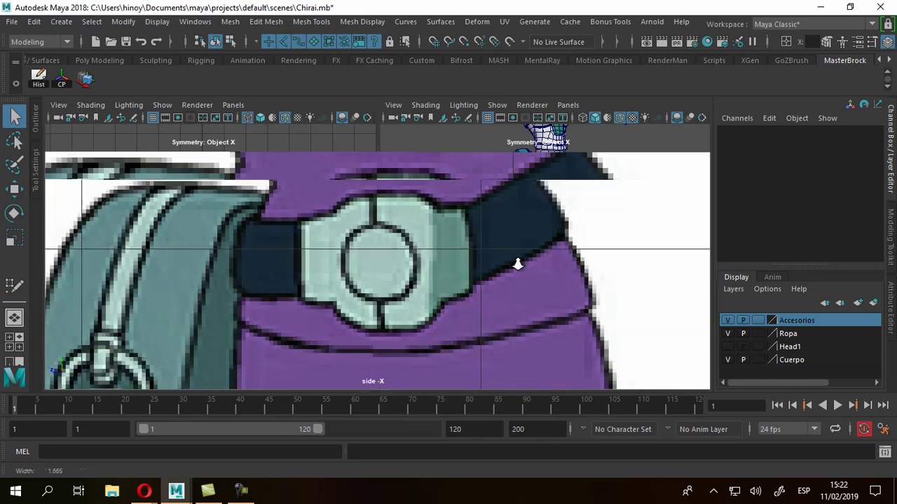
{"action": "scroll", "coordinate": [516, 262], "scroll_direction": "down", "scroll_amount": 8}
{"action": "scroll", "coordinate": [516, 265], "scroll_direction": "up", "scroll_amount": 4}
{"action": "scroll", "coordinate": [517, 265], "scroll_direction": "up", "scroll_amount": 1}
{"action": "scroll", "coordinate": [518, 269], "scroll_direction": "up", "scroll_amount": 2}
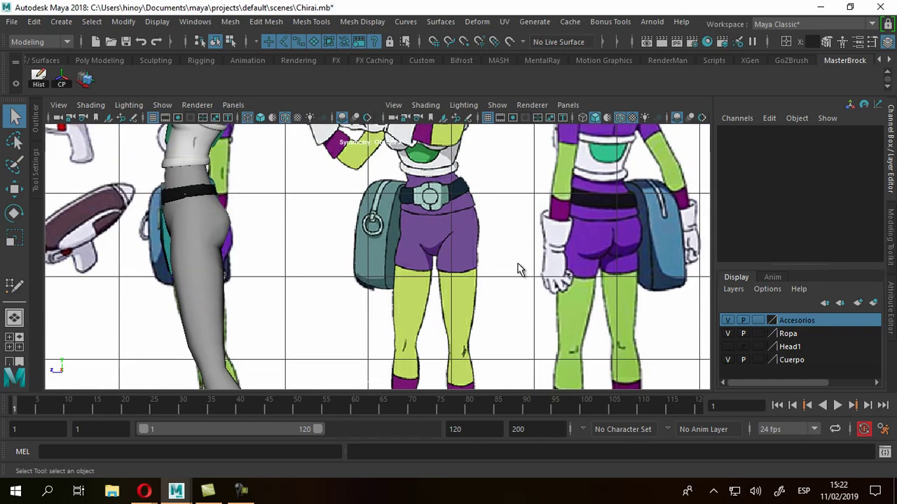
{"action": "middle_click_drag", "start_coordinate": [516, 262], "coordinate": [518, 270], "text": "alt"}
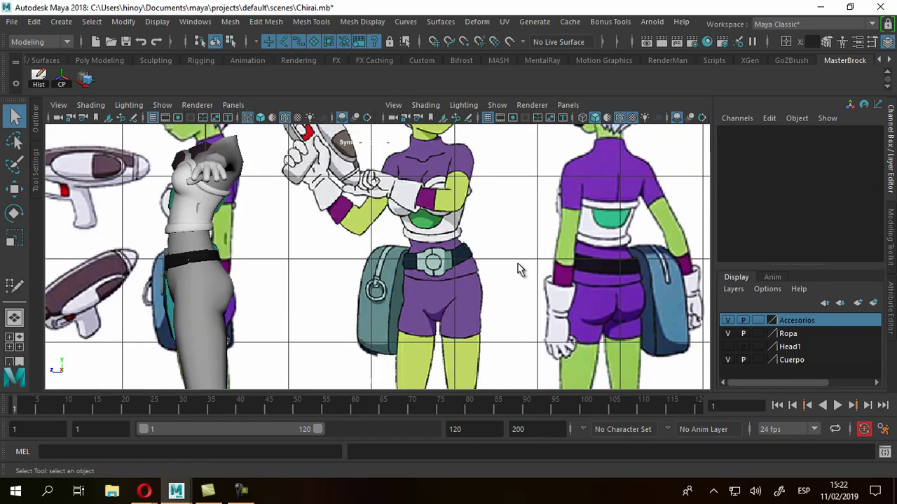
{"action": "scroll", "coordinate": [518, 270], "scroll_direction": "down", "scroll_amount": 1}
{"action": "scroll", "coordinate": [519, 270], "scroll_direction": "down", "scroll_amount": 1}
{"action": "scroll", "coordinate": [519, 269], "scroll_direction": "up", "scroll_amount": 2}
{"action": "scroll", "coordinate": [519, 269], "scroll_direction": "up", "scroll_amount": 1}
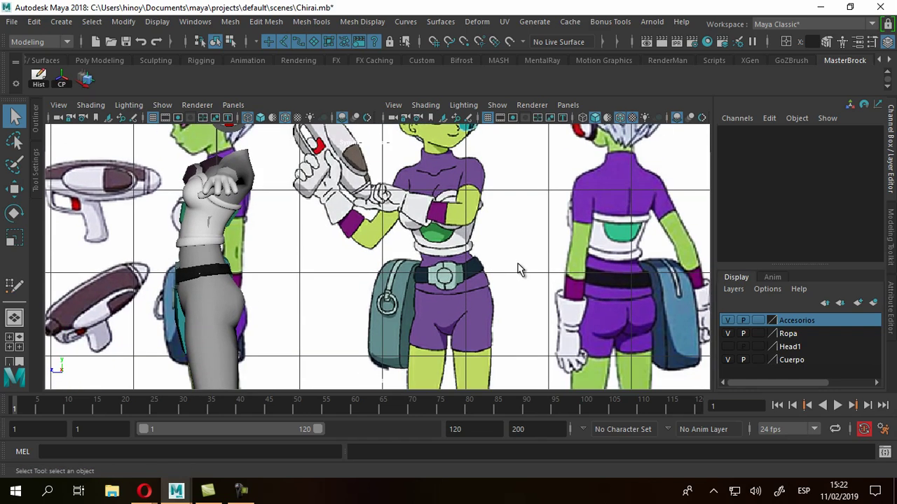
{"action": "scroll", "coordinate": [519, 270], "scroll_direction": "down", "scroll_amount": 1}
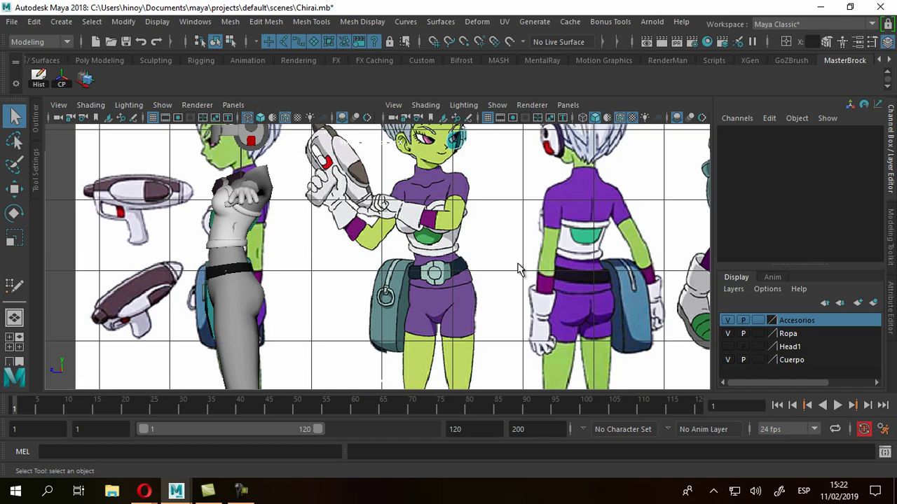
{"action": "key", "text": "space"}
{"action": "key", "text": "space"}
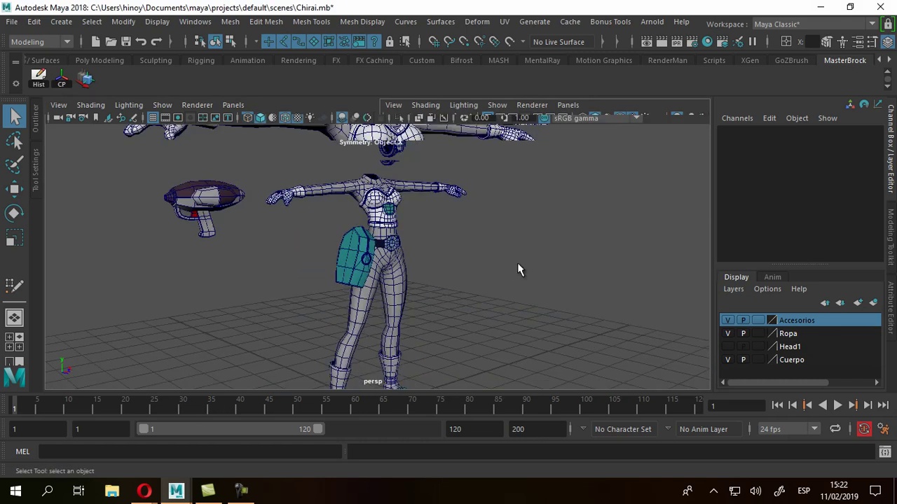
Orbit to a near-front view of the character and frame the gun
{"action": "left_click_drag", "start_coordinate": [518, 269], "coordinate": [517, 263], "text": "alt"}
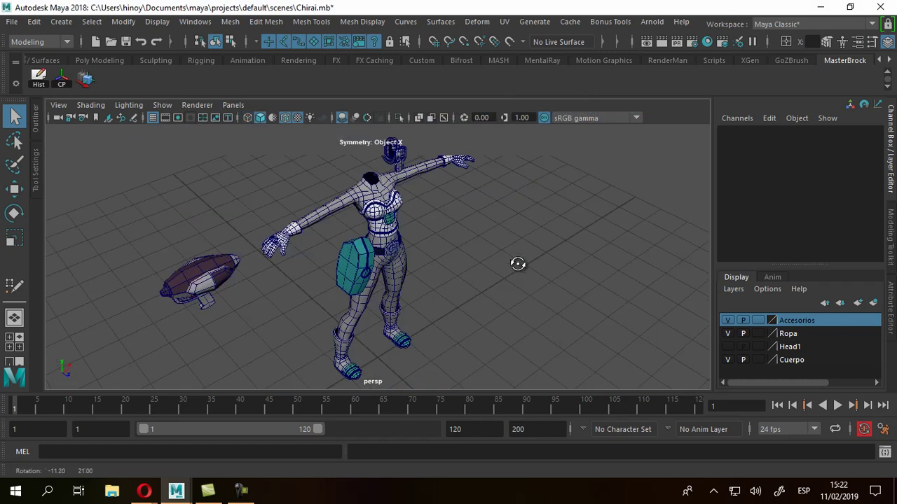
{"action": "scroll", "coordinate": [517, 263], "scroll_direction": "up", "scroll_amount": 3}
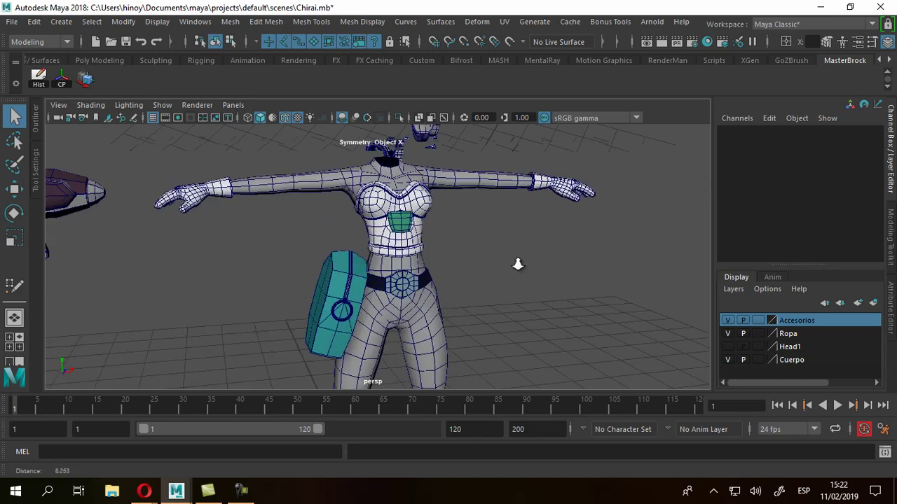
{"action": "scroll", "coordinate": [518, 262], "scroll_direction": "down", "scroll_amount": 1}
{"action": "scroll", "coordinate": [518, 266], "scroll_direction": "up", "scroll_amount": 1}
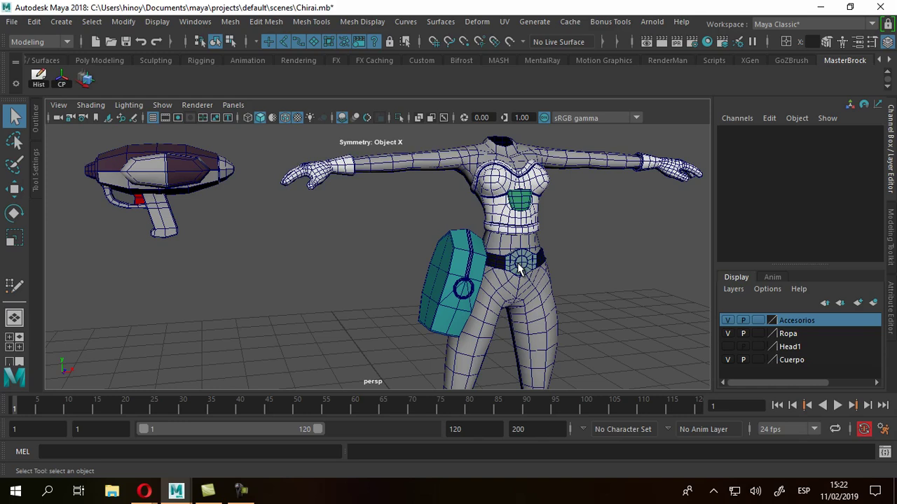
{"action": "key", "text": "f"}
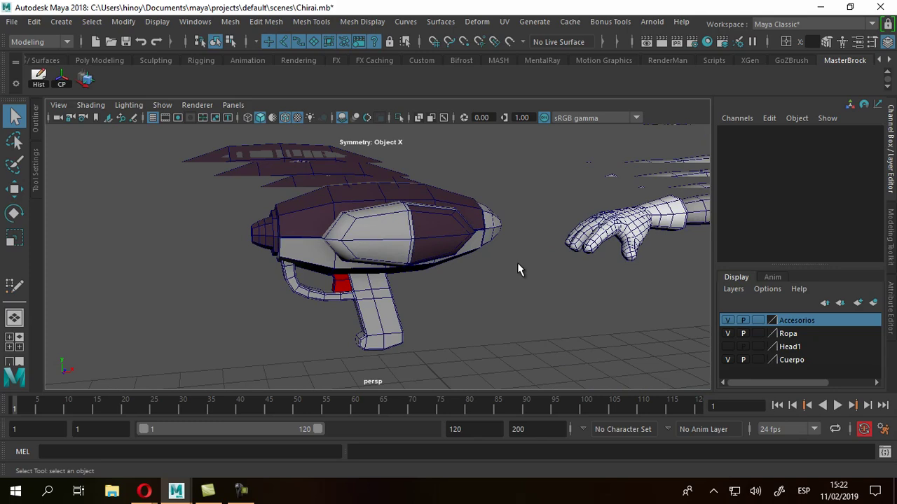
Inspect the gun in object mode, toggling wireframe-on-shaded (5) and textured shading (6)
{"action": "key", "text": "F8"}
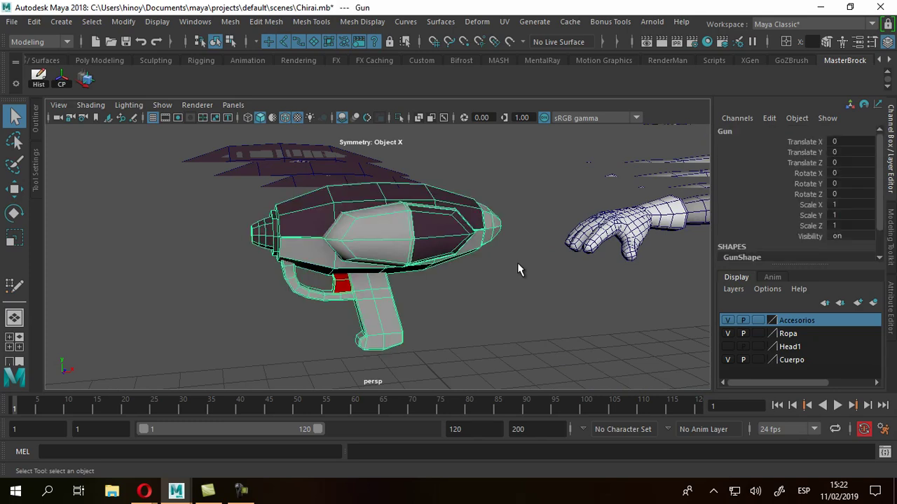
{"action": "left_click", "coordinate": [517, 269]}
{"action": "left_click_drag", "start_coordinate": [517, 268], "coordinate": [518, 269], "text": "alt"}
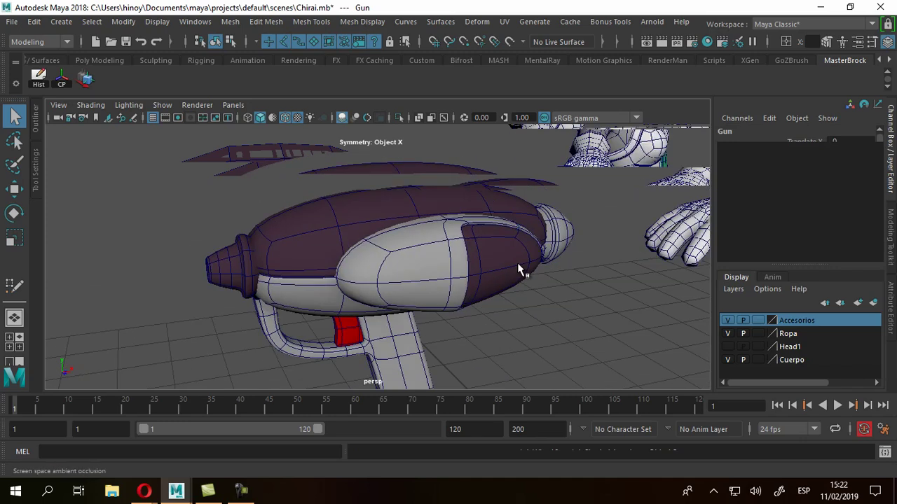
{"action": "key", "text": "5"}
{"action": "left_click_drag", "start_coordinate": [516, 262], "coordinate": [520, 269], "text": "alt"}
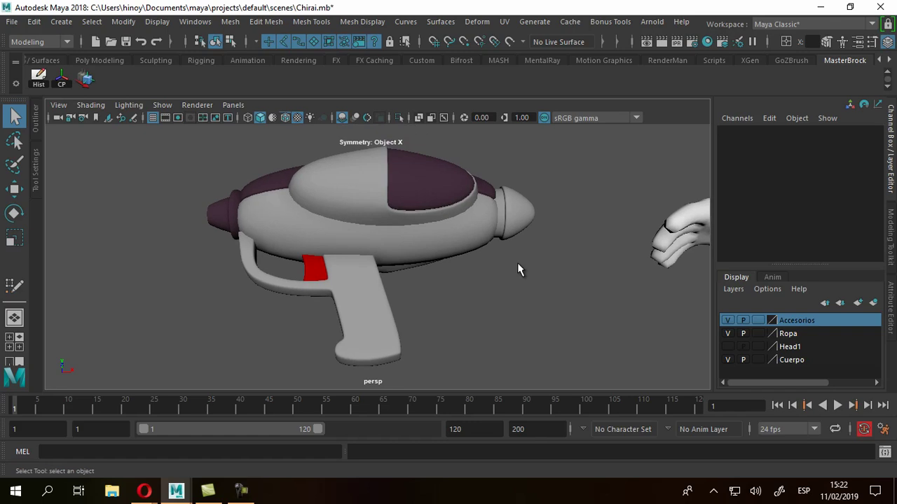
{"action": "key", "text": "ctrl+z"}
{"action": "key", "text": "6"}
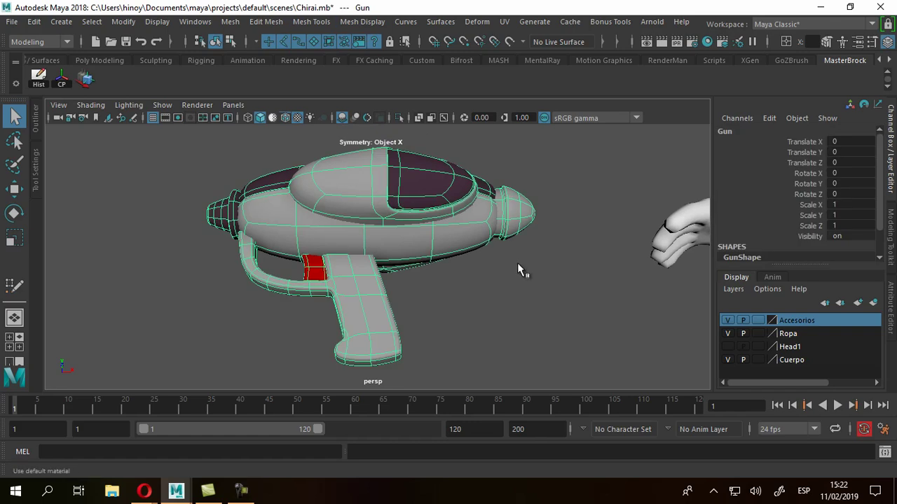
{"action": "key", "text": "5"}
{"action": "left_click", "coordinate": [519, 270]}
{"action": "left_click_drag", "start_coordinate": [519, 270], "coordinate": [519, 268], "text": "alt"}
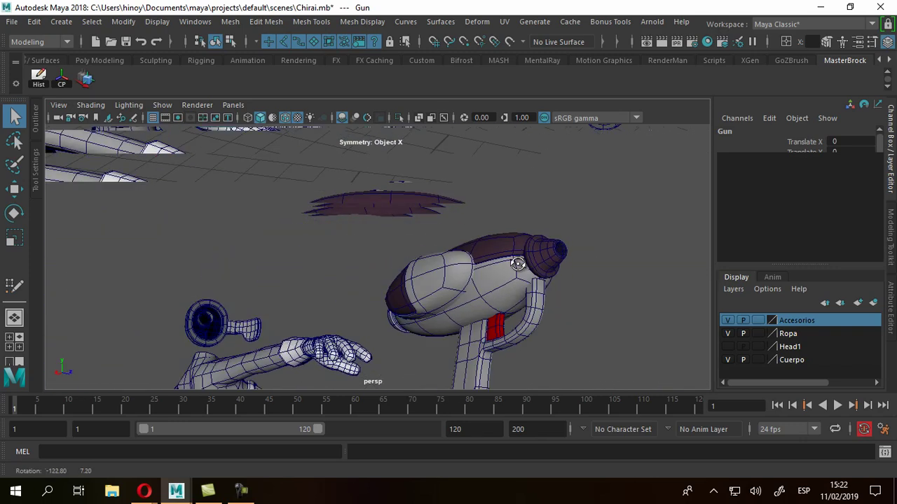
Maximize the side view and zoom in on the gun and its reference drawing
{"action": "key", "text": "space"}
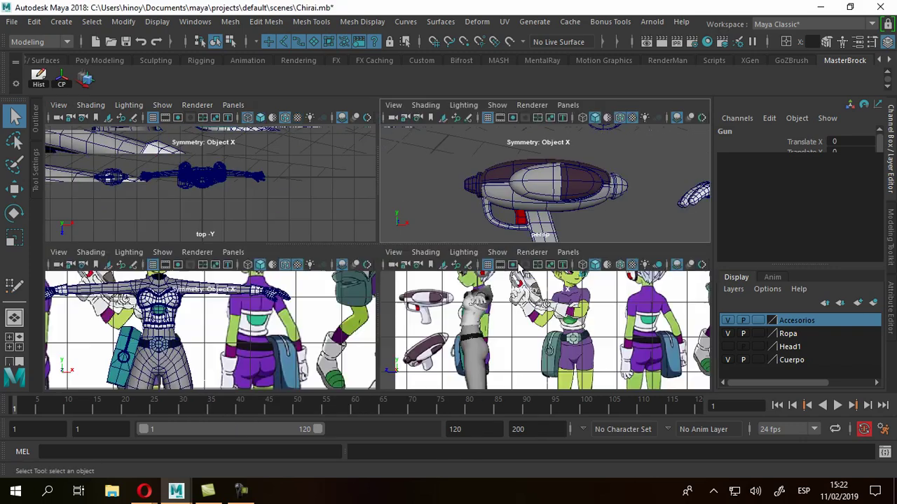
{"action": "key", "text": "space"}
{"action": "scroll", "coordinate": [518, 268], "scroll_direction": "up", "scroll_amount": 3}
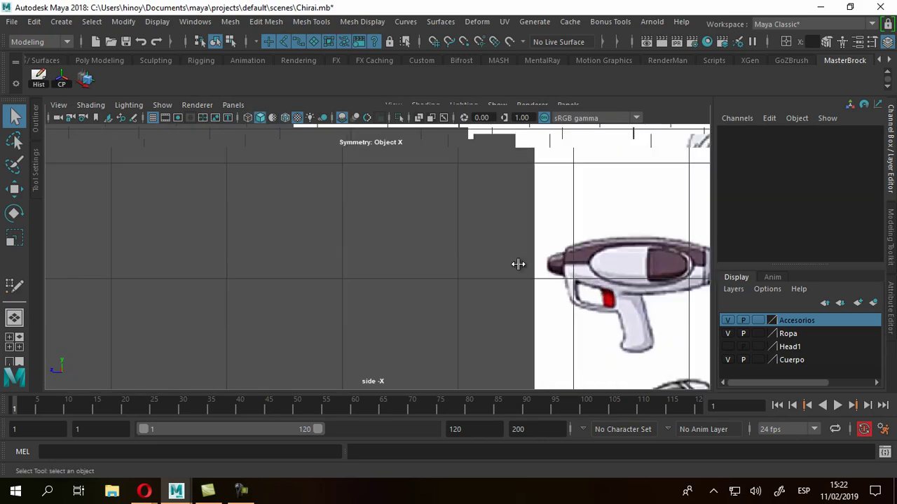
{"action": "scroll", "coordinate": [518, 269], "scroll_direction": "up", "scroll_amount": 2}
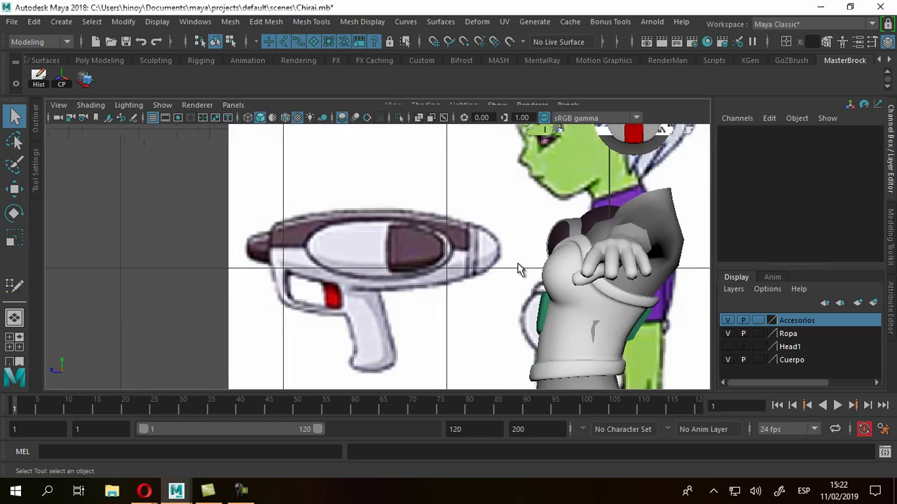
{"action": "key", "text": "space"}
{"action": "key", "text": "space"}
{"action": "middle_click_drag", "start_coordinate": [518, 267], "coordinate": [517, 263], "text": "alt"}
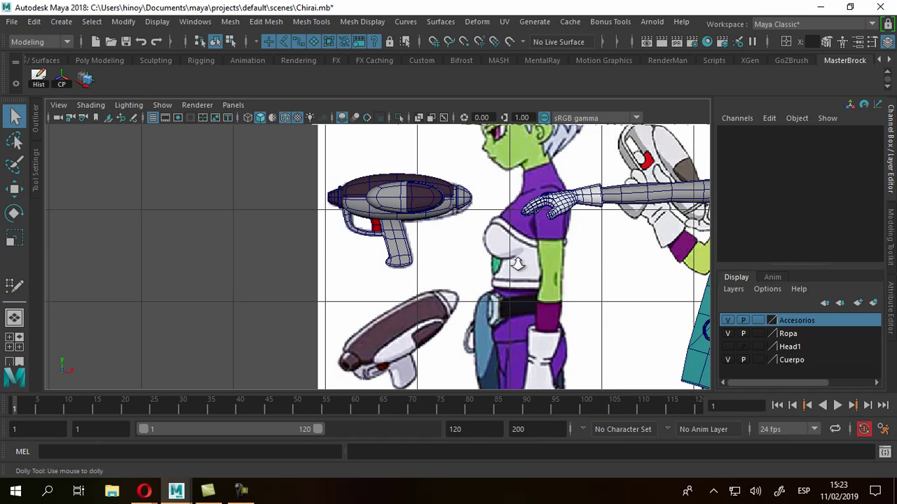
{"action": "scroll", "coordinate": [517, 265], "scroll_direction": "up", "scroll_amount": 2}
{"action": "scroll", "coordinate": [517, 266], "scroll_direction": "up", "scroll_amount": 2}
{"action": "scroll", "coordinate": [518, 268], "scroll_direction": "up", "scroll_amount": 1}
Move the Gun left to Translate X -1.697 beside its reference drawing
{"action": "key", "text": "ctrl+z"}
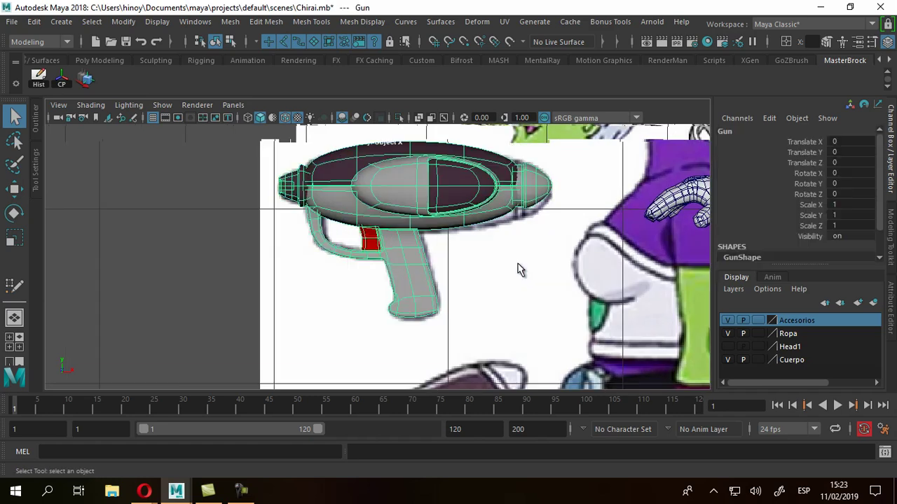
{"action": "key", "text": "w"}
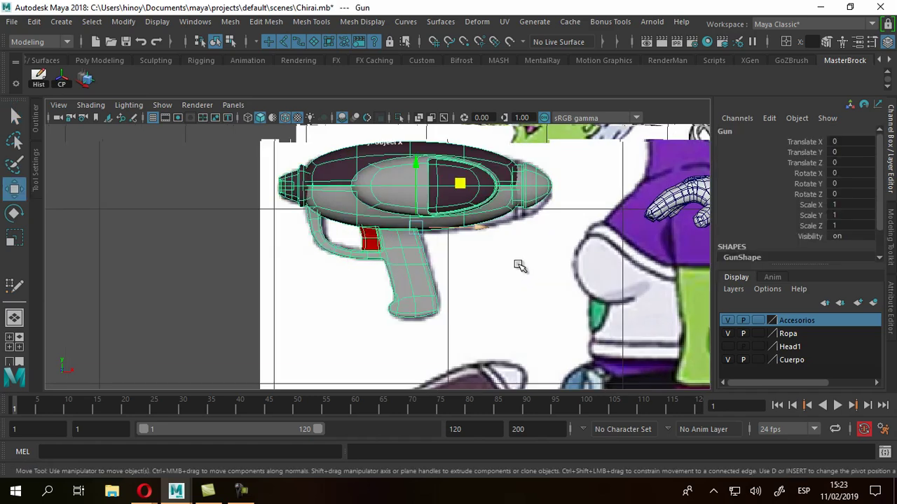
{"action": "middle_click_drag", "start_coordinate": [518, 265], "coordinate": [517, 263]}
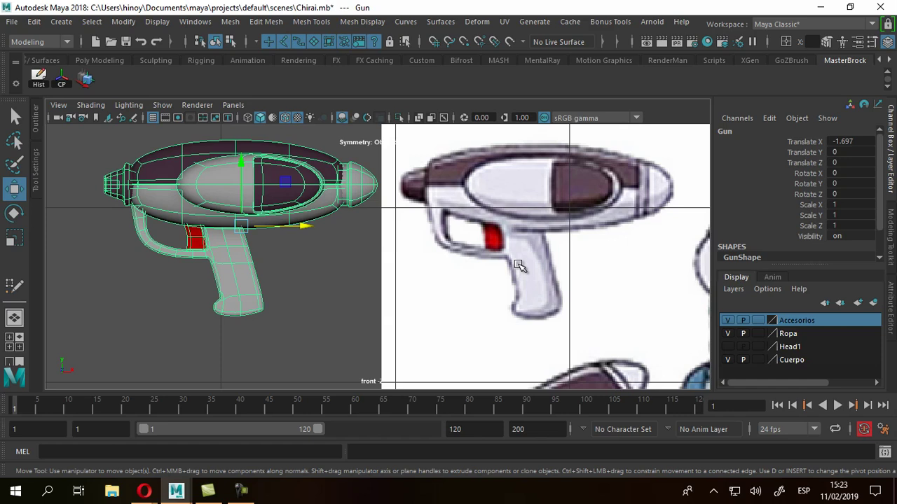
{"action": "scroll", "coordinate": [518, 264], "scroll_direction": "up", "scroll_amount": 2}
{"action": "scroll", "coordinate": [518, 264], "scroll_direction": "up", "scroll_amount": 3}
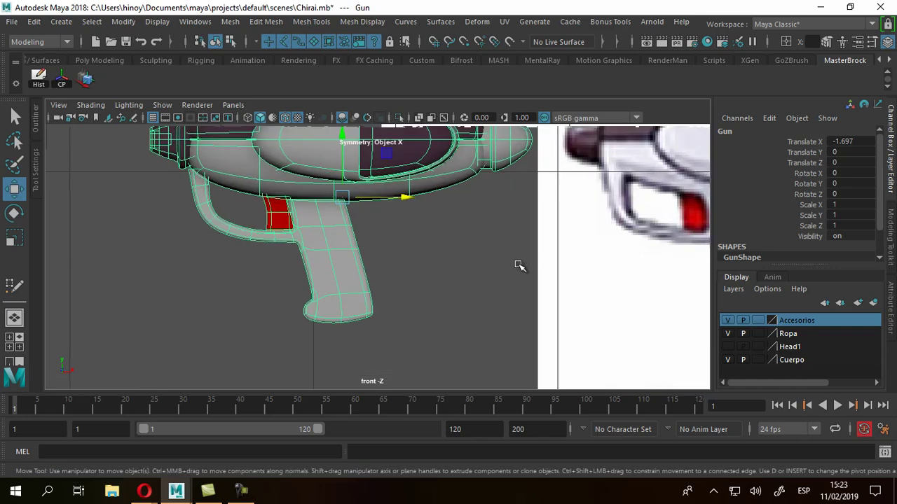
{"action": "scroll", "coordinate": [519, 265], "scroll_direction": "down", "scroll_amount": 3}
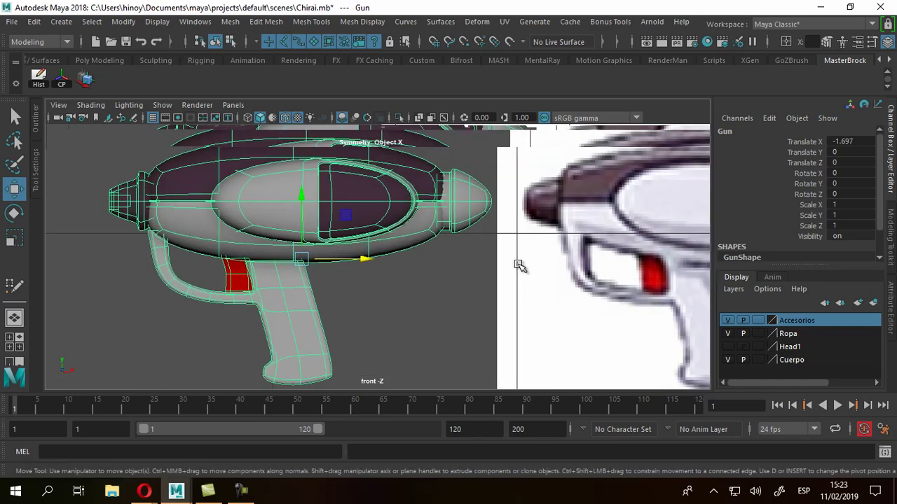
{"action": "scroll", "coordinate": [519, 266], "scroll_direction": "up", "scroll_amount": 1}
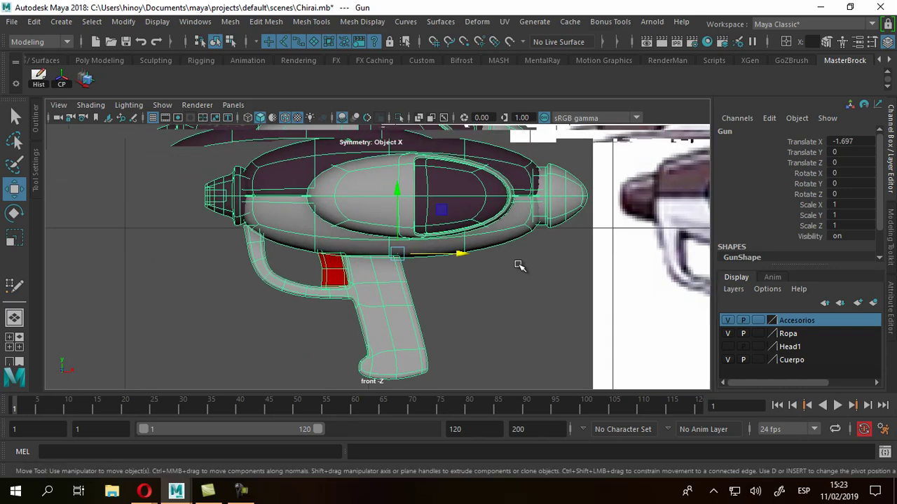
{"action": "scroll", "coordinate": [517, 261], "scroll_direction": "up", "scroll_amount": 2}
Select the two top vertices of the trigger guard, nudge them right, then undo the nudge
{"action": "scroll", "coordinate": [516, 263], "scroll_direction": "up", "scroll_amount": 1}
{"action": "right_click", "coordinate": [518, 269]}
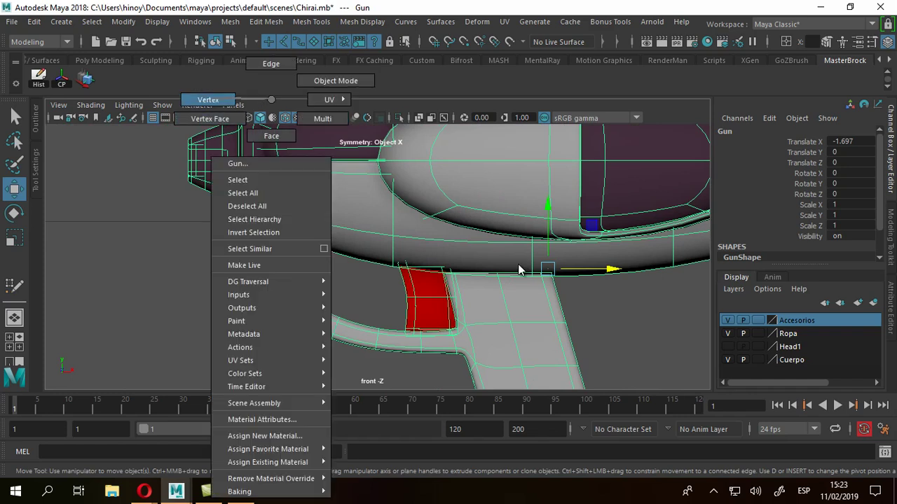
{"action": "right_click_drag", "start_coordinate": [518, 270], "coordinate": [518, 265]}
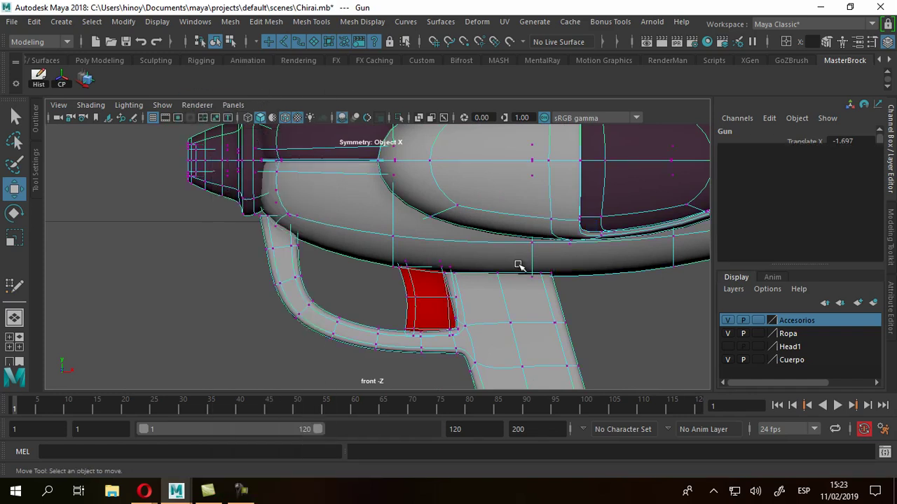
{"action": "left_click_drag", "start_coordinate": [287, 216], "coordinate": [307, 259]}
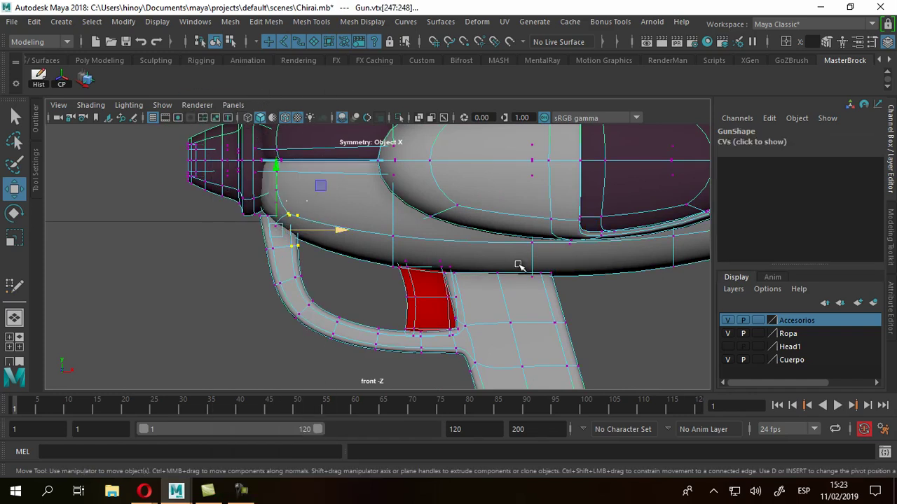
{"action": "left_click_drag", "start_coordinate": [275, 231], "coordinate": [285, 230]}
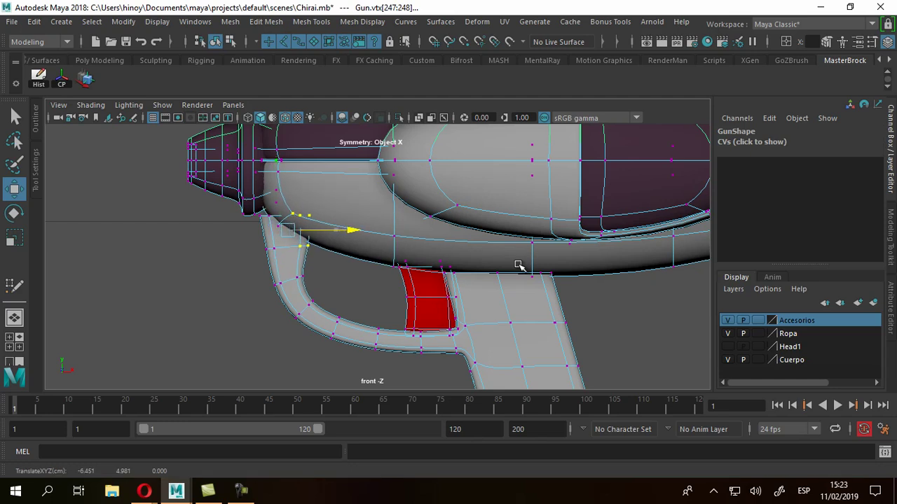
{"action": "key", "text": "ctrl+z"}
Return the gun to object mode, zoom in, and display it as wireframe
{"action": "right_click", "coordinate": [518, 266]}
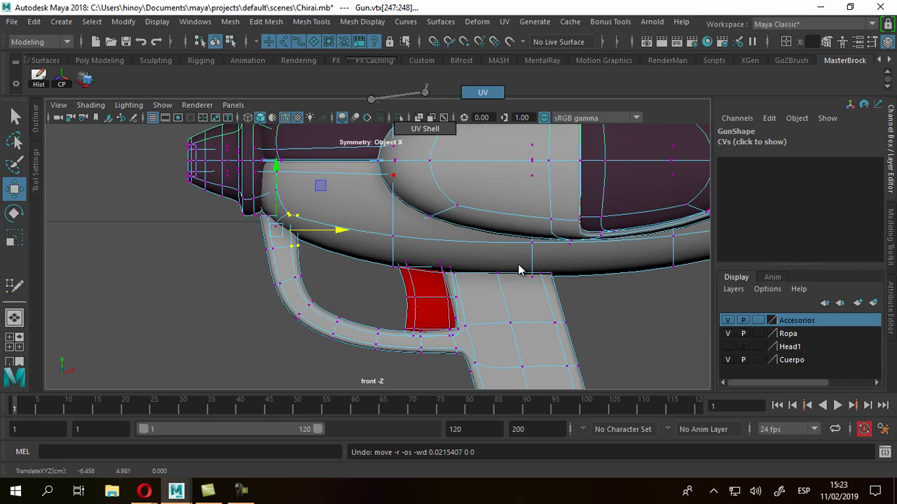
{"action": "right_click", "coordinate": [519, 267]}
{"action": "right_click_drag", "start_coordinate": [519, 267], "coordinate": [519, 266]}
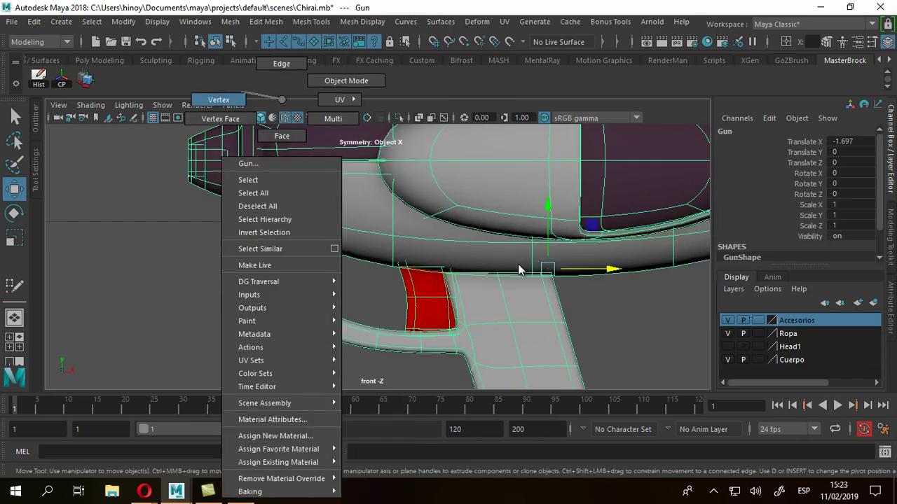
{"action": "scroll", "coordinate": [519, 266], "scroll_direction": "up", "scroll_amount": 2}
{"action": "scroll", "coordinate": [518, 266], "scroll_direction": "up", "scroll_amount": 2}
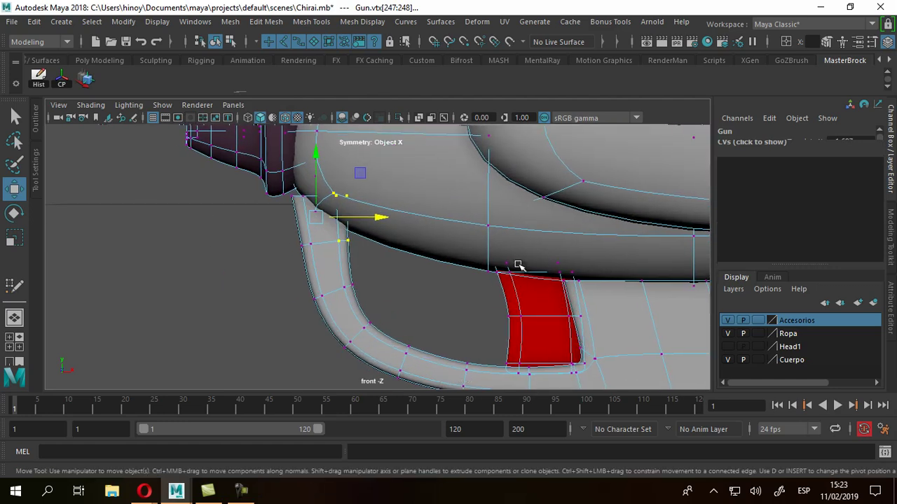
{"action": "scroll", "coordinate": [518, 266], "scroll_direction": "up", "scroll_amount": 2}
{"action": "scroll", "coordinate": [519, 266], "scroll_direction": "up", "scroll_amount": 2}
{"action": "key", "text": "4"}
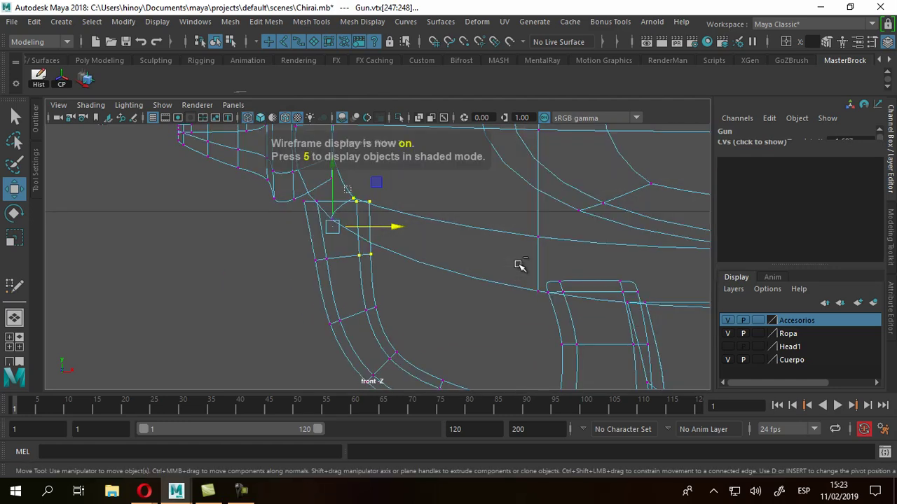
Shift the trigger guard's upper vertices right and left so they line up vertically
{"action": "key", "text": "ctrl+shift+x"}
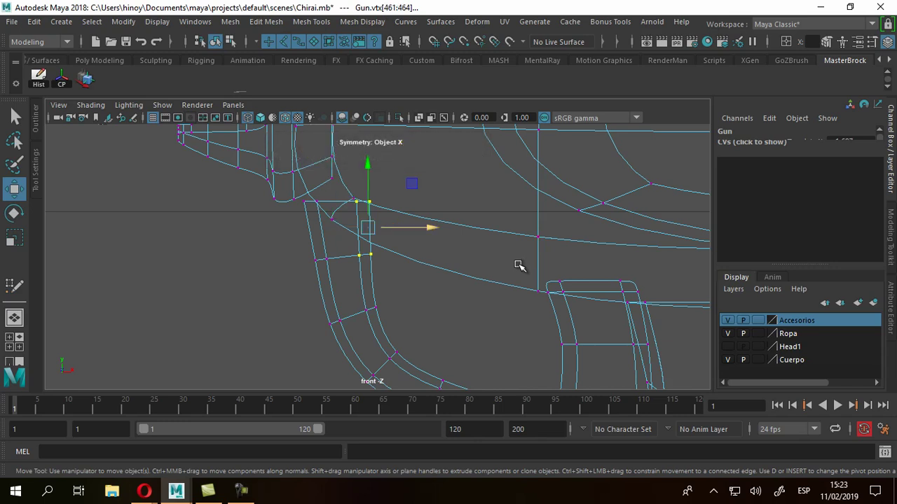
{"action": "key", "text": "alt+Right"}
{"action": "key", "text": "alt+Right"}
{"action": "key", "text": "alt+Right"}
{"action": "key", "text": "alt+Right"}
{"action": "key", "text": "alt+Right"}
{"action": "key", "text": "alt+Right"}
{"action": "key", "text": "alt+Right"}
{"action": "key", "text": "alt+Right"}
{"action": "key", "text": "alt+Right"}
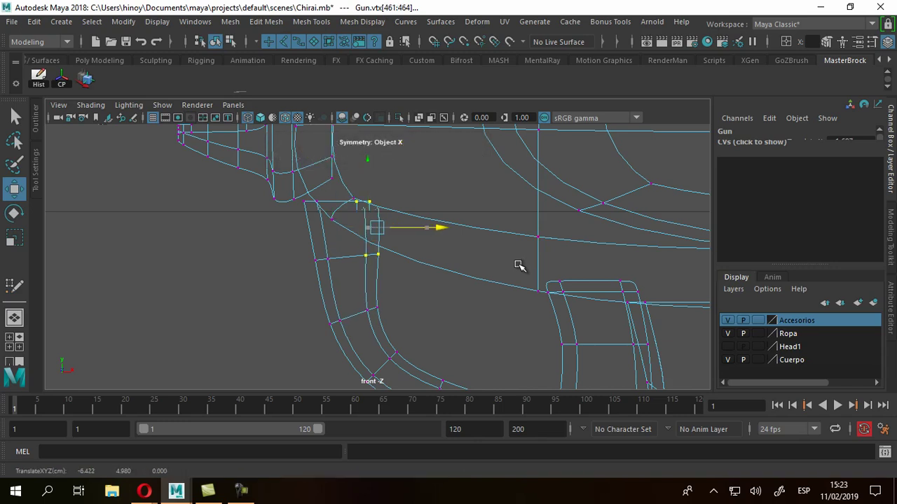
{"action": "key", "text": "ctrl+z"}
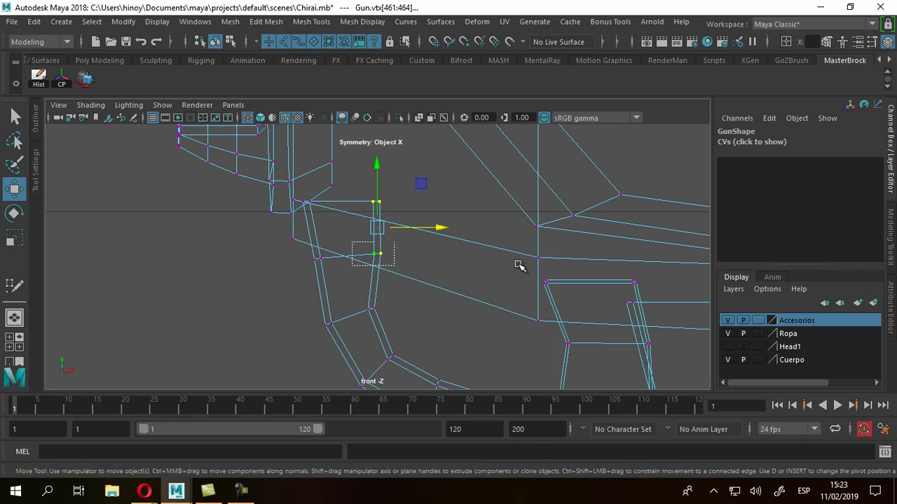
{"action": "key", "text": "alt+Left"}
{"action": "key", "text": "alt+Left"}
{"action": "key", "text": "alt+Left"}
{"action": "key", "text": "alt+Left"}
{"action": "key", "text": "alt+Left"}
{"action": "key", "text": "alt+Left"}
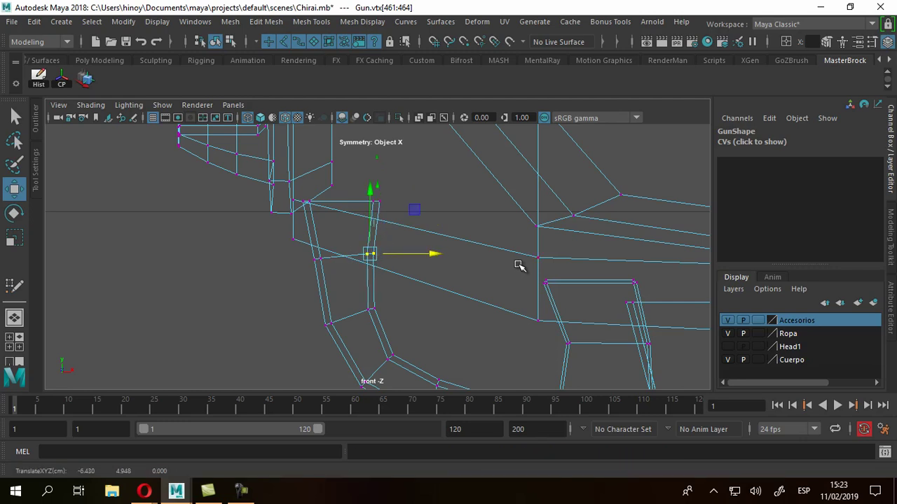
{"action": "middle_click_drag", "start_coordinate": [519, 264], "coordinate": [508, 187], "text": "alt"}
{"action": "key", "text": "Down"}
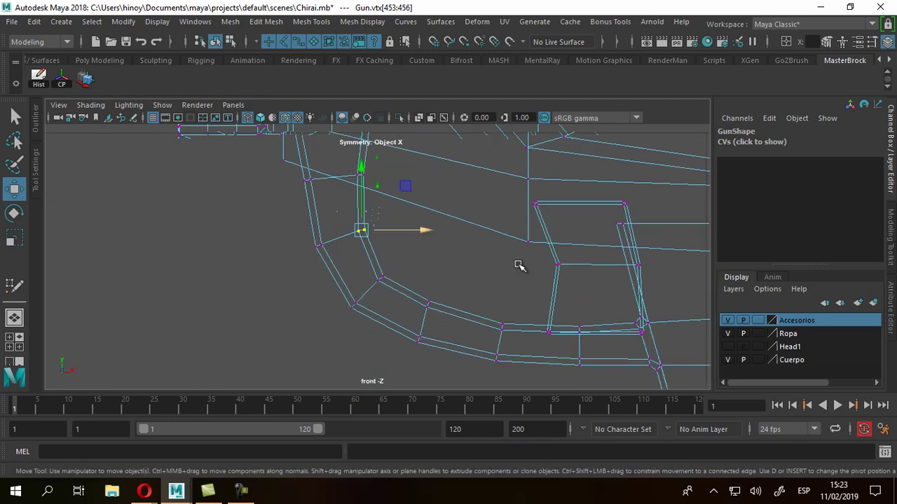
{"action": "middle_click_drag", "start_coordinate": [518, 265], "coordinate": [517, 263], "text": "alt"}
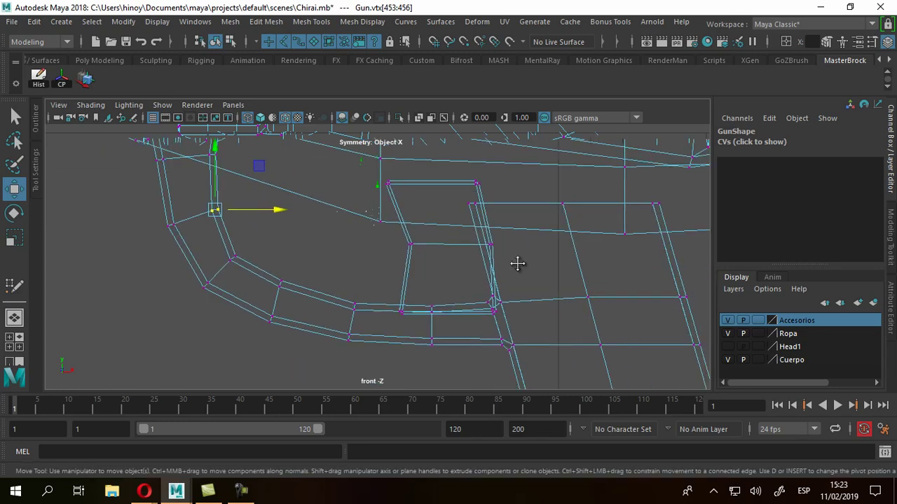
Switch the gun back to whole-object selection with the Select tool
{"action": "scroll", "coordinate": [517, 263], "scroll_direction": "up", "scroll_amount": 2}
{"action": "scroll", "coordinate": [517, 264], "scroll_direction": "down", "scroll_amount": 1}
{"action": "scroll", "coordinate": [517, 263], "scroll_direction": "down", "scroll_amount": 4}
{"action": "scroll", "coordinate": [515, 265], "scroll_direction": "down", "scroll_amount": 3}
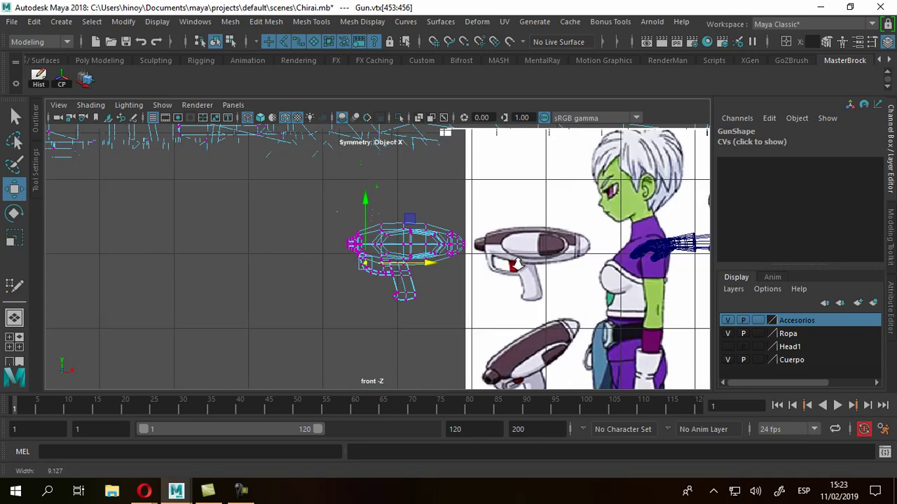
{"action": "scroll", "coordinate": [515, 265], "scroll_direction": "up", "scroll_amount": 4}
{"action": "key", "text": "q"}
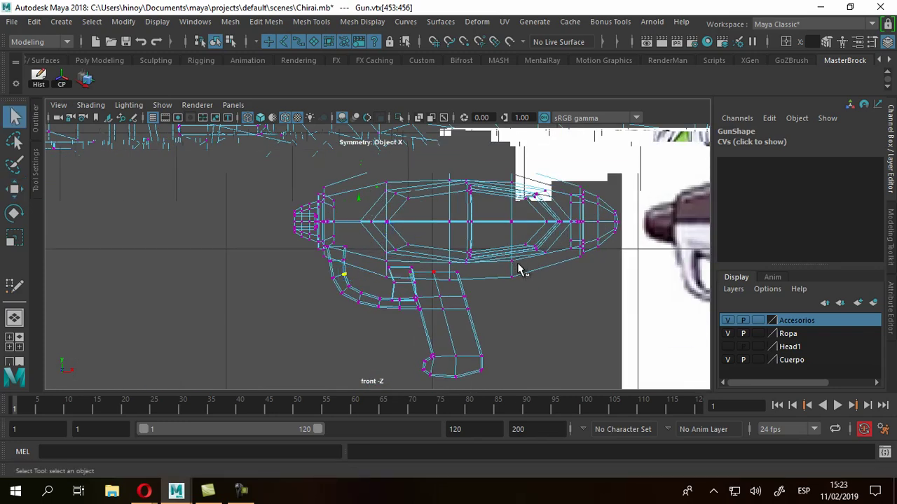
{"action": "right_click_drag", "start_coordinate": [518, 270], "coordinate": [519, 269]}
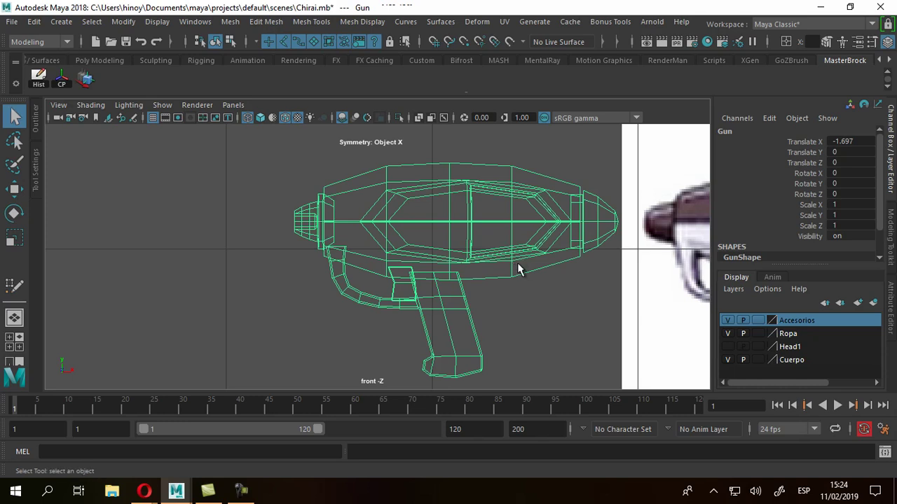
Frame the whole scene in the maximized front view with textured shading and deselect the gun
{"action": "key", "text": "space"}
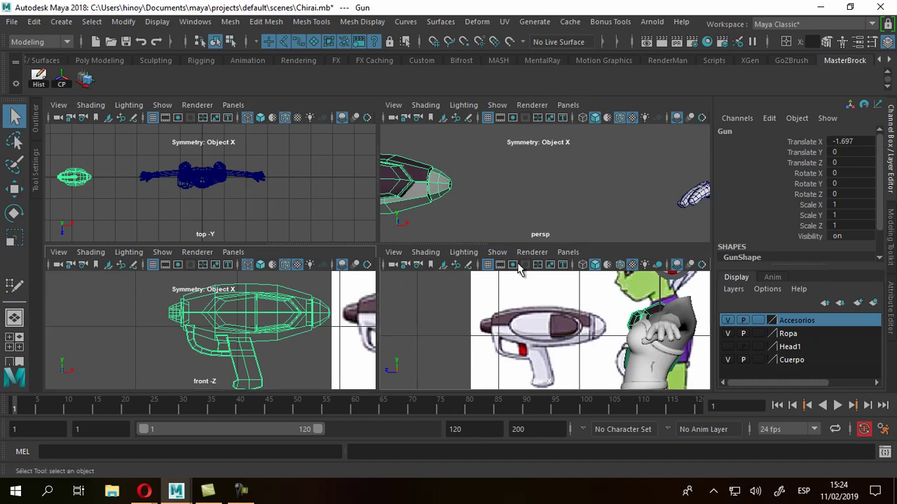
{"action": "key", "text": "space"}
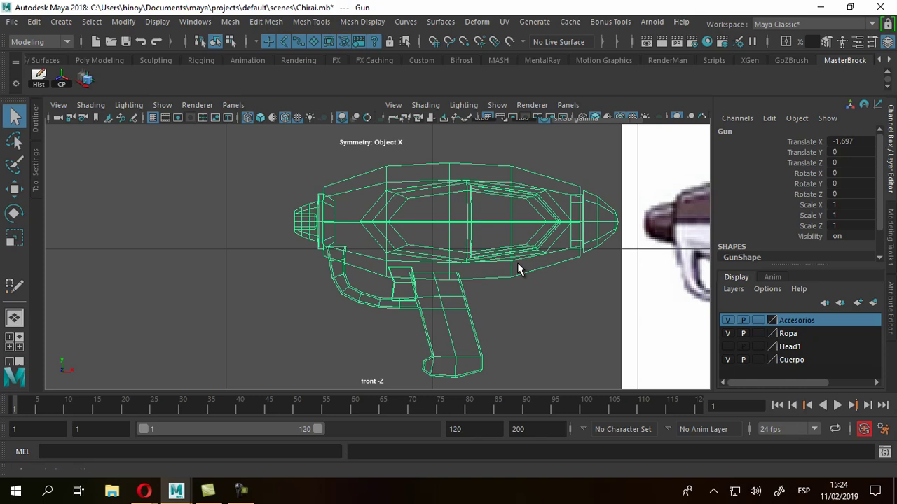
{"action": "key", "text": "a"}
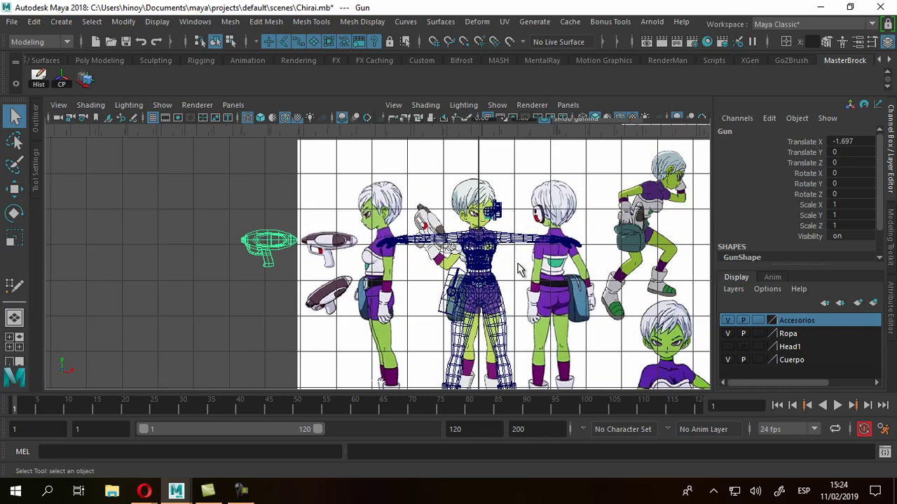
{"action": "key", "text": "6"}
{"action": "left_click", "coordinate": [519, 268]}
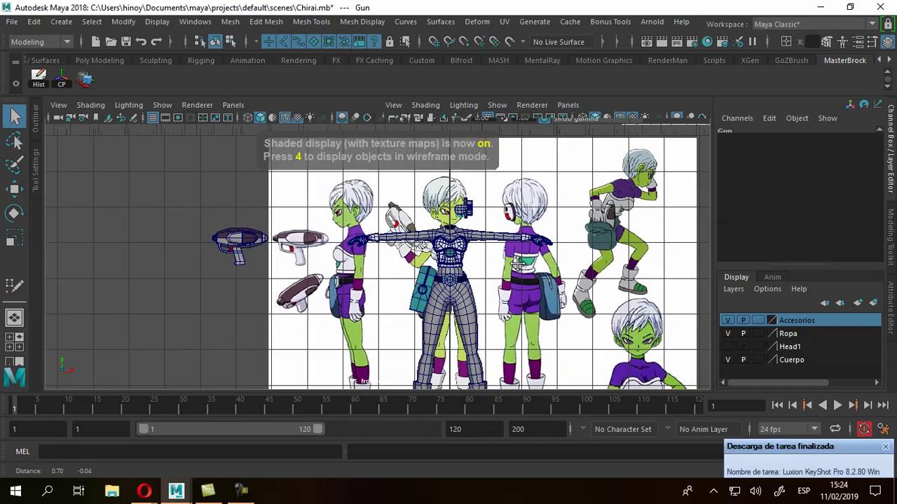
Zoom toward the character and inspect the goggles in perspective, ending on the four-view layout
{"action": "middle_click_drag", "start_coordinate": [636, 297], "coordinate": [519, 268], "text": "alt"}
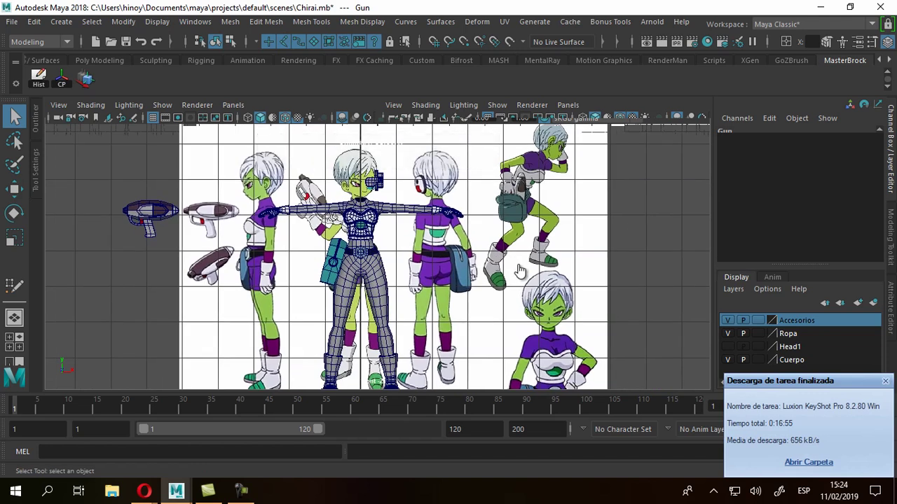
{"action": "scroll", "coordinate": [519, 270], "scroll_direction": "up", "scroll_amount": 2}
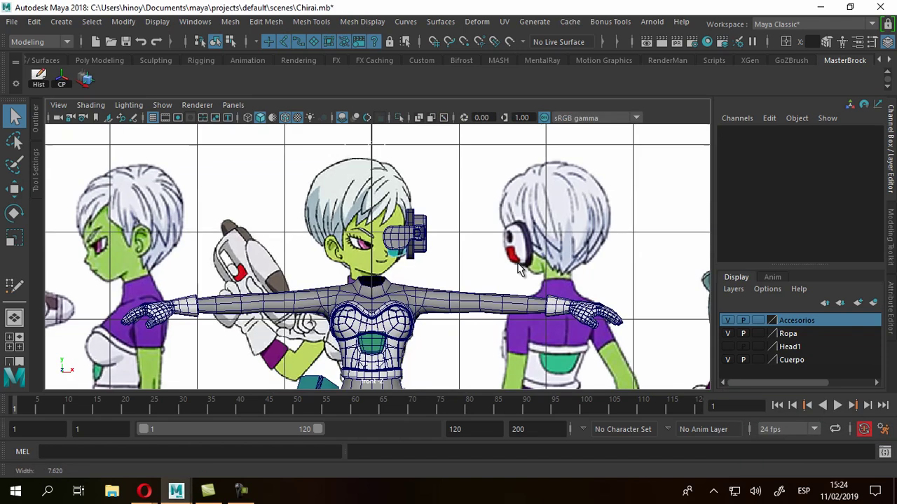
{"action": "scroll", "coordinate": [518, 270], "scroll_direction": "up", "scroll_amount": 1}
{"action": "scroll", "coordinate": [518, 270], "scroll_direction": "up", "scroll_amount": 1}
{"action": "scroll", "coordinate": [519, 270], "scroll_direction": "up", "scroll_amount": 1}
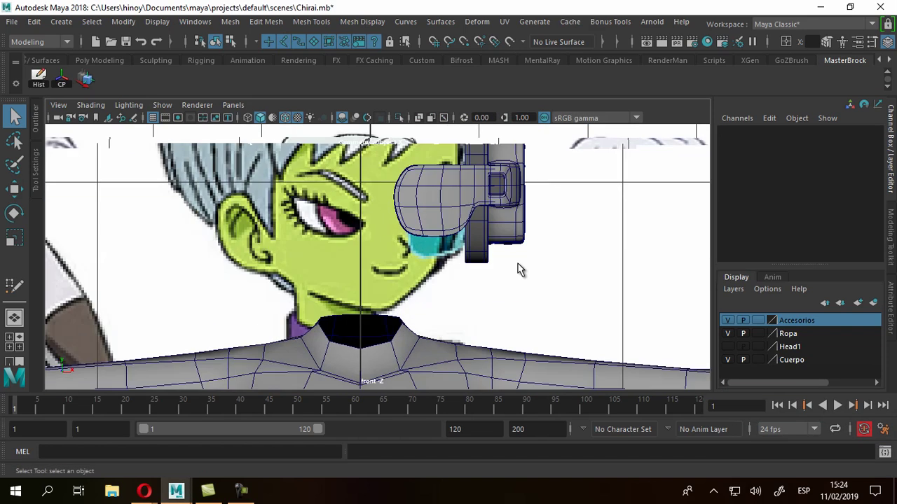
{"action": "key", "text": "space"}
{"action": "key", "text": "space"}
{"action": "scroll", "coordinate": [518, 272], "scroll_direction": "down", "scroll_amount": 2}
{"action": "left_click_drag", "start_coordinate": [518, 270], "coordinate": [517, 264], "text": "alt"}
{"action": "key", "text": "space"}
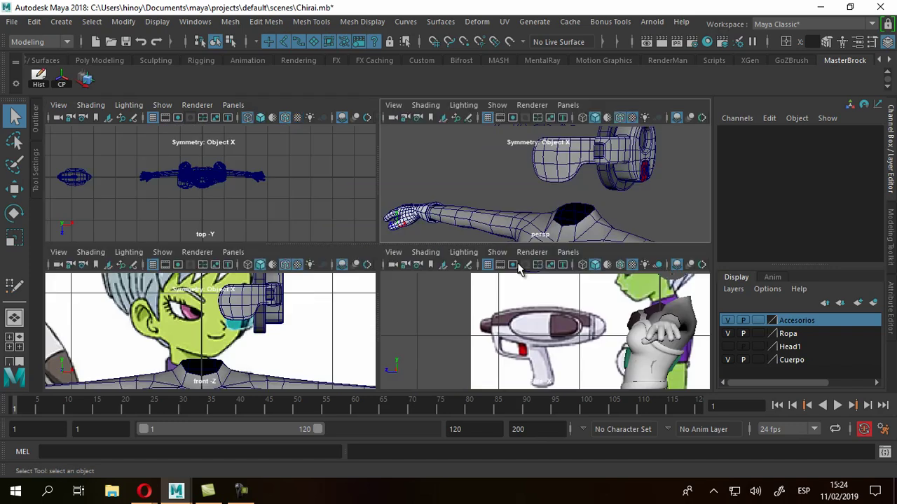
{"action": "key", "text": "space"}
Maximize the side view and frame the character's face on the existing reference sheet
{"action": "middle_click_drag", "start_coordinate": [517, 270], "coordinate": [517, 270], "text": "alt"}
{"action": "scroll", "coordinate": [518, 269], "scroll_direction": "down", "scroll_amount": 5}
{"action": "scroll", "coordinate": [519, 270], "scroll_direction": "up", "scroll_amount": 2}
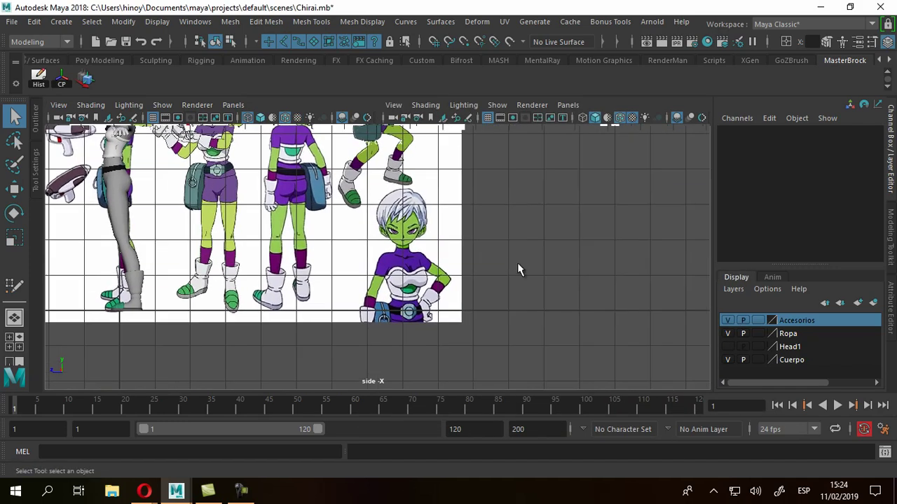
{"action": "scroll", "coordinate": [519, 270], "scroll_direction": "up", "scroll_amount": 2}
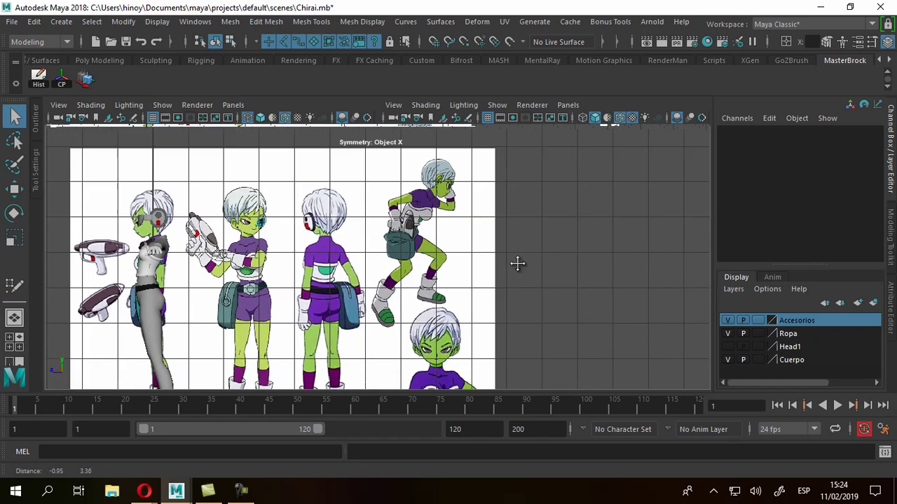
{"action": "scroll", "coordinate": [517, 268], "scroll_direction": "up", "scroll_amount": 2}
{"action": "middle_click_drag", "start_coordinate": [517, 269], "coordinate": [516, 266], "text": "alt"}
{"action": "scroll", "coordinate": [516, 266], "scroll_direction": "up", "scroll_amount": 1}
{"action": "scroll", "coordinate": [517, 263], "scroll_direction": "up", "scroll_amount": 2}
{"action": "scroll", "coordinate": [517, 263], "scroll_direction": "up", "scroll_amount": 2}
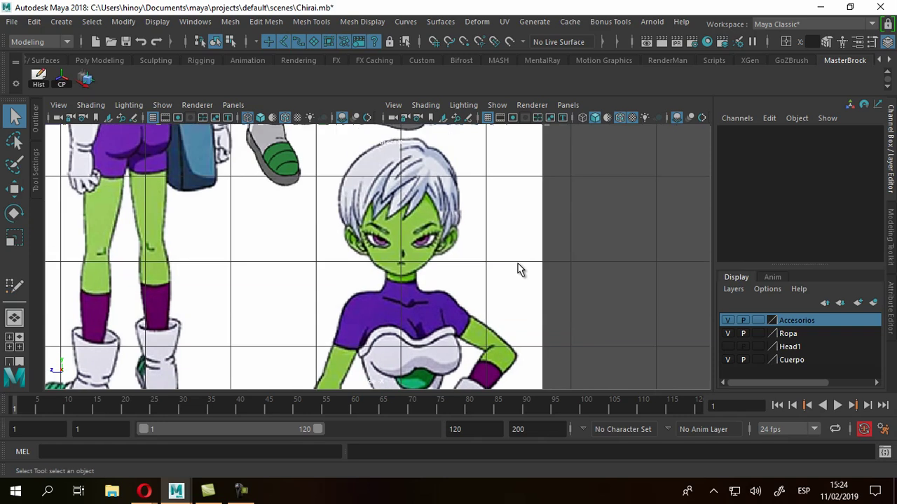
{"action": "scroll", "coordinate": [516, 262], "scroll_direction": "down", "scroll_amount": 1}
{"action": "scroll", "coordinate": [516, 262], "scroll_direction": "up", "scroll_amount": 1}
{"action": "middle_click_drag", "start_coordinate": [516, 262], "coordinate": [519, 269], "text": "alt"}
{"action": "scroll", "coordinate": [518, 270], "scroll_direction": "up", "scroll_amount": 1}
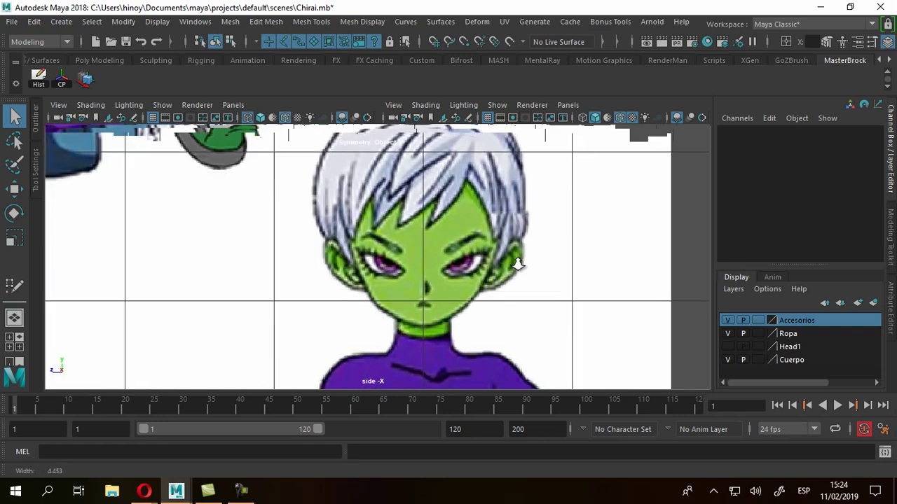
{"action": "key", "text": "space"}
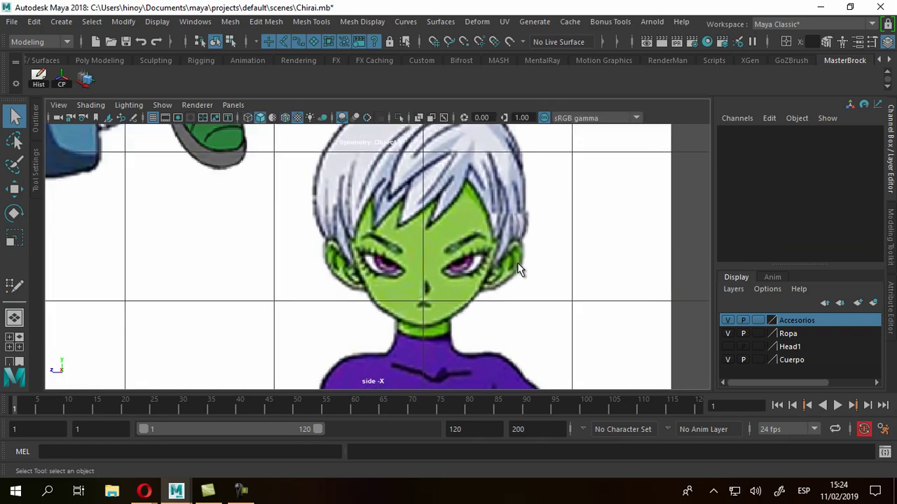
{"action": "scroll", "coordinate": [519, 269], "scroll_direction": "down", "scroll_amount": 3}
{"action": "scroll", "coordinate": [518, 270], "scroll_direction": "down", "scroll_amount": 3}
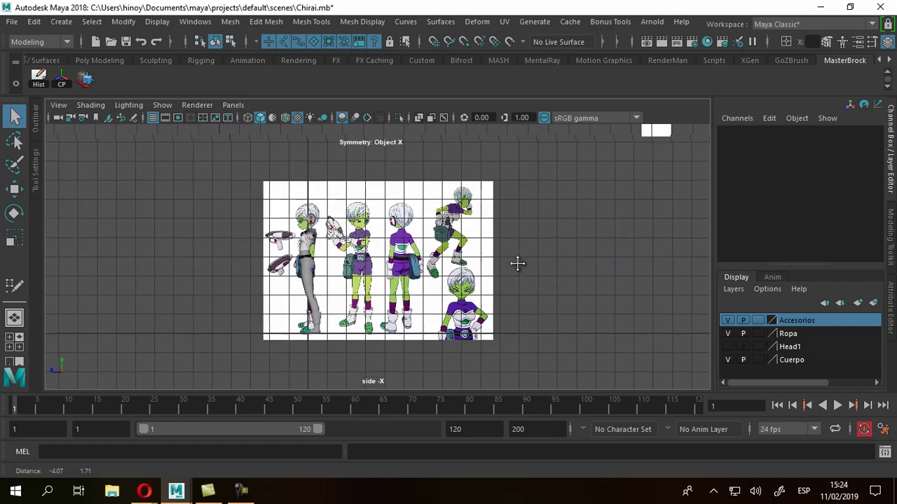
{"action": "scroll", "coordinate": [518, 270], "scroll_direction": "down", "scroll_amount": 1}
Import the png character sheet from Downloads as a new side-view image plane
{"action": "key", "text": "Down"}
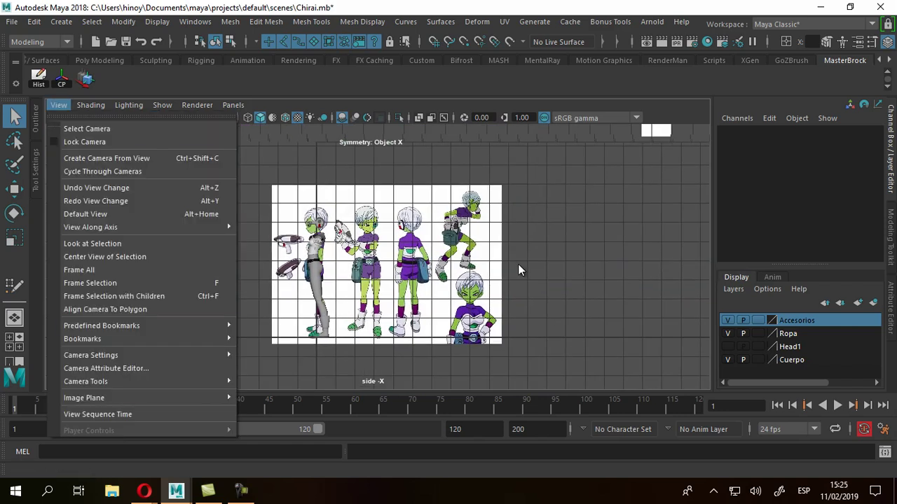
{"action": "key", "text": "Up"}
{"action": "key", "text": "Up"}
{"action": "key", "text": "Right"}
{"action": "key", "text": "Down"}
{"action": "key", "text": "Return"}
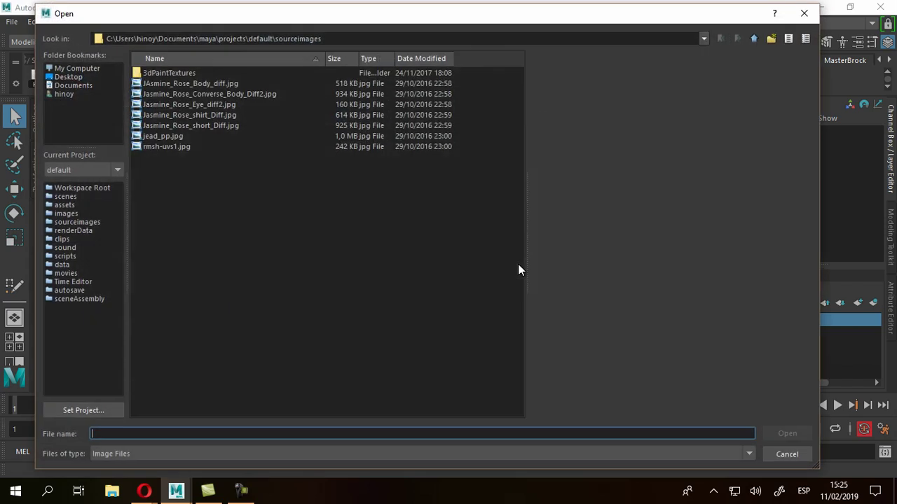
{"action": "key", "text": "shift+Tab"}
{"action": "key", "text": "End"}
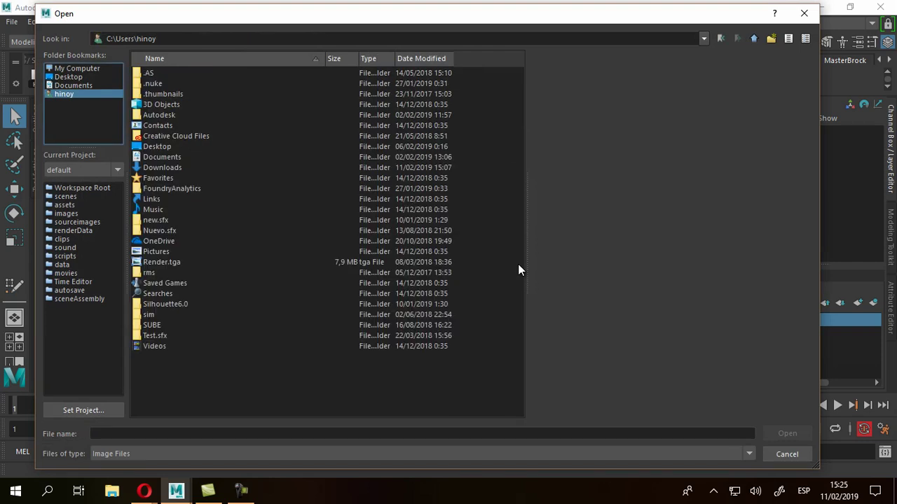
{"action": "key", "text": "Tab"}
{"action": "type", "text": "dow"}
{"action": "key", "text": "Return"}
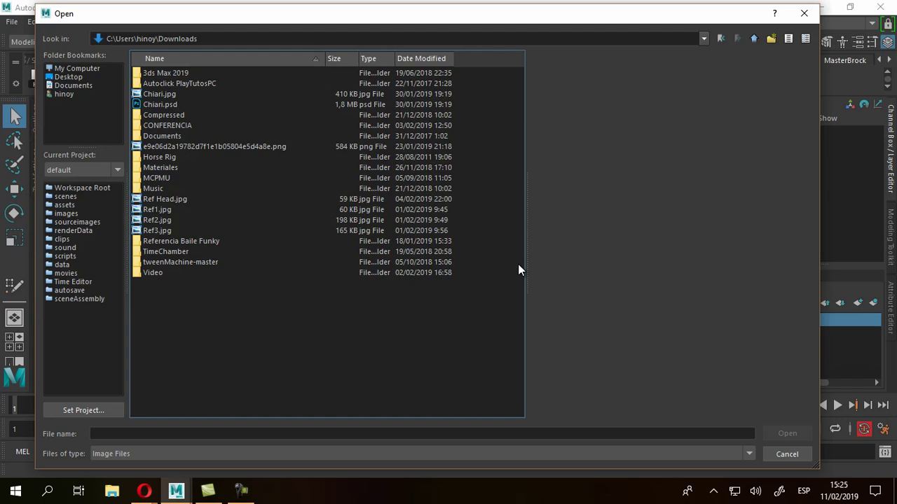
{"action": "key", "text": "e"}
{"action": "key", "text": "Return"}
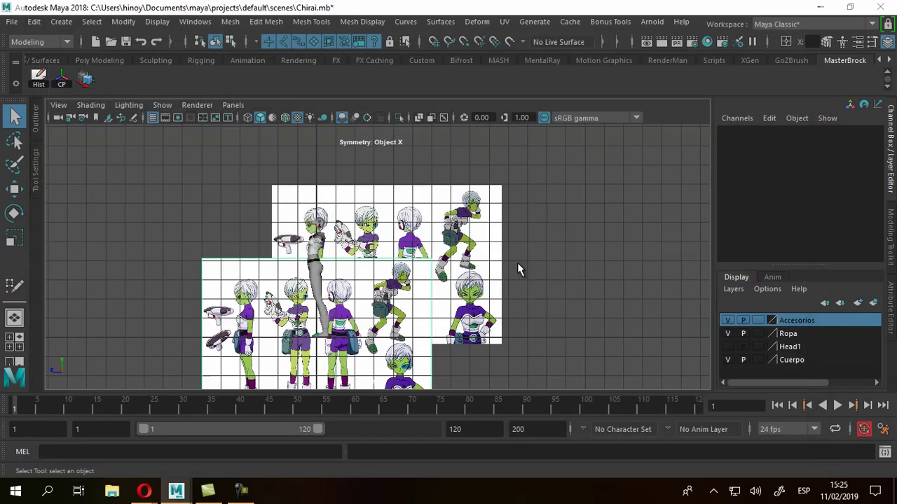
{"action": "scroll", "coordinate": [518, 270], "scroll_direction": "up", "scroll_amount": 2}
{"action": "scroll", "coordinate": [519, 270], "scroll_direction": "up", "scroll_amount": 3}
{"action": "scroll", "coordinate": [518, 269], "scroll_direction": "up", "scroll_amount": 2}
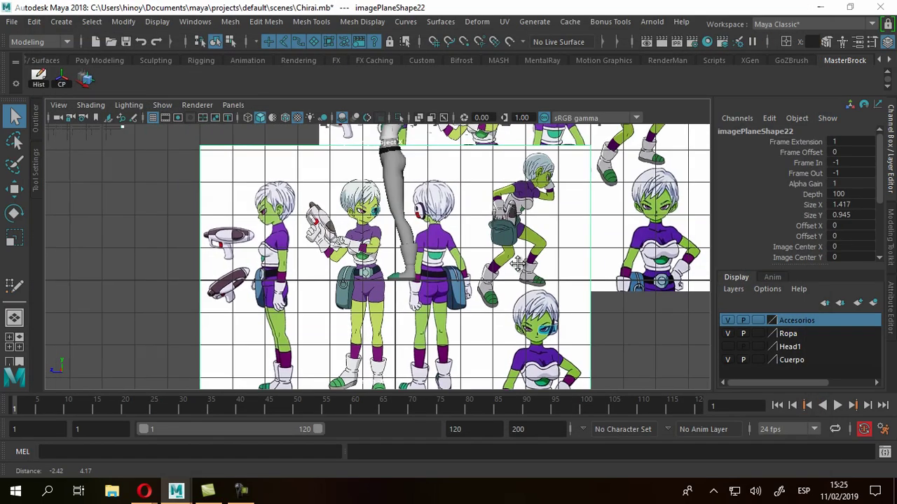
{"action": "scroll", "coordinate": [518, 270], "scroll_direction": "up", "scroll_amount": 2}
{"action": "scroll", "coordinate": [518, 263], "scroll_direction": "up", "scroll_amount": 3}
Zoom in on the right character's goggled head in the new reference, then maximize the perspective view
{"action": "middle_click_drag", "start_coordinate": [518, 263], "coordinate": [519, 269], "text": "alt"}
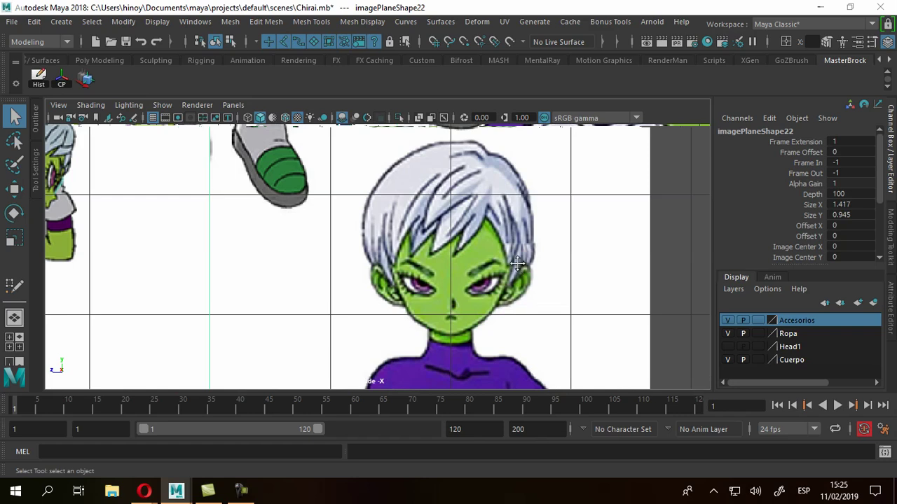
{"action": "middle_click_drag", "start_coordinate": [518, 270], "coordinate": [519, 269], "text": "alt"}
{"action": "scroll", "coordinate": [518, 270], "scroll_direction": "up", "scroll_amount": 2}
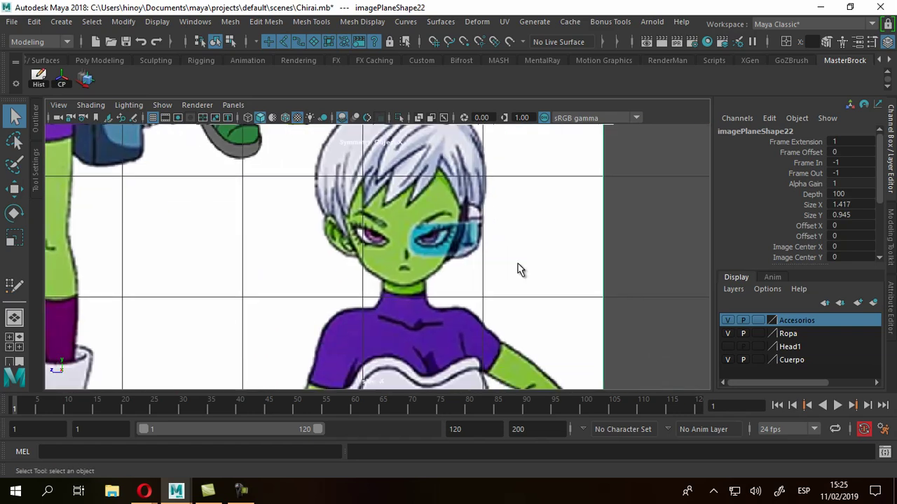
{"action": "scroll", "coordinate": [518, 270], "scroll_direction": "up", "scroll_amount": 2}
{"action": "scroll", "coordinate": [519, 270], "scroll_direction": "up", "scroll_amount": 2}
{"action": "scroll", "coordinate": [519, 270], "scroll_direction": "up", "scroll_amount": 1}
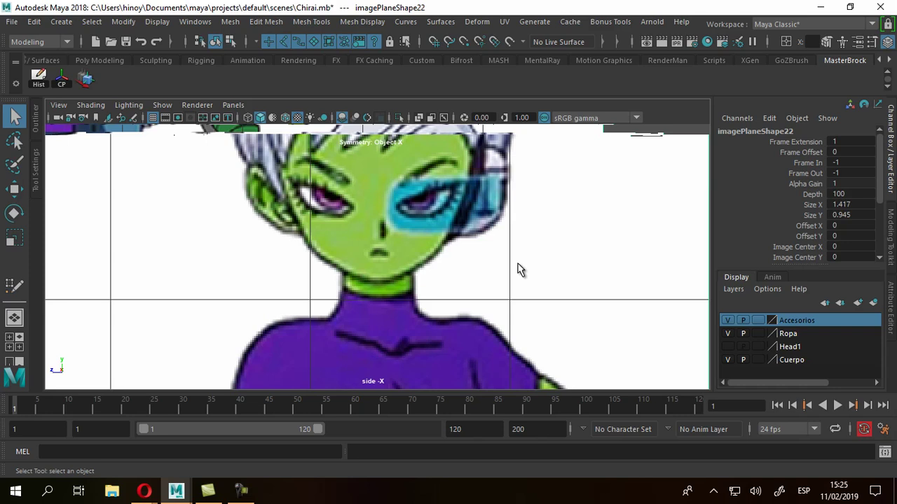
{"action": "scroll", "coordinate": [519, 270], "scroll_direction": "down", "scroll_amount": 2}
{"action": "scroll", "coordinate": [518, 269], "scroll_direction": "down", "scroll_amount": 2}
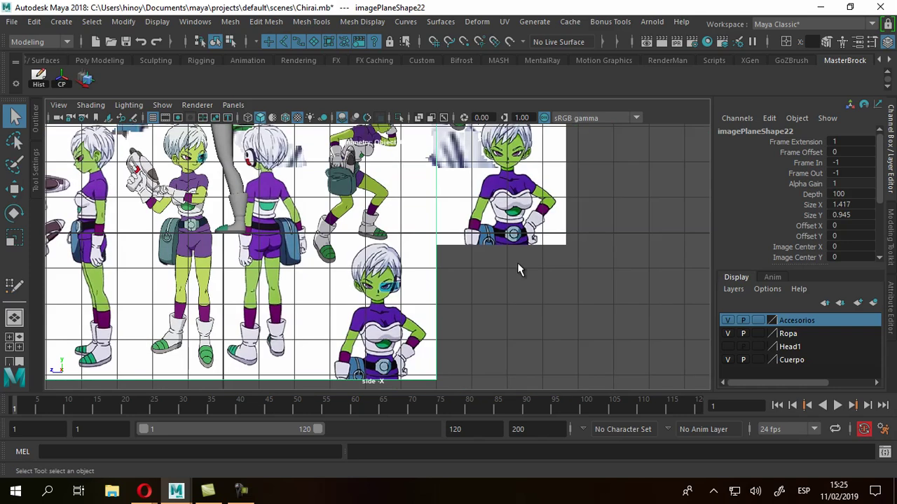
{"action": "scroll", "coordinate": [518, 270], "scroll_direction": "down", "scroll_amount": 2}
{"action": "scroll", "coordinate": [519, 270], "scroll_direction": "down", "scroll_amount": 2}
{"action": "key", "text": "space"}
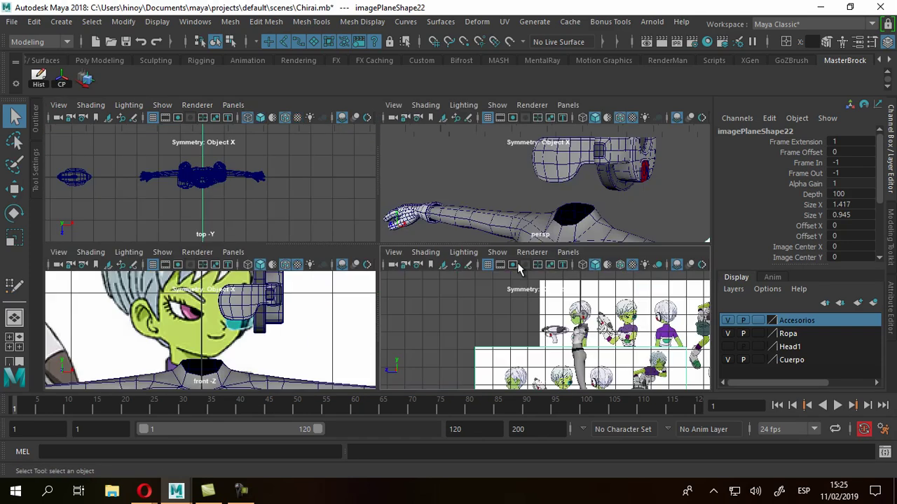
{"action": "key", "text": "space"}
Orbit the perspective view and select the inner ring of the round headset piece
{"action": "left_click_drag", "start_coordinate": [517, 263], "coordinate": [519, 270], "text": "alt"}
{"action": "scroll", "coordinate": [518, 270], "scroll_direction": "up", "scroll_amount": 1}
{"action": "scroll", "coordinate": [519, 270], "scroll_direction": "up", "scroll_amount": 2}
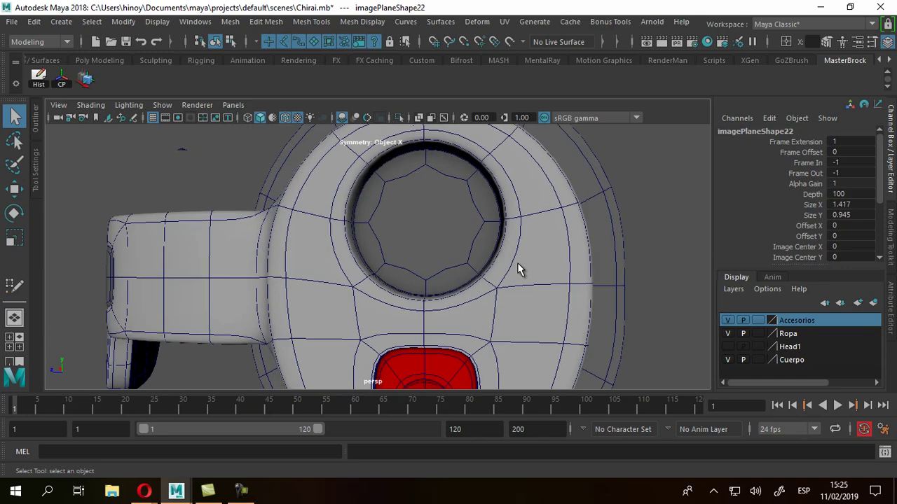
{"action": "left_click", "coordinate": [519, 269]}
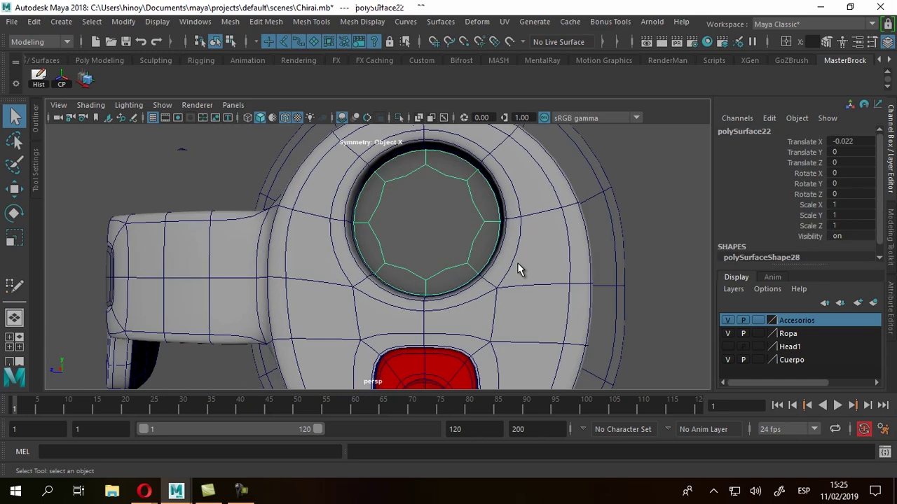
{"action": "scroll", "coordinate": [519, 269], "scroll_direction": "down", "scroll_amount": 1}
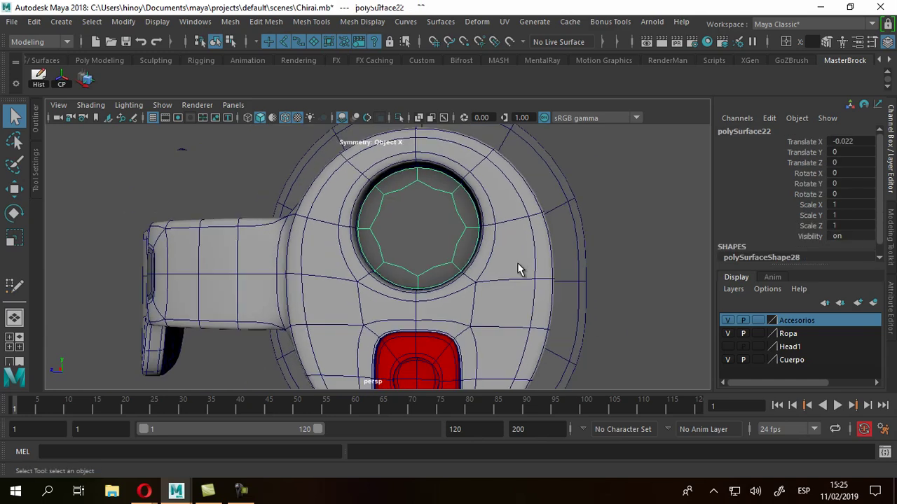
{"action": "left_click_drag", "start_coordinate": [519, 270], "coordinate": [519, 270], "text": "alt"}
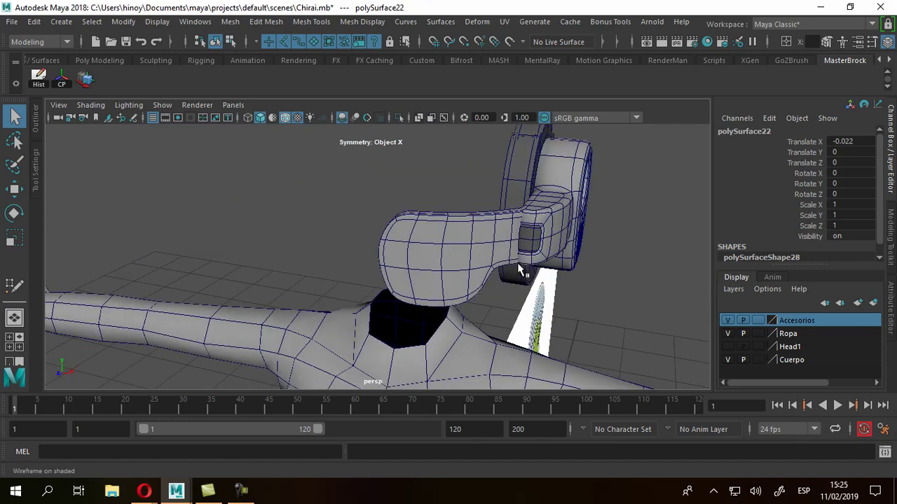
Turn off wireframe-on-shaded and pull back to see the whole character beside the reference
{"action": "key", "text": "5"}
{"action": "scroll", "coordinate": [519, 270], "scroll_direction": "down", "scroll_amount": 3}
{"action": "scroll", "coordinate": [519, 270], "scroll_direction": "down", "scroll_amount": 3}
{"action": "scroll", "coordinate": [519, 270], "scroll_direction": "down", "scroll_amount": 2}
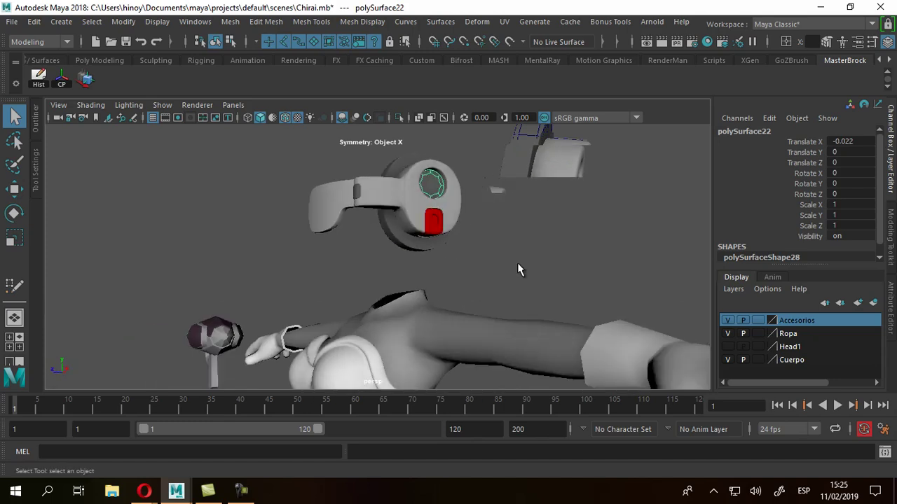
{"action": "scroll", "coordinate": [517, 265], "scroll_direction": "down", "scroll_amount": 2}
{"action": "left_click_drag", "start_coordinate": [517, 264], "coordinate": [518, 269], "text": "alt"}
{"action": "scroll", "coordinate": [516, 264], "scroll_direction": "down", "scroll_amount": 2}
{"action": "scroll", "coordinate": [517, 264], "scroll_direction": "down", "scroll_amount": 3}
{"action": "scroll", "coordinate": [519, 269], "scroll_direction": "down", "scroll_amount": 1}
Show the Head1 layer, hide the Ropa clothing layer, and select the head and body meshes
{"action": "left_click", "coordinate": [728, 346]}
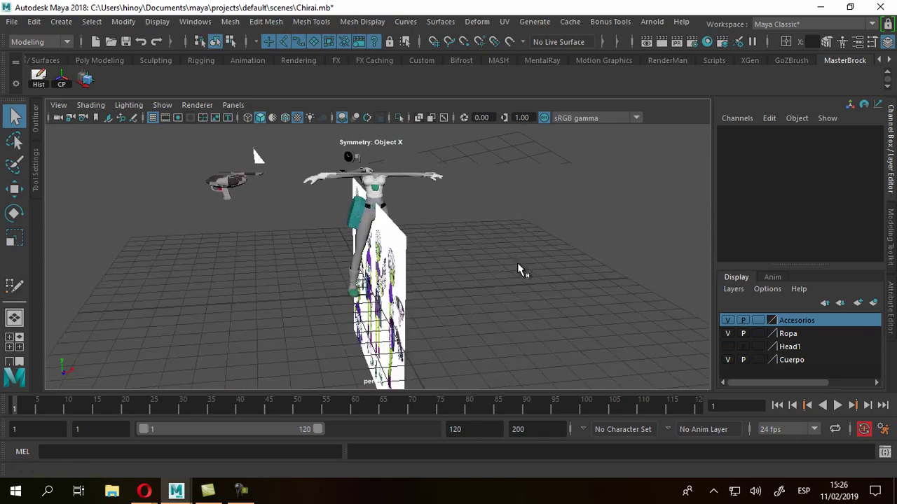
{"action": "mouse_move", "coordinate": [519, 270]}
{"action": "left_mouse_down", "text": "alt"}
{"action": "mouse_move", "coordinate": [517, 257]}
{"action": "mouse_move", "coordinate": [519, 270]}
{"action": "left_mouse_up", "text": "alt"}
{"action": "left_click", "coordinate": [519, 269]}
{"action": "left_click", "coordinate": [727, 333]}
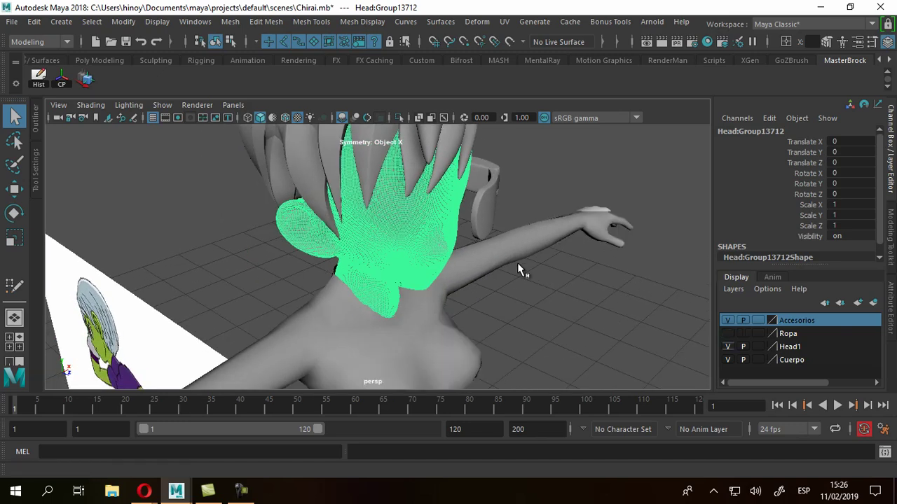
{"action": "left_click", "coordinate": [727, 347]}
{"action": "left_click", "coordinate": [727, 347]}
{"action": "left_click", "coordinate": [518, 270]}
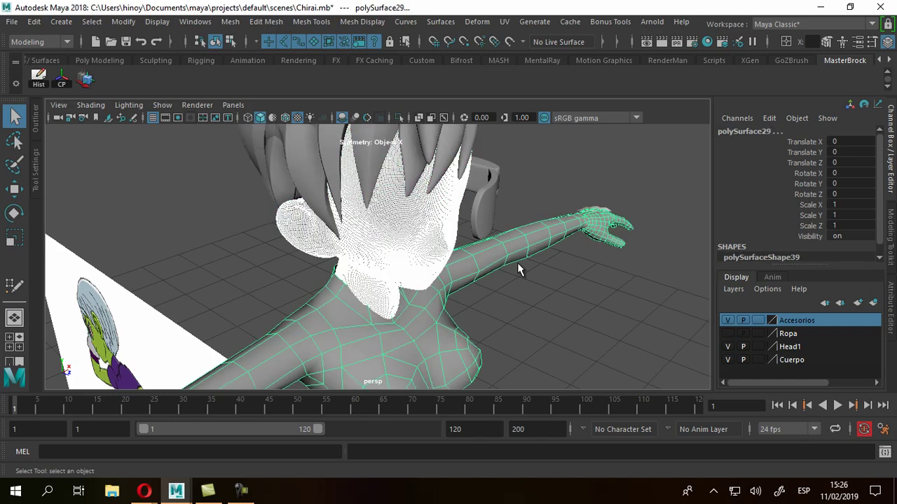
Step through the hair pieces from the front, then minimize Maya and launch ZBrush 2018
{"action": "left_click_drag", "start_coordinate": [519, 269], "coordinate": [518, 263], "text": "alt"}
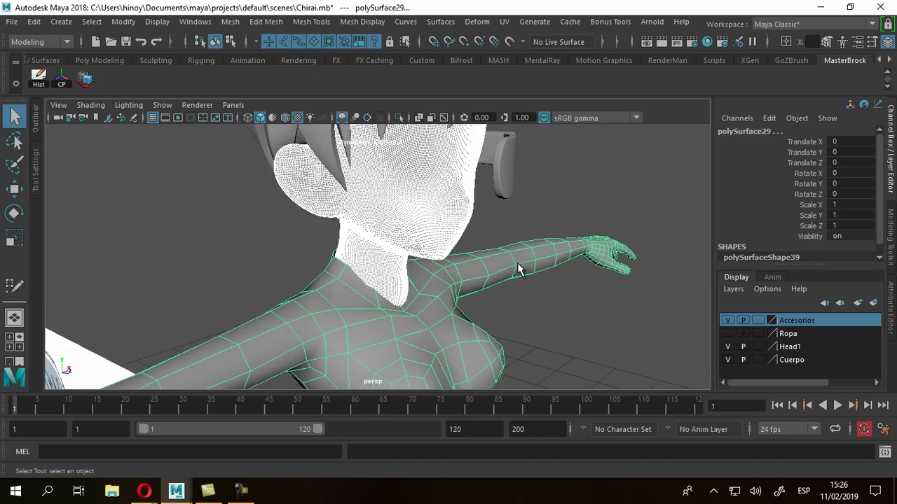
{"action": "left_click_drag", "start_coordinate": [518, 269], "coordinate": [517, 264], "text": "alt"}
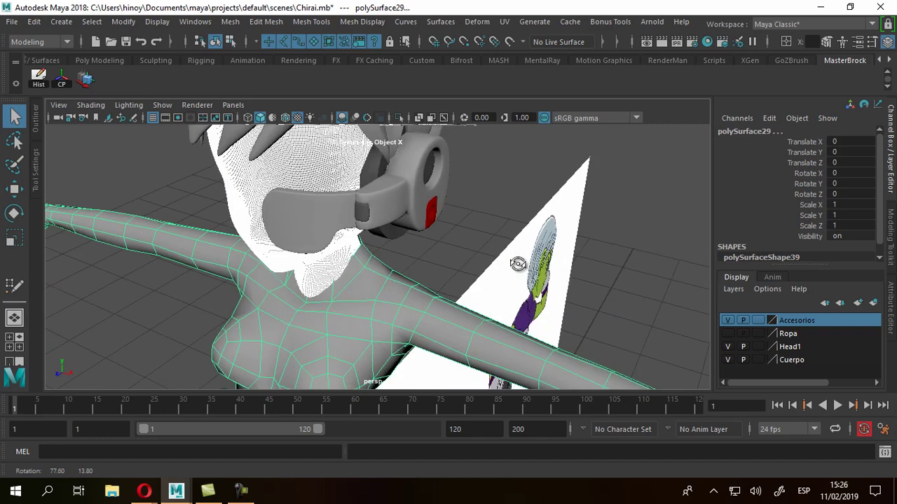
{"action": "right_click_drag", "start_coordinate": [518, 264], "coordinate": [518, 264], "text": "alt"}
{"action": "key", "text": "ctrl+z"}
{"action": "key", "text": "ctrl+z"}
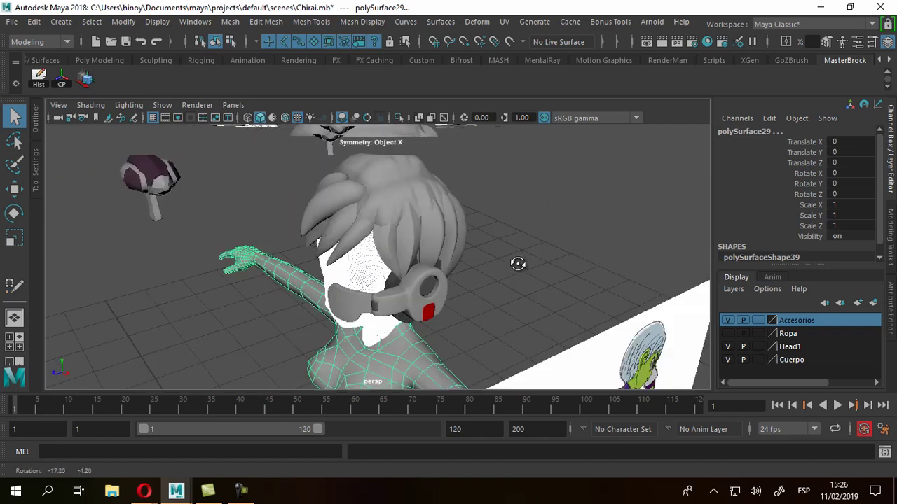
{"action": "key", "text": "ctrl+z"}
{"action": "key", "text": "ctrl+z"}
{"action": "key", "text": "ctrl+z"}
{"action": "key", "text": "ctrl+z"}
{"action": "key", "text": "ctrl+z"}
{"action": "key", "text": "ctrl+z"}
{"action": "key", "text": "ctrl+z"}
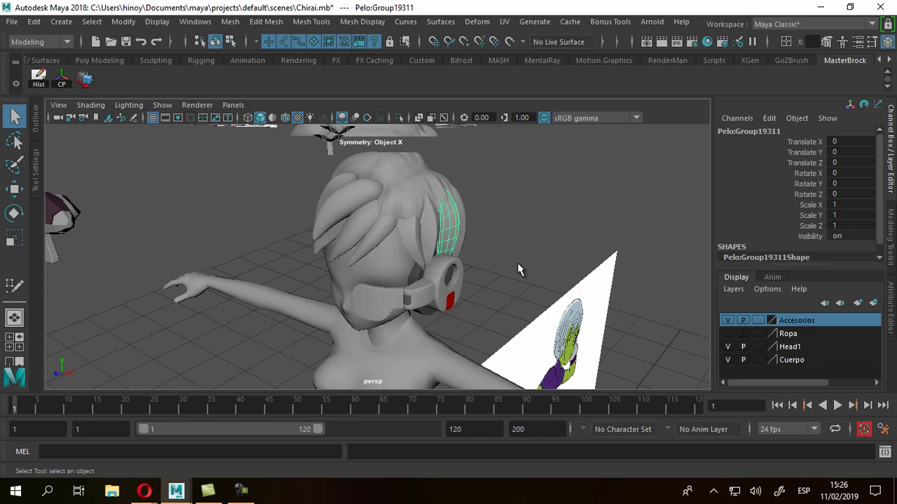
{"action": "key", "text": "ctrl+z"}
{"action": "key", "text": "ctrl+z"}
{"action": "key", "text": "ctrl+z"}
{"action": "key", "text": "ctrl+z"}
{"action": "key", "text": "ctrl+z"}
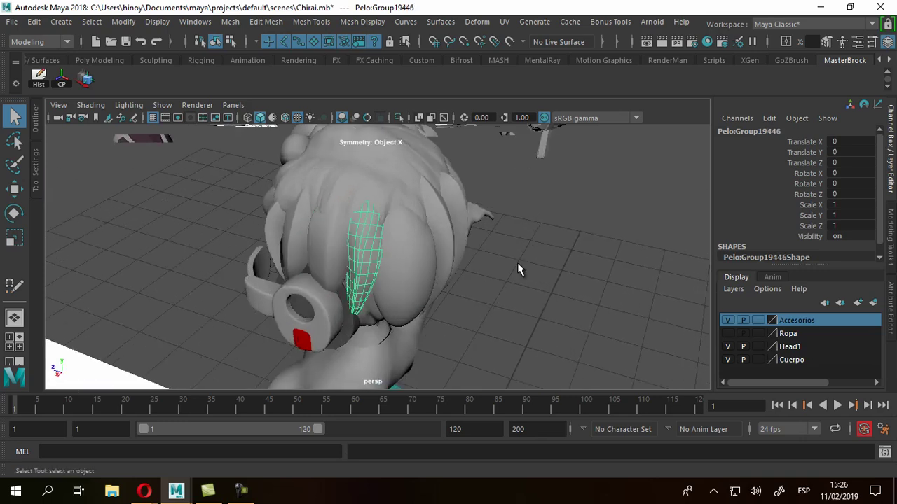
{"action": "key", "text": "ctrl+z"}
{"action": "key", "text": "super+d"}
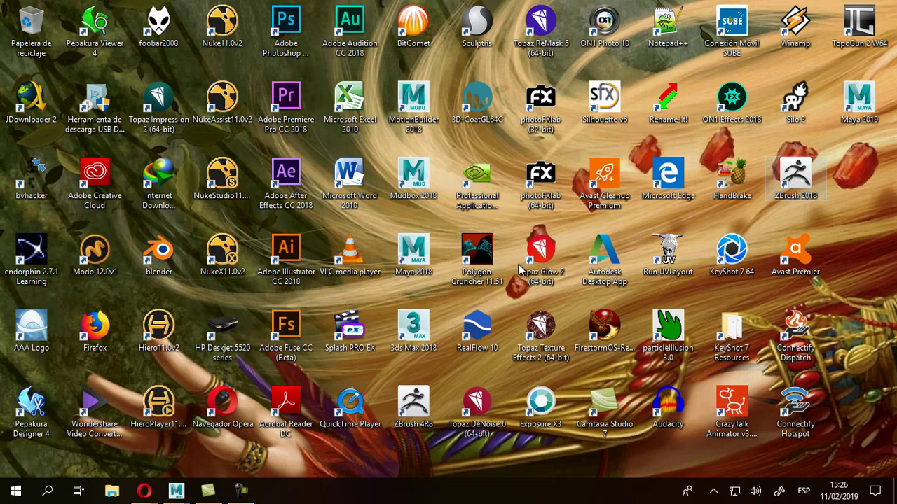
{"action": "key", "text": "Return"}
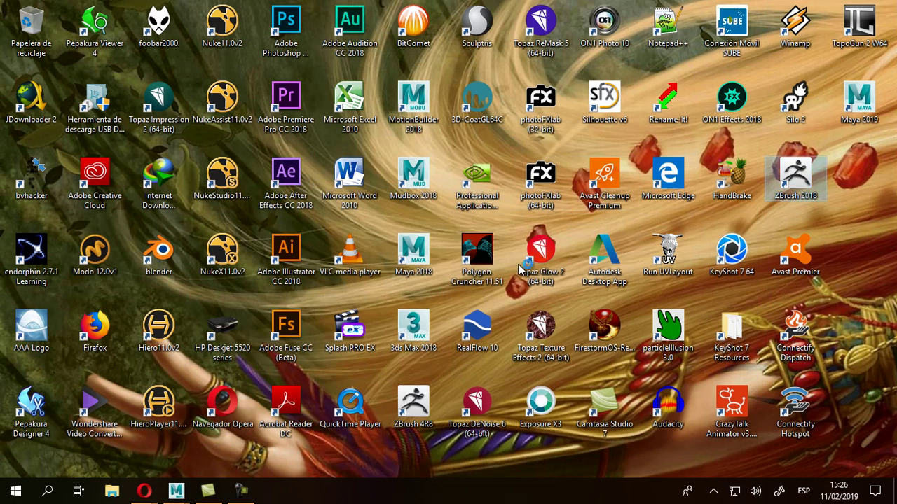
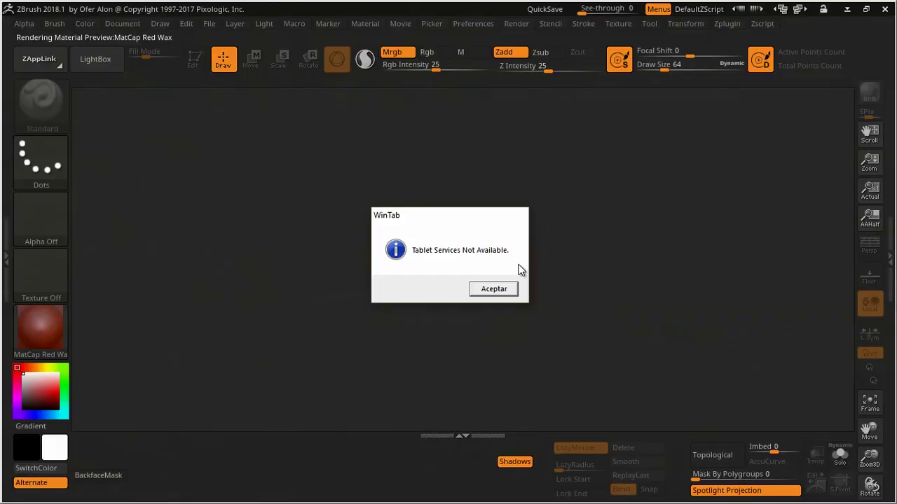
Dismiss the WinTab 'Tablet Services Not Available' warning so the DemoAnimeHead project loads
{"action": "key", "text": "Return"}
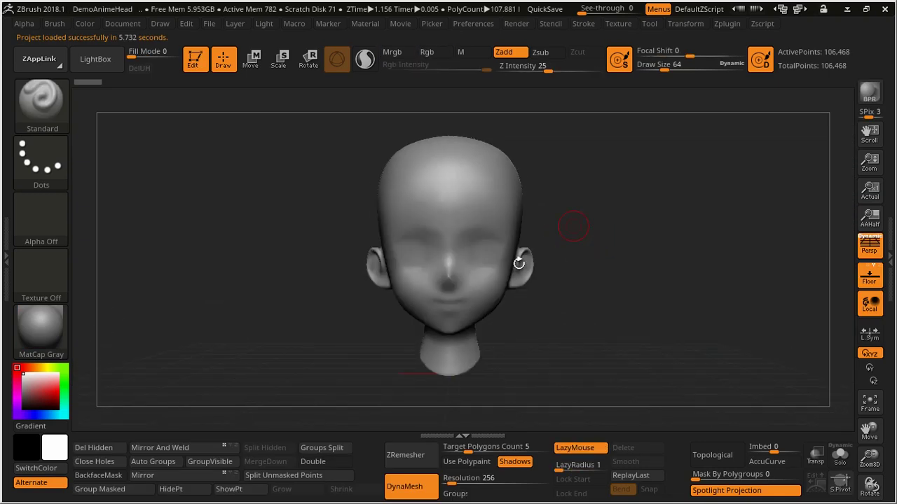
Turn off perspective and import Ref Head as the Draw Front-Back reference map
{"action": "key", "text": "p"}
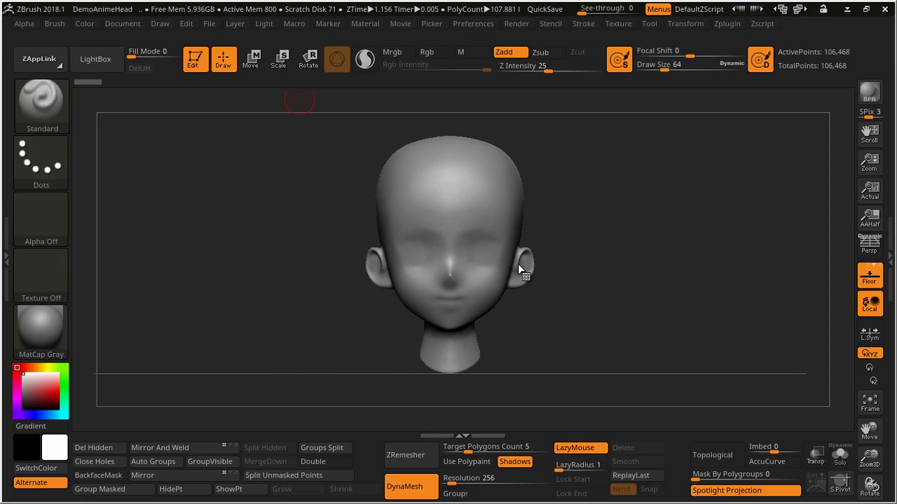
{"action": "key", "text": "d"}
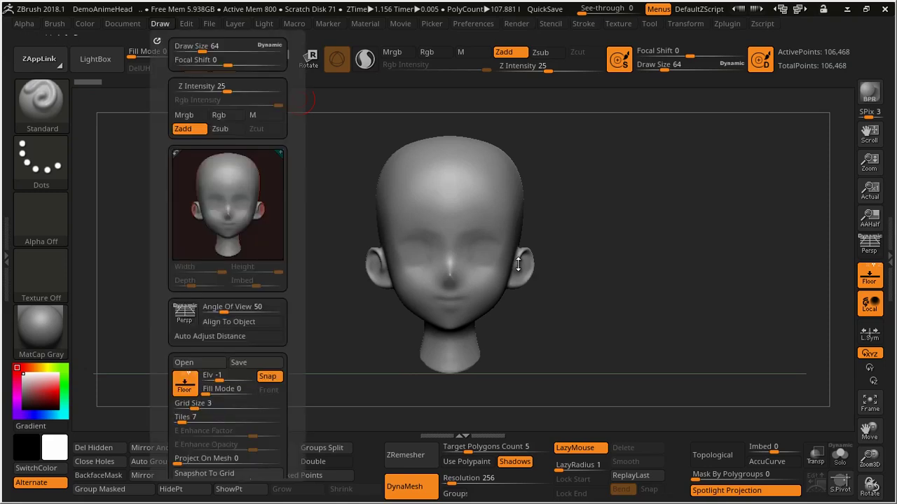
{"action": "scroll", "coordinate": [228, 280], "scroll_direction": "down", "scroll_amount": 5}
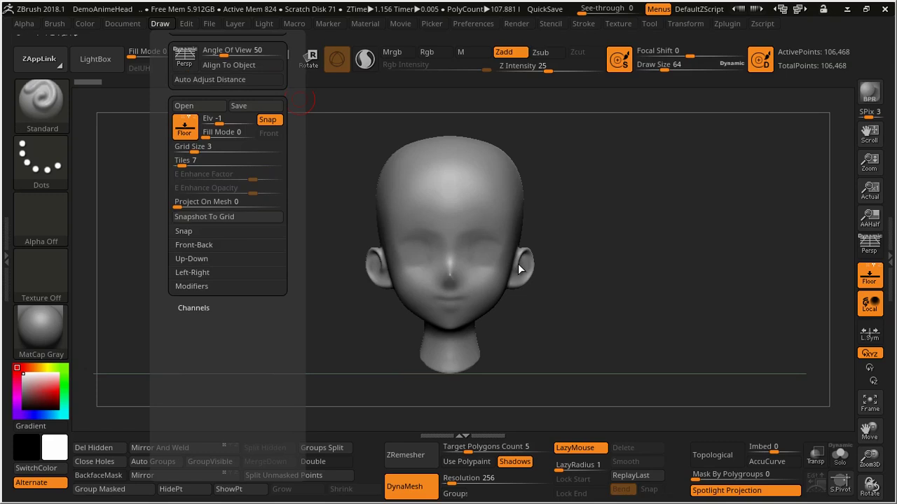
{"action": "left_click", "coordinate": [194, 244]}
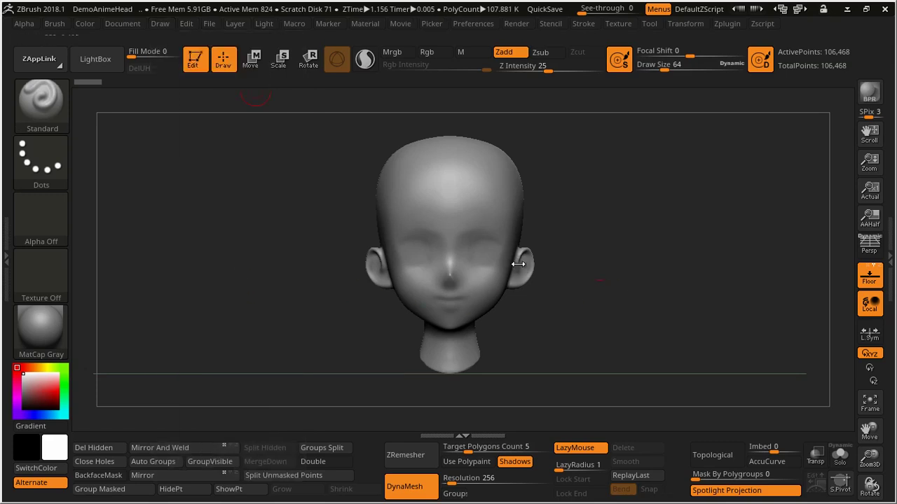
{"action": "left_click", "coordinate": [160, 23]}
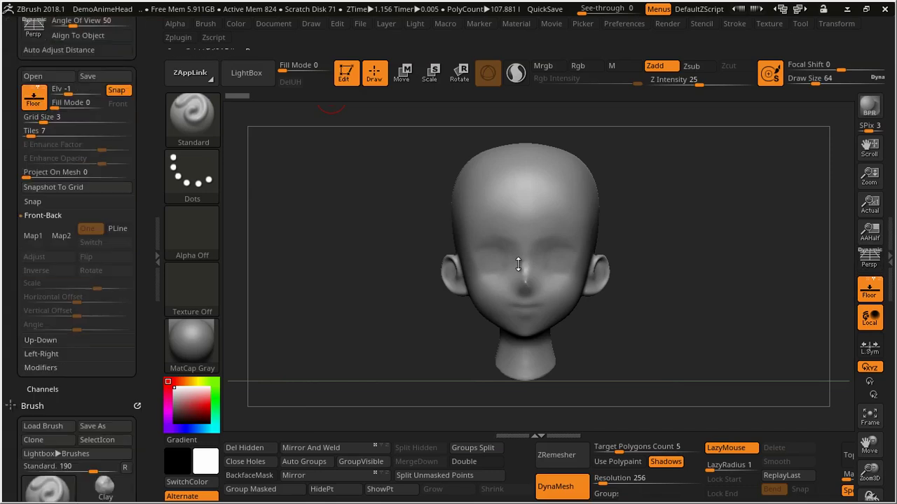
{"action": "key", "text": "t"}
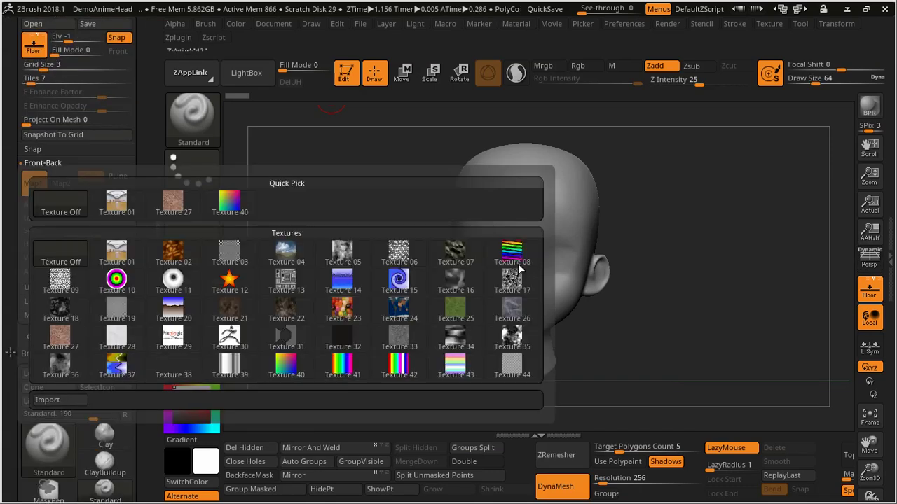
{"action": "left_click", "coordinate": [49, 400]}
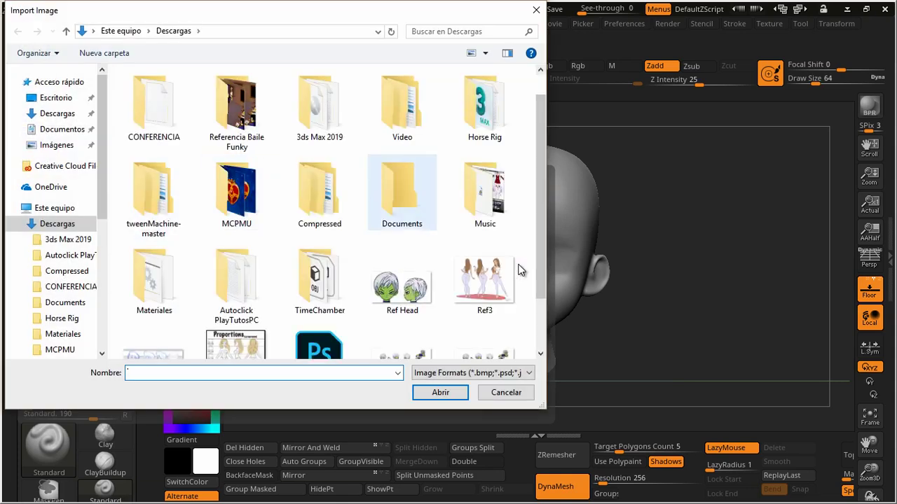
{"action": "type", "text": "Ref Head"}
{"action": "key", "text": "Return"}
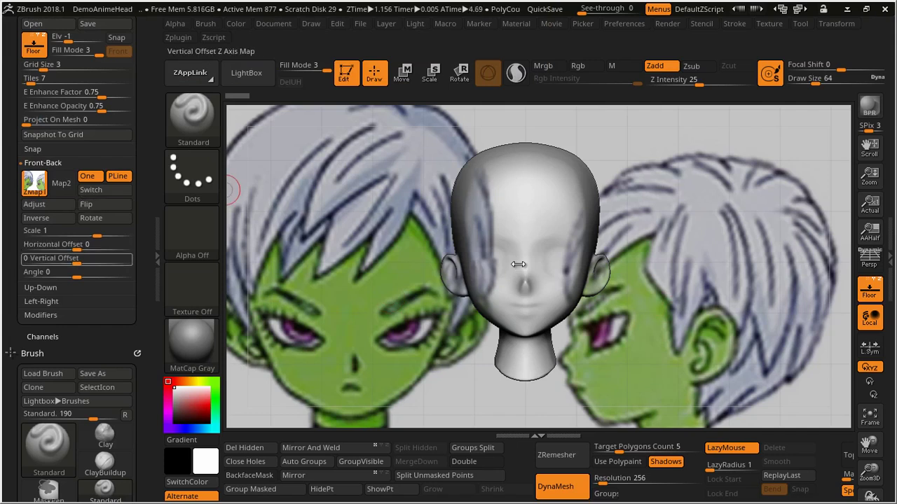
Set the reference to Scale 0.64511, Horizontal Offset 0.3103 and Vertical Offset -0.07571
{"action": "left_click_drag", "start_coordinate": [77, 243], "coordinate": [114, 244]}
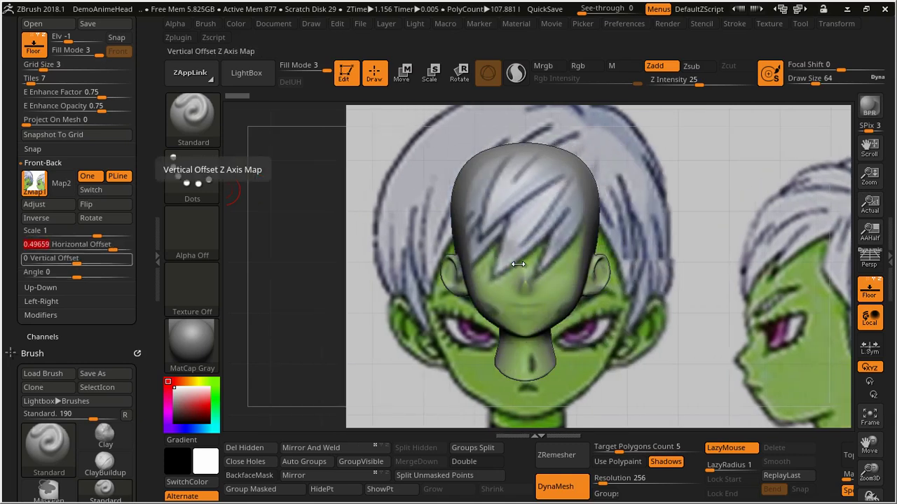
{"action": "left_click_drag", "start_coordinate": [518, 264], "coordinate": [518, 263]}
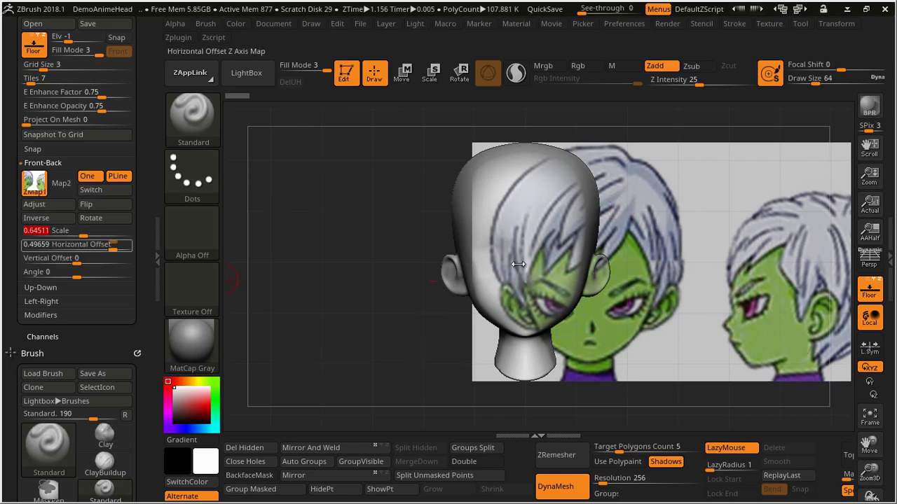
{"action": "left_click_drag", "start_coordinate": [517, 264], "coordinate": [518, 264]}
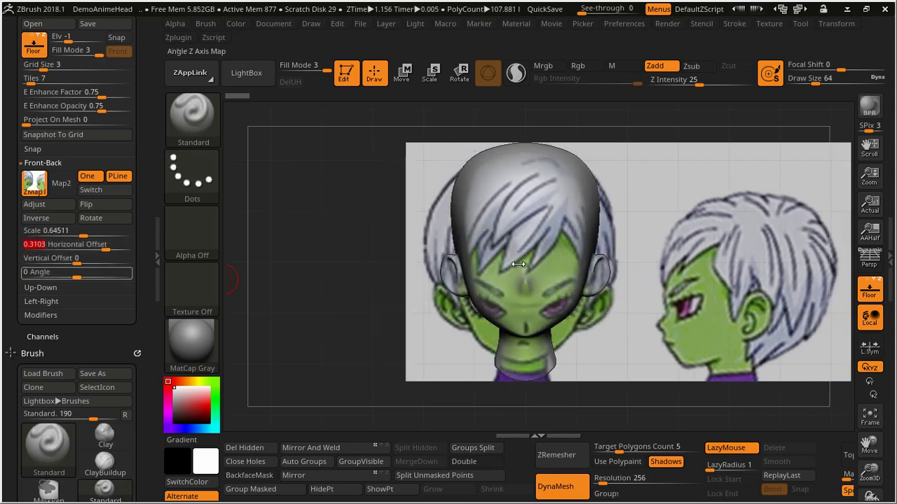
{"action": "left_click_drag", "start_coordinate": [518, 264], "coordinate": [518, 264]}
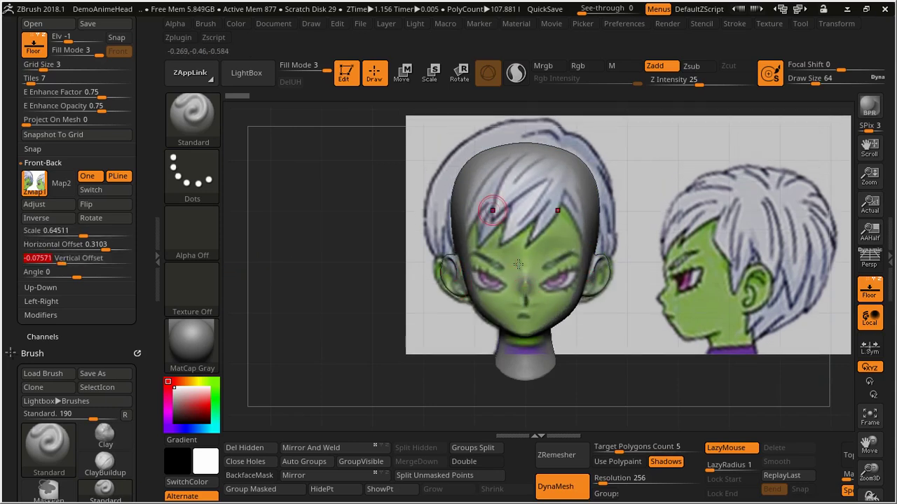
{"action": "left_click", "coordinate": [64, 244]}
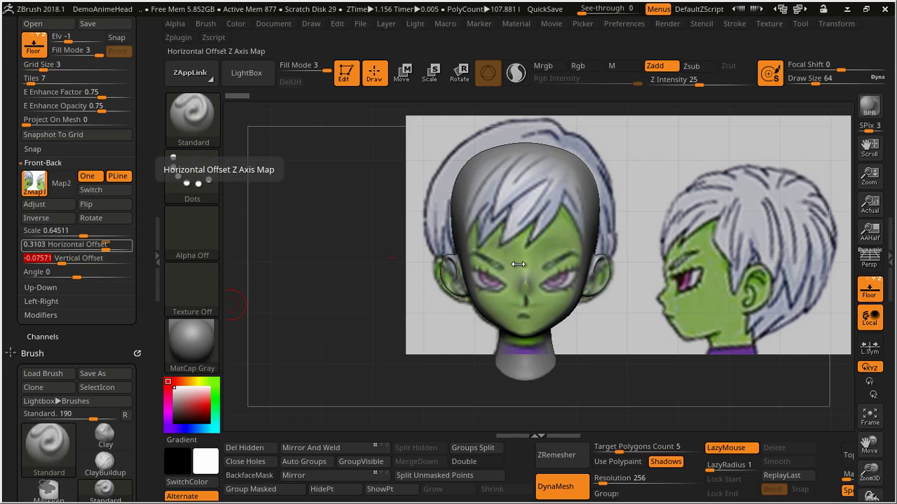
{"action": "left_click_drag", "start_coordinate": [519, 264], "coordinate": [518, 265]}
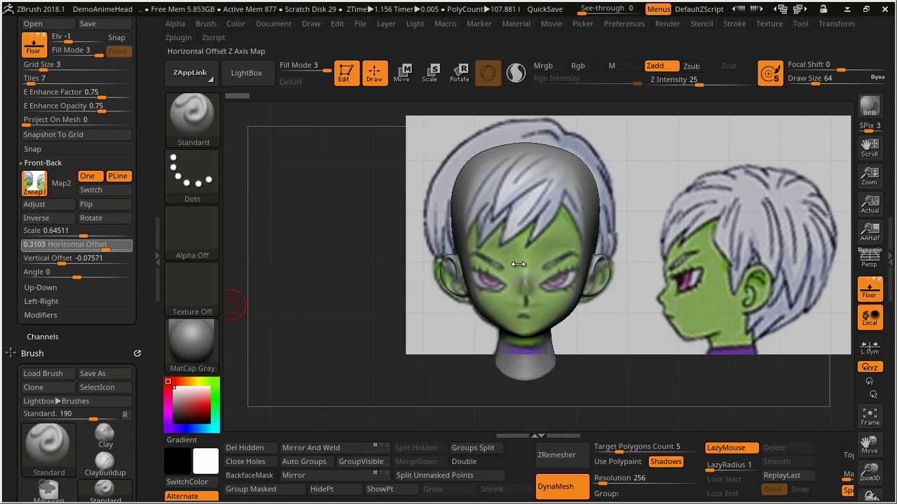
{"action": "left_click", "coordinate": [518, 264]}
Center the head and reference in view and close the left tray
{"action": "scroll", "coordinate": [518, 264], "scroll_direction": "up", "scroll_amount": 2}
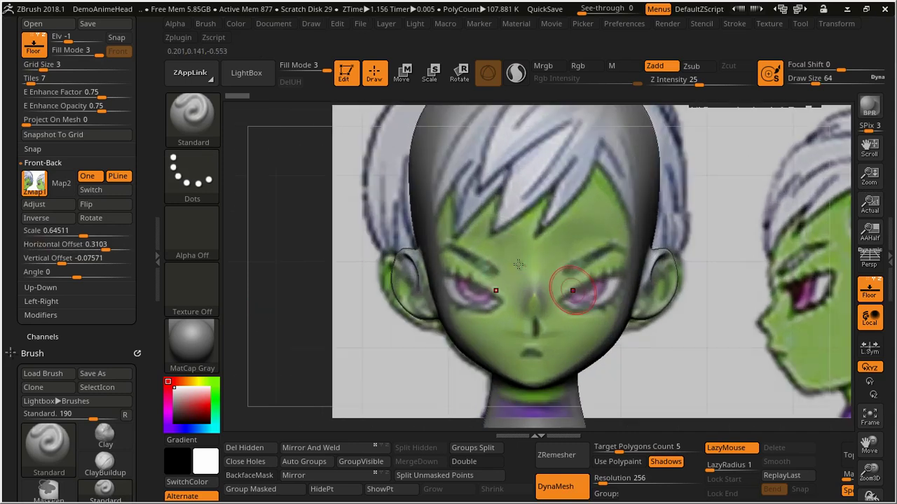
{"action": "left_click_drag", "start_coordinate": [518, 264], "coordinate": [519, 264], "text": "alt"}
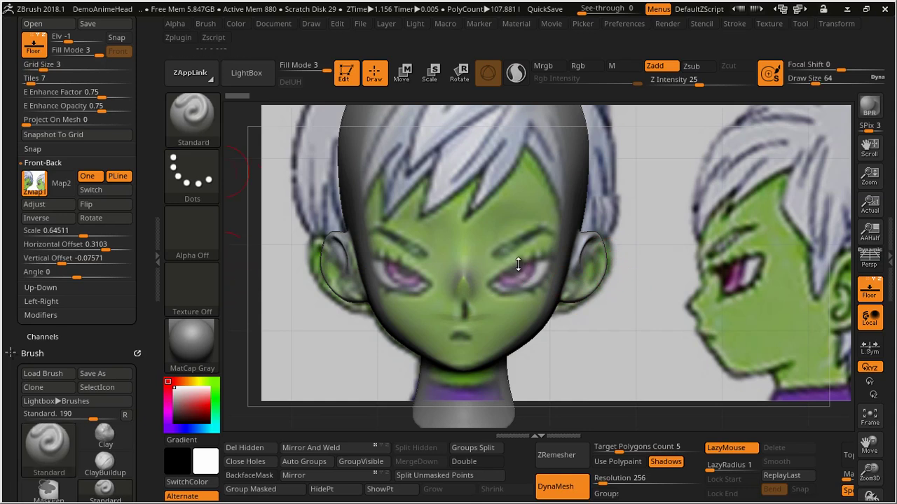
{"action": "left_click", "coordinate": [157, 257]}
{"action": "double_click", "coordinate": [158, 257]}
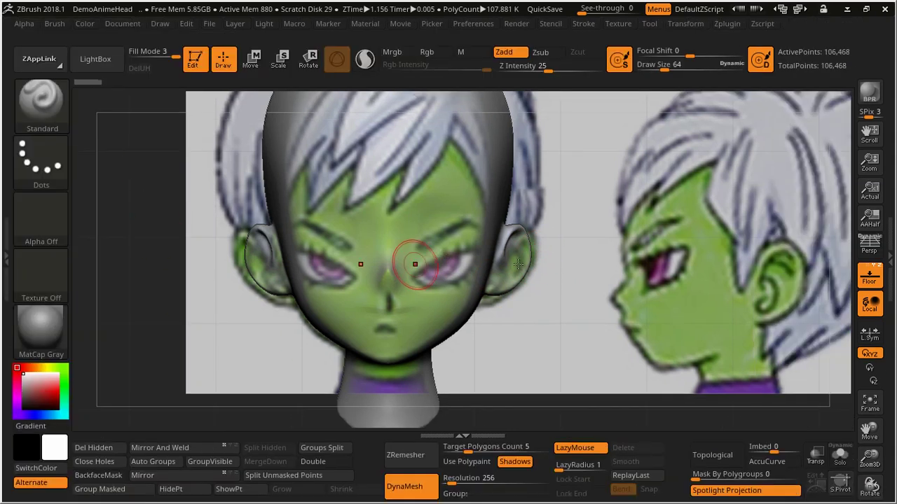
Select the Move brush with Focal Shift -42, raising Draw Size from 119 to 179
{"action": "key", "text": "b"}
{"action": "key", "text": "m"}
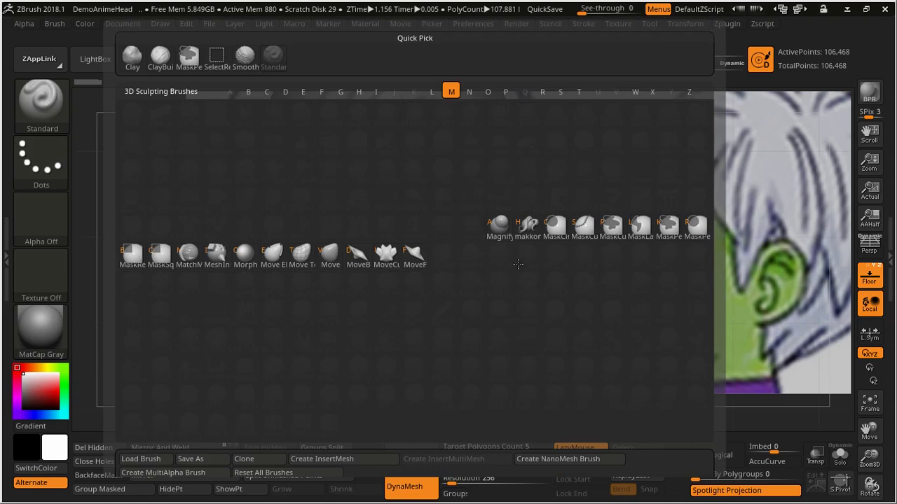
{"action": "key", "text": "v"}
{"action": "key", "text": "space"}
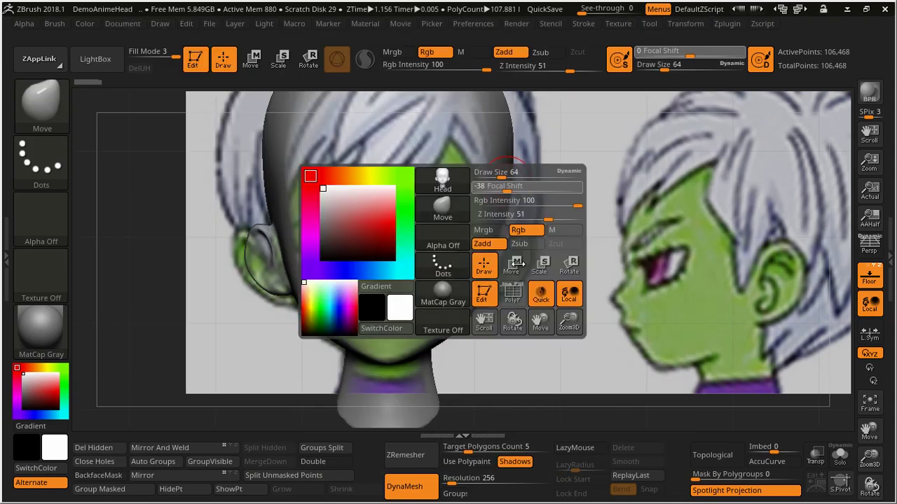
{"action": "key", "text": "space"}
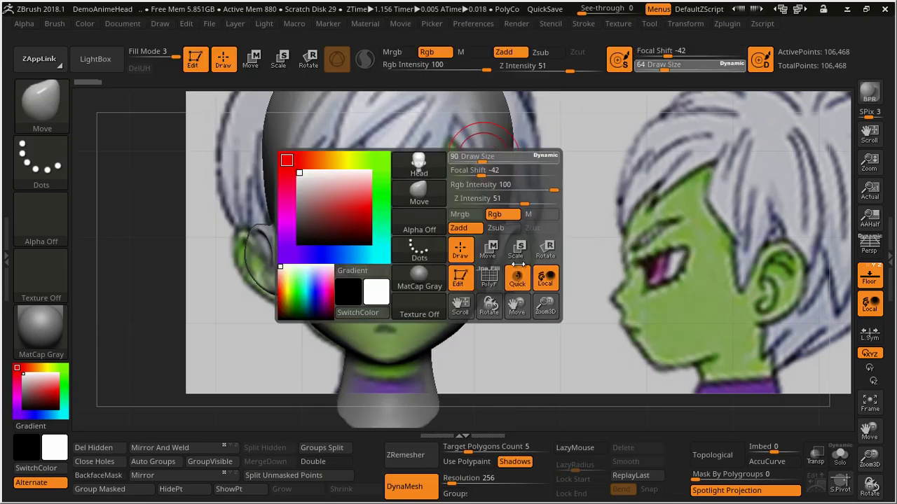
{"action": "left_click_drag", "start_coordinate": [517, 263], "coordinate": [518, 263]}
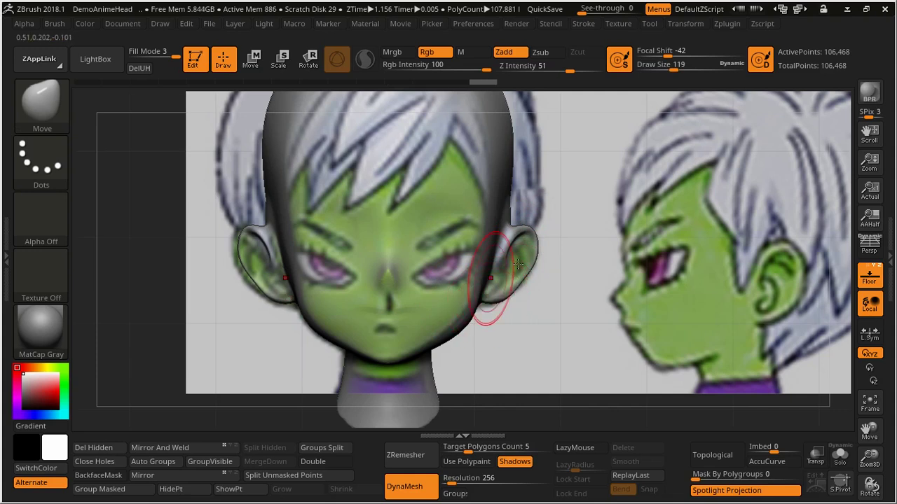
{"action": "left_click_drag", "start_coordinate": [517, 264], "coordinate": [518, 263]}
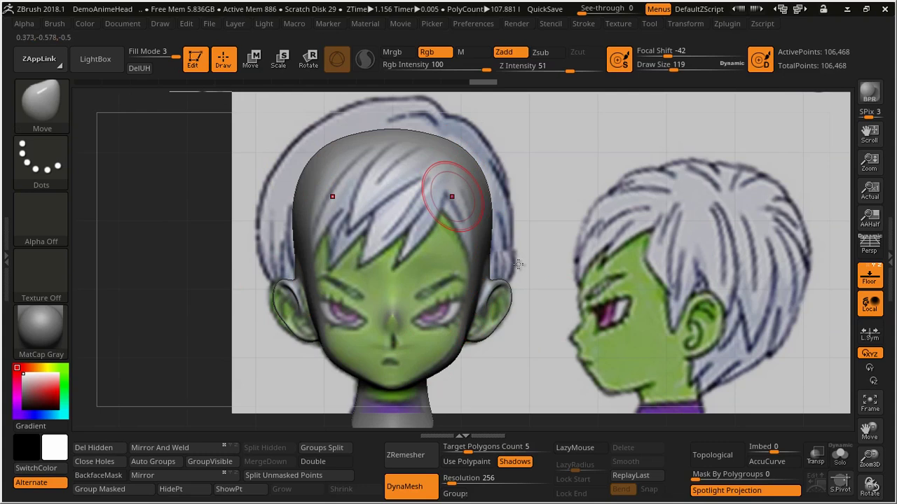
{"action": "key", "text": "space"}
{"action": "left_click_drag", "start_coordinate": [517, 263], "coordinate": [519, 264]}
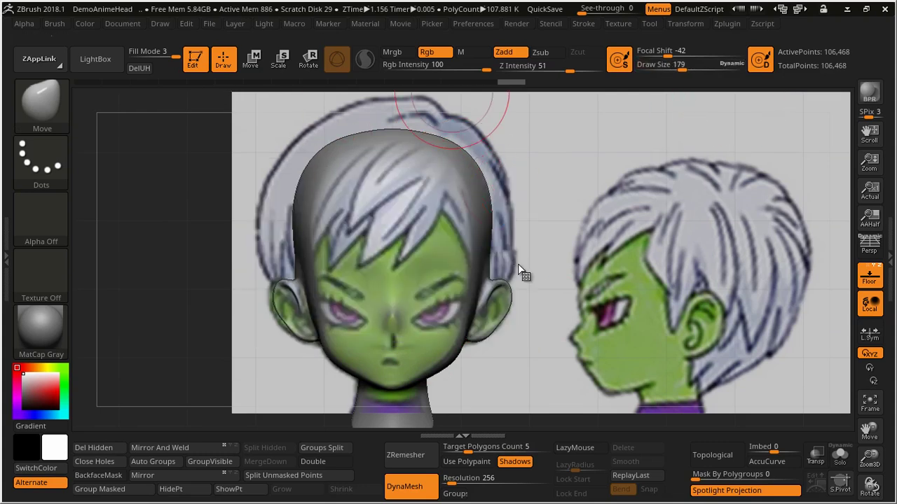
Open QS_287_UH.ZPR from LightBox QuickSave without saving the current project
{"action": "key", "text": "comma"}
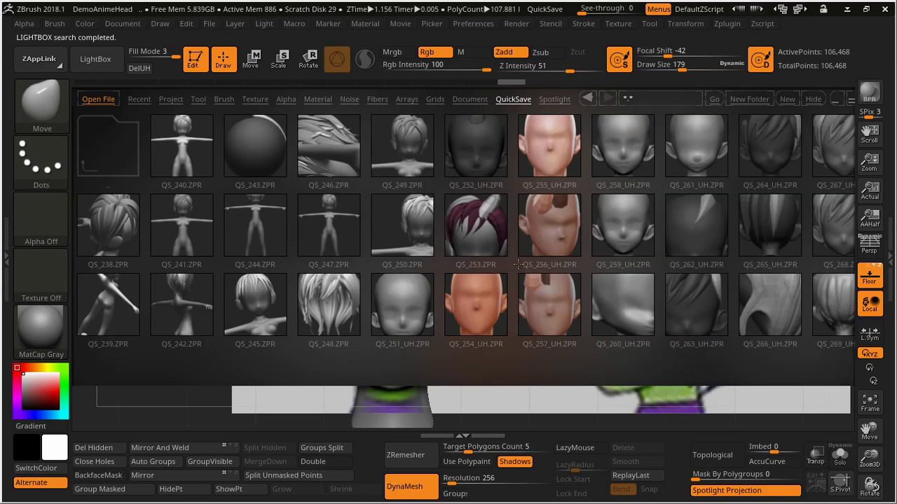
{"action": "scroll", "coordinate": [519, 264], "scroll_direction": "down", "scroll_amount": 5}
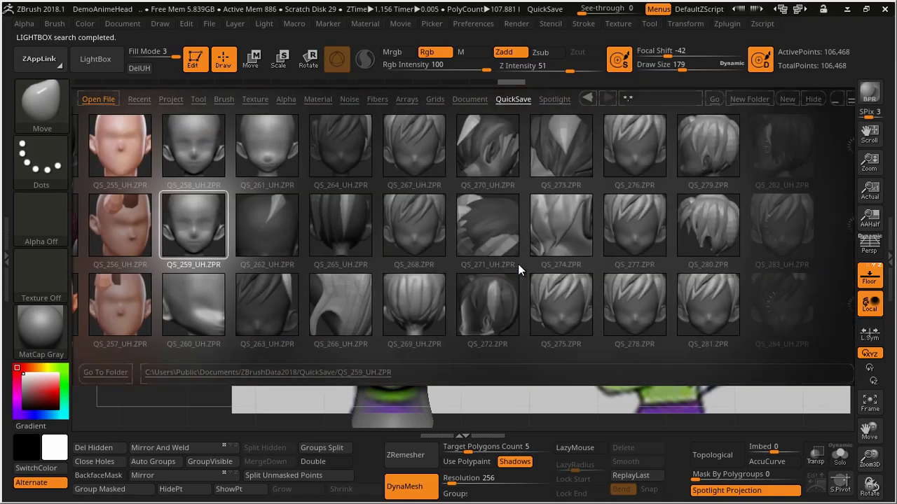
{"action": "scroll", "coordinate": [519, 263], "scroll_direction": "down", "scroll_amount": 2}
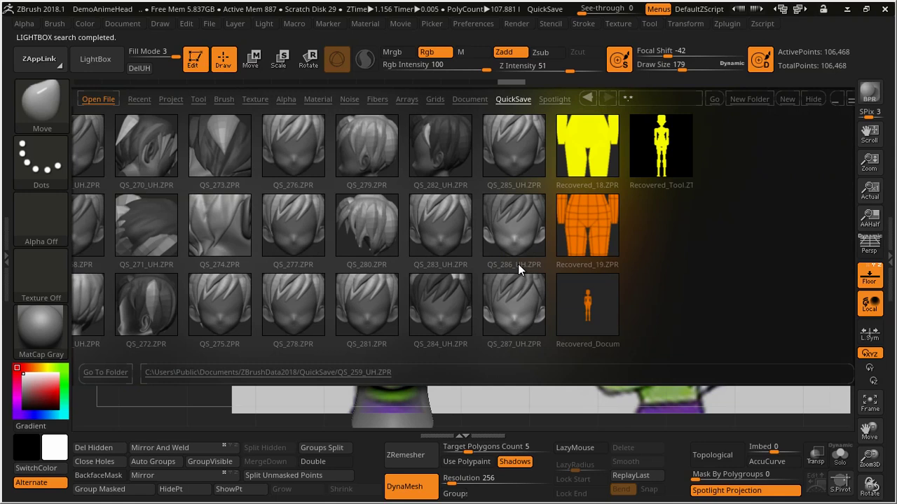
{"action": "left_click", "coordinate": [518, 267]}
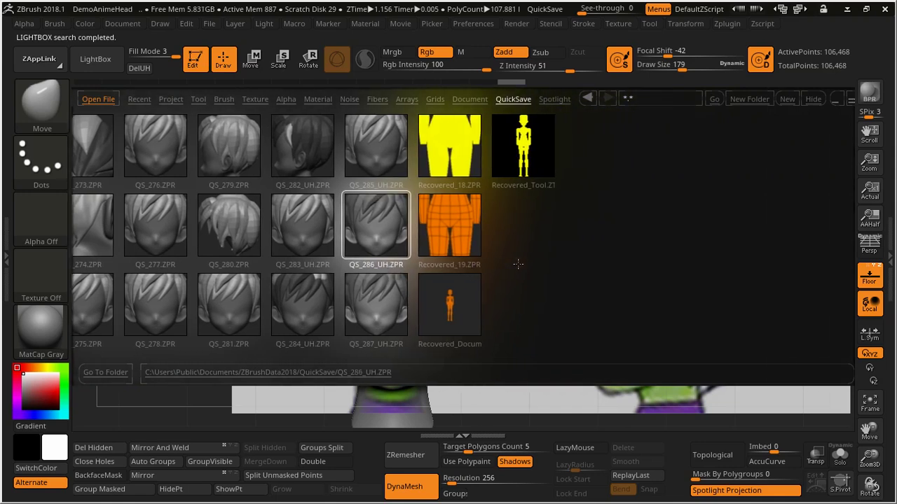
{"action": "double_click", "coordinate": [518, 264]}
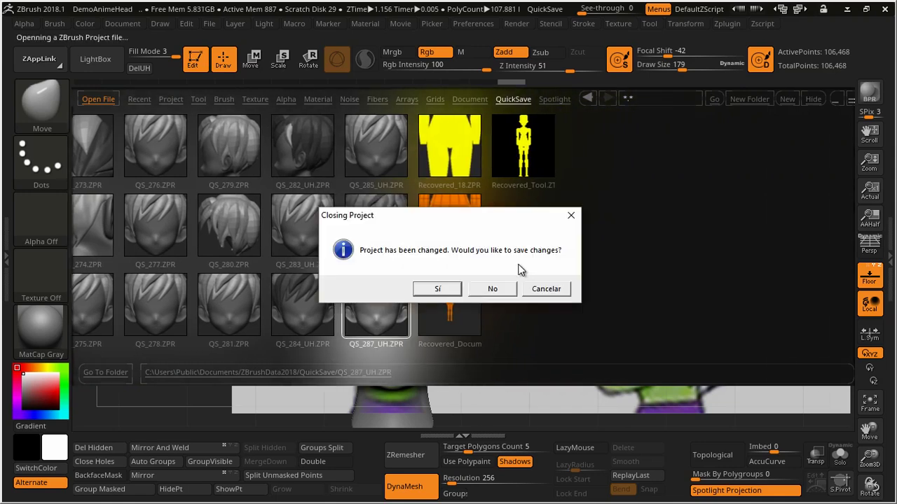
{"action": "key", "text": "n"}
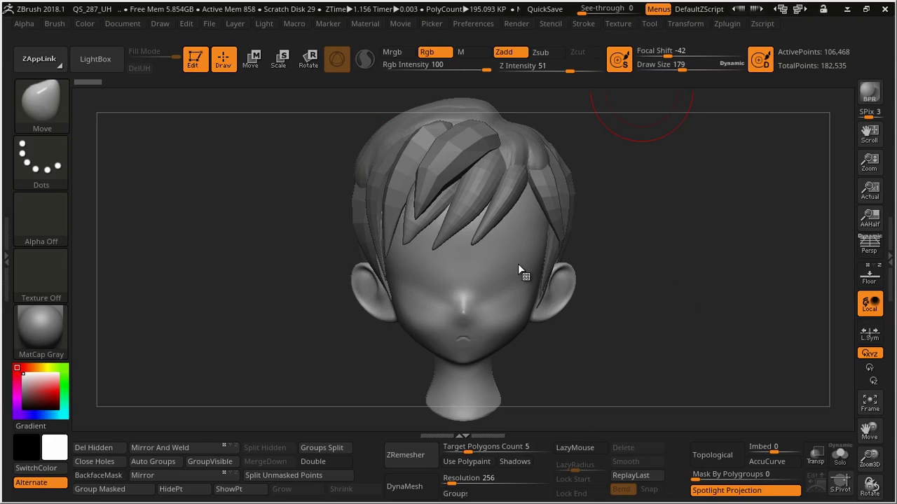
Import the Chiari character sheet image and add it to Spotlight
{"action": "key", "text": "t"}
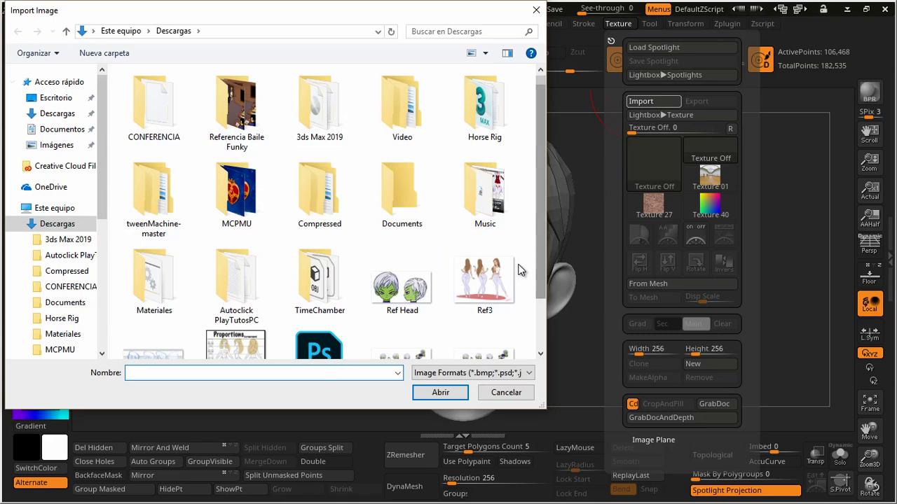
{"action": "scroll", "coordinate": [518, 270], "scroll_direction": "down", "scroll_amount": 1}
{"action": "double_click", "coordinate": [519, 269]}
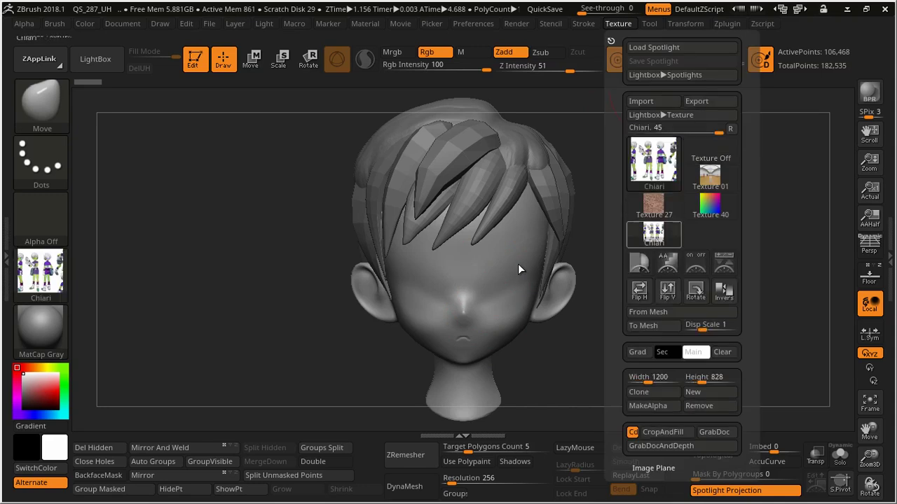
{"action": "left_click", "coordinate": [695, 263]}
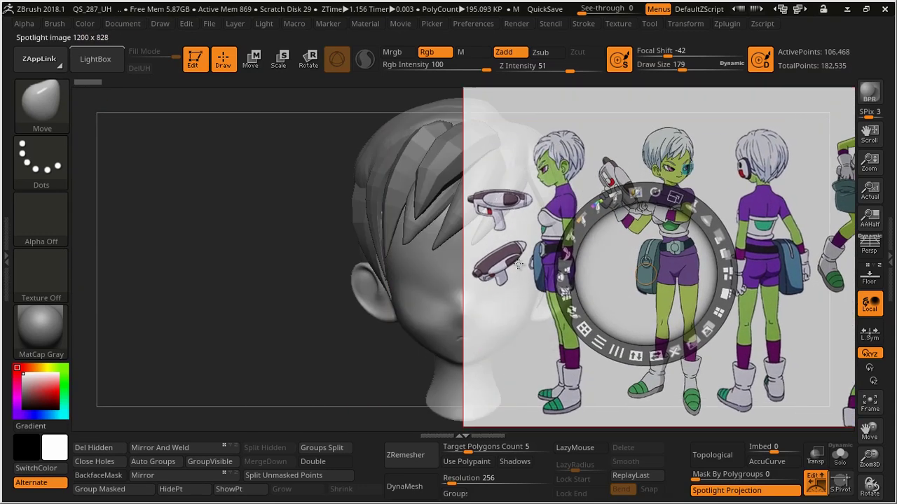
Scale and move the Chiari reference to the left and lower its opacity
{"action": "left_click_drag", "start_coordinate": [519, 269], "coordinate": [518, 264]}
{"action": "left_click_drag", "start_coordinate": [186, 259], "coordinate": [196, 335]}
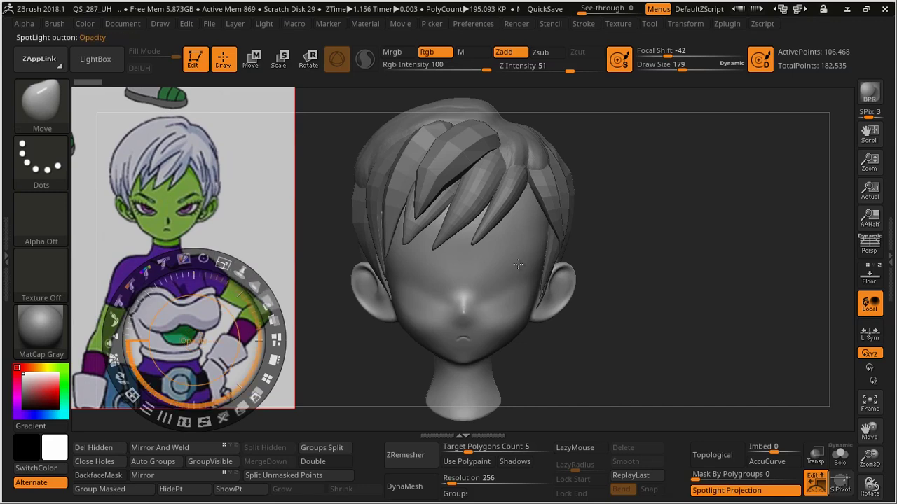
{"action": "left_click_drag", "start_coordinate": [223, 264], "coordinate": [224, 265]}
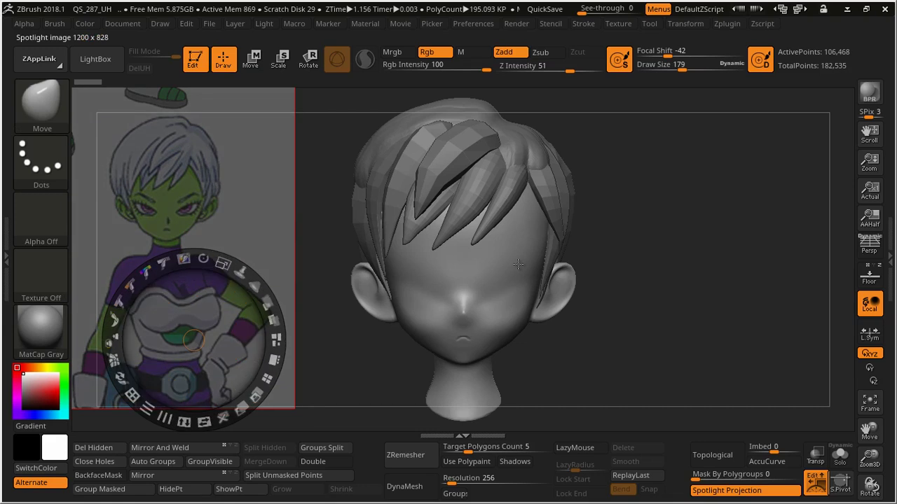
{"action": "key", "text": "z"}
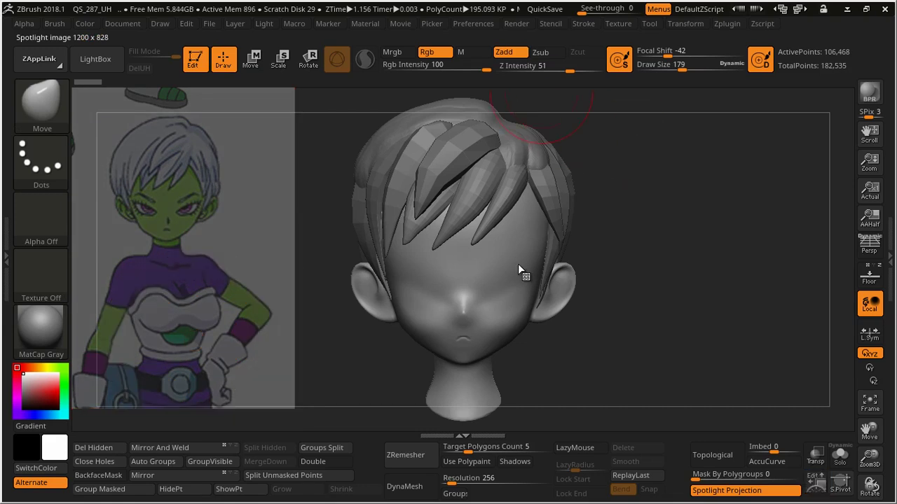
{"action": "key", "text": "F5"}
{"action": "key", "text": "F5"}
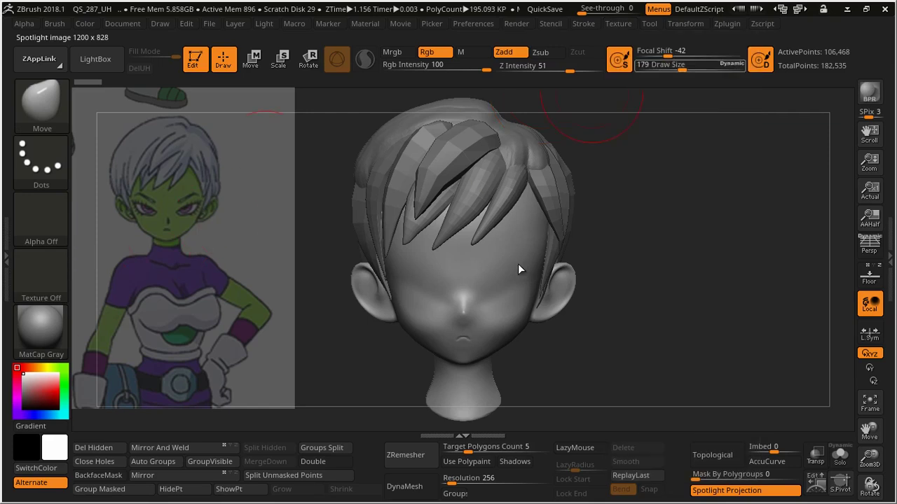
{"action": "key", "text": "F5"}
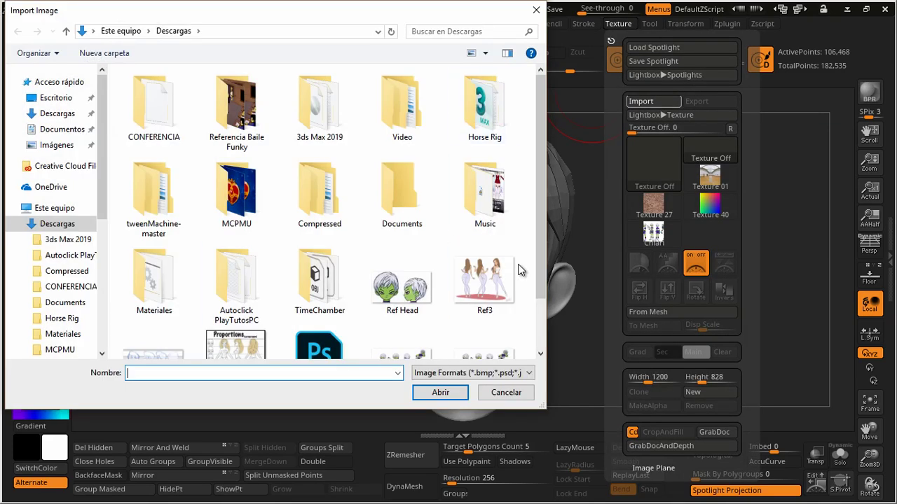
Import the Ref Head image and add it to Spotlight as a reference
{"action": "scroll", "coordinate": [521, 270], "scroll_direction": "down", "scroll_amount": 1}
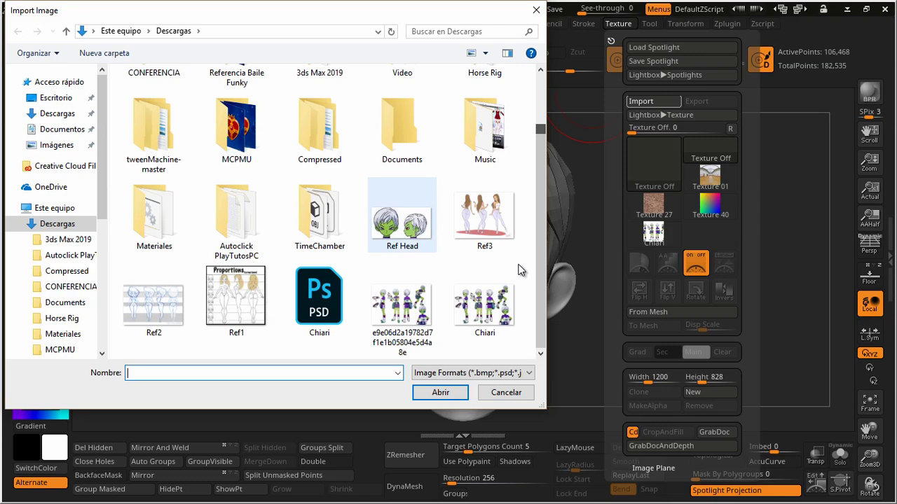
{"action": "key", "text": "Return"}
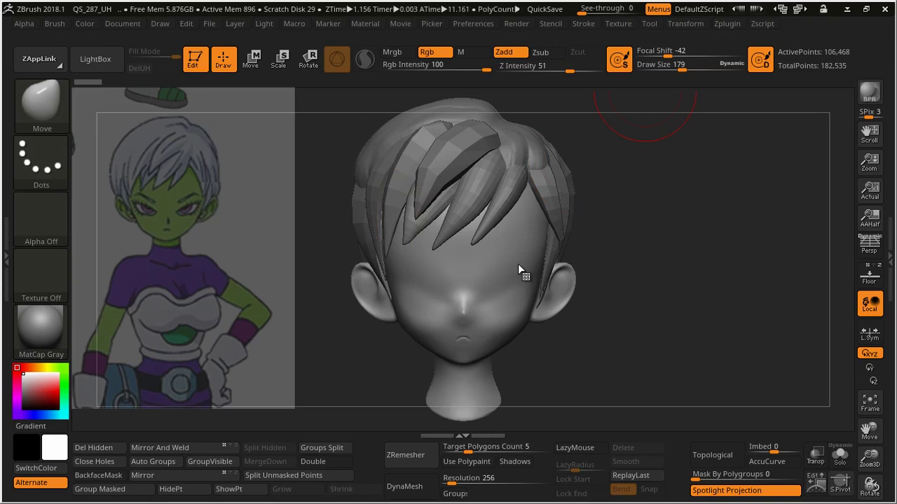
{"action": "key", "text": "t"}
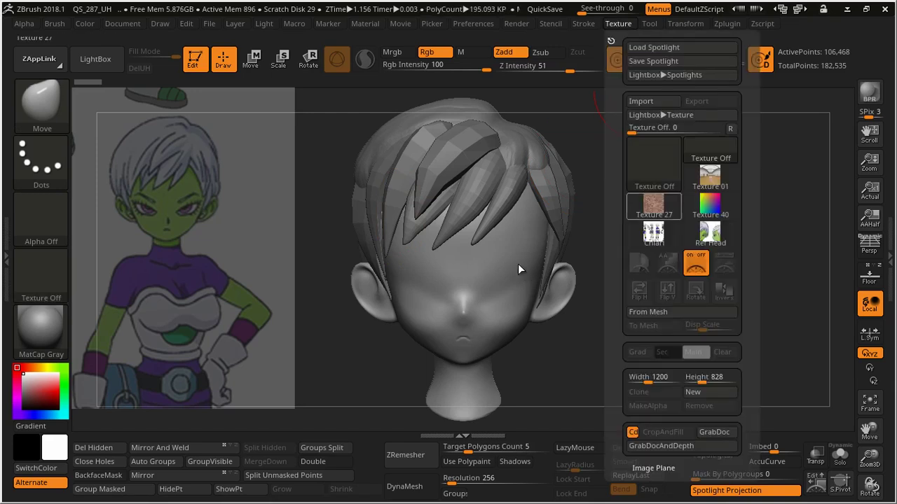
{"action": "key", "text": "comma"}
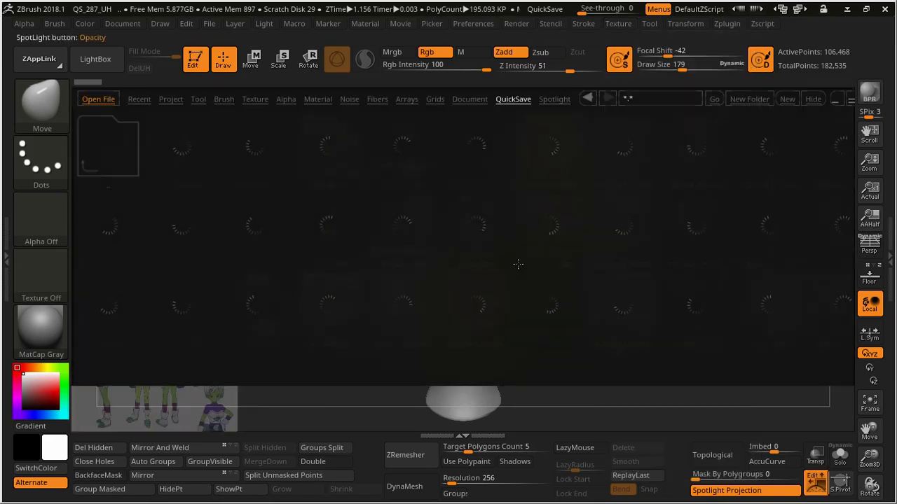
{"action": "key", "text": "comma"}
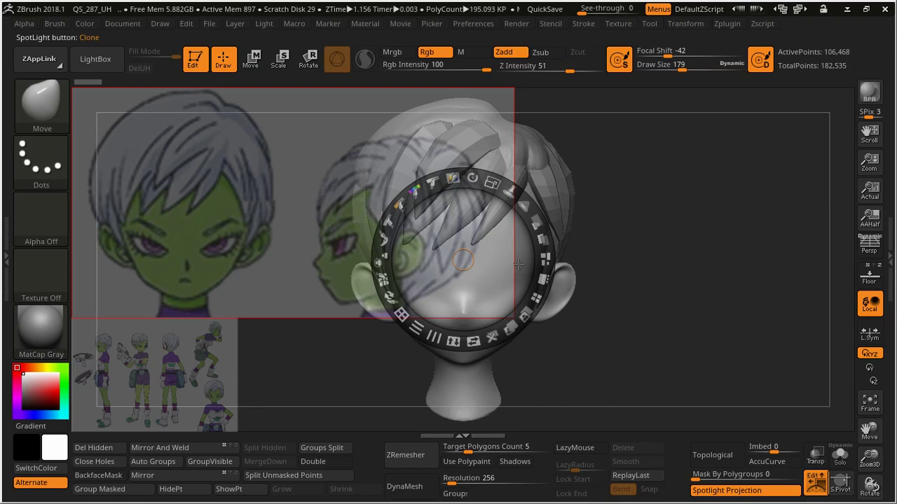
Enlarge both references, placing the character sheet left and Ref Head over the model
{"action": "mouse_move", "coordinate": [518, 265]}
{"action": "left_mouse_down"}
{"action": "mouse_move", "coordinate": [763, 222]}
{"action": "mouse_move", "coordinate": [762, 202]}
{"action": "left_mouse_up"}
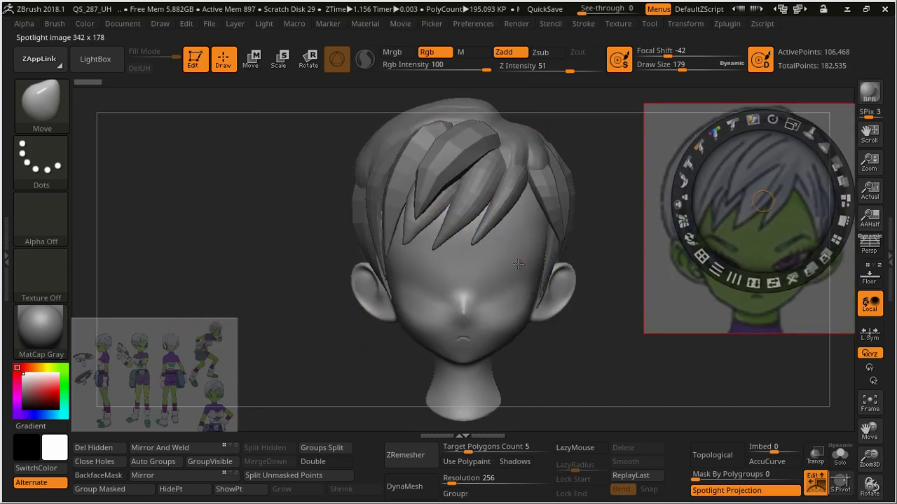
{"action": "left_click", "coordinate": [133, 390]}
{"action": "mouse_move", "coordinate": [145, 371]}
{"action": "left_mouse_down"}
{"action": "mouse_move", "coordinate": [162, 181]}
{"action": "mouse_move", "coordinate": [219, 199]}
{"action": "mouse_move", "coordinate": [820, 300]}
{"action": "left_mouse_up"}
{"action": "mouse_move", "coordinate": [742, 210]}
{"action": "left_mouse_down"}
{"action": "mouse_move", "coordinate": [600, 260]}
{"action": "mouse_move", "coordinate": [163, 179]}
{"action": "mouse_move", "coordinate": [163, 200]}
{"action": "left_mouse_up"}
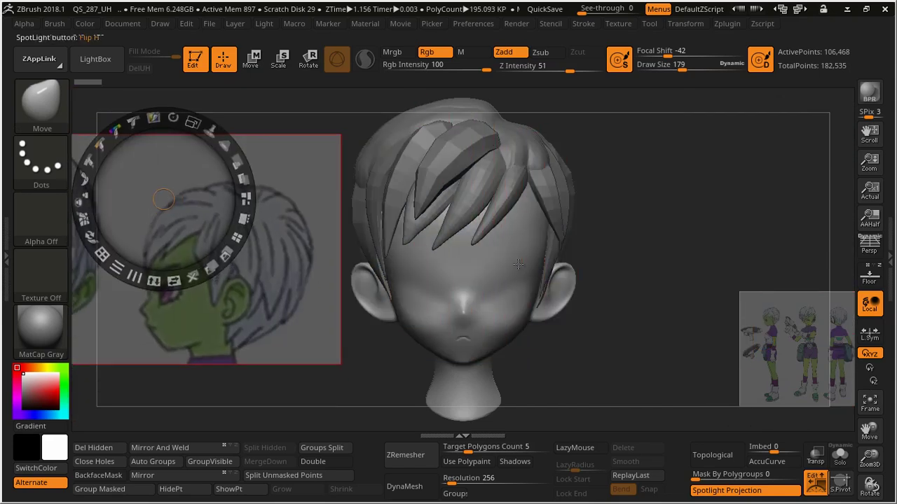
{"action": "left_click_drag", "start_coordinate": [824, 364], "coordinate": [701, 278]}
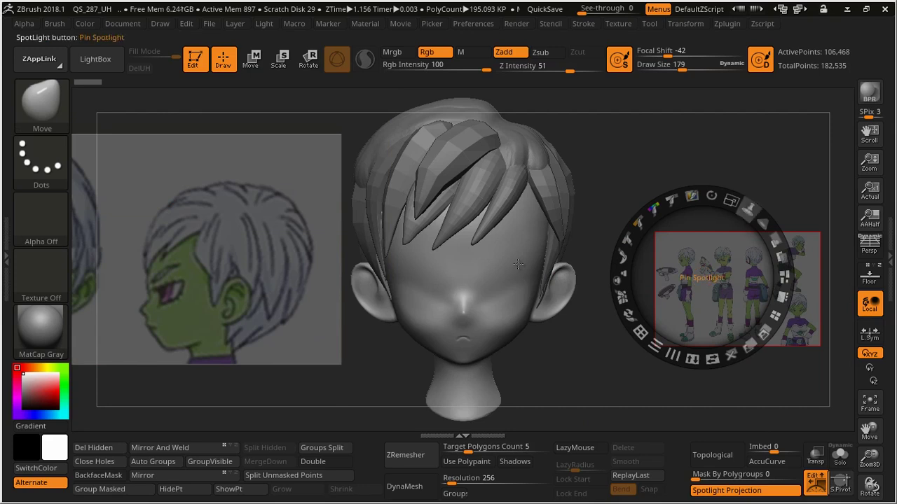
{"action": "left_click_drag", "start_coordinate": [731, 201], "coordinate": [672, 183]}
{"action": "mouse_move", "coordinate": [701, 278]}
{"action": "left_mouse_down"}
{"action": "mouse_move", "coordinate": [292, 278]}
{"action": "mouse_move", "coordinate": [164, 290]}
{"action": "mouse_move", "coordinate": [163, 218]}
{"action": "left_mouse_up"}
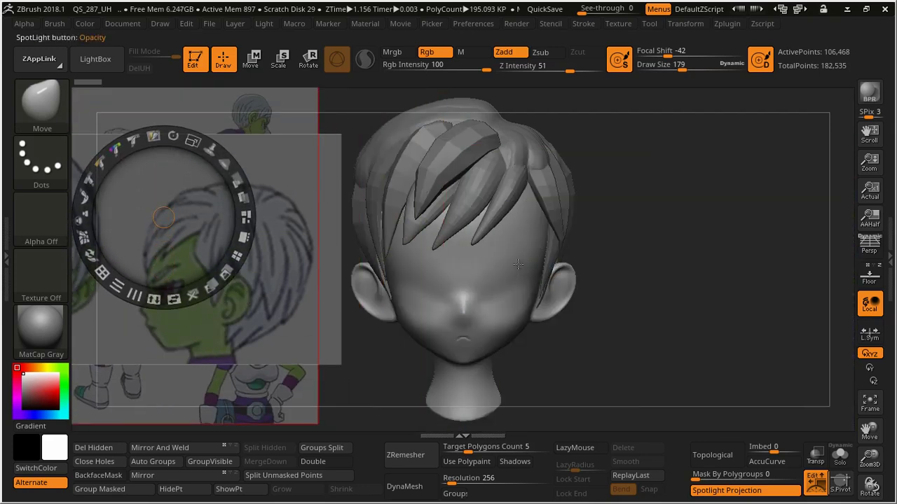
{"action": "left_click", "coordinate": [327, 142]}
{"action": "mouse_move", "coordinate": [328, 141]}
{"action": "left_mouse_down"}
{"action": "mouse_move", "coordinate": [821, 240]}
{"action": "mouse_move", "coordinate": [763, 204]}
{"action": "left_mouse_up"}
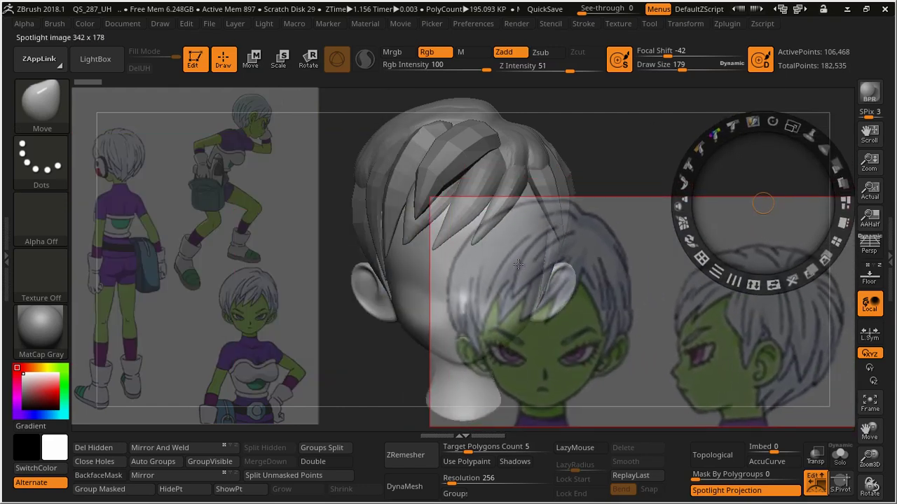
{"action": "left_click_drag", "start_coordinate": [517, 264], "coordinate": [518, 270]}
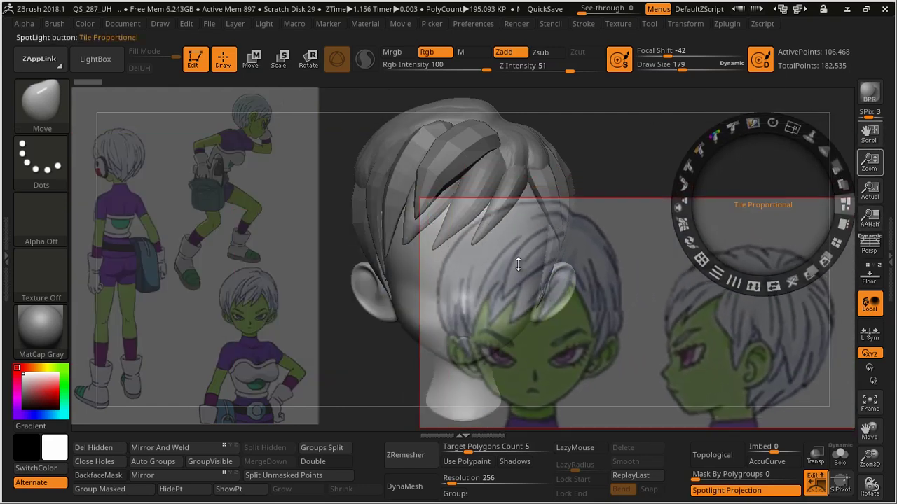
Turn on Fade for semi-transparent references and resize the left reference image
{"action": "left_click", "coordinate": [840, 183]}
{"action": "mouse_move", "coordinate": [828, 155]}
{"action": "left_mouse_down"}
{"action": "mouse_move", "coordinate": [813, 172]}
{"action": "mouse_move", "coordinate": [824, 152]}
{"action": "left_mouse_up"}
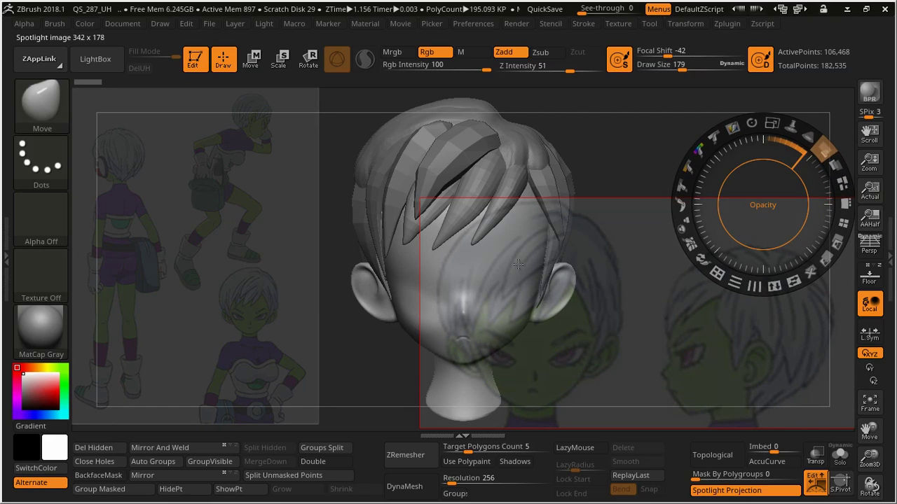
{"action": "left_click_drag", "start_coordinate": [812, 140], "coordinate": [827, 156]}
{"action": "left_click_drag", "start_coordinate": [210, 315], "coordinate": [157, 193]}
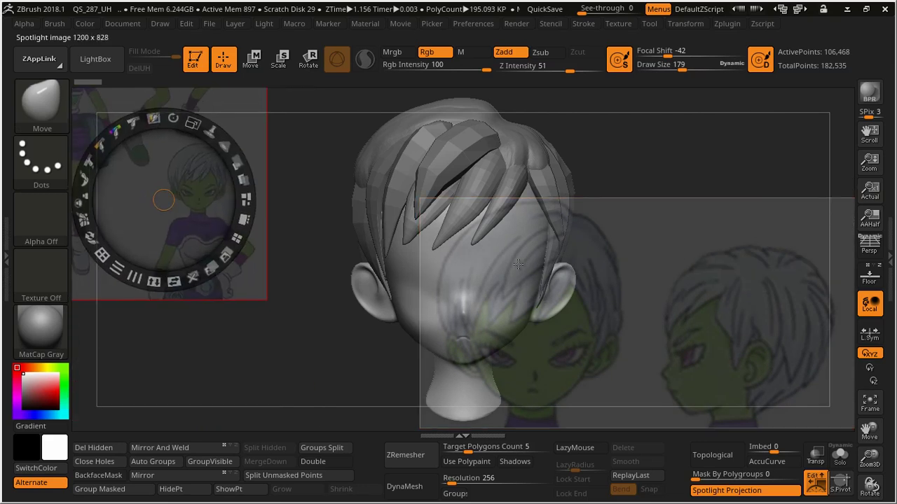
{"action": "mouse_move", "coordinate": [192, 123]}
{"action": "left_mouse_down"}
{"action": "mouse_move", "coordinate": [163, 201]}
{"action": "mouse_move", "coordinate": [163, 263]}
{"action": "left_mouse_up"}
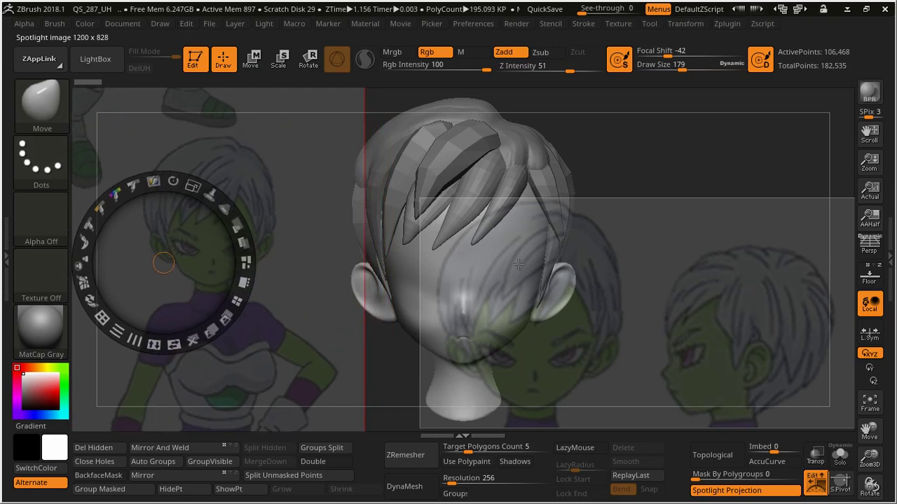
{"action": "left_click_drag", "start_coordinate": [208, 196], "coordinate": [210, 198]}
{"action": "left_click_drag", "start_coordinate": [163, 262], "coordinate": [164, 287]}
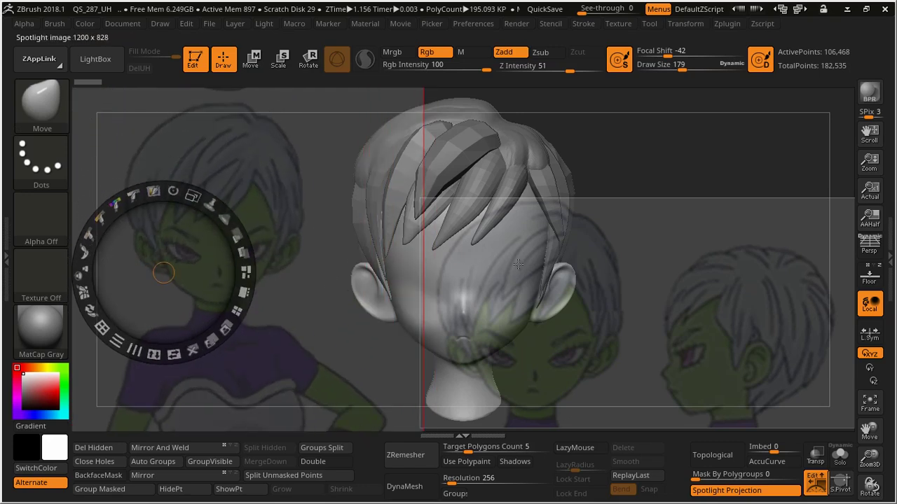
Reposition and enlarge the right reference, adjust its opacity, then exit Spotlight
{"action": "left_click", "coordinate": [657, 371]}
{"action": "mouse_move", "coordinate": [657, 371]}
{"action": "left_mouse_down"}
{"action": "mouse_move", "coordinate": [627, 224]}
{"action": "mouse_move", "coordinate": [609, 215]}
{"action": "left_mouse_up"}
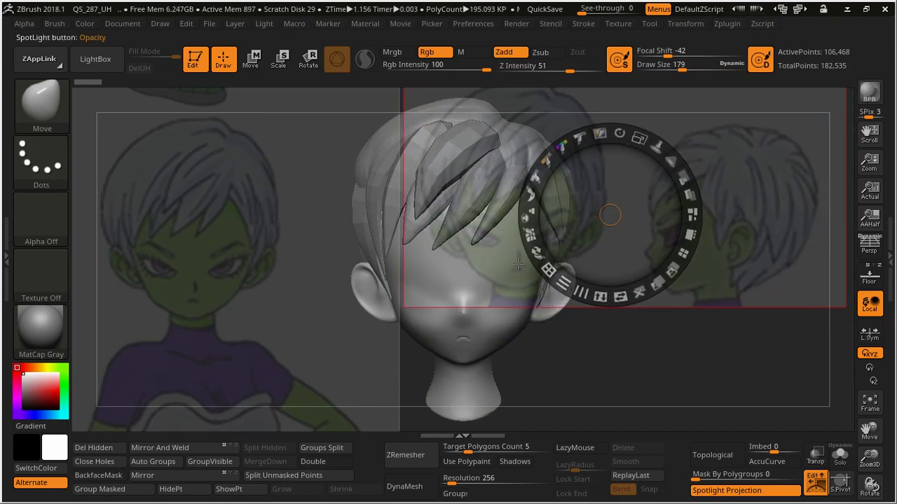
{"action": "left_click_drag", "start_coordinate": [619, 133], "coordinate": [639, 138]}
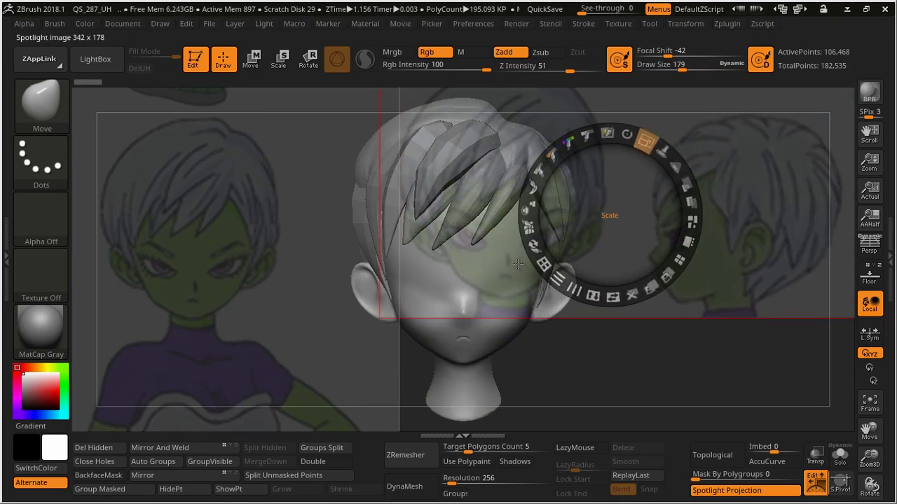
{"action": "left_click_drag", "start_coordinate": [610, 215], "coordinate": [561, 208]}
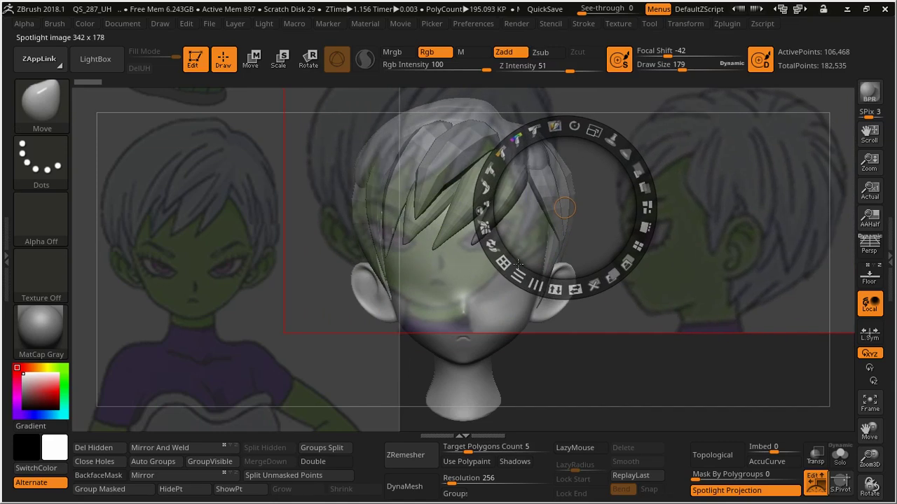
{"action": "left_click_drag", "start_coordinate": [622, 154], "coordinate": [633, 166]}
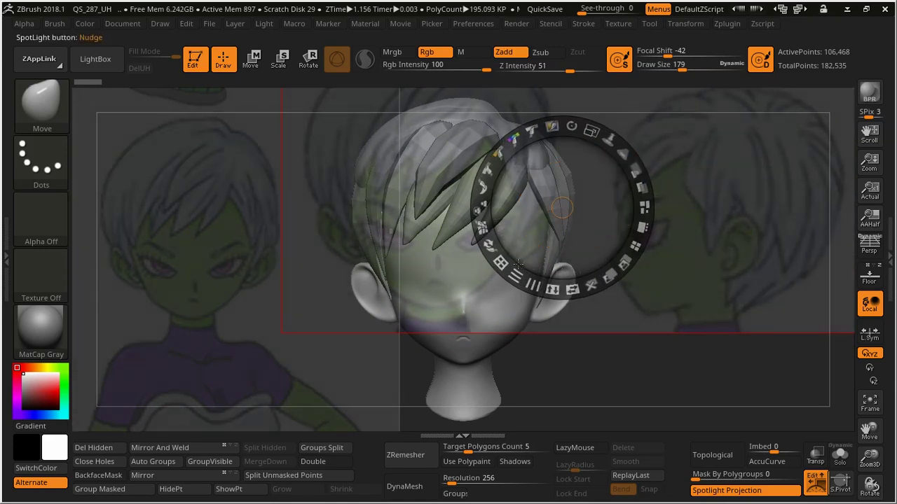
{"action": "key", "text": "z"}
{"action": "left_click_drag", "start_coordinate": [519, 263], "coordinate": [517, 263]}
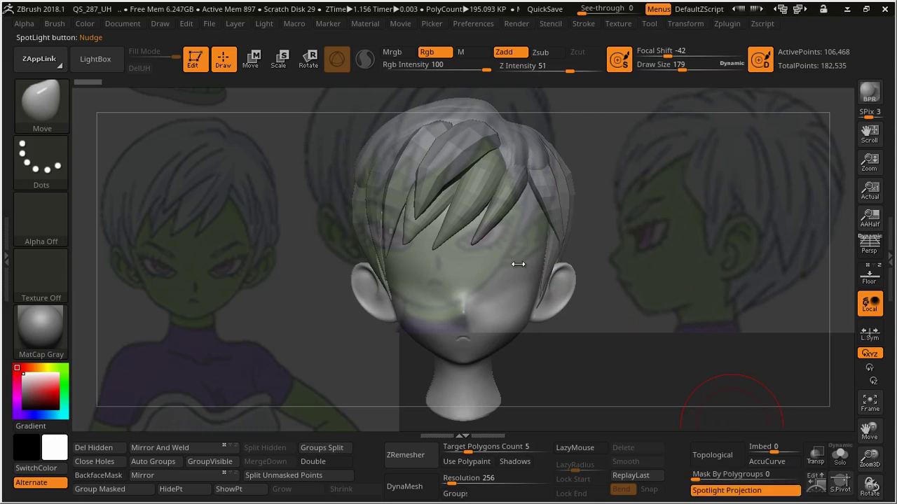
Switch off Spotlight Projection in Brush > Samples and close the Spotlight dial
{"action": "key", "text": "b"}
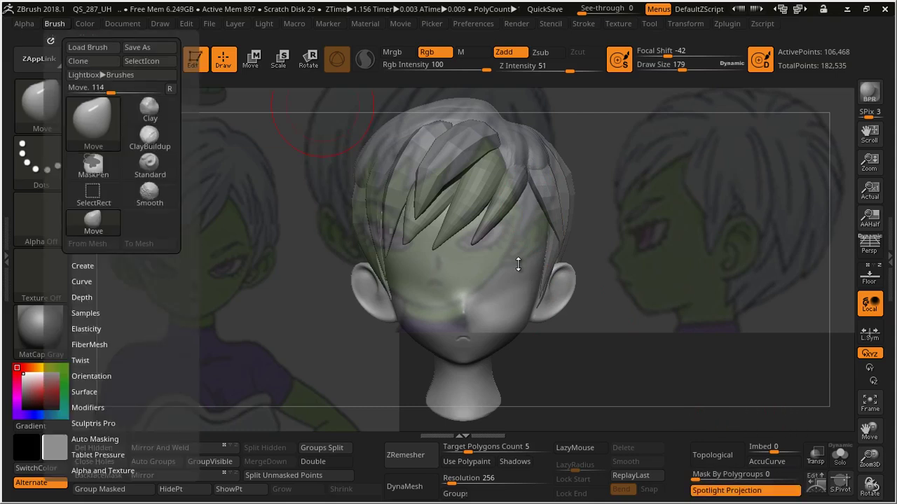
{"action": "scroll", "coordinate": [119, 281], "scroll_direction": "down", "scroll_amount": 3}
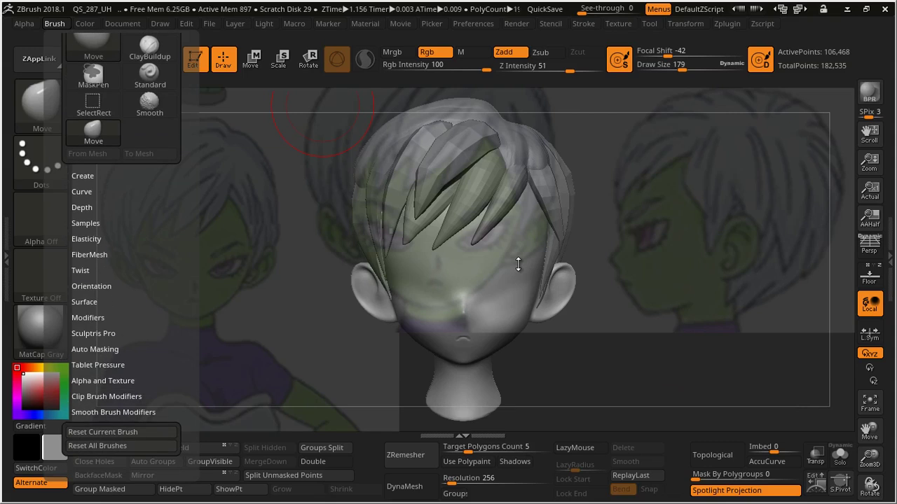
{"action": "left_click", "coordinate": [85, 222]}
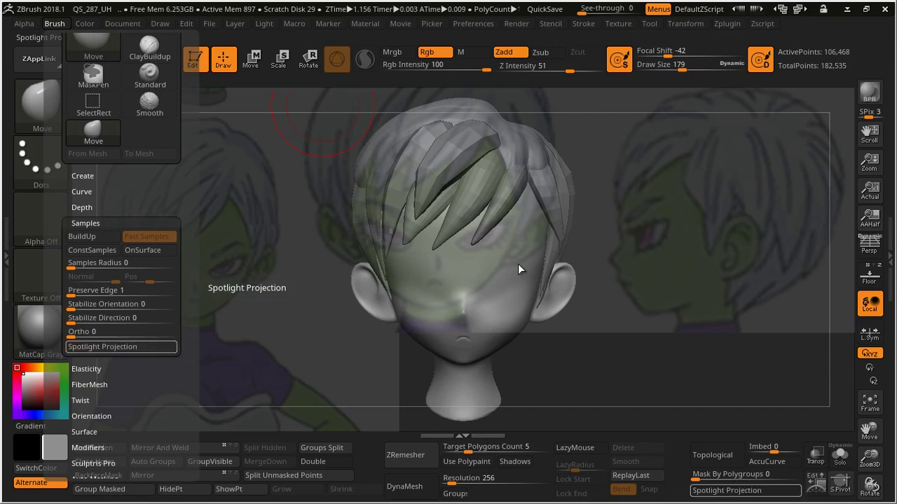
{"action": "key", "text": "z"}
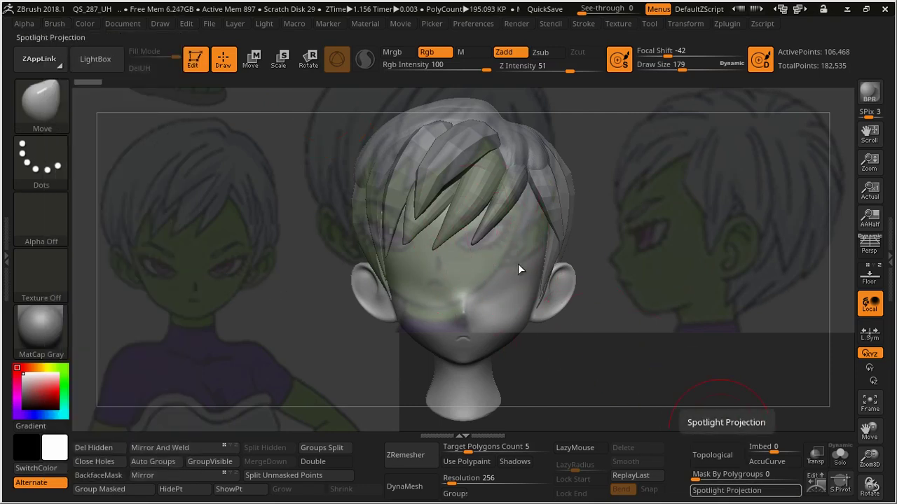
{"action": "key", "text": "z"}
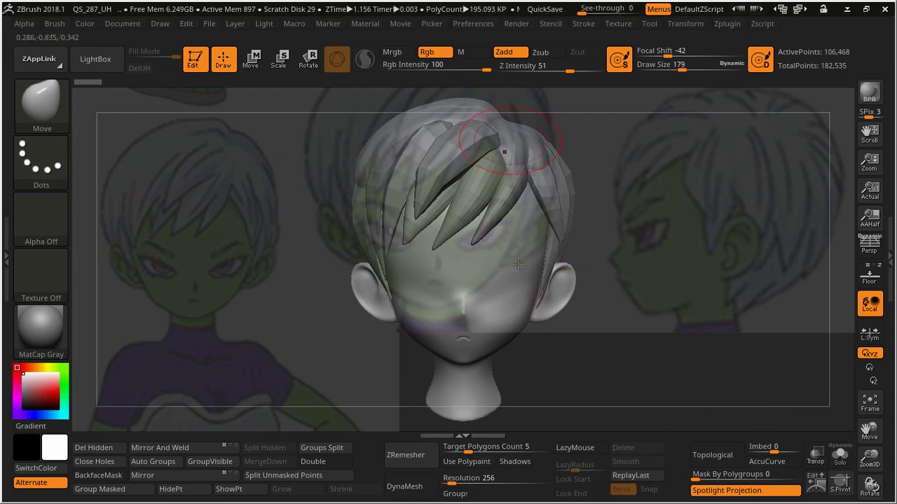
{"action": "key", "text": "z"}
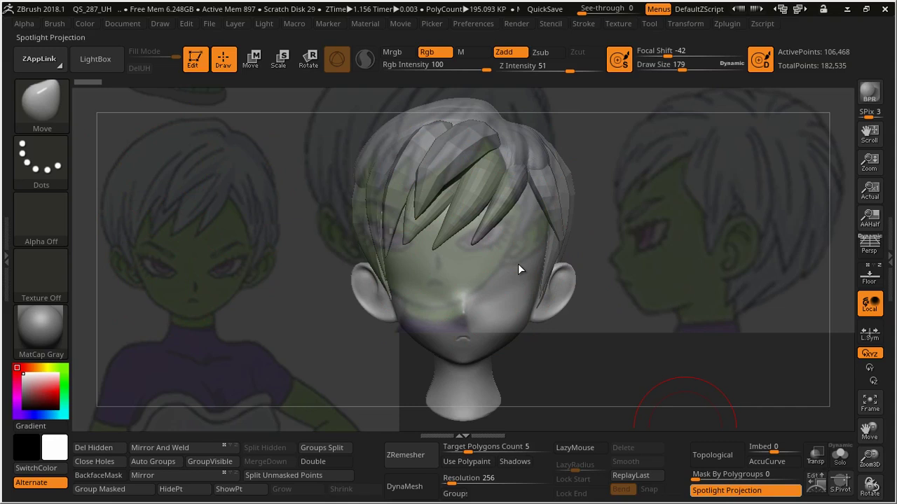
{"action": "key", "text": "z"}
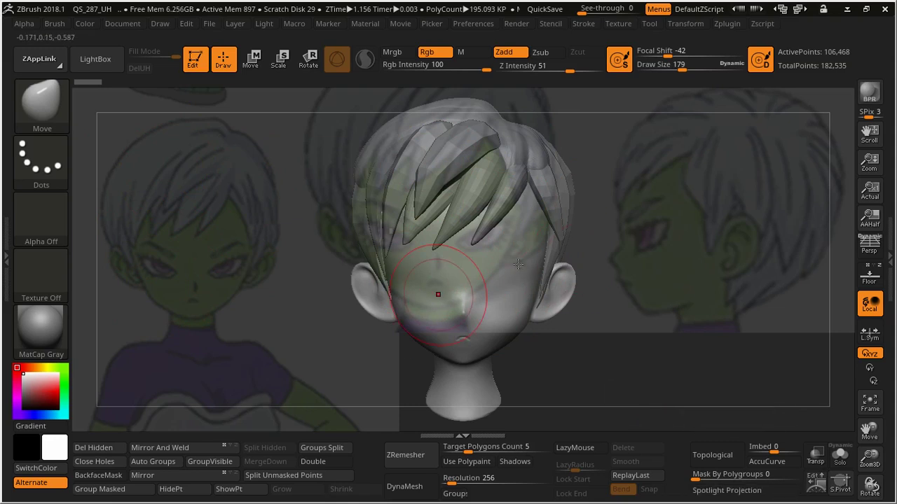
Hide the reference overlay, turn to the back of the head, and set Draw Size 83
{"action": "key", "text": "shift+z"}
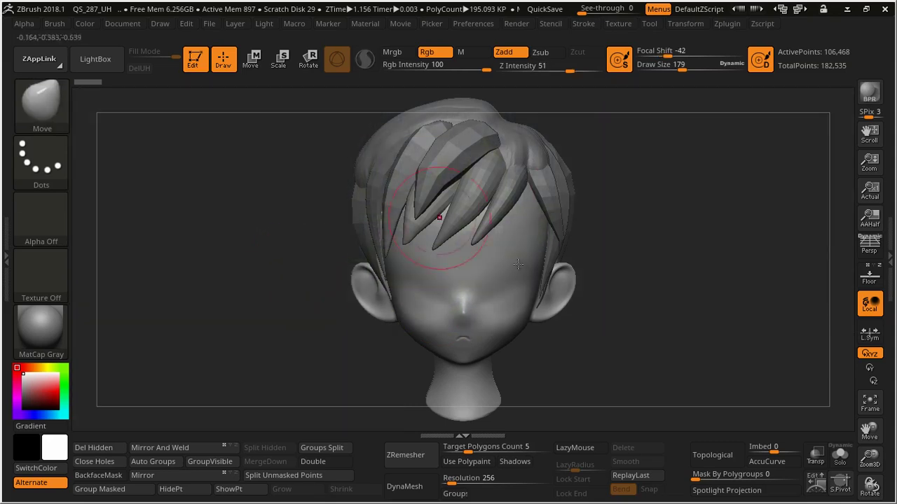
{"action": "left_click_drag", "start_coordinate": [518, 265], "coordinate": [519, 265], "text": "shift"}
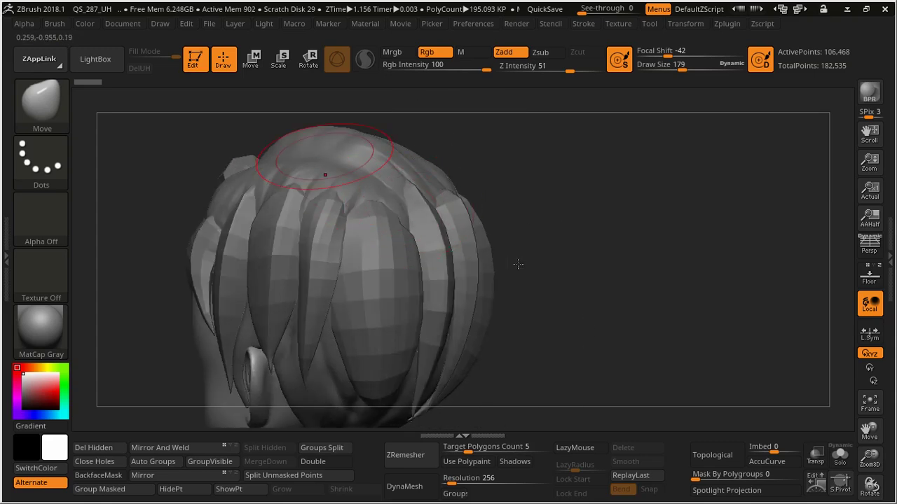
{"action": "key", "text": "space"}
{"action": "left_click_drag", "start_coordinate": [322, 157], "coordinate": [309, 157]}
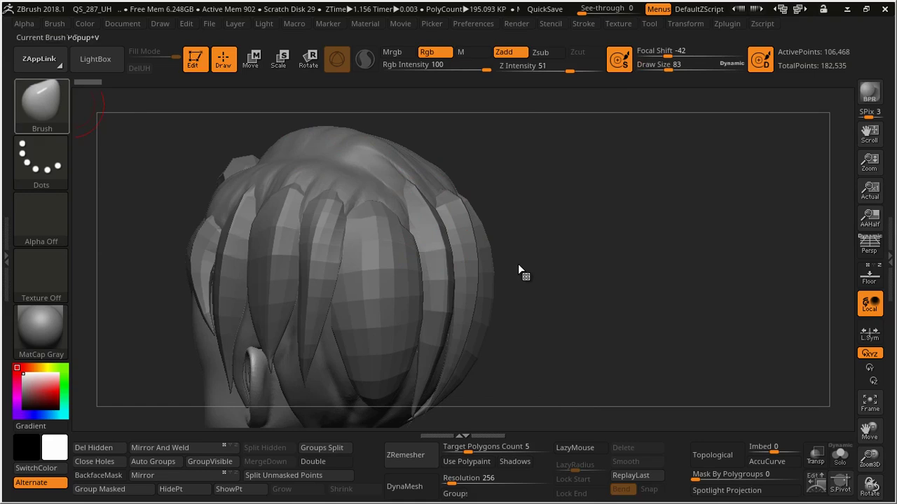
Find and select the makkon_haircut hair brush in the brush library
{"action": "key", "text": "b"}
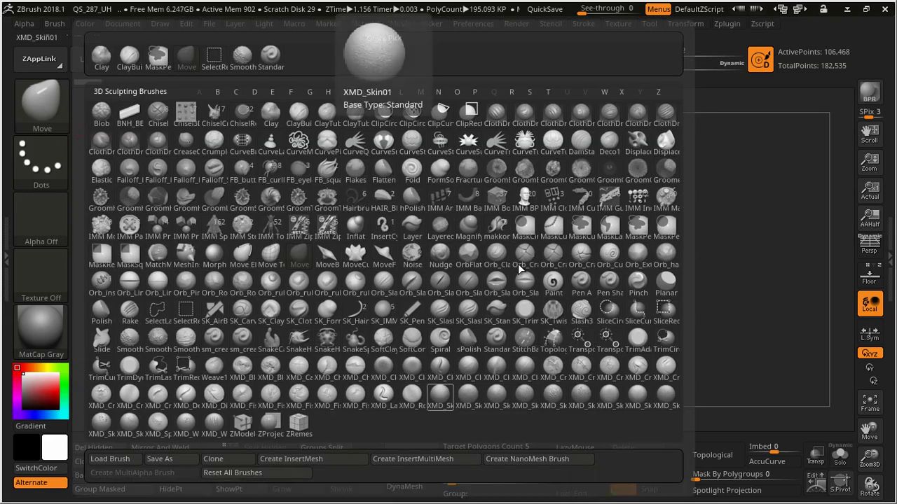
{"action": "key", "text": "c"}
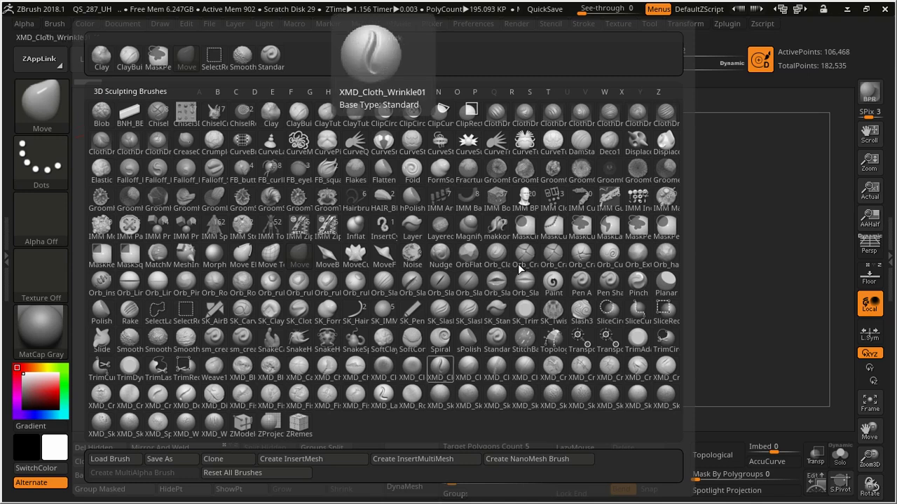
{"action": "key", "text": "l"}
{"action": "key", "text": "g"}
{"action": "key", "text": "s"}
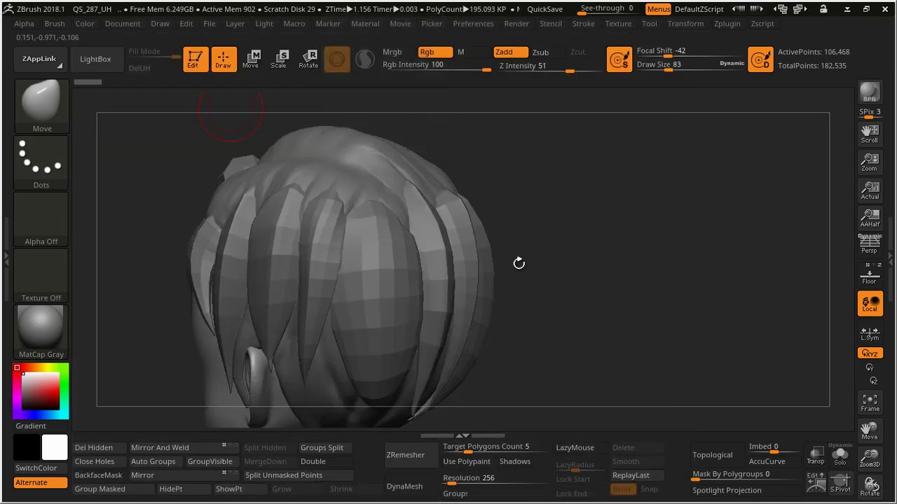
{"action": "key", "text": "b"}
{"action": "key", "text": "c"}
{"action": "key", "text": "e"}
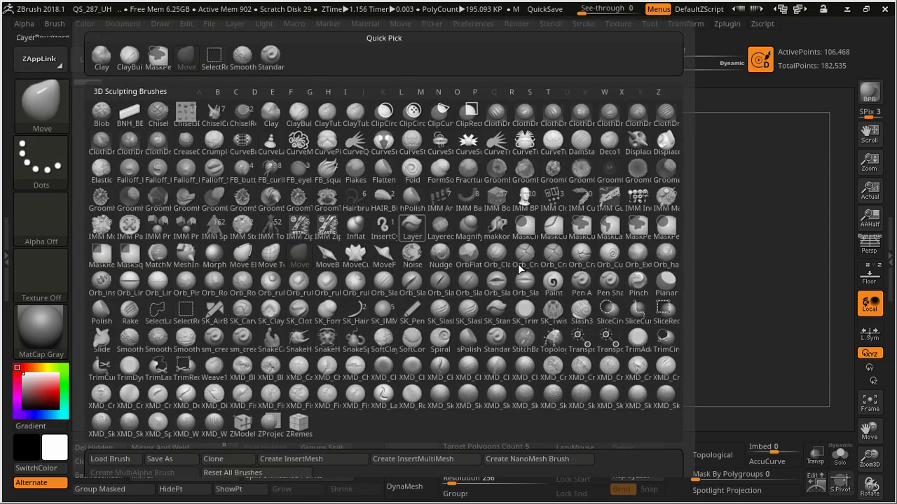
{"action": "key", "text": "m"}
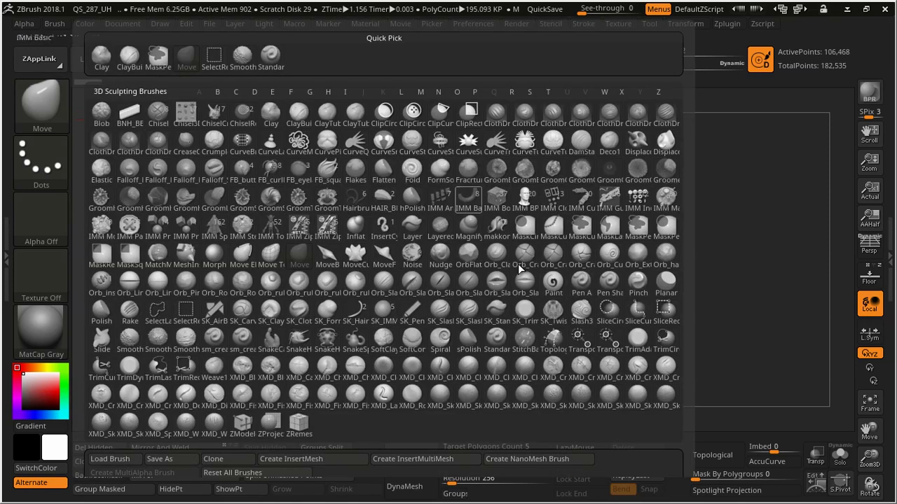
{"action": "key", "text": "p"}
{"action": "key", "text": "o"}
{"action": "key", "text": "c"}
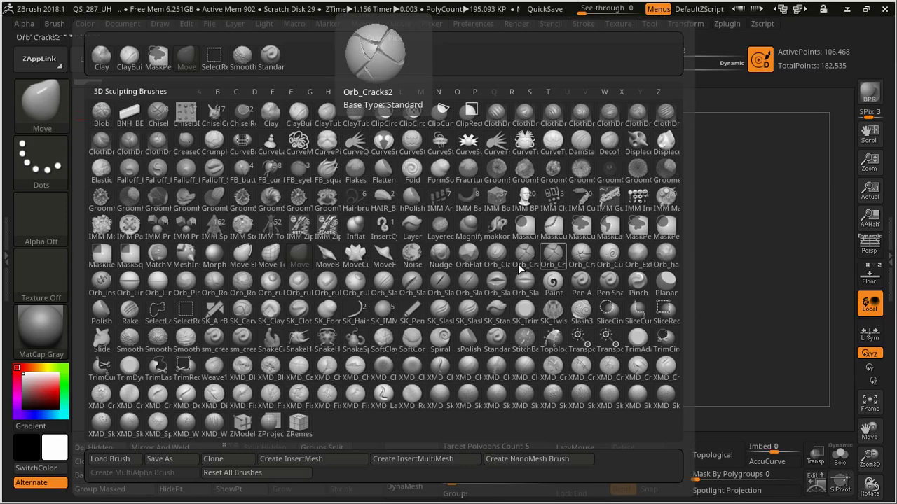
{"action": "key", "text": "s"}
{"action": "key", "text": "m"}
{"action": "key", "text": "t"}
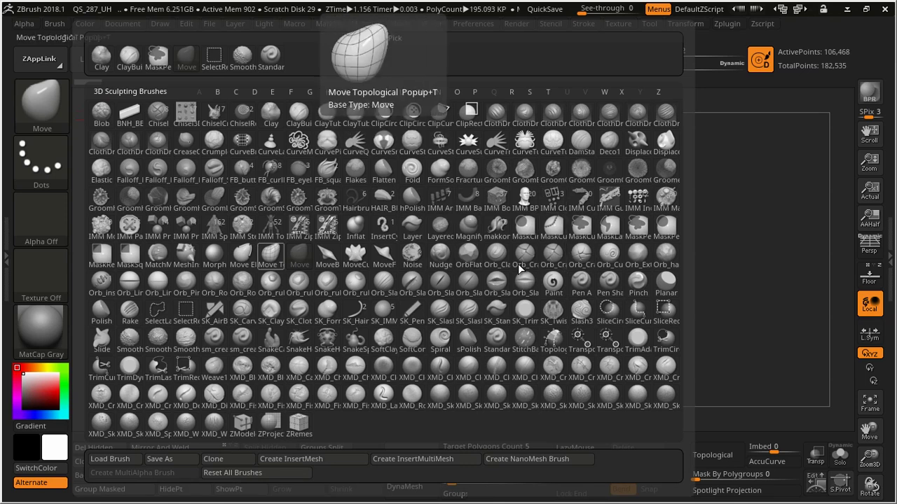
{"action": "key", "text": "m"}
{"action": "key", "text": "c"}
{"action": "key", "text": "o"}
{"action": "key", "text": "r"}
{"action": "key", "text": "s"}
{"action": "key", "text": "c"}
{"action": "key", "text": "s"}
{"action": "key", "text": "k"}
{"action": "key", "text": "t"}
{"action": "key", "text": "r"}
{"action": "key", "text": "l"}
{"action": "key", "text": "p"}
{"action": "key", "text": "l"}
{"action": "key", "text": "f"}
{"action": "key", "text": "s"}
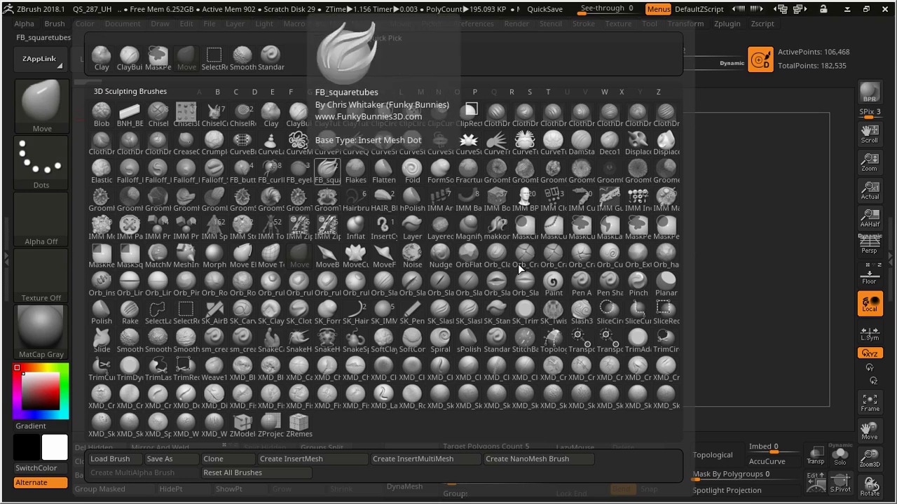
{"action": "key", "text": "c"}
{"action": "key", "text": "t"}
{"action": "key", "text": "f"}
{"action": "key", "text": "s"}
{"action": "key", "text": "h"}
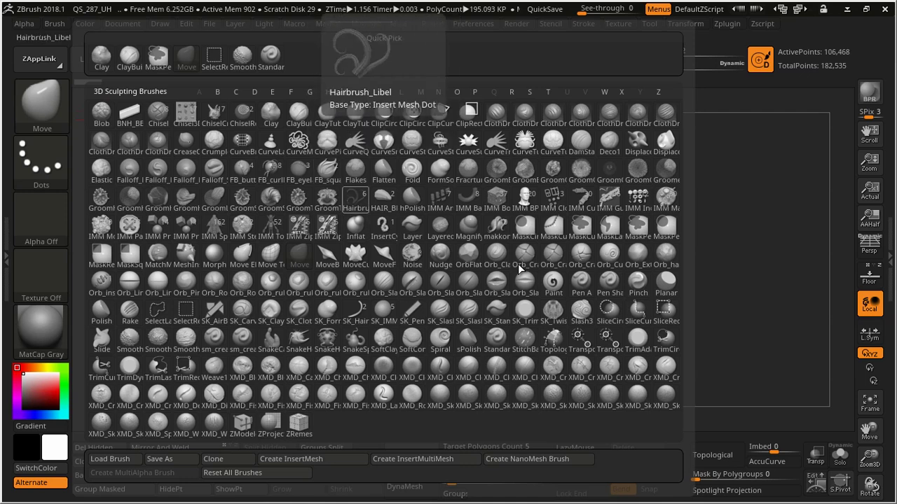
{"action": "key", "text": "p"}
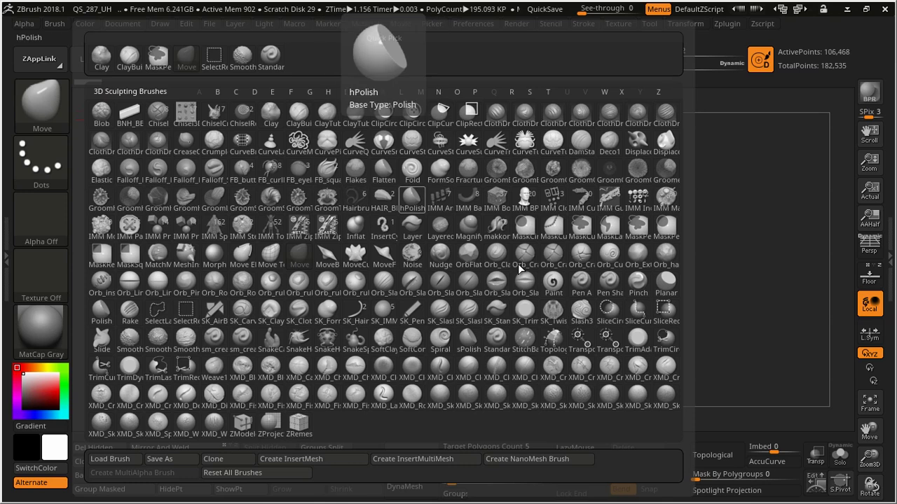
{"action": "key", "text": "i"}
{"action": "key", "text": "b"}
{"action": "key", "text": "g"}
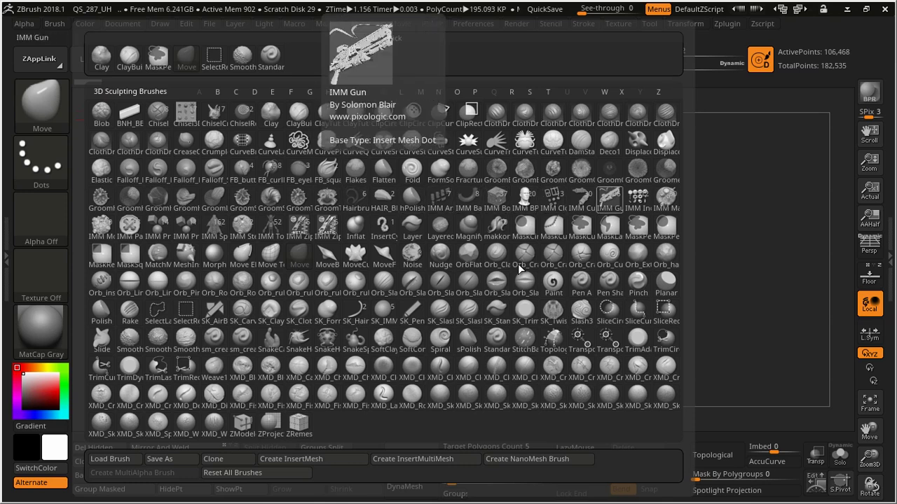
{"action": "key", "text": "c"}
{"action": "key", "text": "l"}
{"action": "key", "text": "m"}
{"action": "key", "text": "b"}
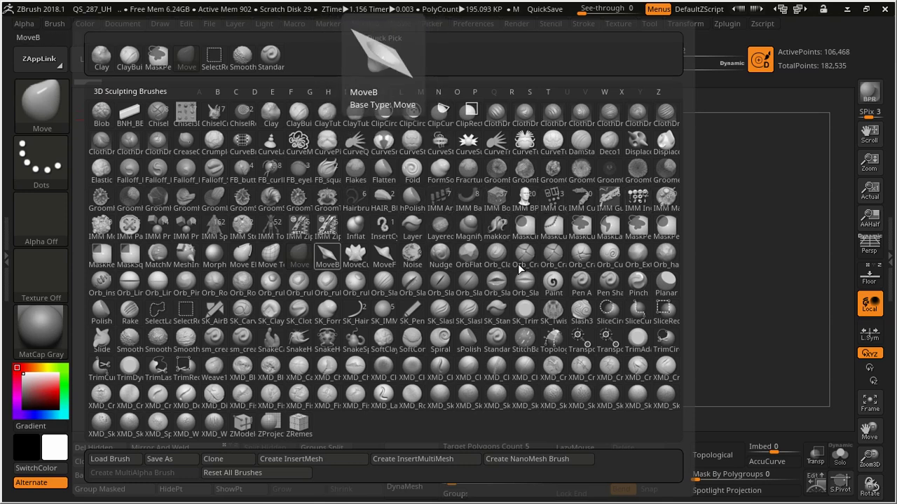
{"action": "key", "text": "i"}
{"action": "key", "text": "p"}
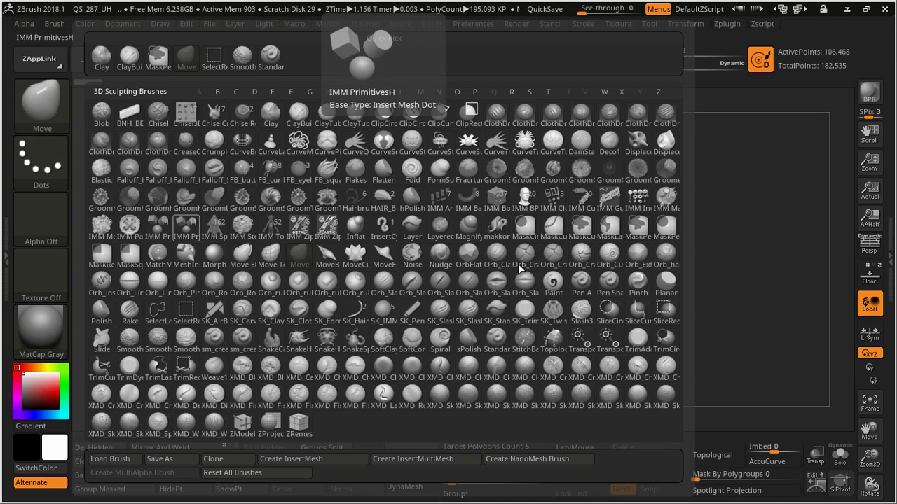
{"action": "key", "text": "o"}
{"action": "key", "text": "c"}
{"action": "key", "text": "c"}
{"action": "key", "text": "t"}
{"action": "key", "text": "c"}
{"action": "key", "text": "s"}
{"action": "key", "text": "c"}
{"action": "key", "text": "c"}
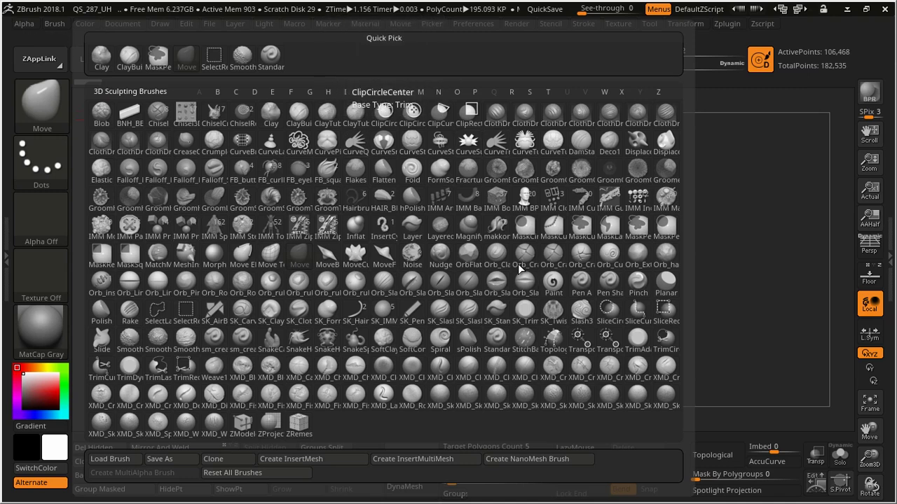
{"action": "key", "text": "m"}
{"action": "key", "text": "h"}
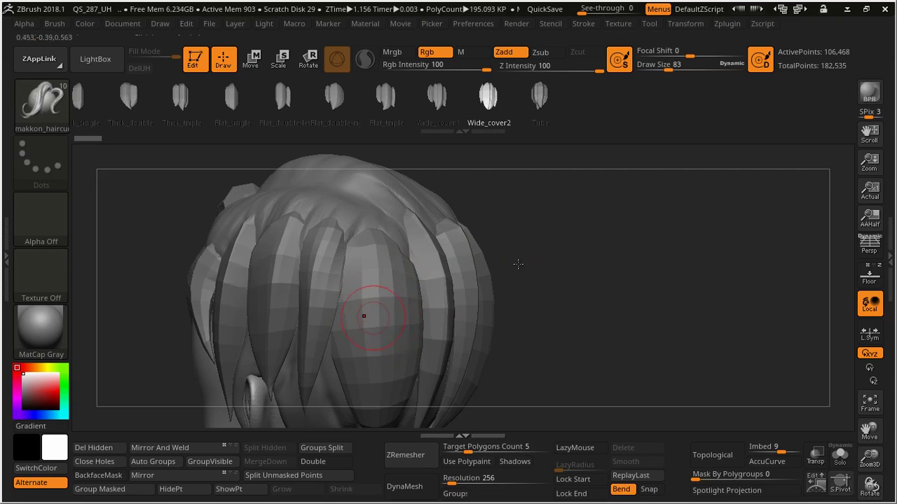
Try Thick_single and Thick_double hair strands on the back of the head, undoing each one
{"action": "key", "text": "Right"}
{"action": "key", "text": "Right"}
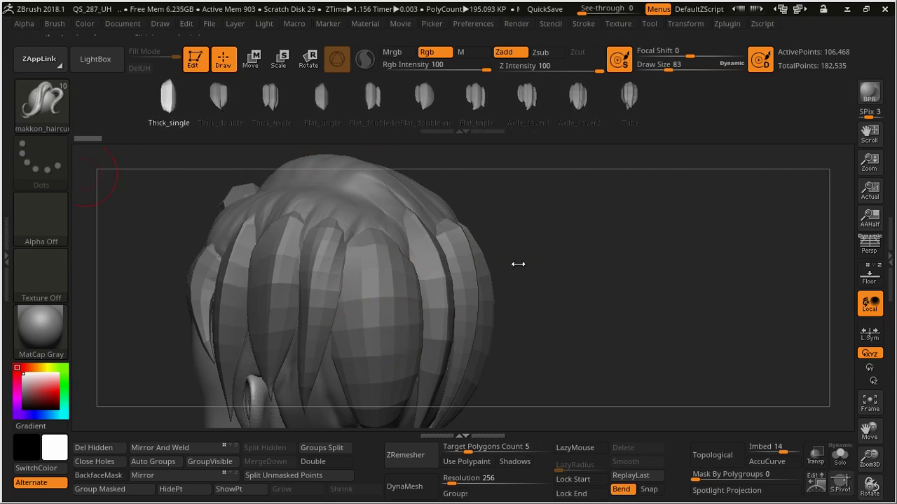
{"action": "key", "text": "ctrl+z"}
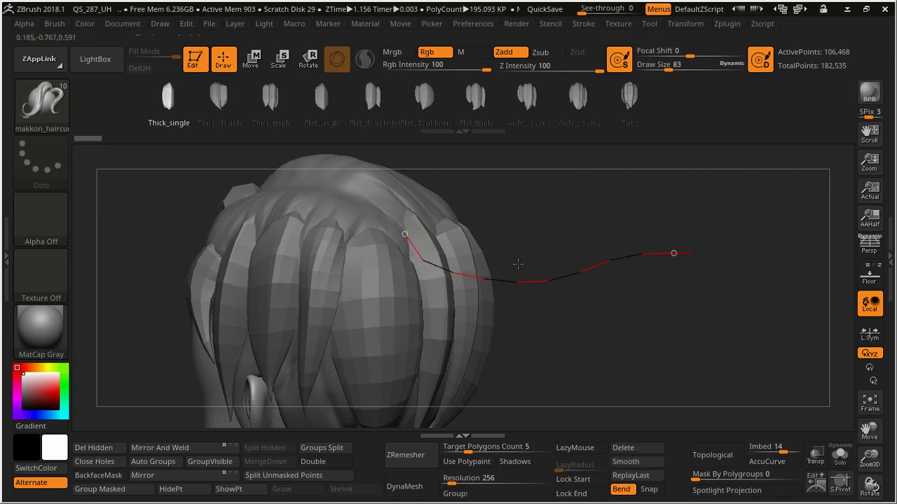
{"action": "left_click", "coordinate": [518, 264]}
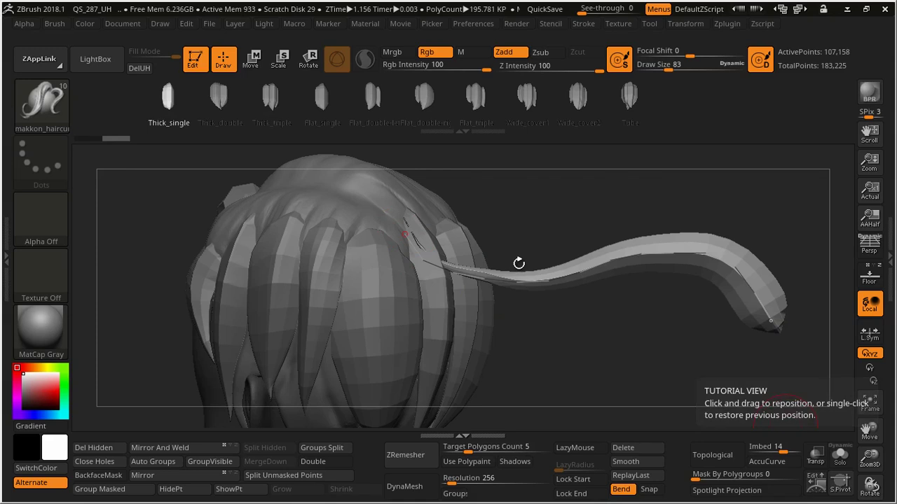
{"action": "left_click_drag", "start_coordinate": [519, 263], "coordinate": [518, 263]}
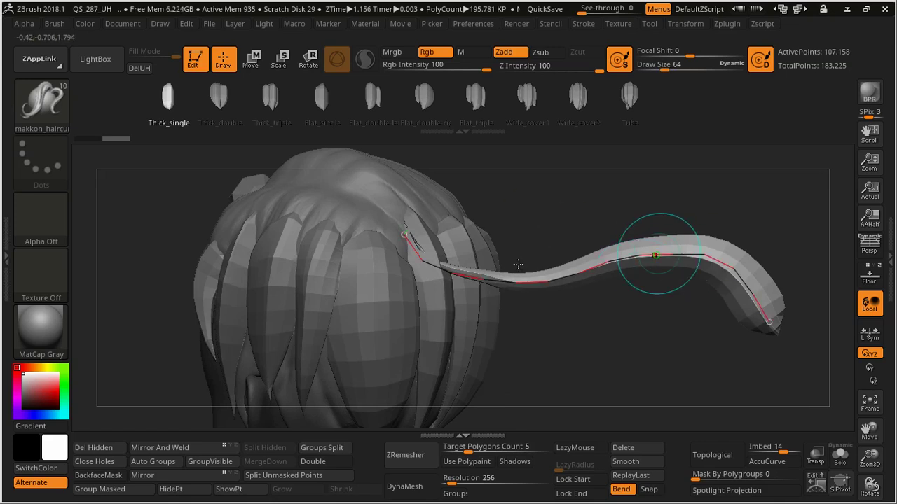
{"action": "key", "text": "ctrl+z"}
{"action": "key", "text": "Right"}
{"action": "left_click_drag", "start_coordinate": [378, 248], "coordinate": [529, 270]}
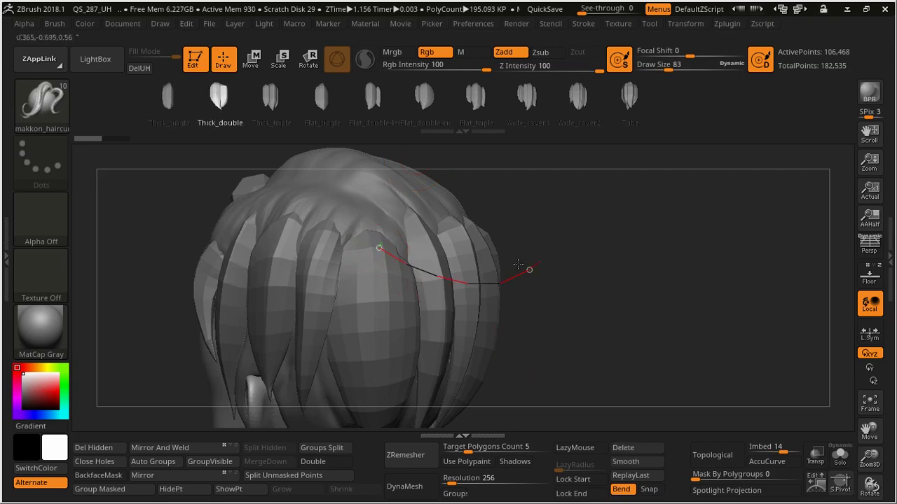
{"action": "mouse_move", "coordinate": [741, 308]}
{"action": "left_mouse_down"}
{"action": "mouse_move", "coordinate": [756, 377]}
{"action": "mouse_move", "coordinate": [636, 232]}
{"action": "left_mouse_up"}
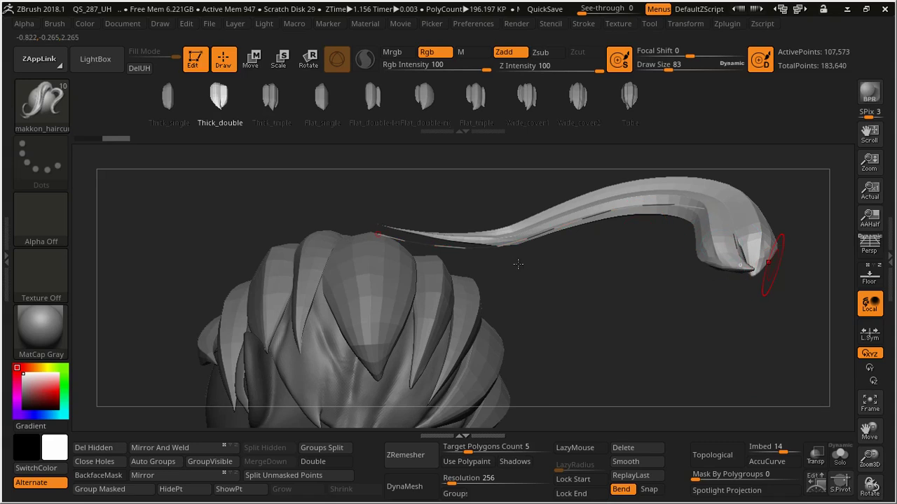
{"action": "key", "text": "ctrl"}
{"action": "key", "text": "ctrl+z"}
{"action": "mouse_move", "coordinate": [540, 240]}
{"action": "left_mouse_down"}
{"action": "mouse_move", "coordinate": [441, 305]}
{"action": "mouse_move", "coordinate": [392, 308]}
{"action": "left_mouse_up"}
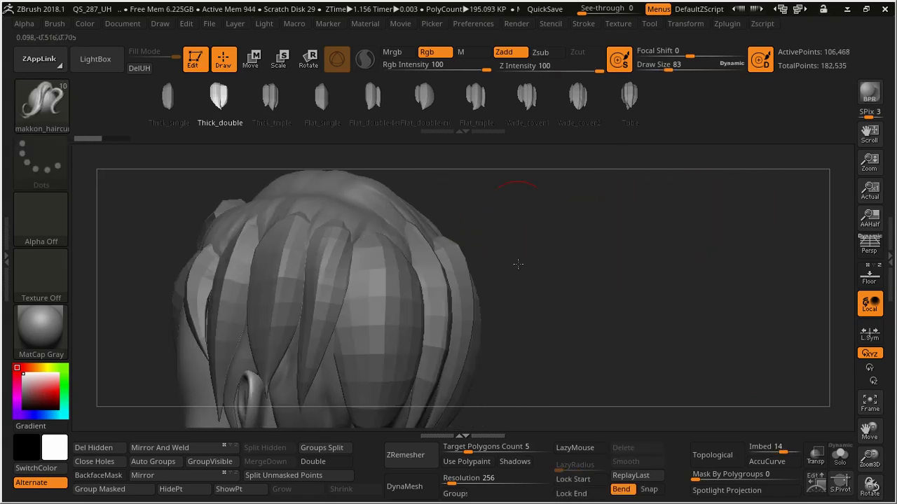
Draw a Flat_single strand, then set draw size to 50 from a rear three-quarter view
{"action": "key", "text": "Right"}
{"action": "key", "text": "Right"}
{"action": "left_click_drag", "start_coordinate": [372, 198], "coordinate": [517, 264]}
{"action": "left_click_drag", "start_coordinate": [575, 343], "coordinate": [355, 235]}
{"action": "left_click_drag", "start_coordinate": [518, 264], "coordinate": [462, 246]}
{"action": "key", "text": "space"}
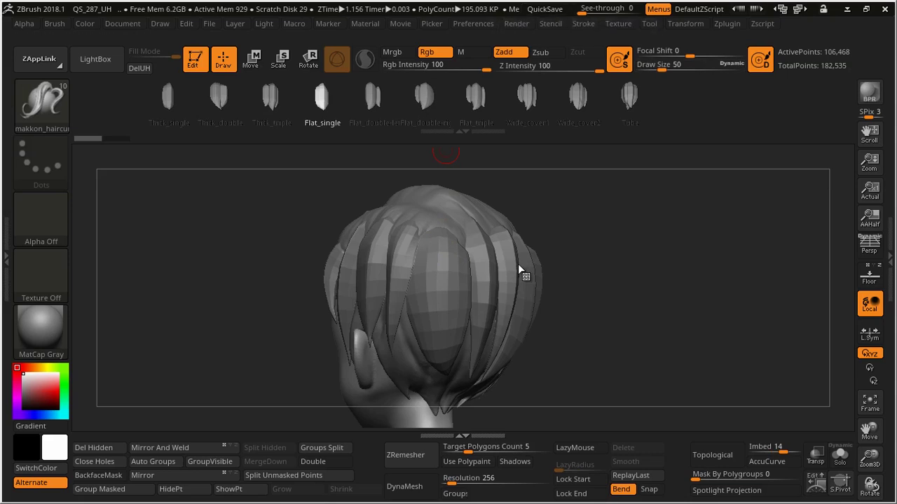
Enable Snap in Stroke > Curve, then generate a test strand and undo it
{"action": "key", "text": "alt+s"}
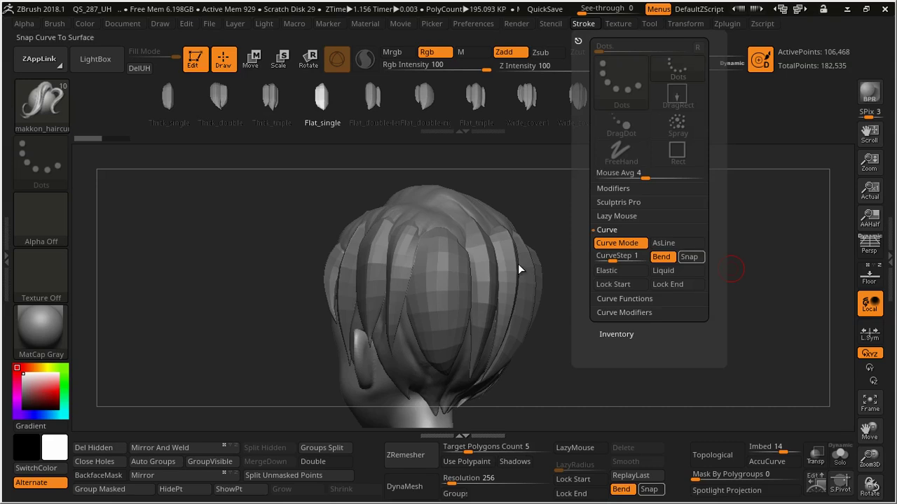
{"action": "left_click", "coordinate": [518, 264]}
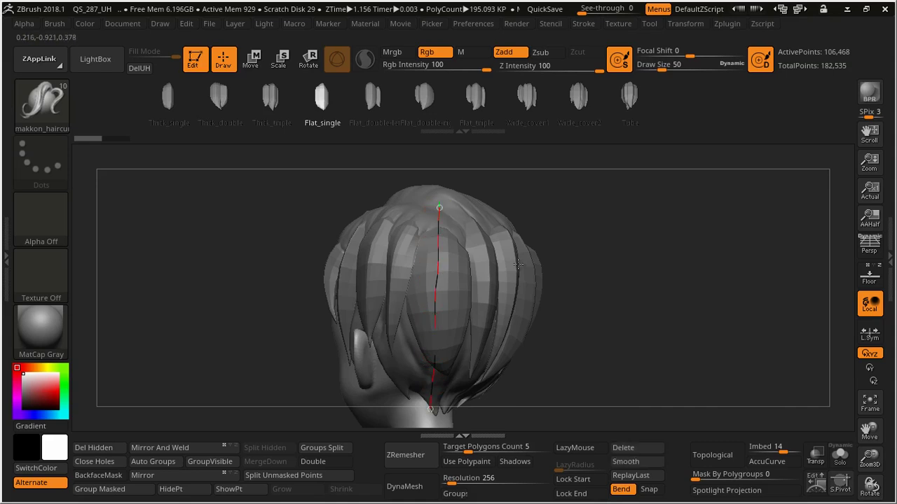
{"action": "left_click", "coordinate": [428, 391]}
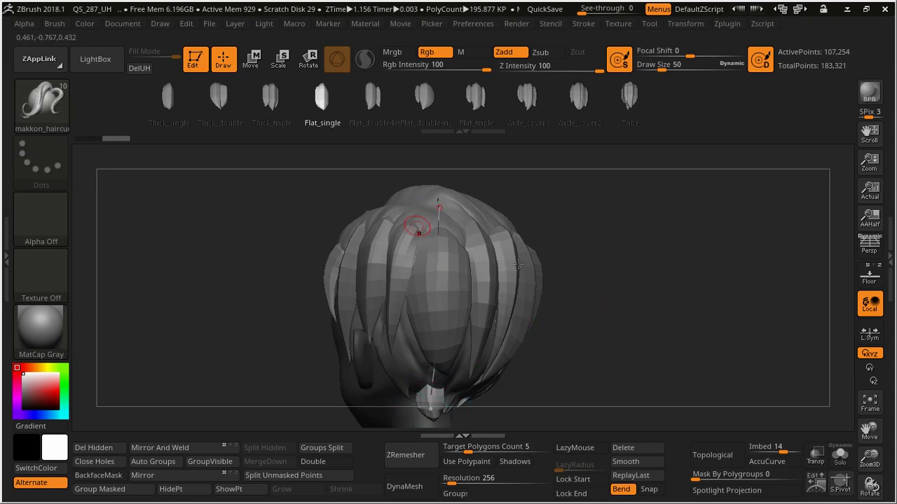
{"action": "key", "text": "ctrl+z"}
{"action": "key", "text": "ctrl+shift+z"}
{"action": "key", "text": "ctrl+z"}
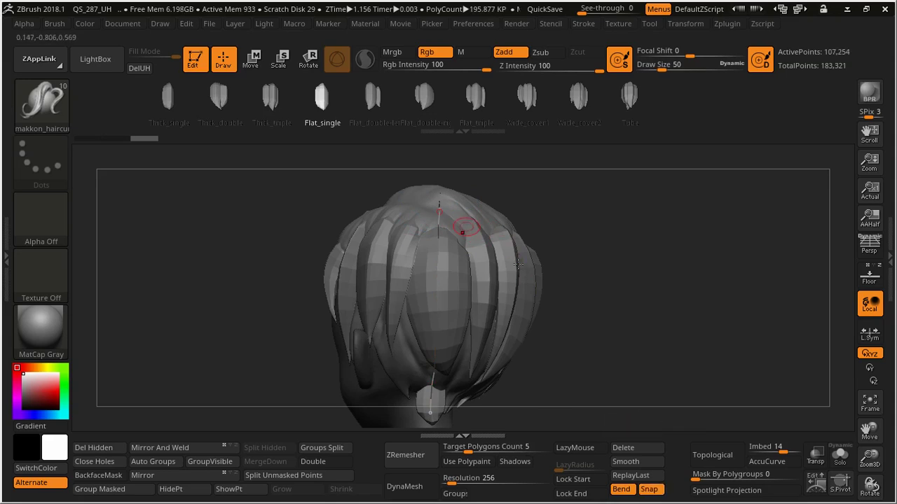
Redraw a nape-to-crown curve, step back through undo history, and show the Subtool list
{"action": "mouse_move", "coordinate": [432, 383]}
{"action": "left_mouse_down"}
{"action": "mouse_move", "coordinate": [438, 203]}
{"action": "mouse_move", "coordinate": [418, 400]}
{"action": "left_mouse_up"}
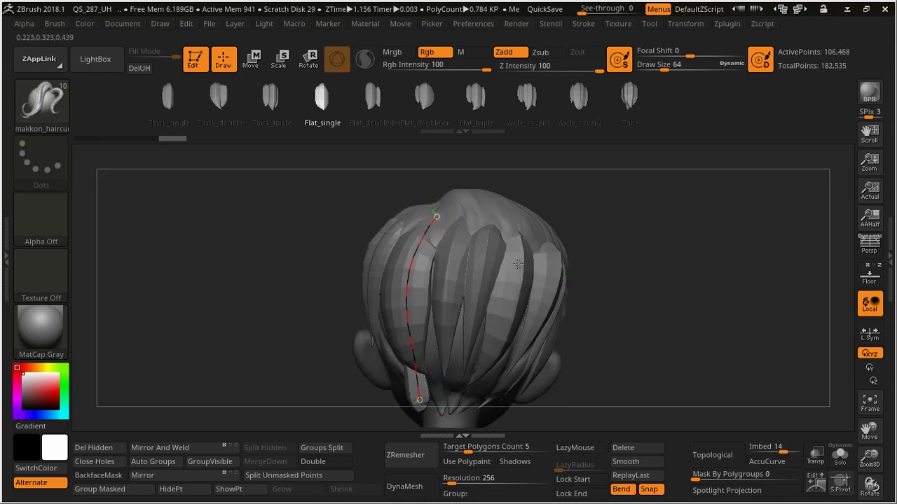
{"action": "left_click_drag", "start_coordinate": [434, 218], "coordinate": [435, 245]}
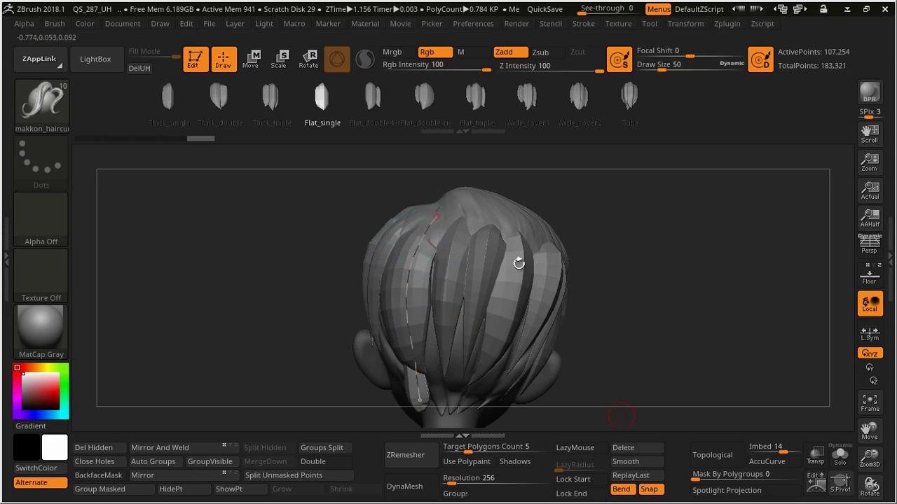
{"action": "key", "text": "ctrl"}
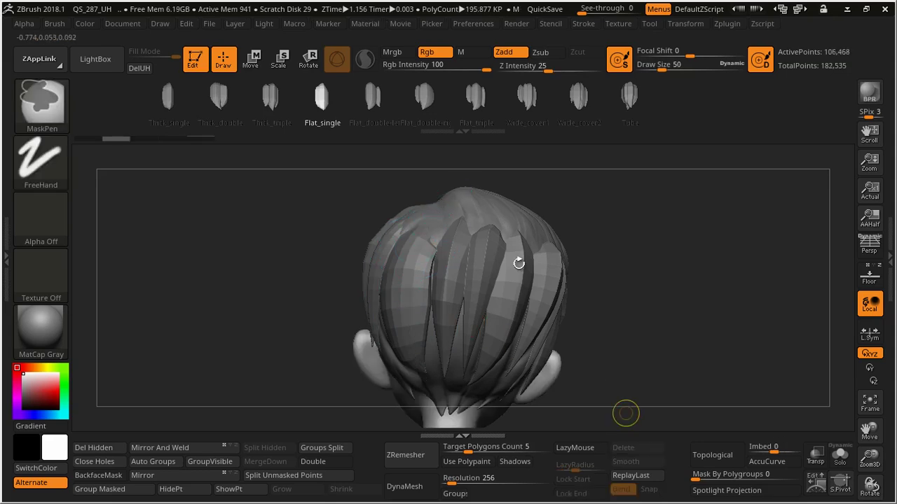
{"action": "key", "text": "ctrl+z"}
{"action": "key", "text": "ctrl+z"}
{"action": "key", "text": "ctrl+z"}
{"action": "key", "text": "ctrl+z"}
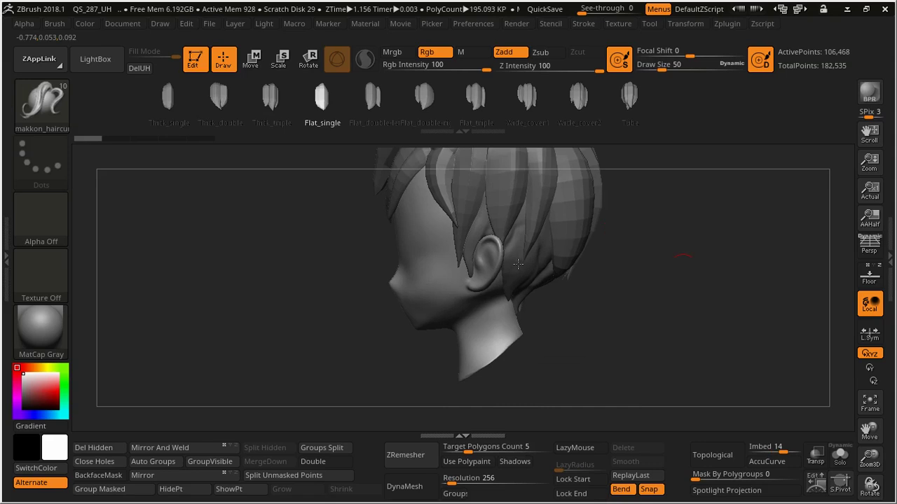
{"action": "key", "text": "ctrl+z"}
{"action": "key", "text": "ctrl+shift+z"}
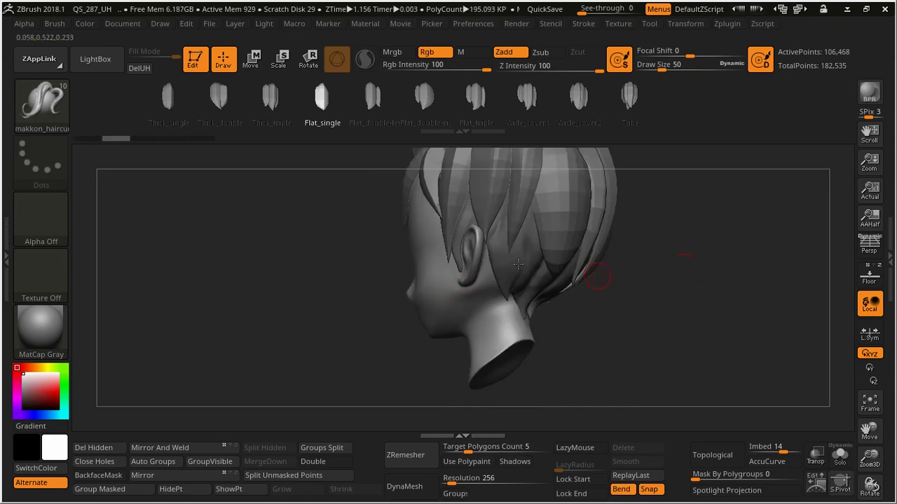
{"action": "right_click_drag", "start_coordinate": [517, 264], "coordinate": [519, 269]}
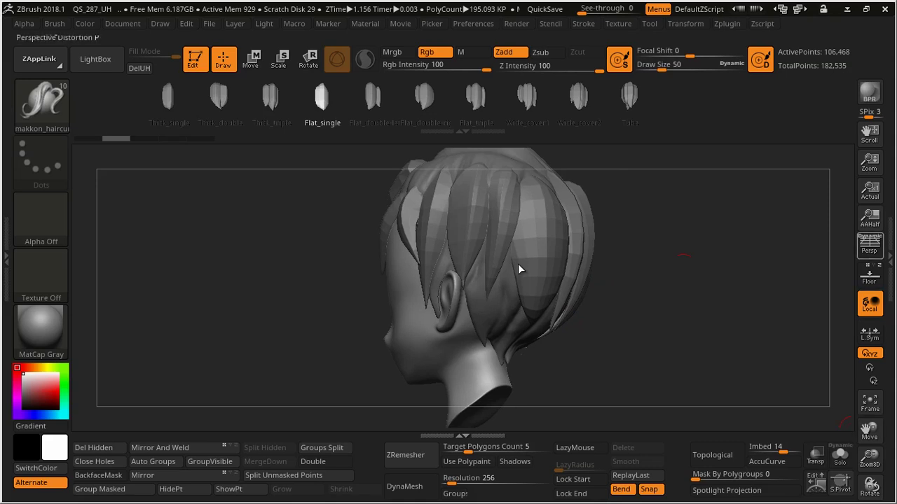
{"action": "key", "text": "F1"}
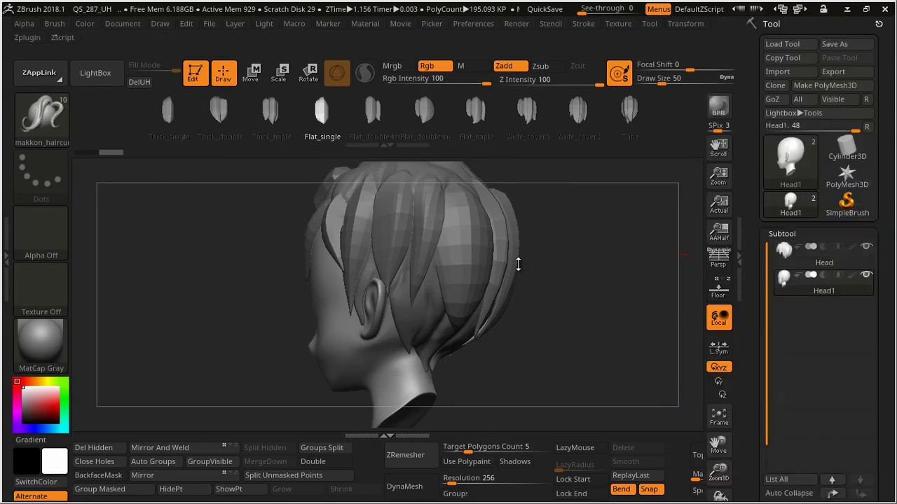
Hide the hair subtool, select Head1, and view the bare head from the rear three-quarter angle
{"action": "mouse_move", "coordinate": [688, 269]}
{"action": "left_mouse_down"}
{"action": "mouse_move", "coordinate": [518, 263]}
{"action": "mouse_move", "coordinate": [456, 290]}
{"action": "mouse_move", "coordinate": [519, 263]}
{"action": "left_mouse_up"}
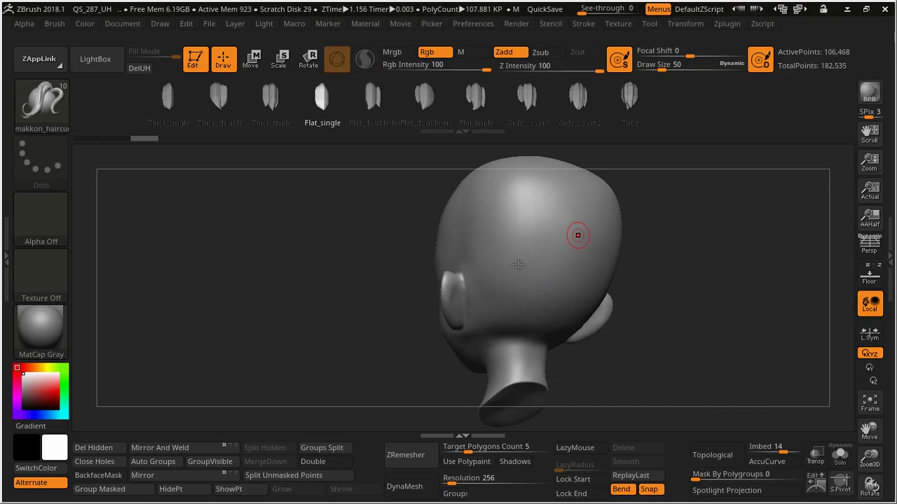
{"action": "left_click_drag", "start_coordinate": [577, 235], "coordinate": [450, 290]}
{"action": "key", "text": "space"}
{"action": "left_click_drag", "start_coordinate": [517, 264], "coordinate": [517, 264], "text": "shift"}
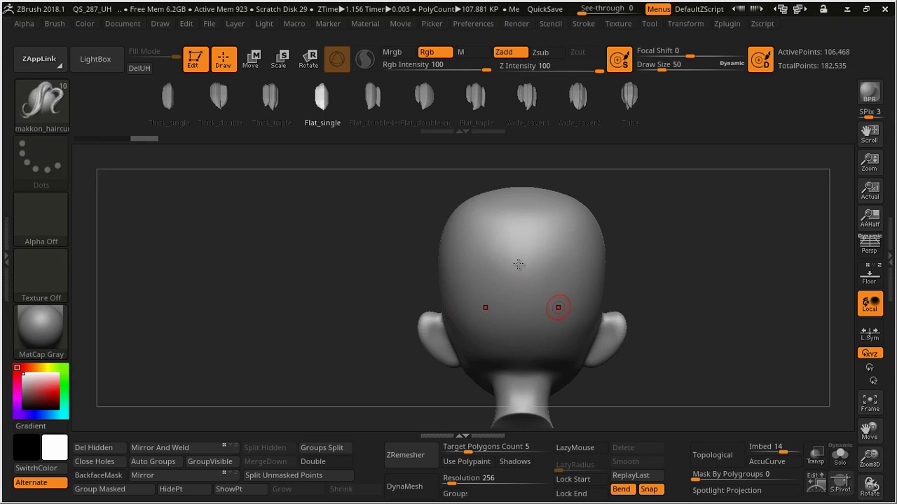
{"action": "left_click_drag", "start_coordinate": [524, 172], "coordinate": [452, 212]}
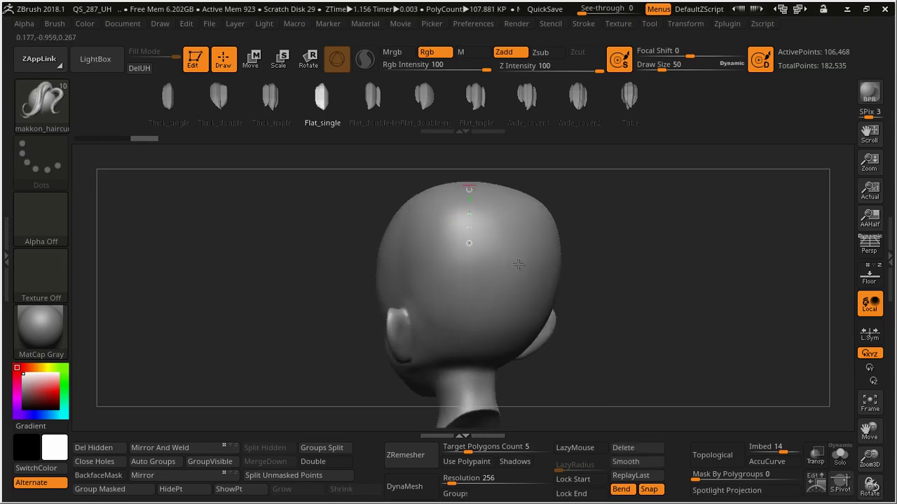
Draw a flat strand down from the crown and commit a short curve up the neck
{"action": "left_click_drag", "start_coordinate": [468, 343], "coordinate": [475, 369]}
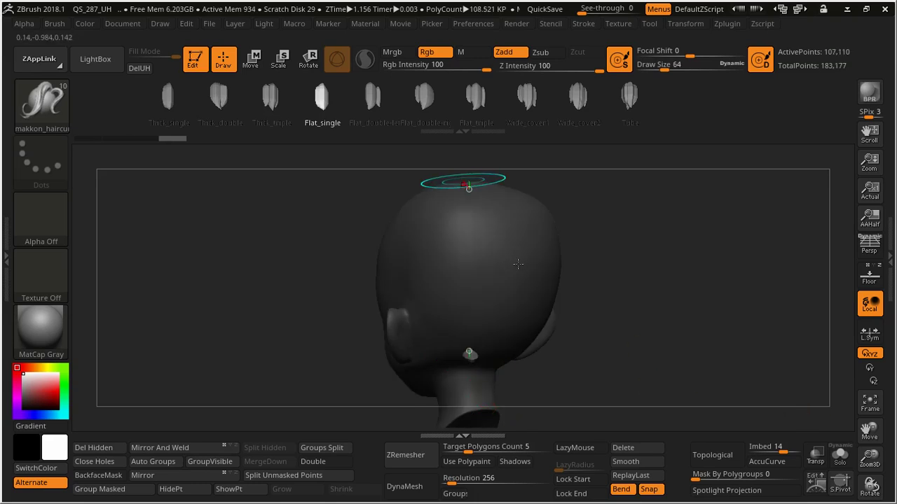
{"action": "left_click_drag", "start_coordinate": [468, 190], "coordinate": [468, 331]}
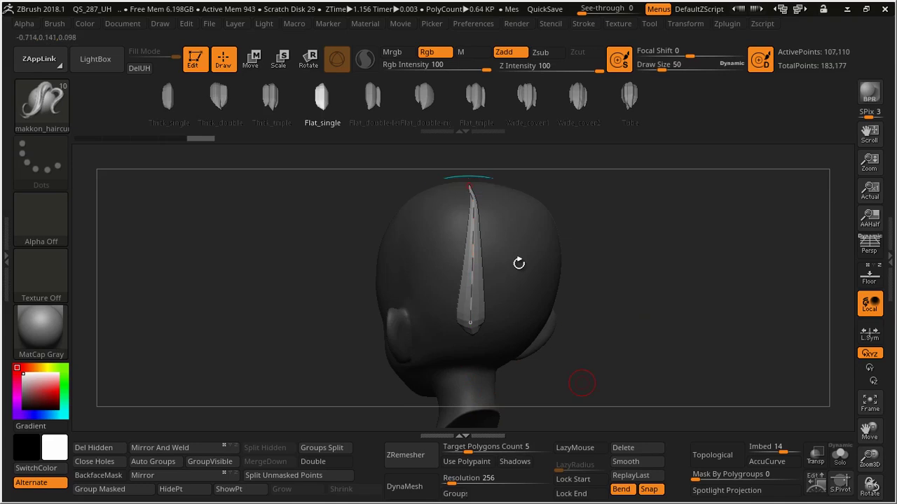
{"action": "left_click_drag", "start_coordinate": [392, 179], "coordinate": [468, 179]}
{"action": "right_click_drag", "start_coordinate": [517, 264], "coordinate": [518, 263]}
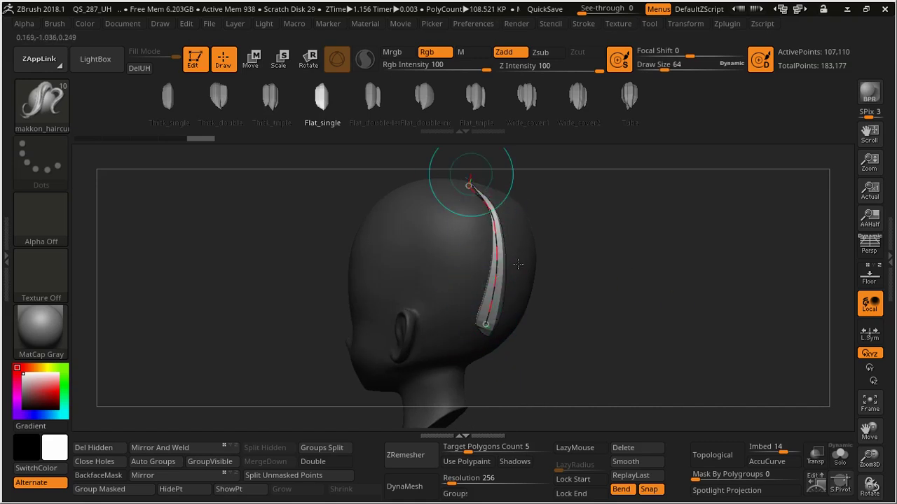
{"action": "left_click", "coordinate": [442, 341]}
{"action": "left_click_drag", "start_coordinate": [440, 351], "coordinate": [440, 323]}
{"action": "left_click", "coordinate": [440, 188]}
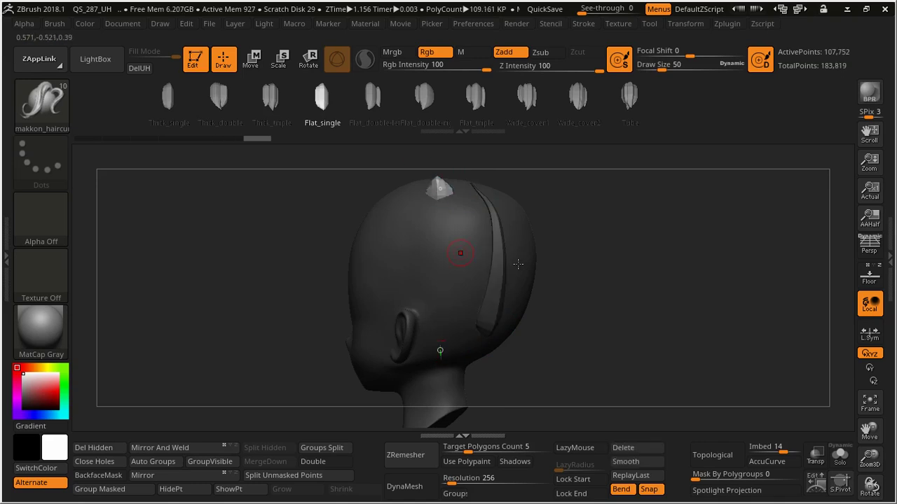
Stretch a long flat strip down the back of the head, undoing and redoing to restore it
{"action": "left_click_drag", "start_coordinate": [448, 184], "coordinate": [434, 328]}
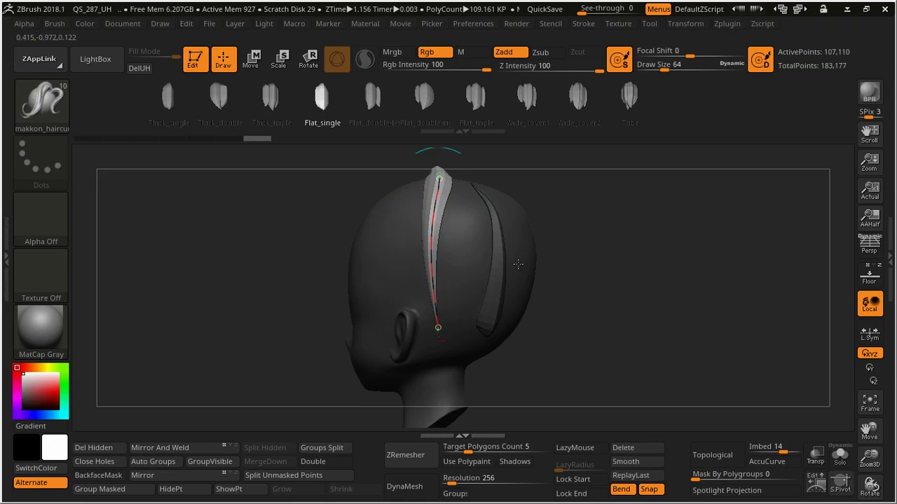
{"action": "left_click_drag", "start_coordinate": [428, 169], "coordinate": [438, 178]}
{"action": "left_click_drag", "start_coordinate": [589, 353], "coordinate": [633, 356]}
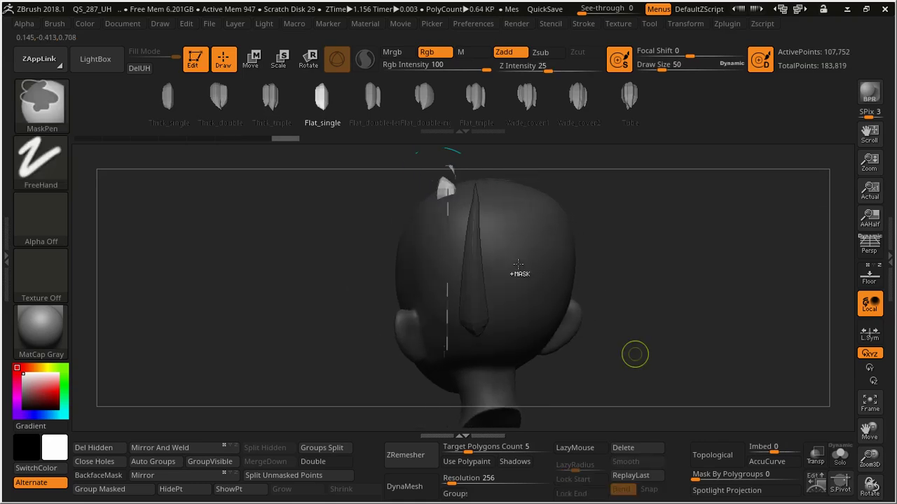
{"action": "key", "text": "ctrl+z"}
{"action": "key", "text": "ctrl+z"}
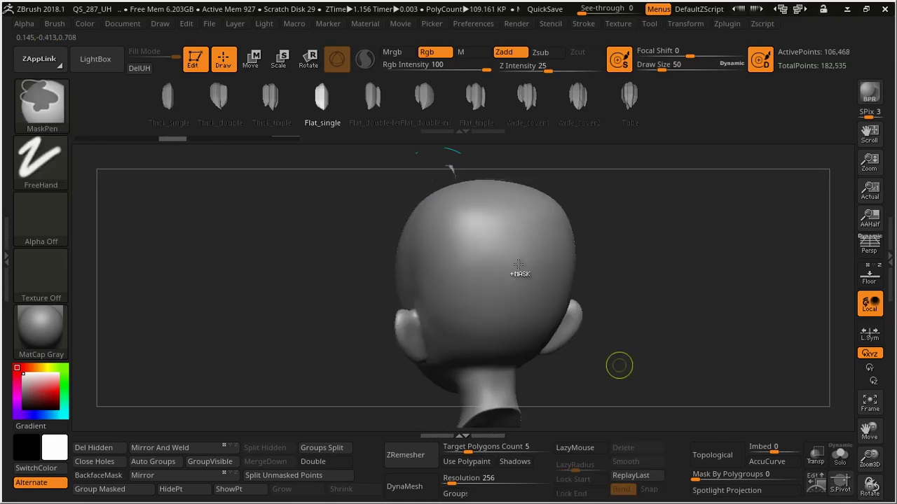
{"action": "key", "text": "ctrl+shift+z"}
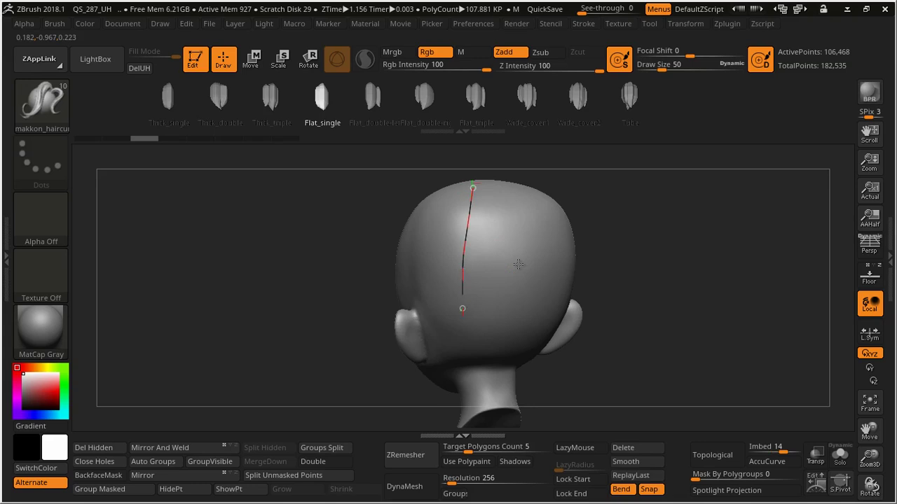
{"action": "key", "text": "ctrl+shift+z"}
{"action": "key", "text": "ctrl+shift+z"}
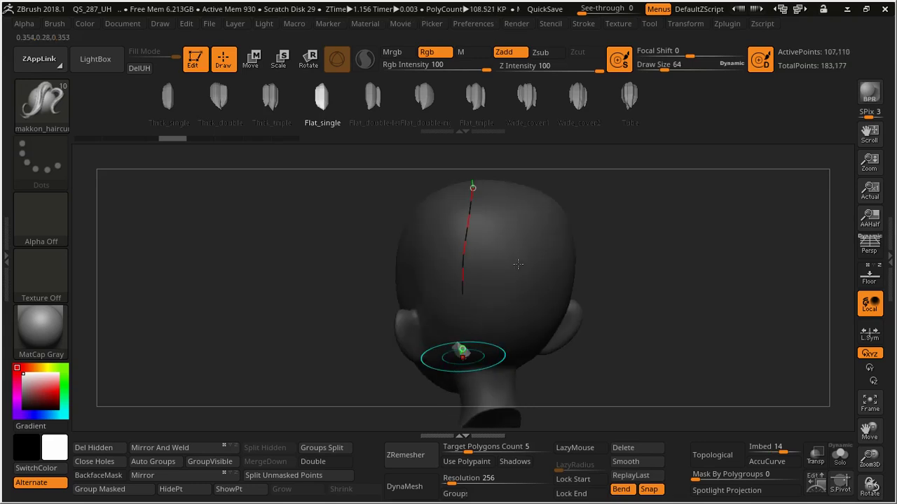
{"action": "key", "text": "ctrl+shift+z"}
{"action": "key", "text": "ctrl+shift+z"}
{"action": "key", "text": "ctrl+shift+z"}
{"action": "key", "text": "ctrl+shift+z"}
{"action": "key", "text": "ctrl+shift+z"}
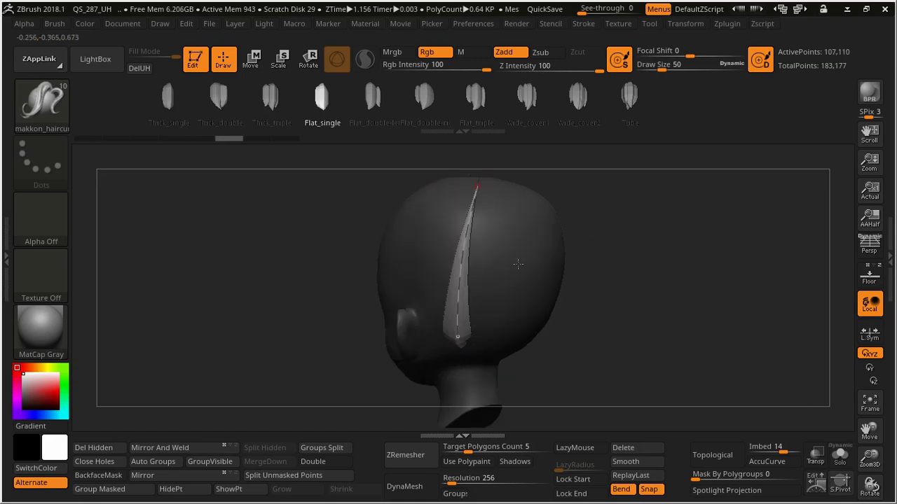
{"action": "key", "text": "ctrl+shift+z"}
{"action": "key", "text": "ctrl+shift+z"}
{"action": "key", "text": "ctrl+shift+z"}
{"action": "key", "text": "ctrl+shift+z"}
{"action": "key", "text": "ctrl+shift+z"}
{"action": "key", "text": "ctrl+shift+z"}
{"action": "key", "text": "ctrl+shift+z"}
{"action": "key", "text": "space"}
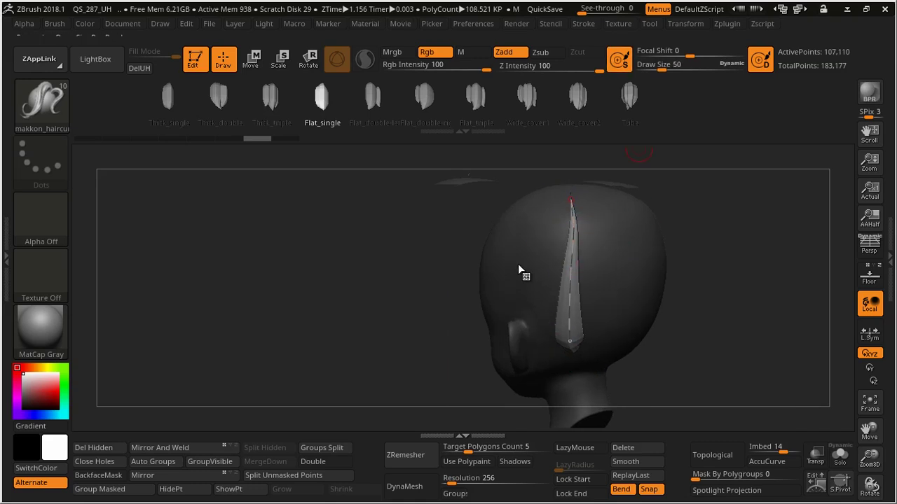
Flip the Size Curve Falloff vertically in Stroke > Curve Modifiers to reverse the strand's taper
{"action": "key", "text": "s"}
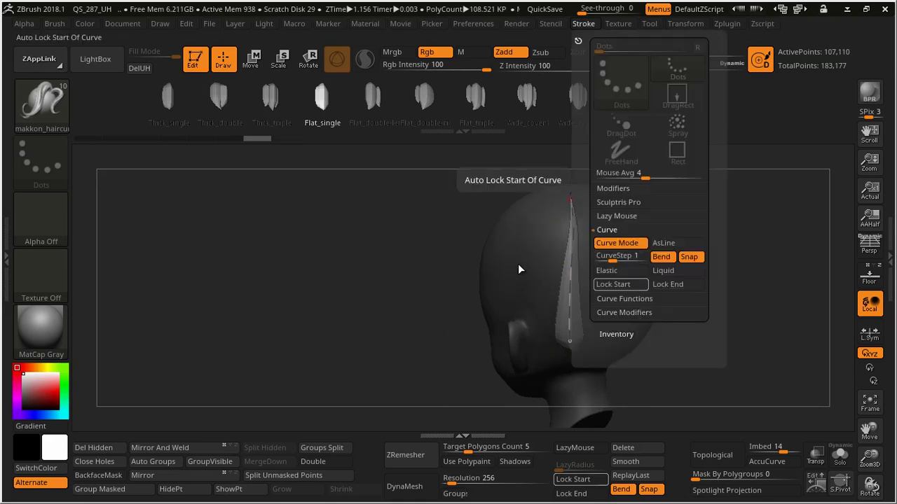
{"action": "left_click", "coordinate": [623, 313]}
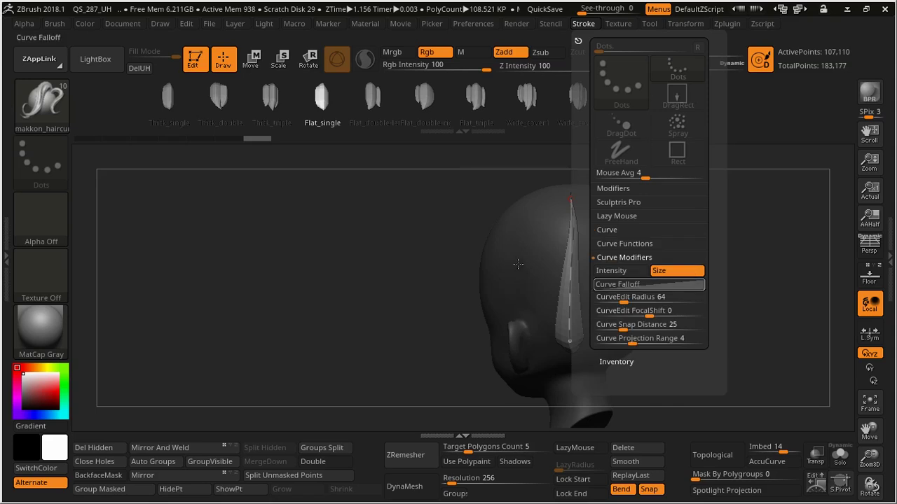
{"action": "left_click", "coordinate": [649, 283]}
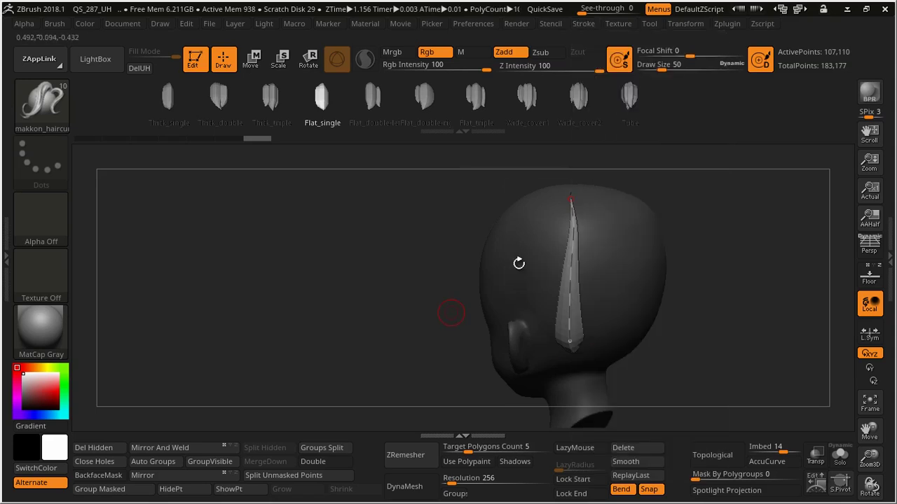
{"action": "left_click_drag", "start_coordinate": [518, 263], "coordinate": [517, 264], "text": "alt"}
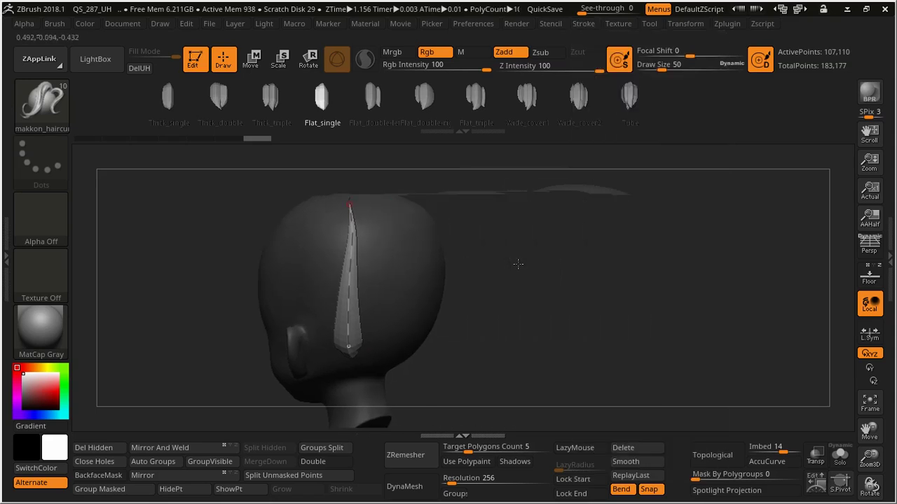
{"action": "key", "text": "F3"}
{"action": "key", "text": "F5"}
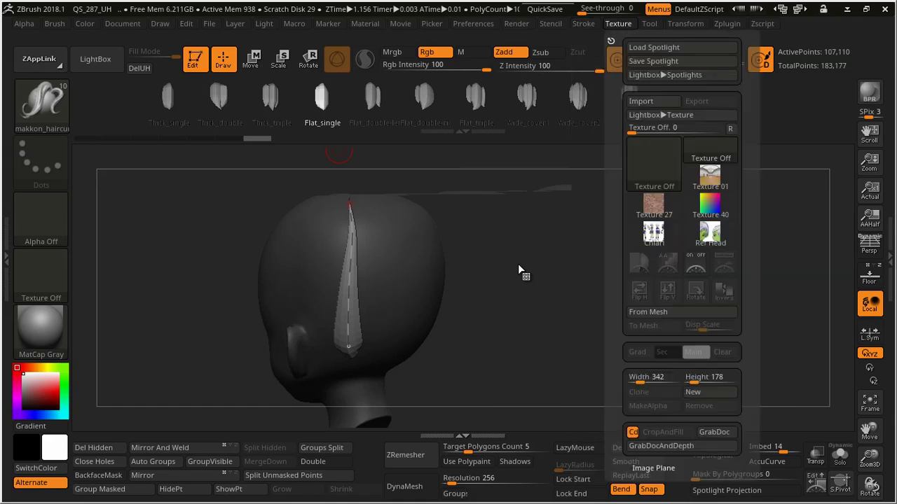
{"action": "key", "text": "F3"}
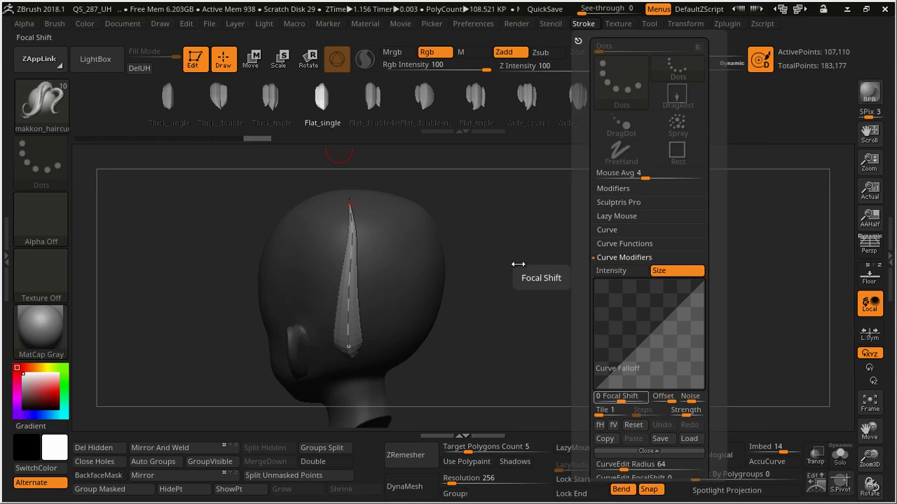
{"action": "key", "text": "F3"}
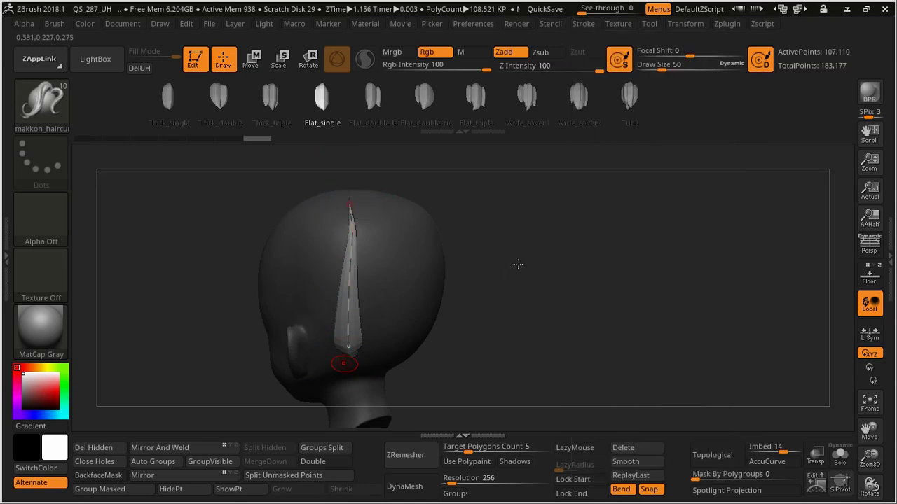
{"action": "key", "text": "F3"}
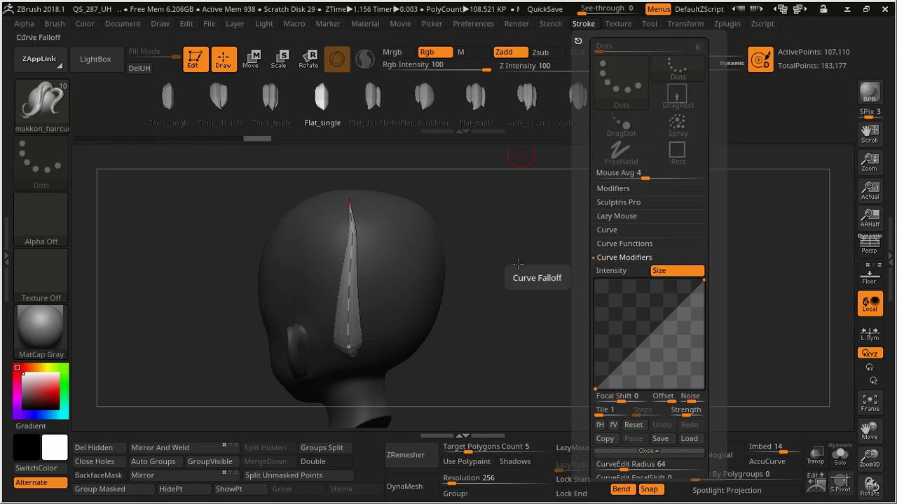
{"action": "key", "text": "F3"}
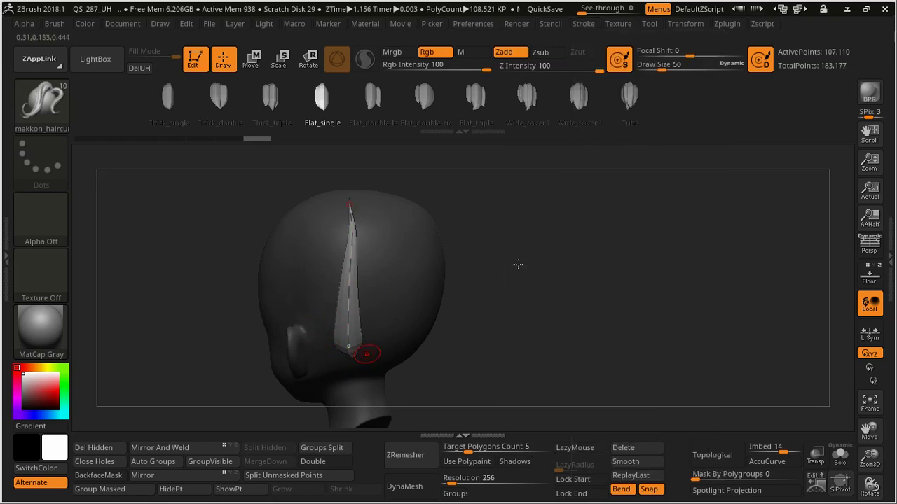
{"action": "key", "text": "alt"}
{"action": "key", "text": "F3"}
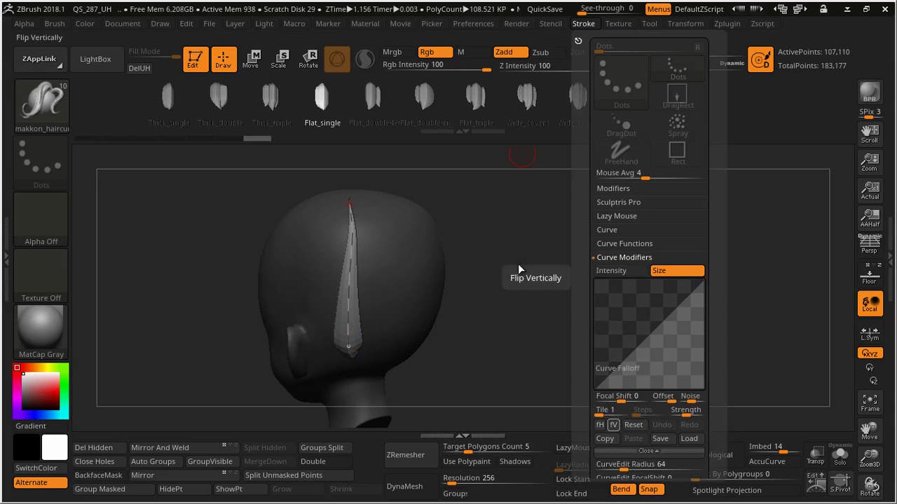
{"action": "left_click", "coordinate": [613, 424]}
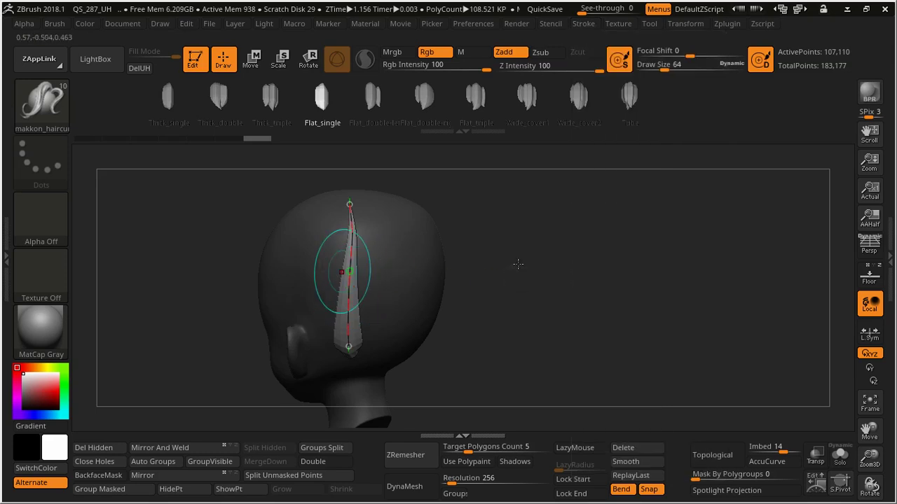
Apply the flipped falloff so the strand tapers down, and bend it along the side of the head
{"action": "left_click", "coordinate": [343, 301]}
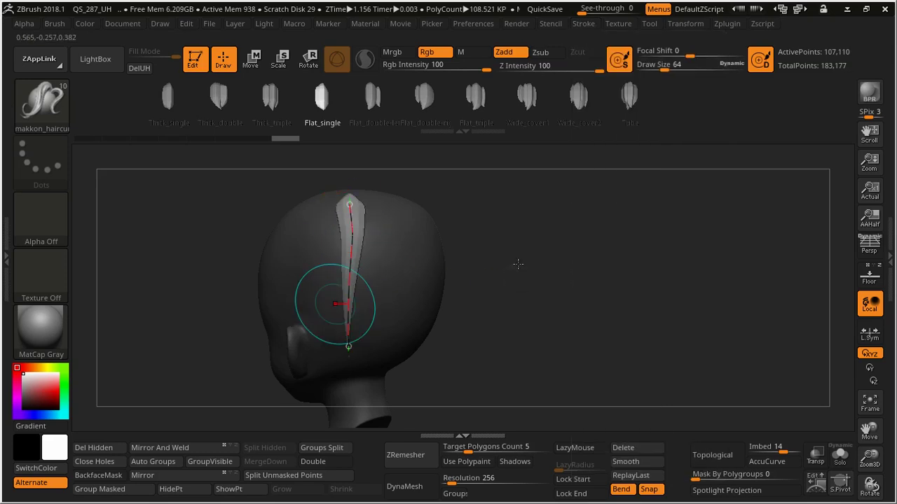
{"action": "left_click_drag", "start_coordinate": [518, 264], "coordinate": [595, 265]}
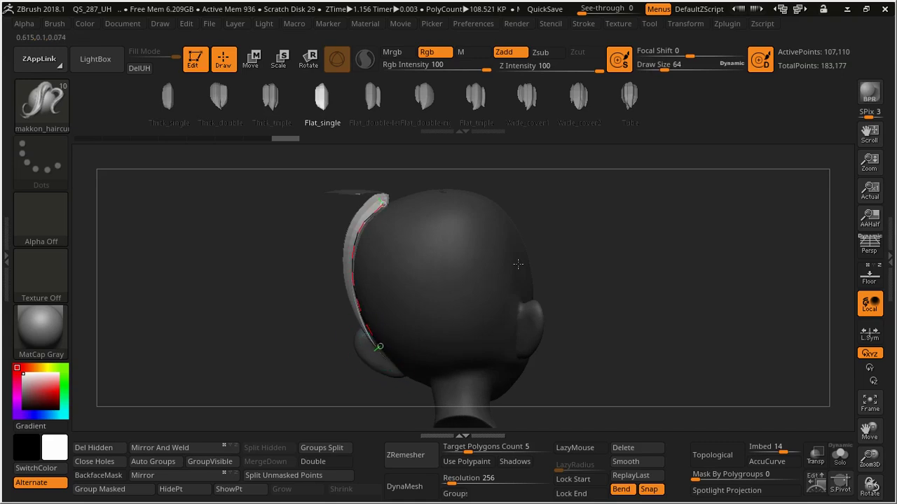
{"action": "left_click_drag", "start_coordinate": [382, 203], "coordinate": [375, 186]}
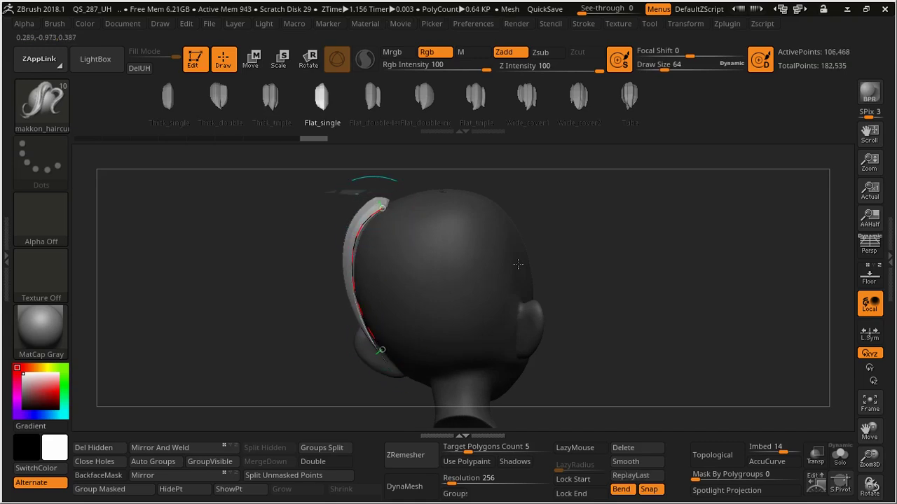
{"action": "left_click_drag", "start_coordinate": [517, 264], "coordinate": [418, 245]}
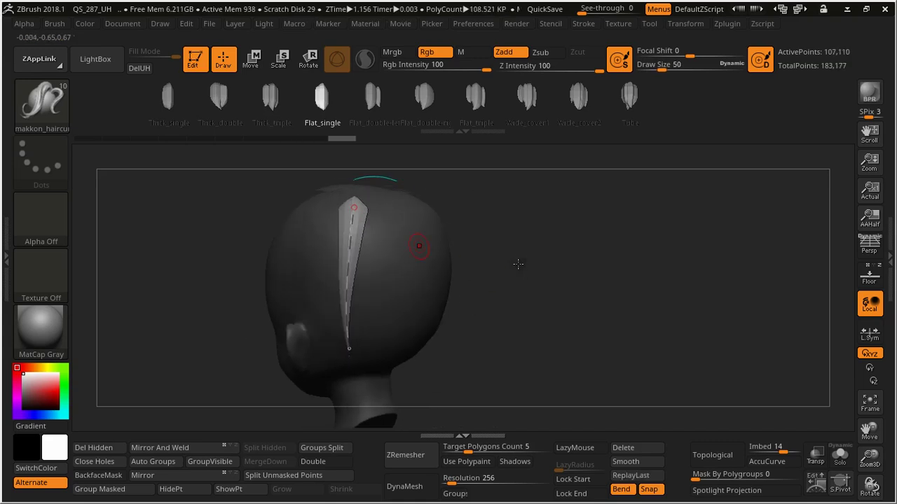
Widen the strand to draw size 106, snap its tip onto the head surface, and show the subtools
{"action": "key", "text": "space"}
{"action": "mouse_move", "coordinate": [518, 264]}
{"action": "left_mouse_down"}
{"action": "mouse_move", "coordinate": [534, 264]}
{"action": "mouse_move", "coordinate": [448, 265]}
{"action": "left_mouse_up"}
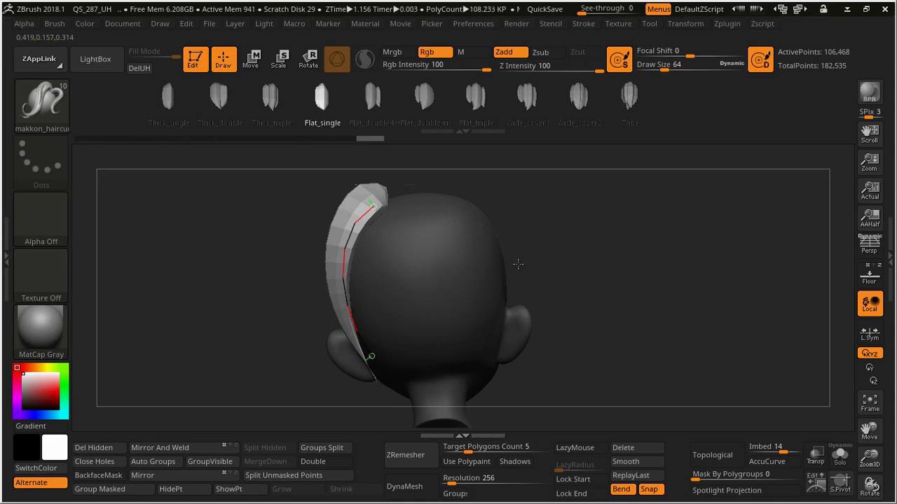
{"action": "left_click_drag", "start_coordinate": [517, 264], "coordinate": [574, 264]}
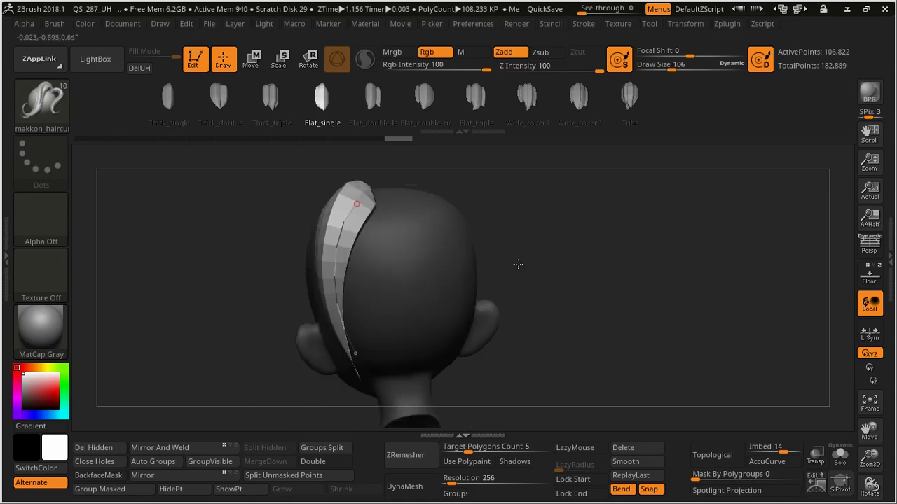
{"action": "left_click_drag", "start_coordinate": [533, 364], "coordinate": [580, 370]}
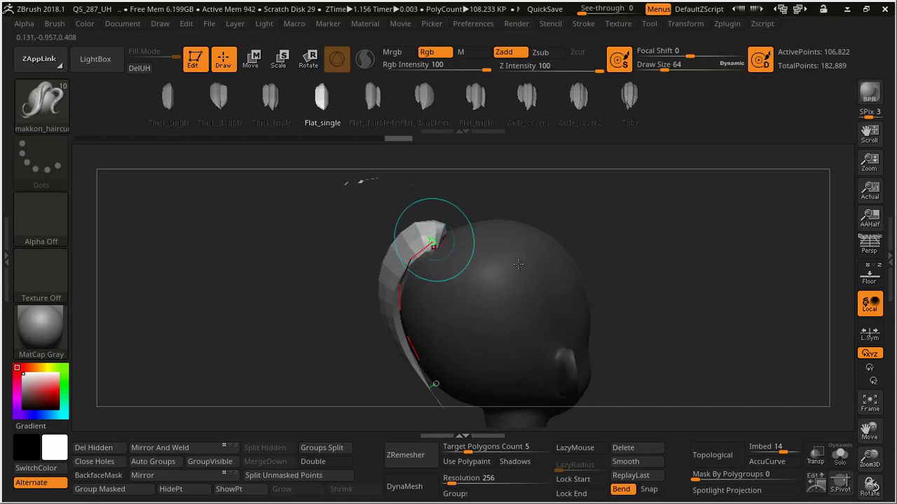
{"action": "left_click_drag", "start_coordinate": [433, 241], "coordinate": [439, 245]}
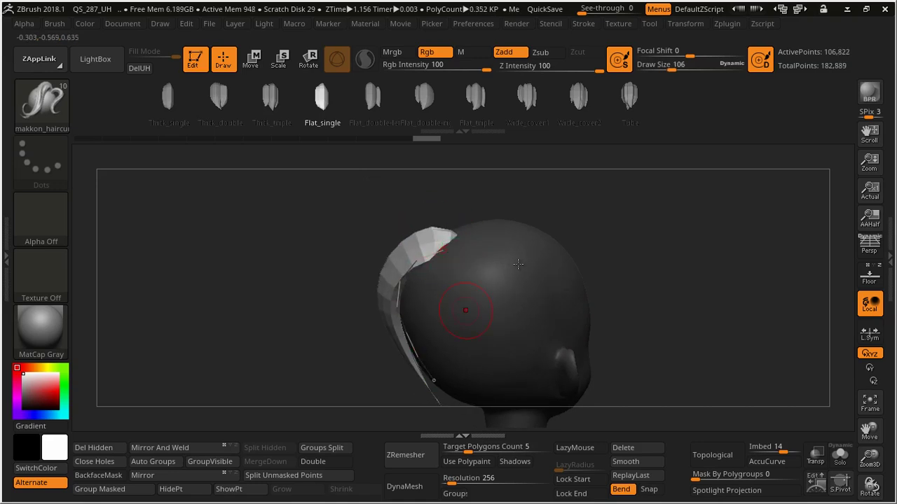
{"action": "right_click_drag", "start_coordinate": [518, 264], "coordinate": [456, 250]}
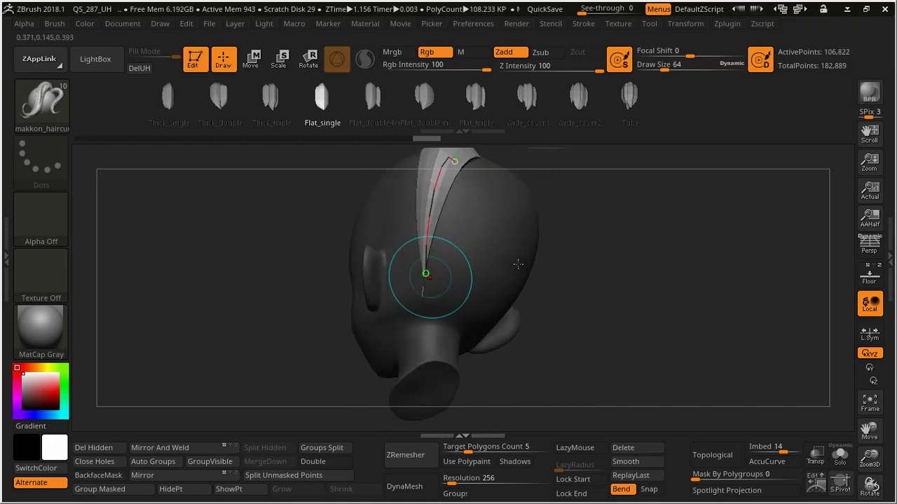
{"action": "mouse_move", "coordinate": [426, 334]}
{"action": "right_mouse_down"}
{"action": "mouse_move", "coordinate": [484, 296]}
{"action": "mouse_move", "coordinate": [420, 301]}
{"action": "right_mouse_up"}
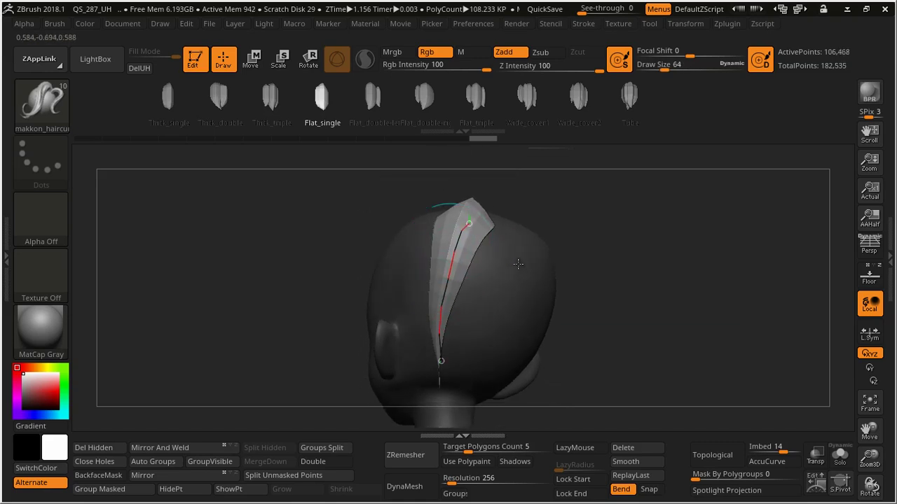
{"action": "right_click_drag", "start_coordinate": [436, 336], "coordinate": [518, 264]}
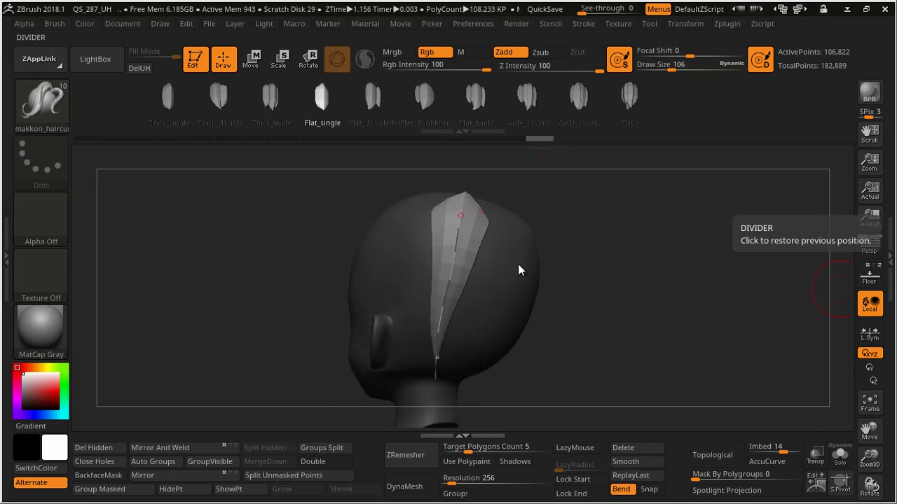
{"action": "left_click", "coordinate": [890, 234]}
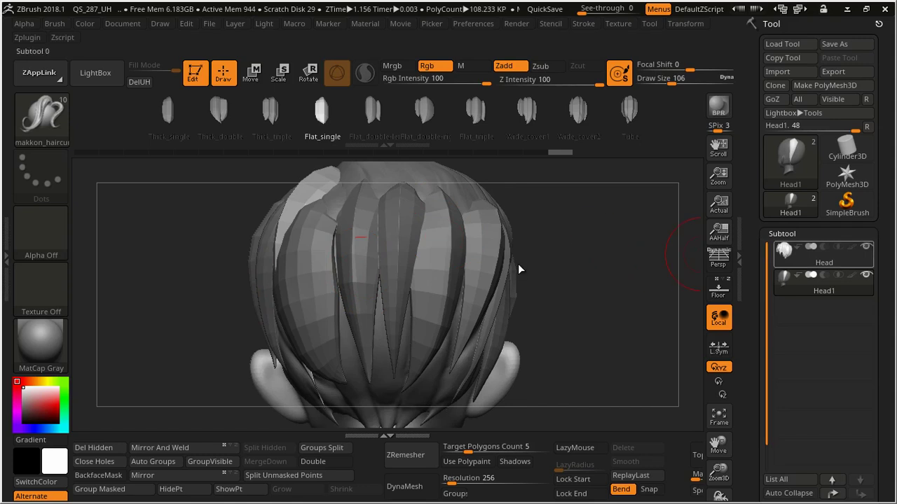
Make the Head hair subtool active, close the tray, and bring up the Move gizmo
{"action": "left_click", "coordinate": [824, 252]}
{"action": "left_click_drag", "start_coordinate": [387, 265], "coordinate": [430, 231]}
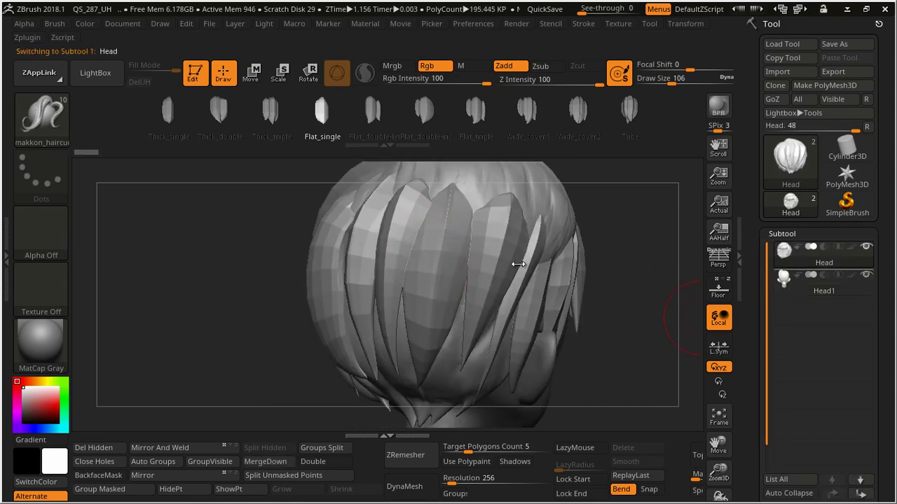
{"action": "left_click", "coordinate": [739, 259]}
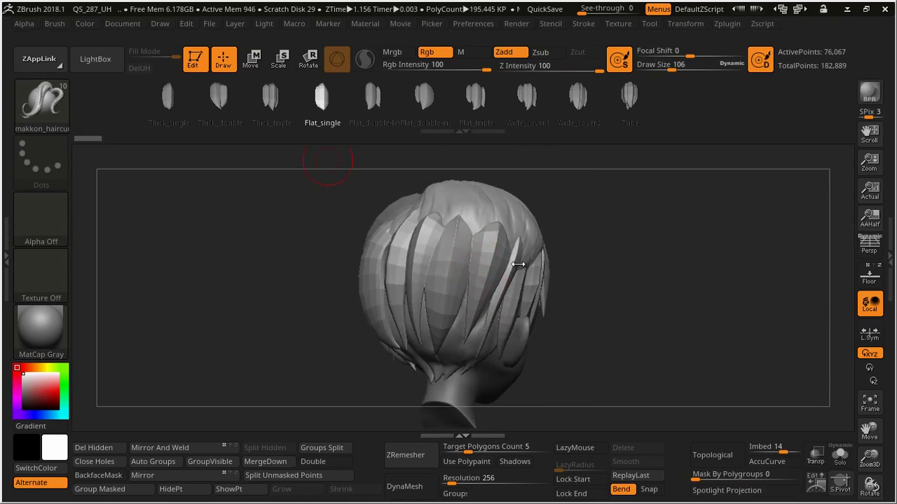
{"action": "key", "text": "w"}
{"action": "key", "text": "e"}
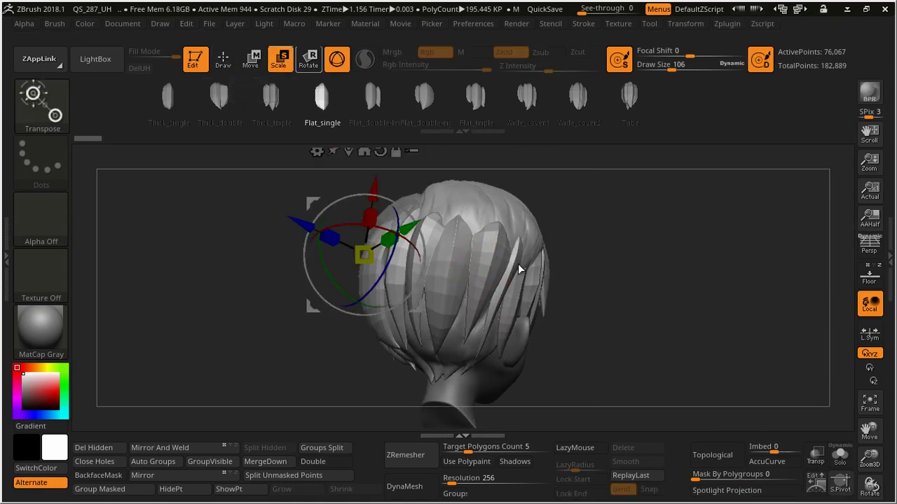
{"action": "key", "text": "r"}
{"action": "key", "text": "w"}
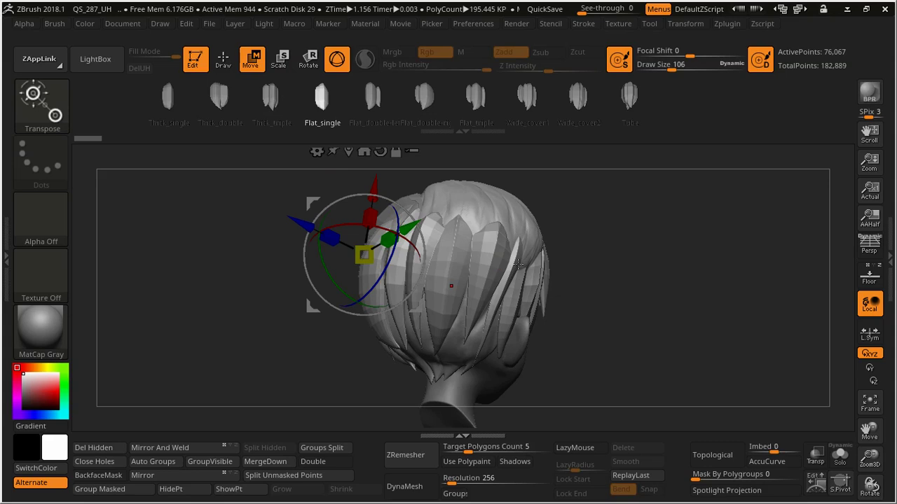
Switch back to sculpting and pick the Move brush, enlarging it from 179 to 232
{"action": "left_click", "coordinate": [443, 277], "text": "ctrl+shift"}
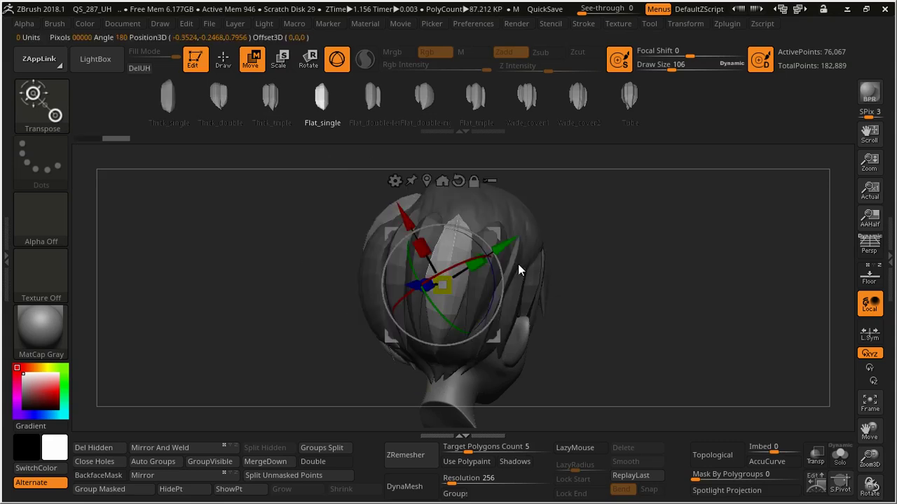
{"action": "key", "text": "q"}
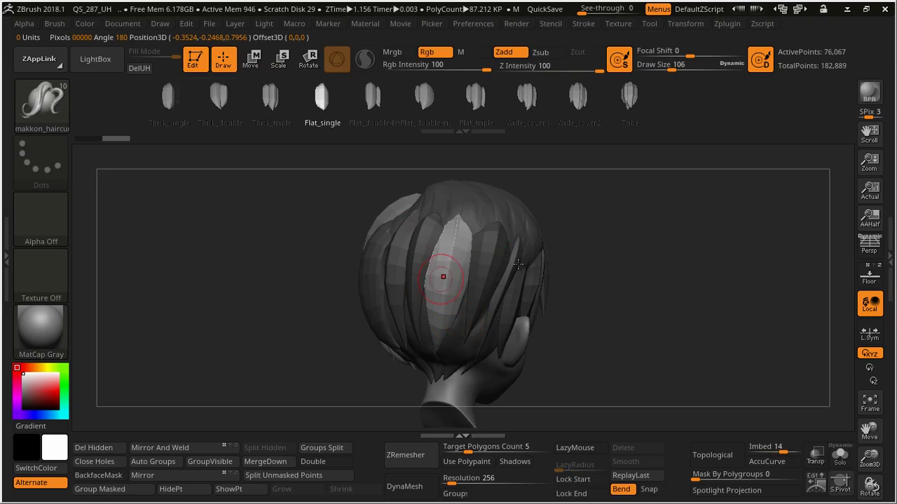
{"action": "key", "text": "space"}
{"action": "left_click_drag", "start_coordinate": [448, 269], "coordinate": [472, 268]}
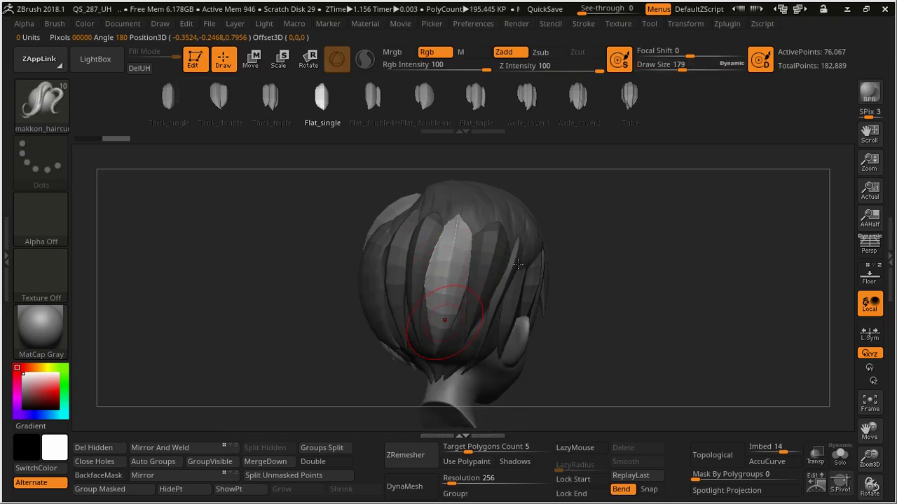
{"action": "right_click_drag", "start_coordinate": [444, 321], "coordinate": [423, 278]}
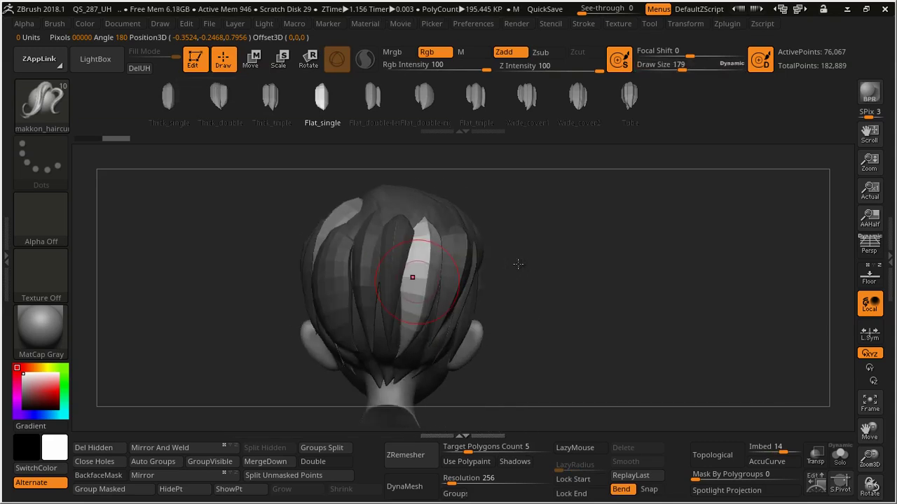
{"action": "key", "text": "b"}
{"action": "key", "text": "m"}
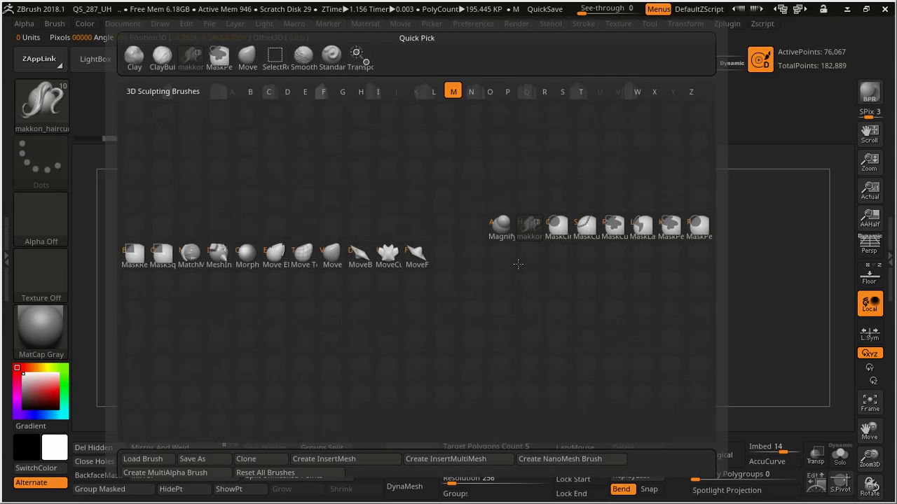
{"action": "key", "text": "v"}
{"action": "key", "text": "space"}
{"action": "left_click_drag", "start_coordinate": [518, 264], "coordinate": [547, 264]}
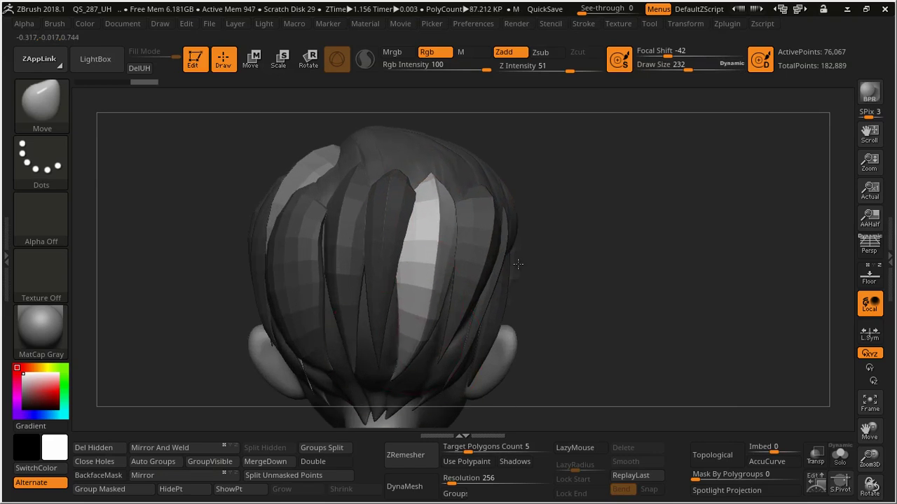
Reshape a hair spike at the back, then select the top strand with the Move gizmo
{"action": "left_click", "coordinate": [430, 263]}
{"action": "mouse_move", "coordinate": [416, 262]}
{"action": "right_mouse_down"}
{"action": "mouse_move", "coordinate": [428, 287]}
{"action": "mouse_move", "coordinate": [409, 294]}
{"action": "right_mouse_up"}
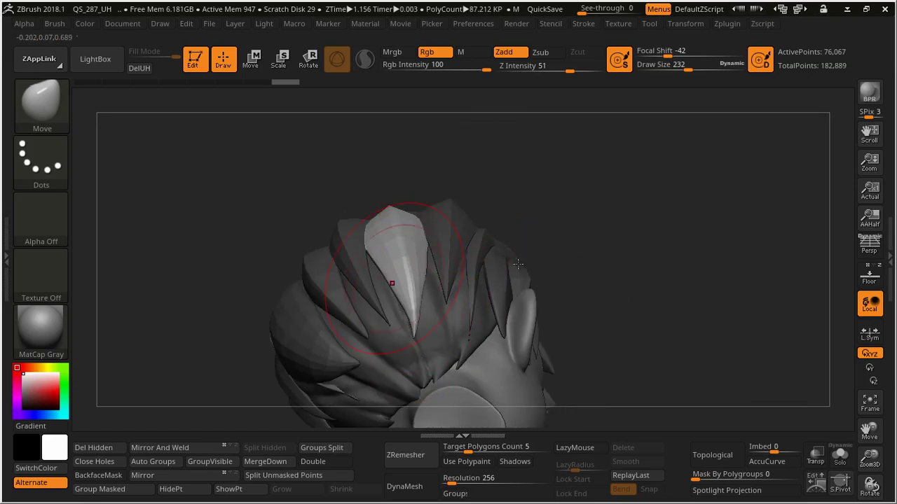
{"action": "left_click_drag", "start_coordinate": [391, 283], "coordinate": [400, 280]}
{"action": "right_click_drag", "start_coordinate": [517, 264], "coordinate": [517, 264]}
{"action": "key", "text": "w"}
{"action": "left_click", "coordinate": [517, 264], "text": "alt"}
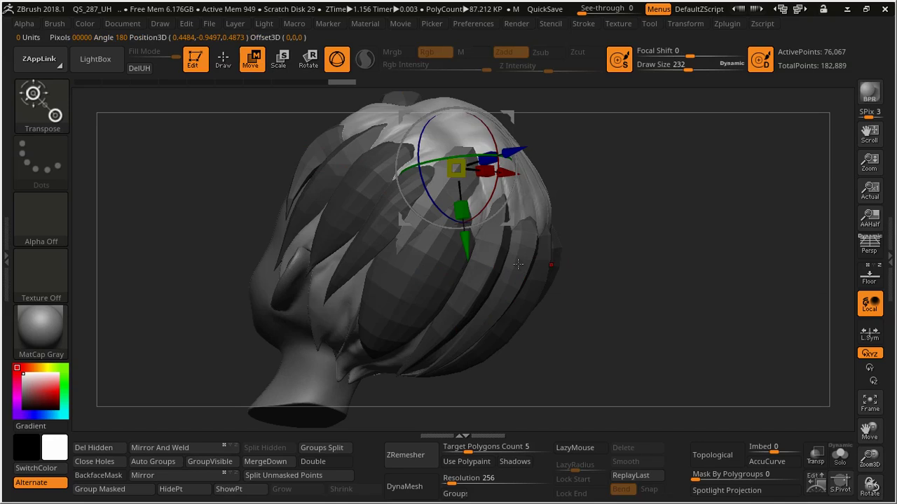
Turn on PolyF to show the hair's polygroup colours and wireframe, then reopen the Subtool list
{"action": "right_click_drag", "start_coordinate": [518, 264], "coordinate": [519, 269]}
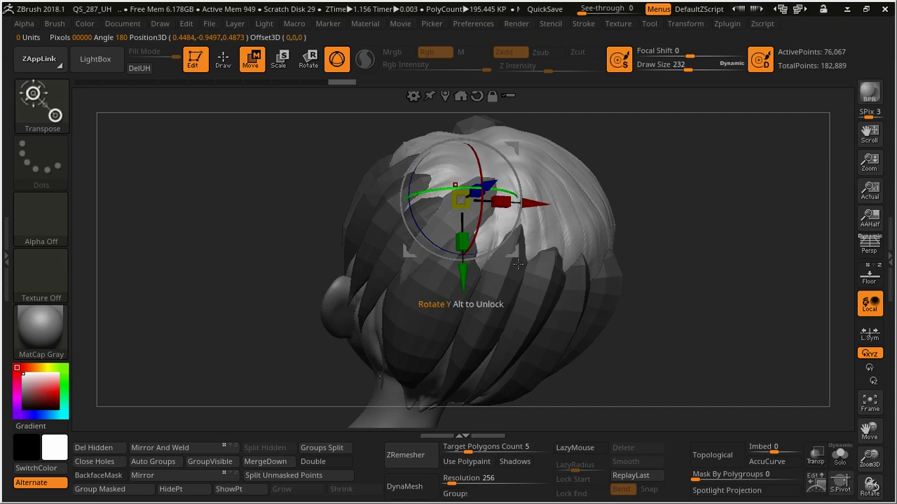
{"action": "left_click", "coordinate": [517, 264]}
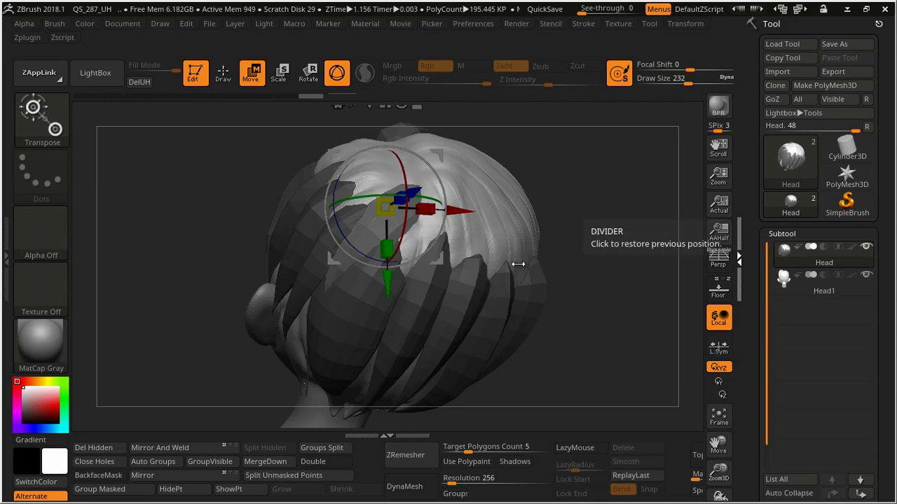
{"action": "left_click", "coordinate": [738, 257]}
{"action": "key", "text": "shift+f"}
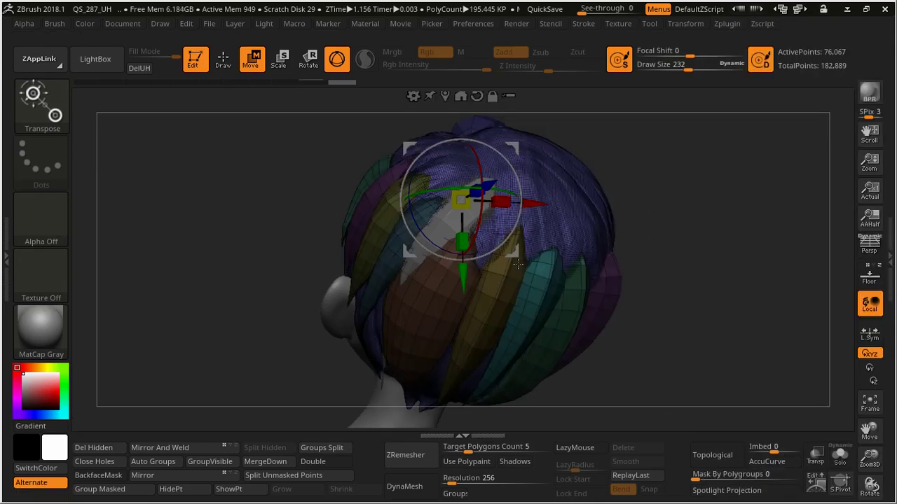
{"action": "key", "text": "q"}
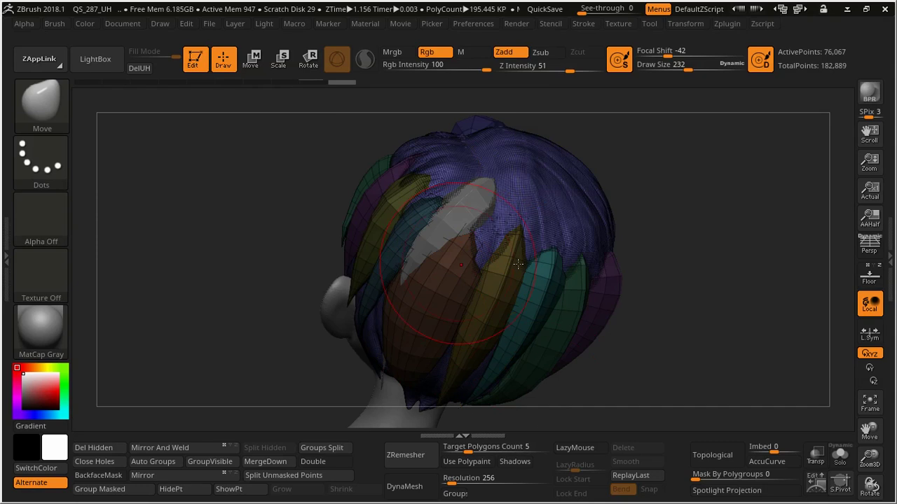
{"action": "left_click_drag", "start_coordinate": [516, 260], "coordinate": [517, 264]}
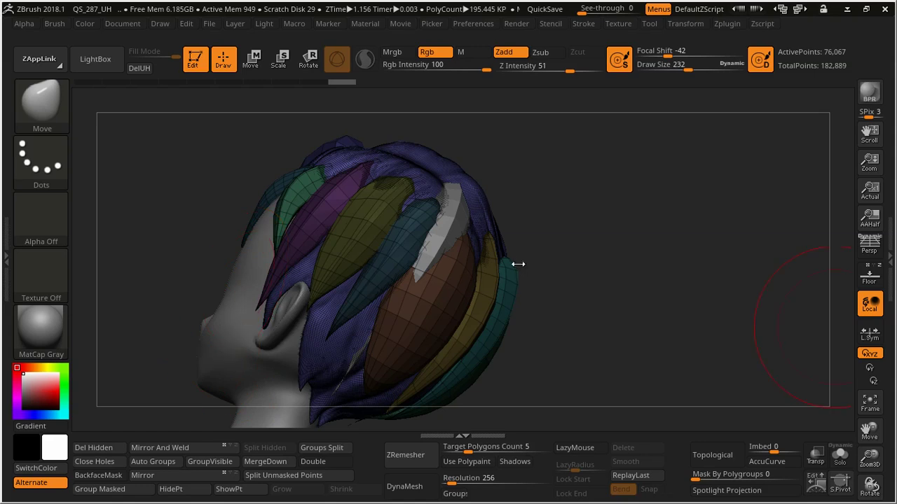
{"action": "left_click", "coordinate": [518, 266]}
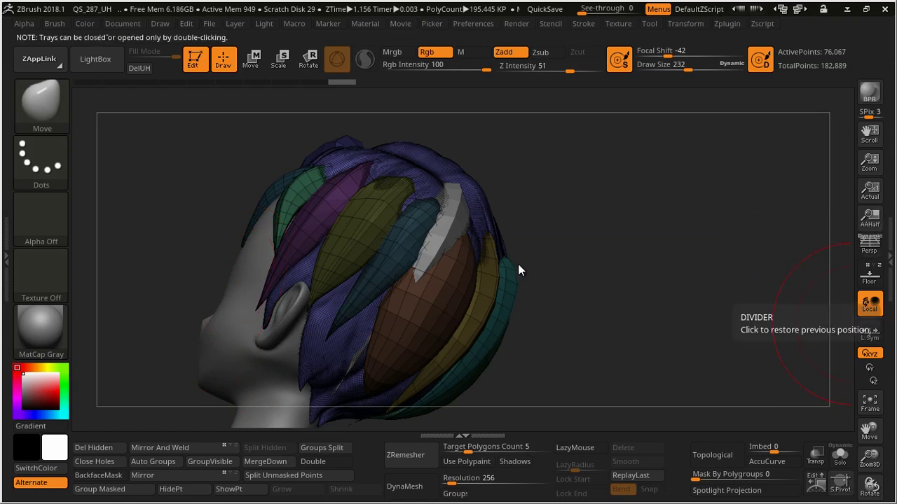
{"action": "double_click", "coordinate": [890, 315]}
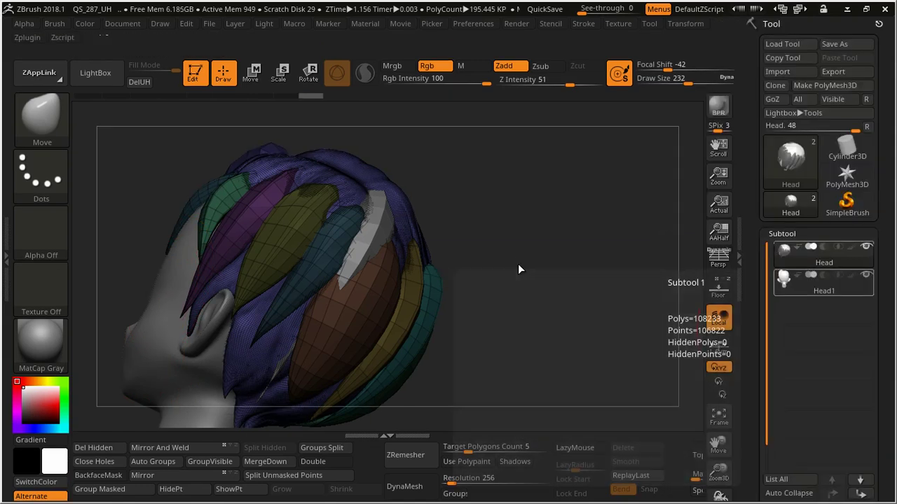
Select Head1, view the top of the head, and try the Smooth brush before returning to Move
{"action": "key", "text": "Down"}
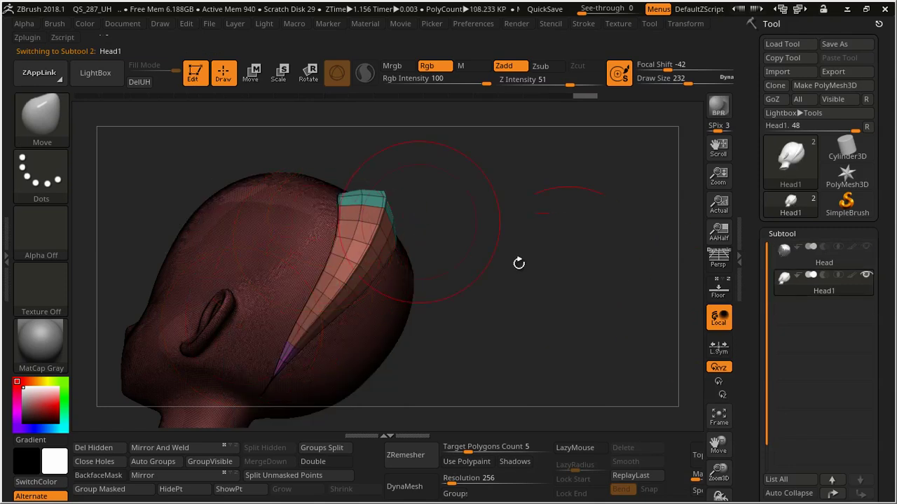
{"action": "left_click_drag", "start_coordinate": [518, 263], "coordinate": [518, 264]}
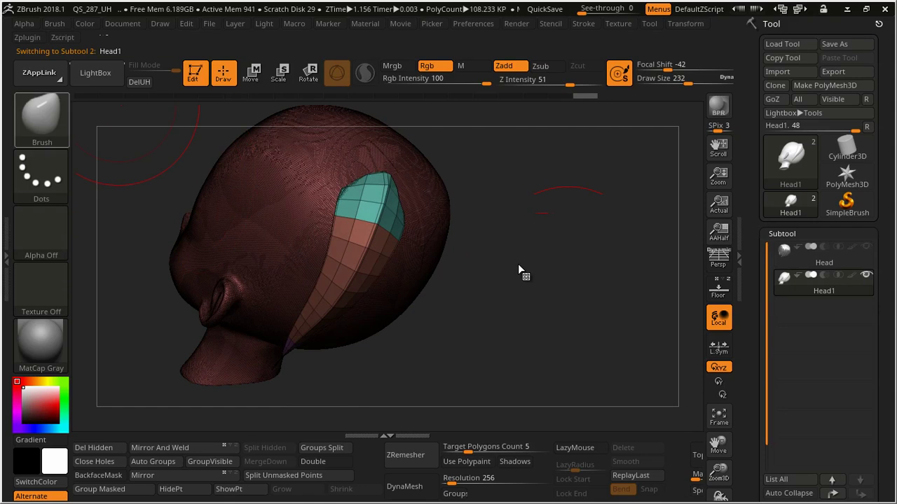
{"action": "key", "text": "b"}
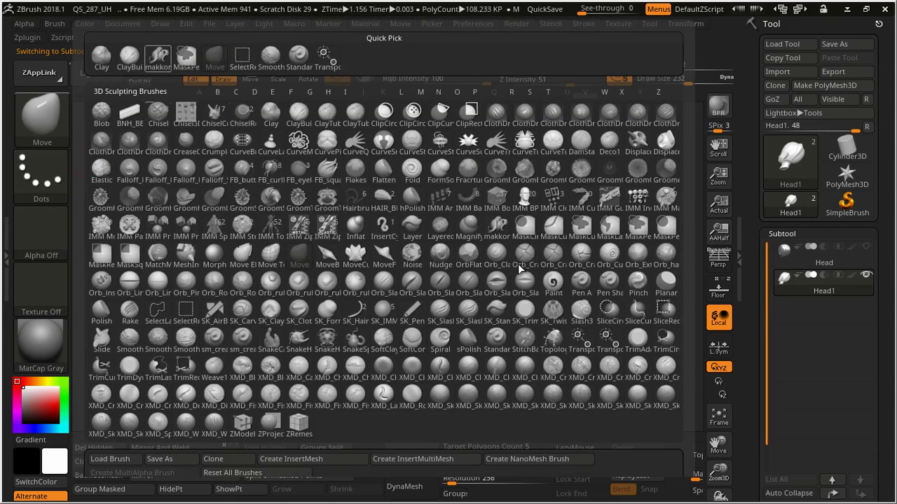
{"action": "key", "text": "Escape"}
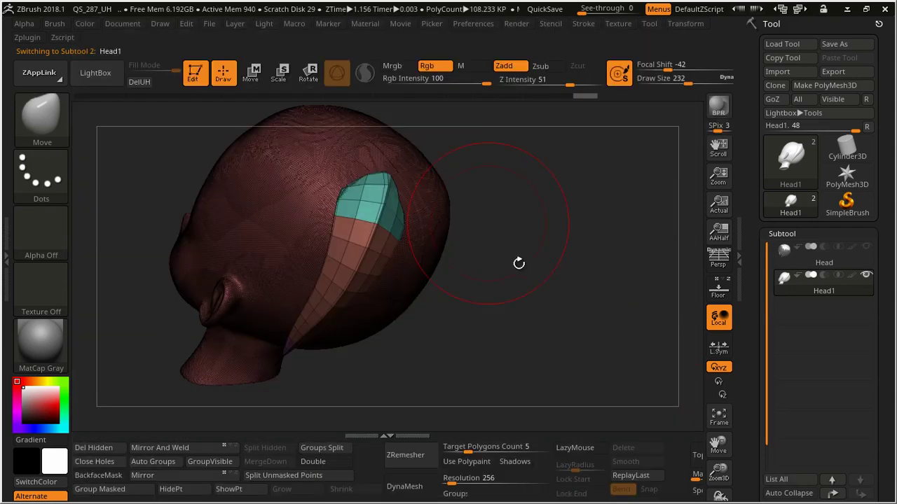
{"action": "left_click_drag", "start_coordinate": [420, 308], "coordinate": [436, 120]}
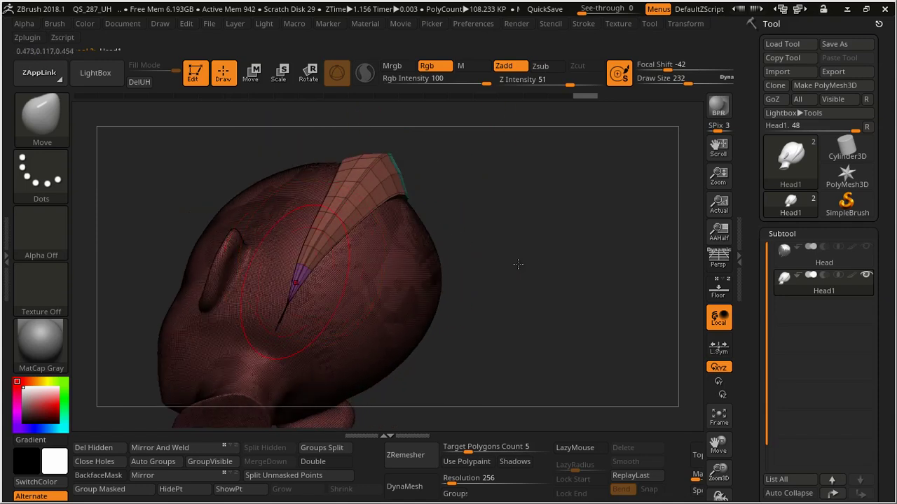
{"action": "scroll", "coordinate": [518, 264], "scroll_direction": "up", "scroll_amount": 3}
{"action": "scroll", "coordinate": [518, 264], "scroll_direction": "up", "scroll_amount": 3}
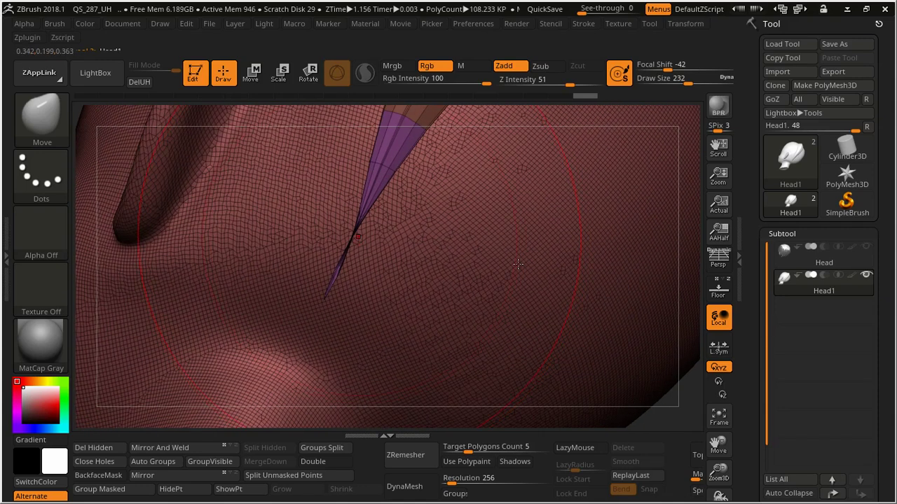
{"action": "key", "text": "space"}
{"action": "key", "text": "shift"}
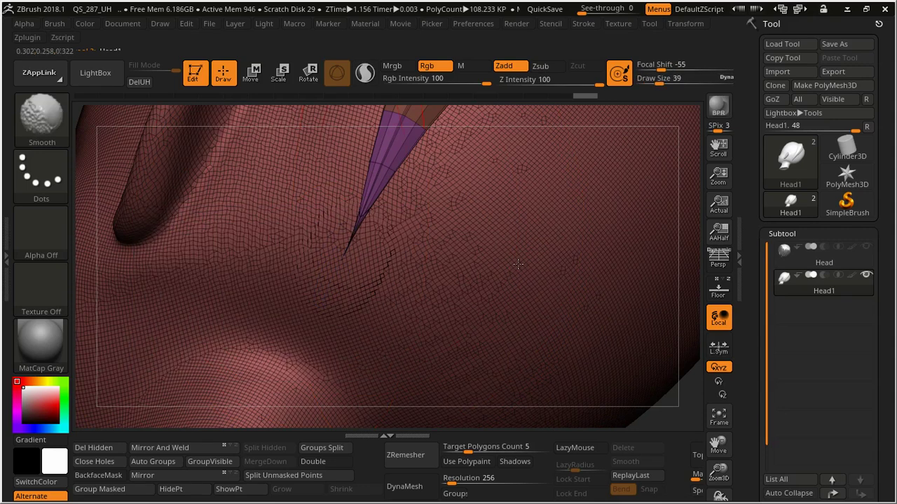
{"action": "key", "text": "f"}
Run Polygroups > Auto Groups so the strand and head become separate polygroups
{"action": "left_click_drag", "start_coordinate": [290, 250], "coordinate": [454, 240]}
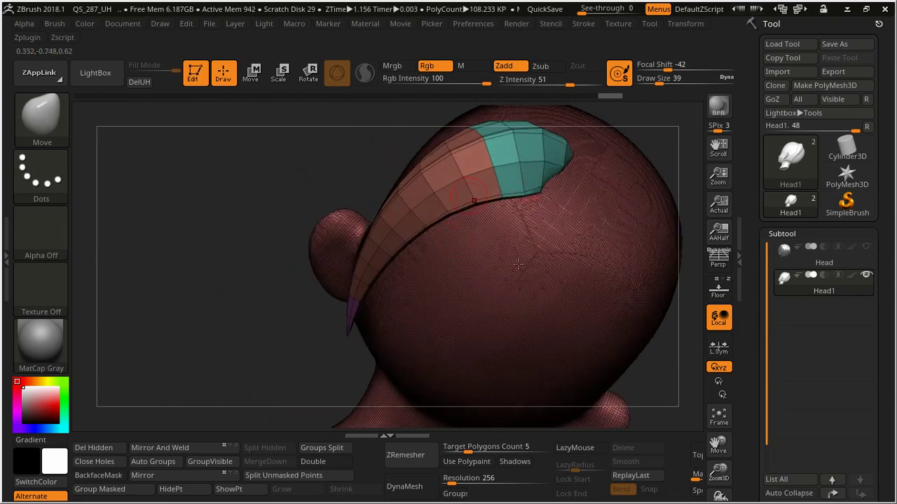
{"action": "right_click_drag", "start_coordinate": [367, 237], "coordinate": [419, 201]}
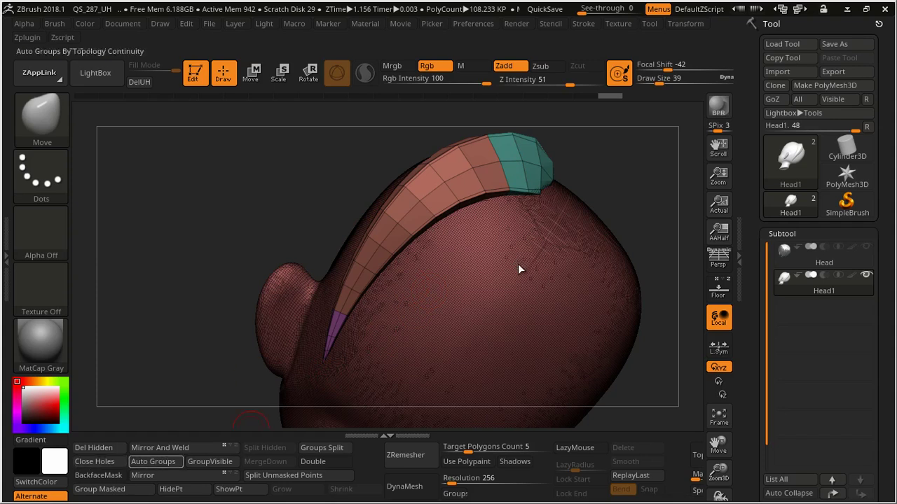
{"action": "left_click", "coordinate": [153, 461]}
{"action": "right_click_drag", "start_coordinate": [518, 263], "coordinate": [518, 263]}
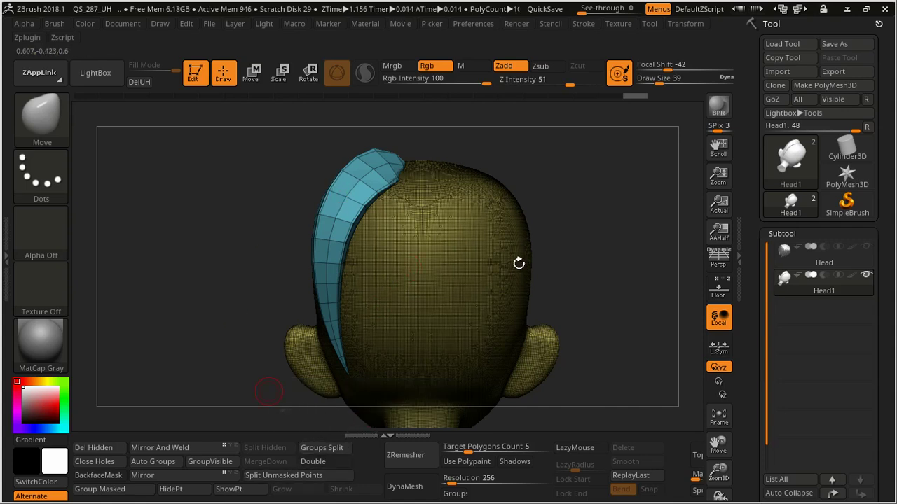
Groups Split the strand off into its own subtool and move it up beneath Head
{"action": "left_click", "coordinate": [321, 447]}
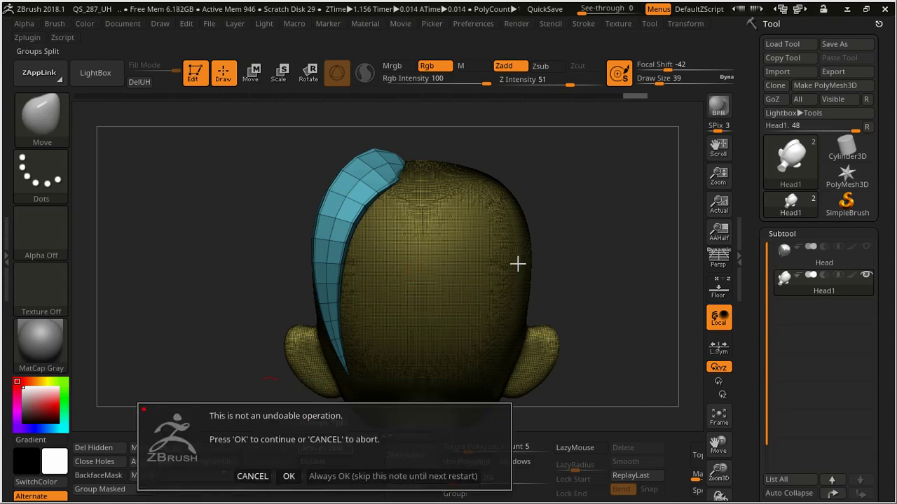
{"action": "key", "text": "Return"}
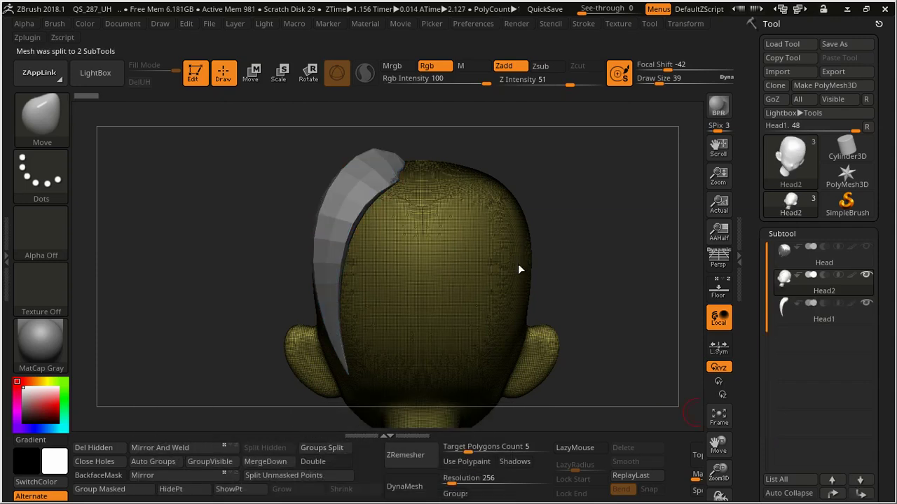
{"action": "mouse_move", "coordinate": [519, 269]}
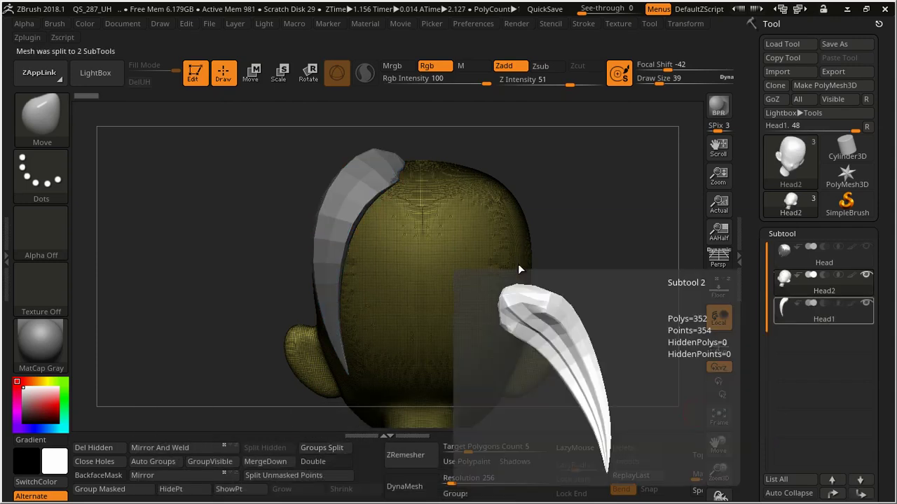
{"action": "key", "text": "alt+Down"}
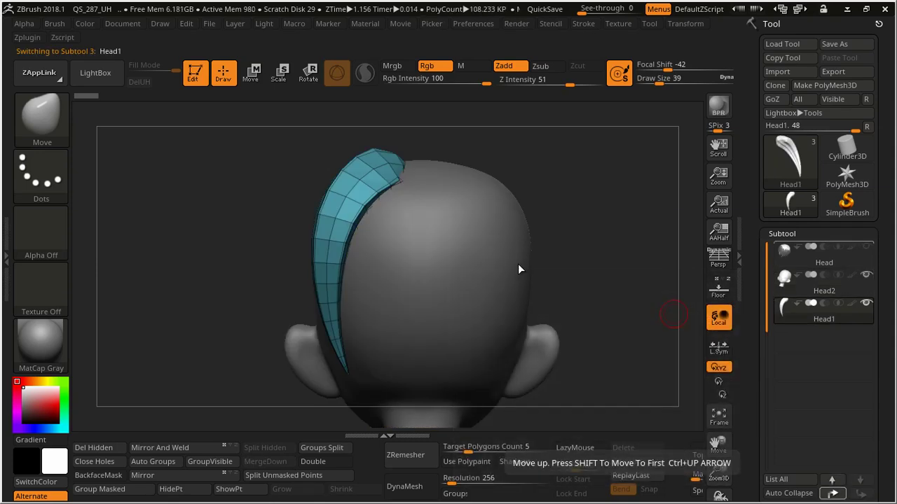
{"action": "key", "text": "ctrl+Up"}
MergeDown the strand subtool into the Head hair subtool
{"action": "key", "text": "alt+Up"}
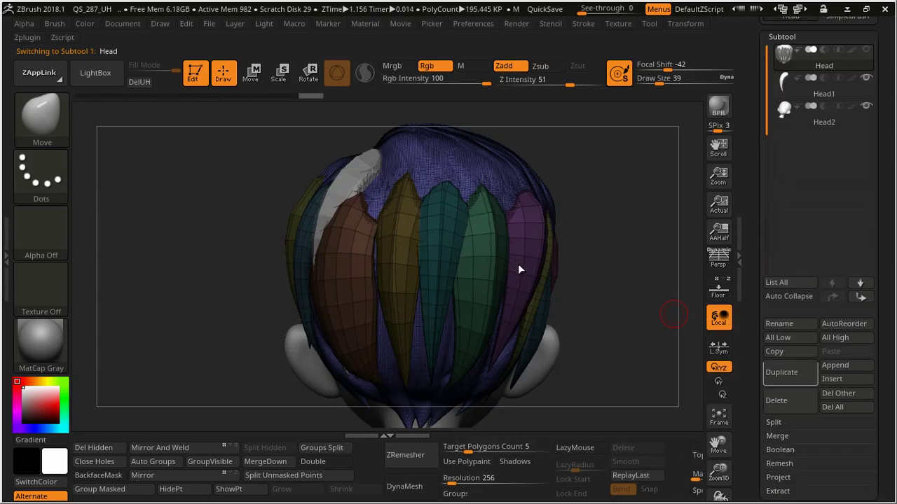
{"action": "left_click", "coordinate": [777, 436]}
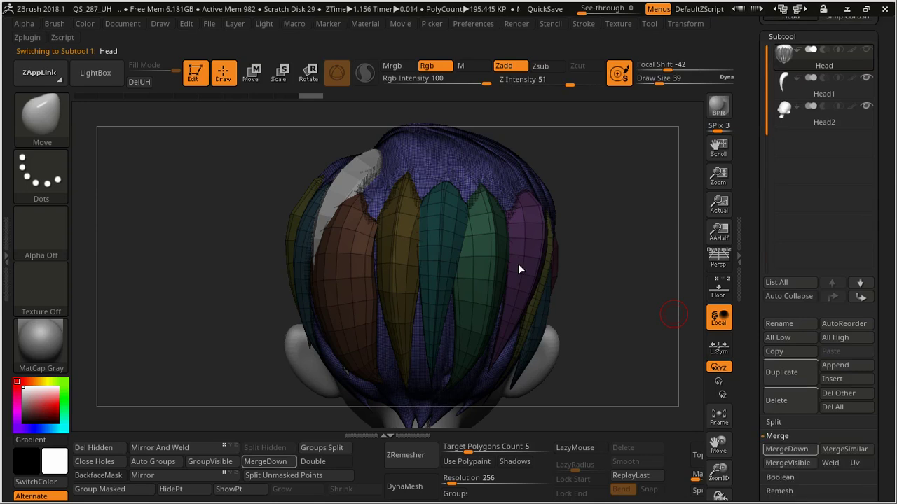
{"action": "left_click", "coordinate": [786, 449]}
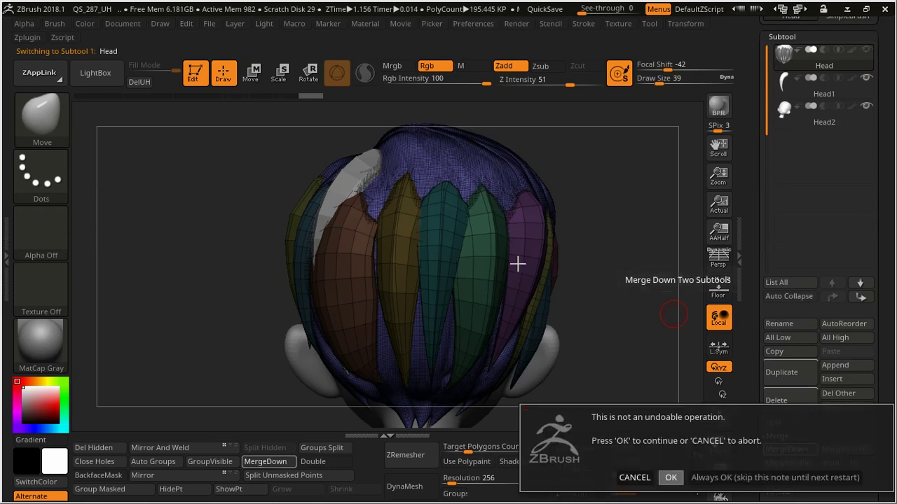
{"action": "left_click", "coordinate": [670, 477]}
{"action": "left_click_drag", "start_coordinate": [595, 182], "coordinate": [276, 150]}
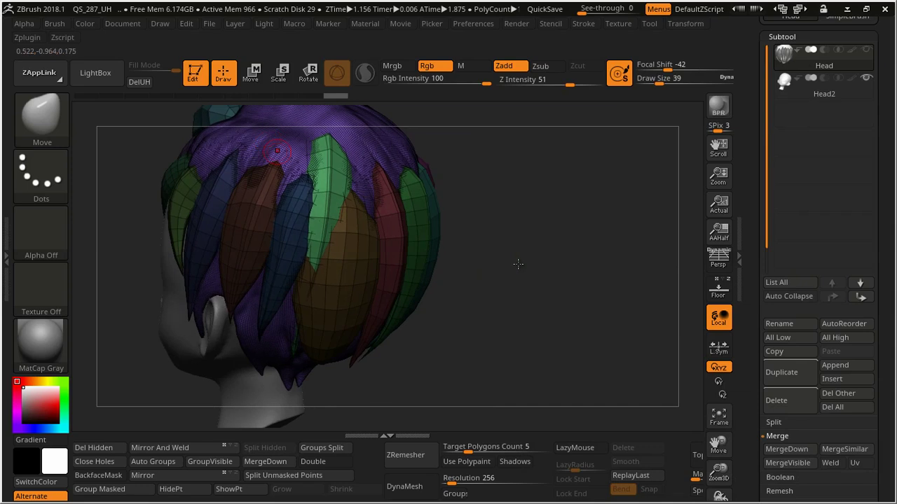
View the hair strands from the back and turn off the polygroup wireframe display
{"action": "left_click_drag", "start_coordinate": [337, 309], "coordinate": [460, 300]}
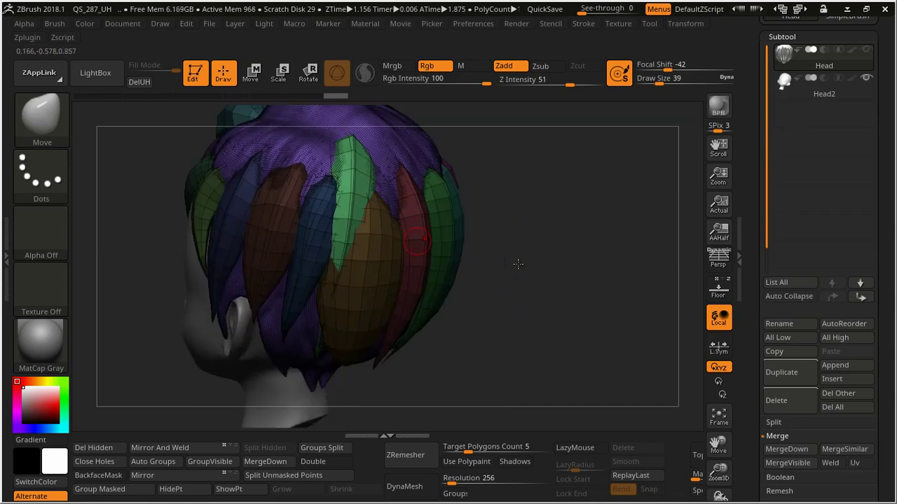
{"action": "right_click_drag", "start_coordinate": [462, 292], "coordinate": [357, 194], "text": "ctrl"}
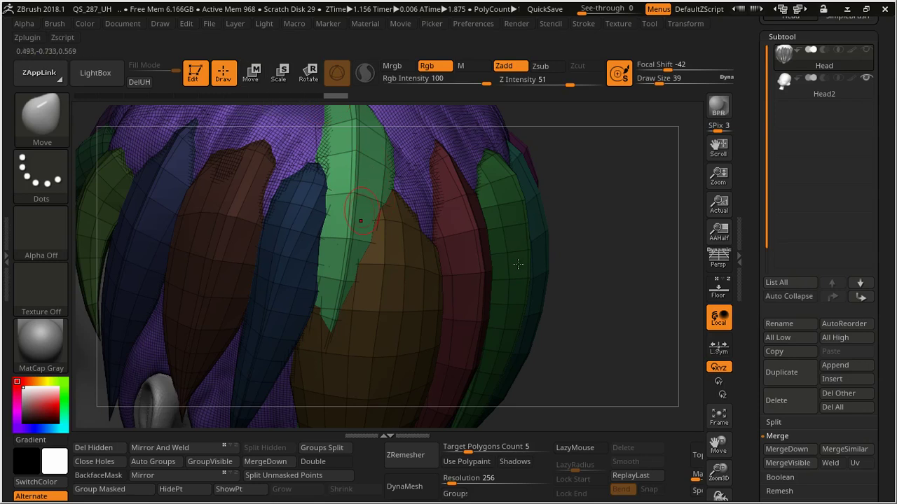
{"action": "key", "text": "w"}
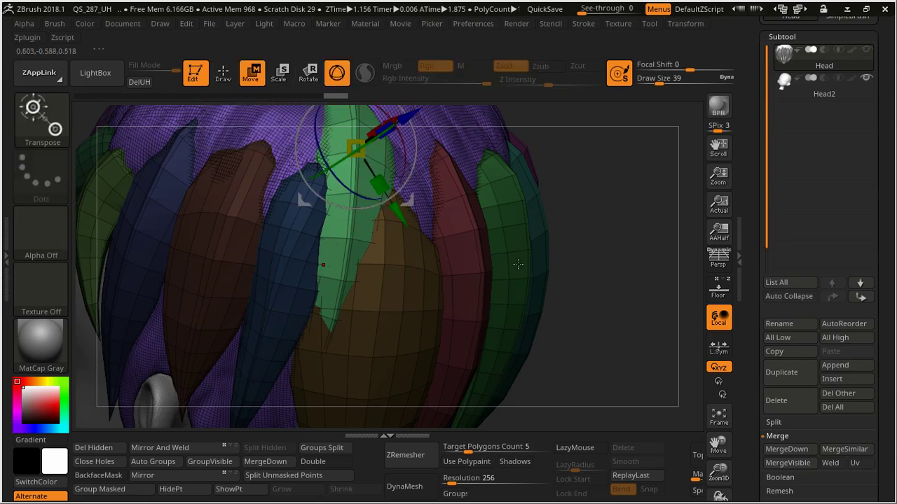
{"action": "left_click_drag", "start_coordinate": [517, 263], "coordinate": [518, 264], "text": "shift"}
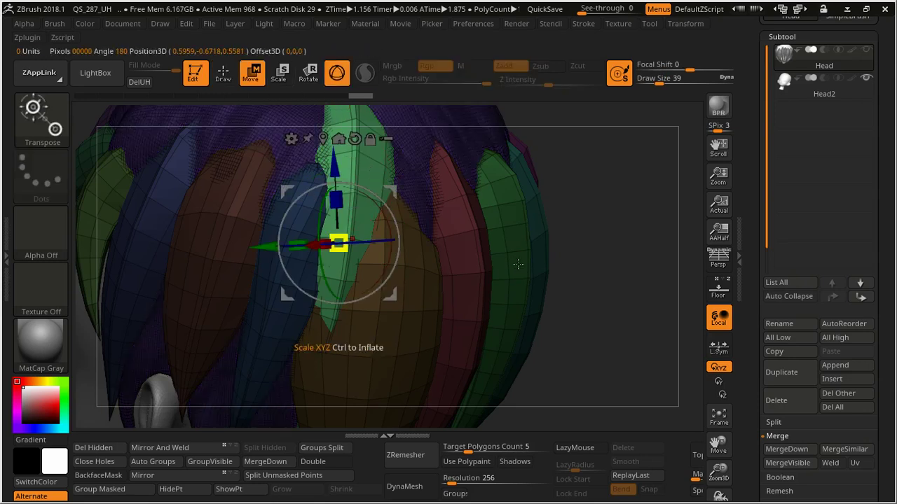
{"action": "key", "text": "shift+f"}
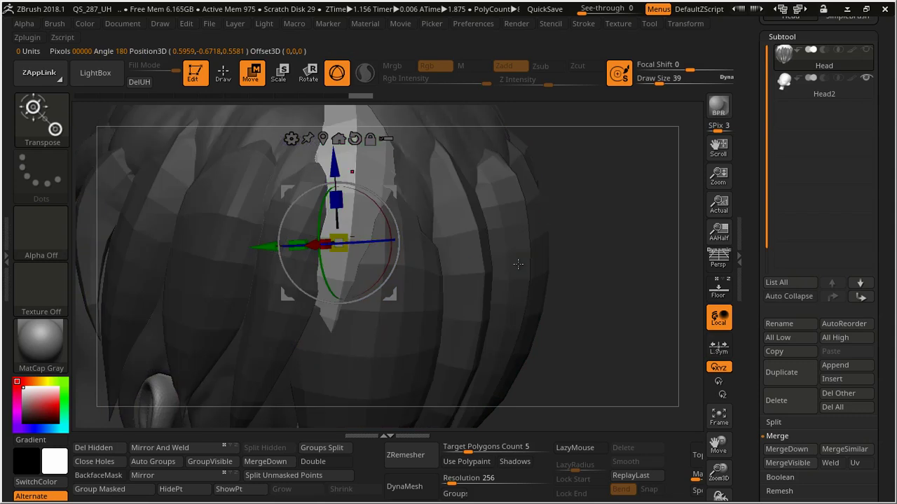
Return to Draw mode and select the Move brush (B, M, V)
{"action": "key", "text": "q"}
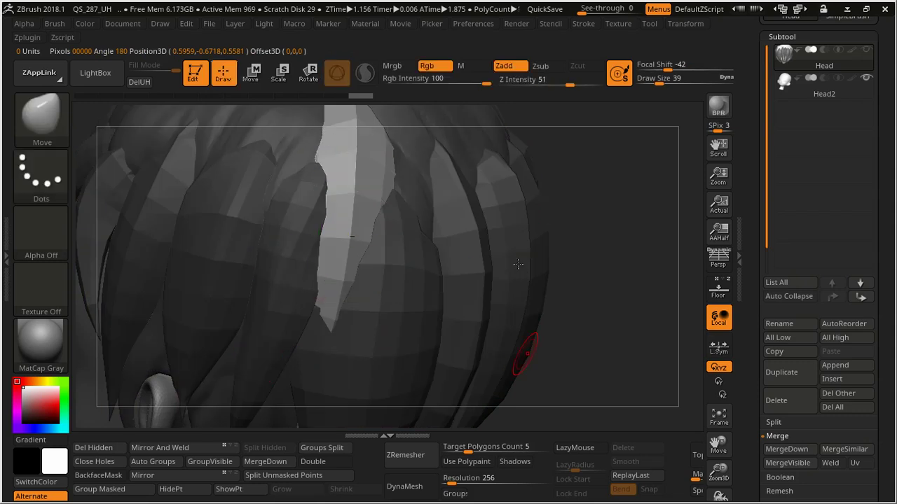
{"action": "scroll", "coordinate": [518, 263], "scroll_direction": "down", "scroll_amount": 3}
{"action": "scroll", "coordinate": [518, 264], "scroll_direction": "down", "scroll_amount": 3}
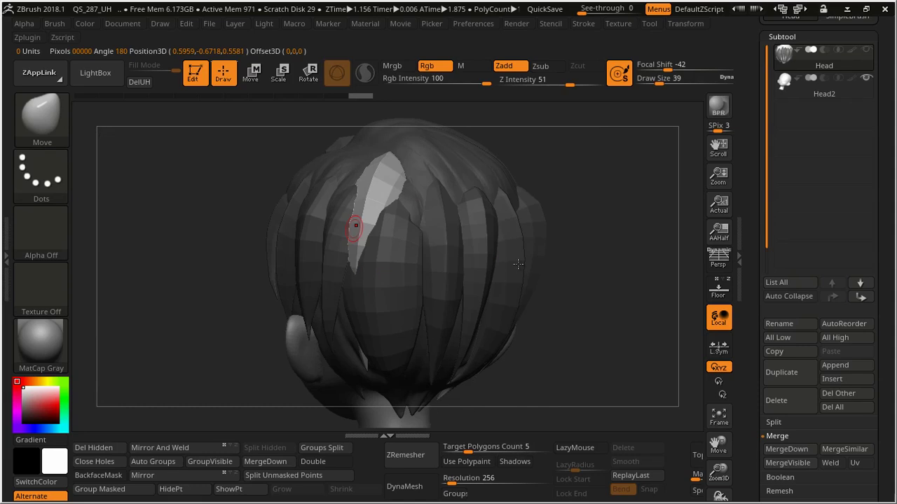
{"action": "key", "text": "b"}
{"action": "key", "text": "m"}
{"action": "key", "text": "v"}
{"action": "key", "text": "space"}
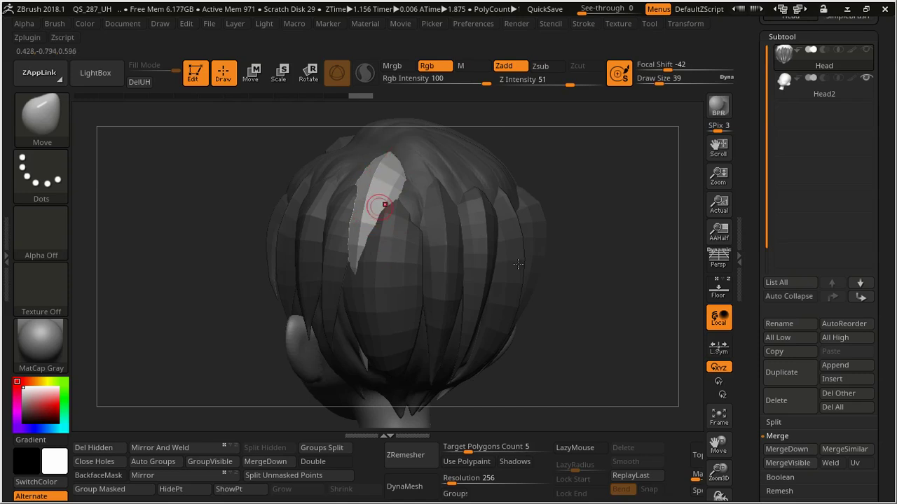
Clear the hair mask and select Move Topological at draw size 158
{"action": "left_click", "coordinate": [616, 266], "text": "ctrl"}
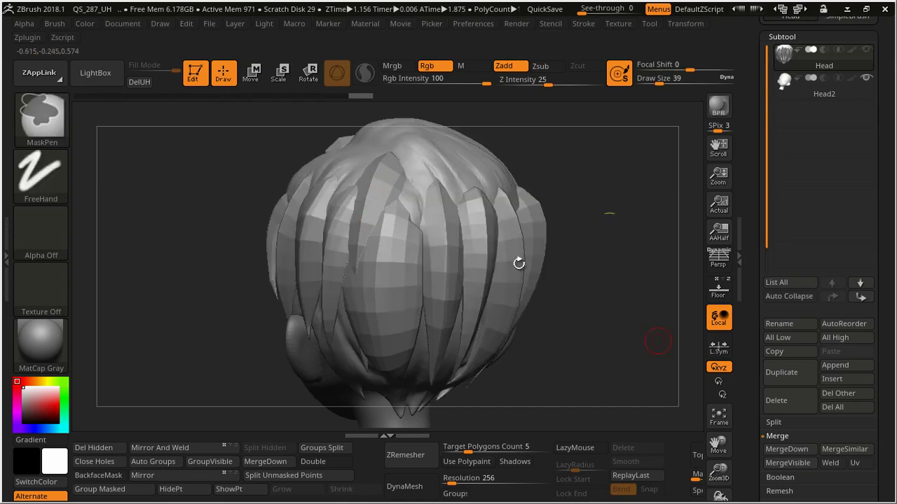
{"action": "key", "text": "b"}
{"action": "key", "text": "m"}
{"action": "key", "text": "t"}
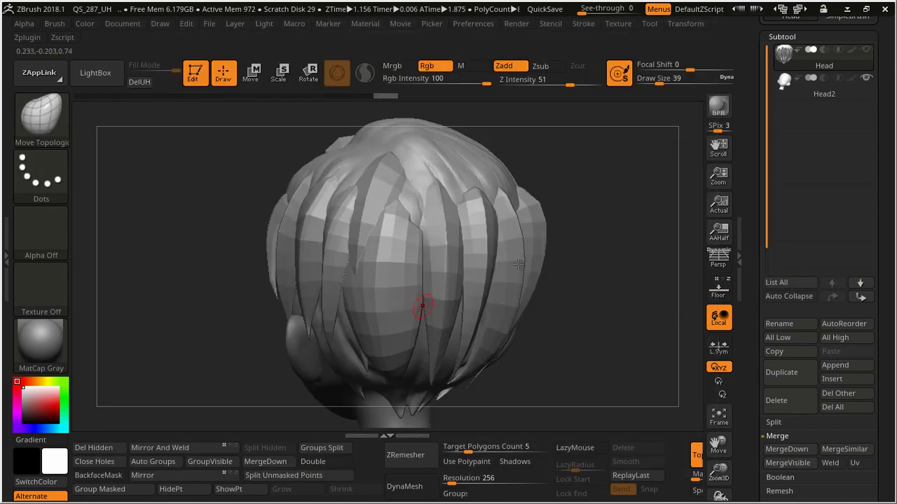
{"action": "key", "text": "b"}
{"action": "key", "text": "m"}
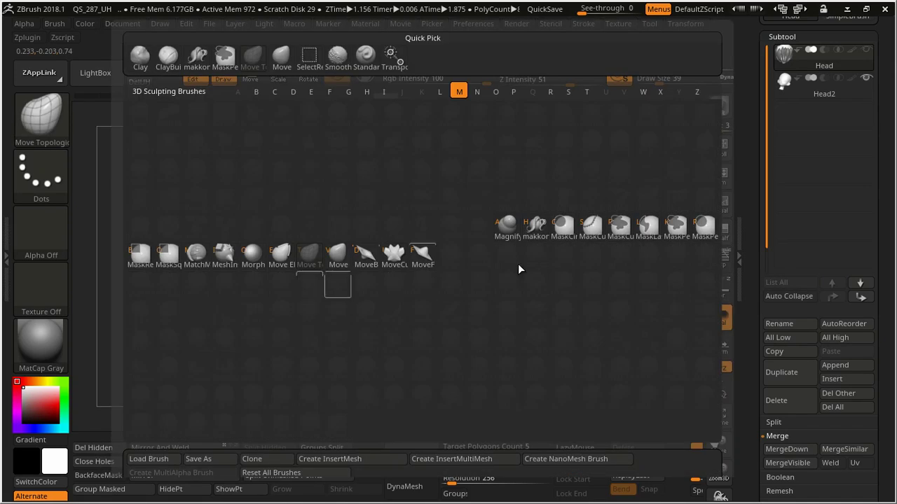
{"action": "key", "text": "t"}
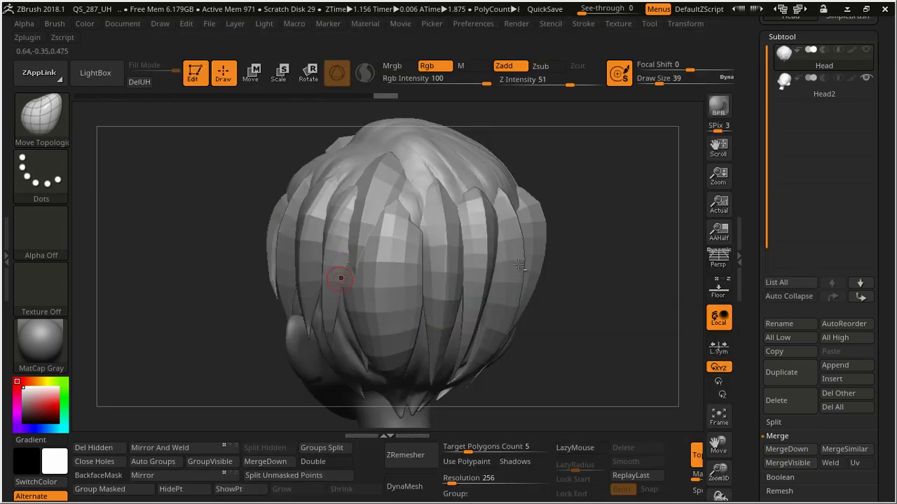
{"action": "left_click_drag", "start_coordinate": [295, 240], "coordinate": [390, 183]}
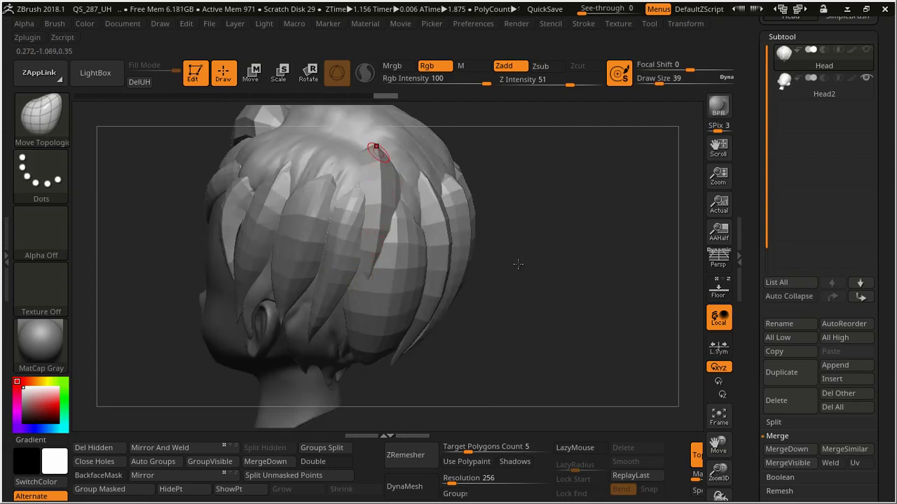
{"action": "key", "text": "space"}
{"action": "left_click_drag", "start_coordinate": [392, 176], "coordinate": [435, 176]}
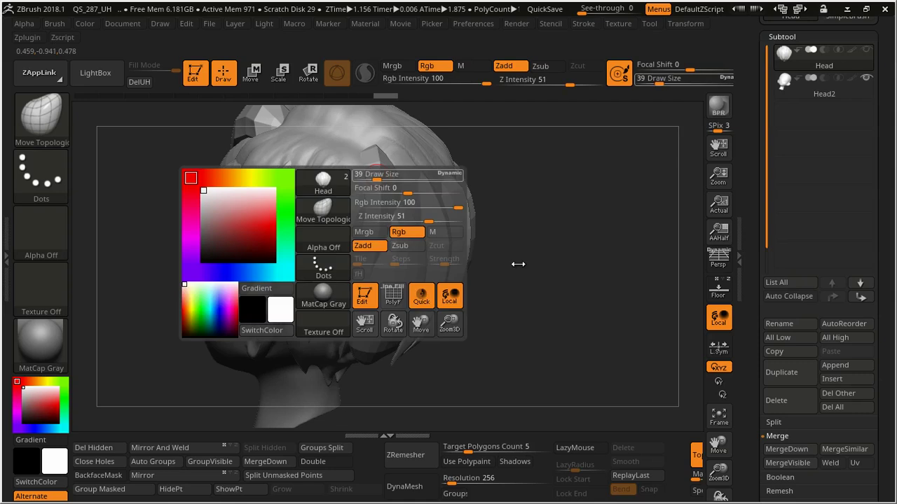
Reshape a back strand with Move Topological, then undo the spiky result
{"action": "left_click_drag", "start_coordinate": [384, 219], "coordinate": [375, 204]}
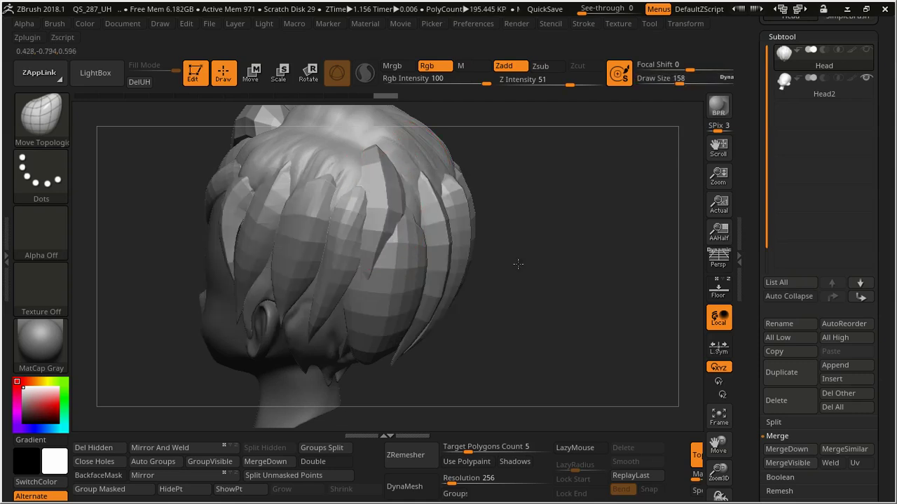
{"action": "left_click_drag", "start_coordinate": [444, 266], "coordinate": [459, 225], "text": "shift"}
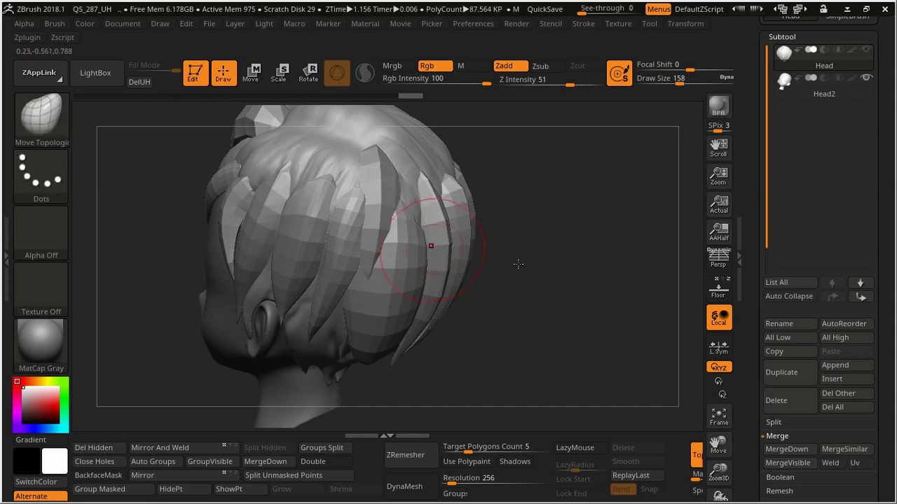
{"action": "key", "text": "1"}
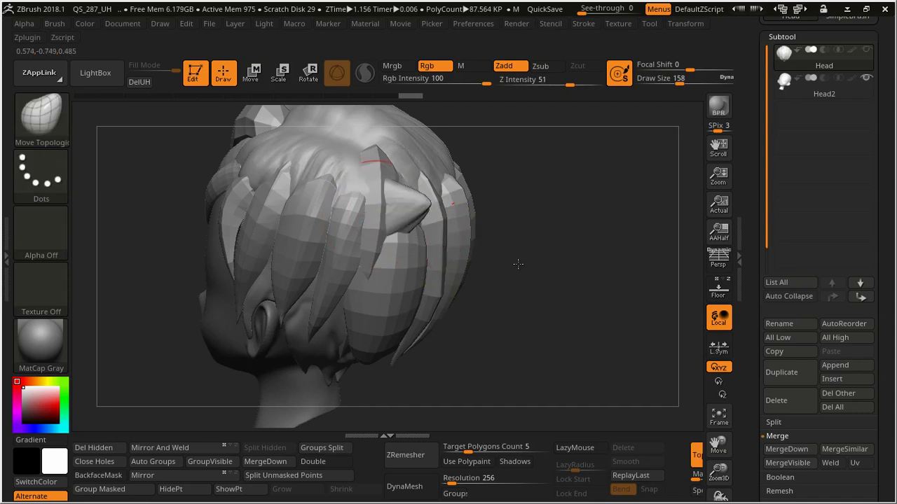
{"action": "key", "text": "ctrl"}
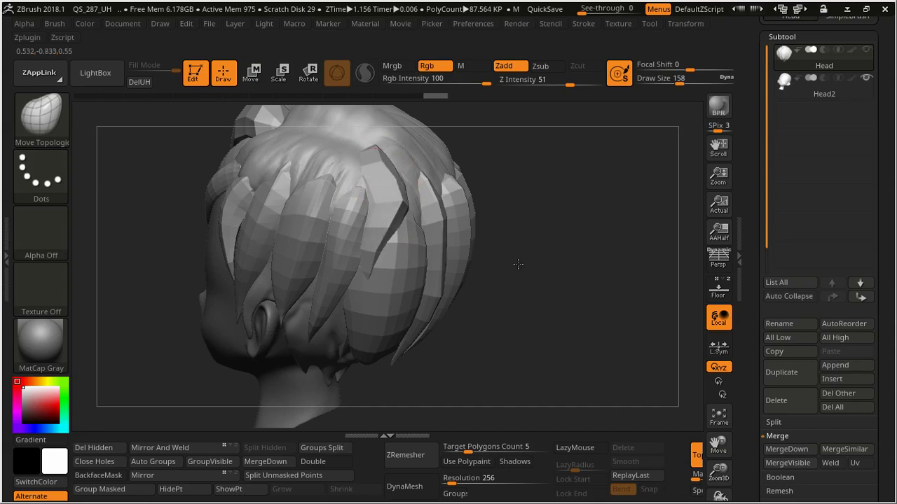
{"action": "key", "text": "1"}
{"action": "key", "text": "ctrl+z"}
{"action": "key", "text": "ctrl+z"}
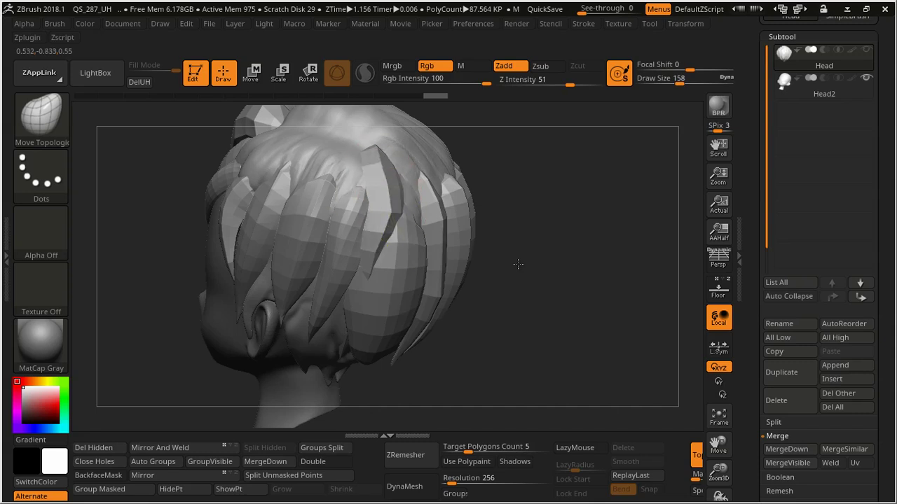
{"action": "mouse_move", "coordinate": [518, 264]}
{"action": "right_mouse_down", "text": "ctrl"}
{"action": "mouse_move", "coordinate": [419, 246]}
{"action": "mouse_move", "coordinate": [410, 236]}
{"action": "mouse_move", "coordinate": [484, 259]}
{"action": "right_mouse_up", "text": "ctrl"}
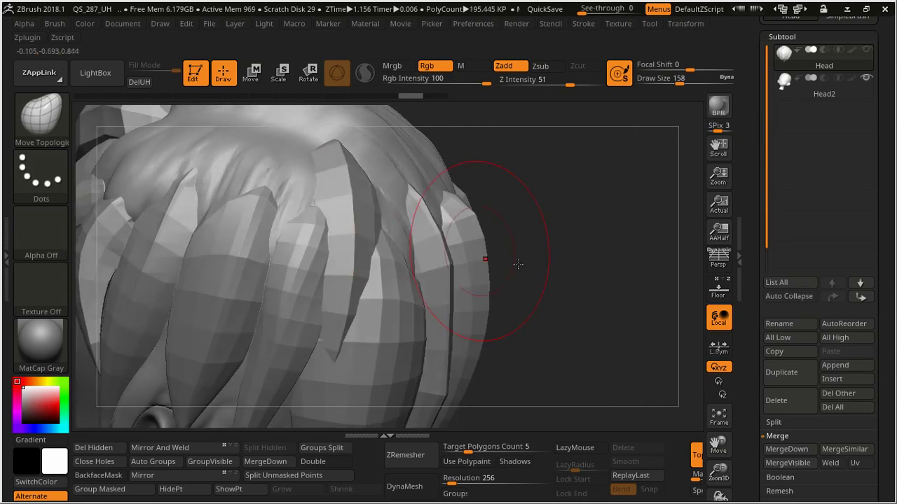
Switch to the Move brush and pull the middle back strands downward
{"action": "key", "text": "b"}
{"action": "key", "text": "m"}
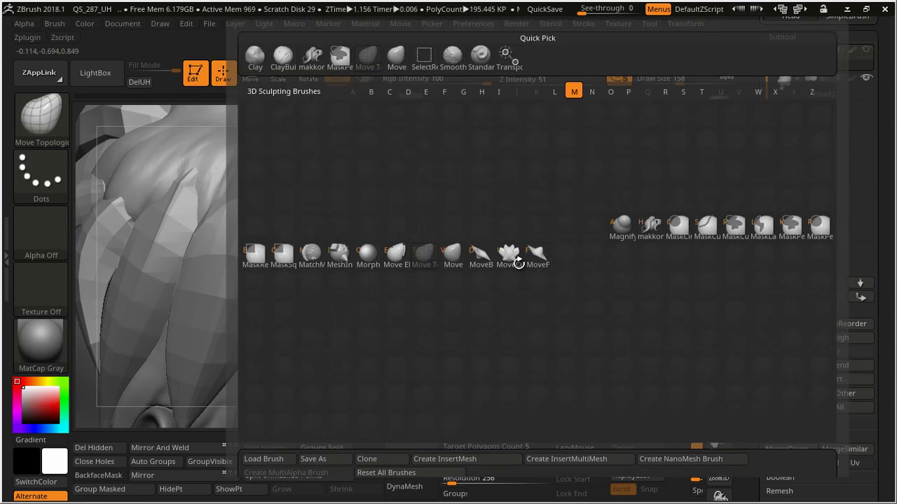
{"action": "key", "text": "v"}
{"action": "key", "text": "space"}
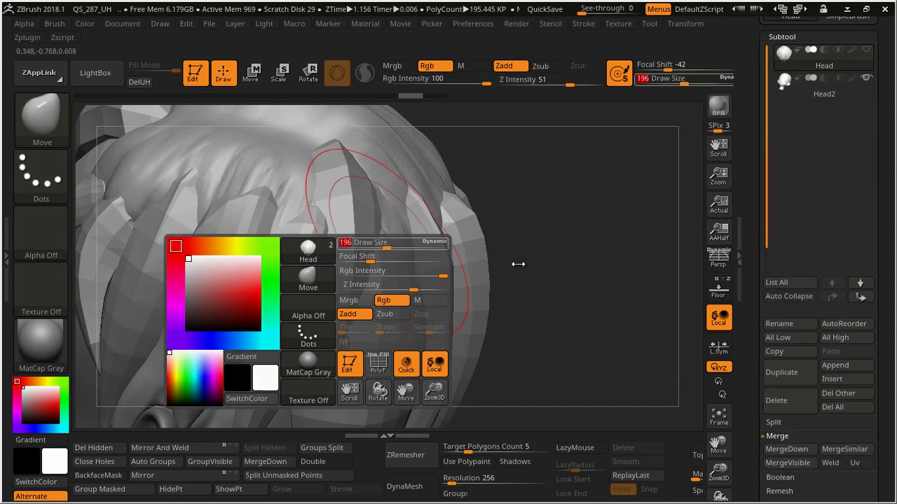
{"action": "left_click_drag", "start_coordinate": [288, 182], "coordinate": [315, 294]}
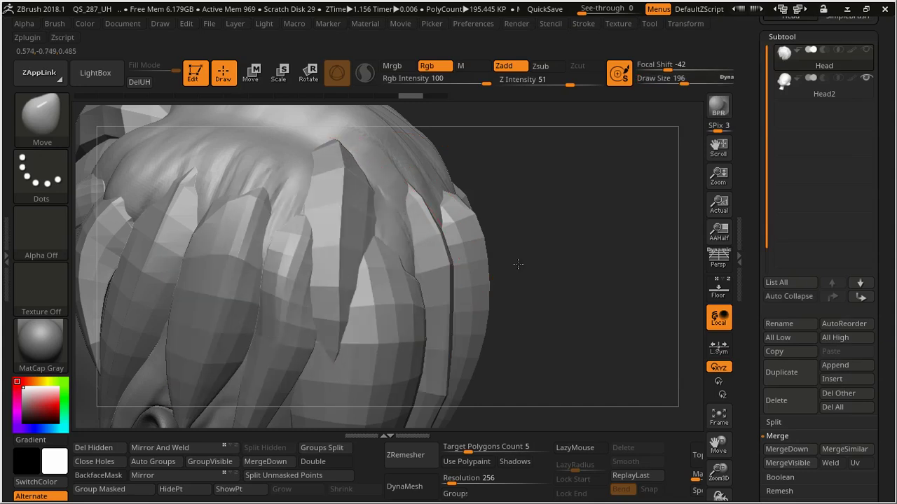
{"action": "left_click_drag", "start_coordinate": [294, 175], "coordinate": [322, 301]}
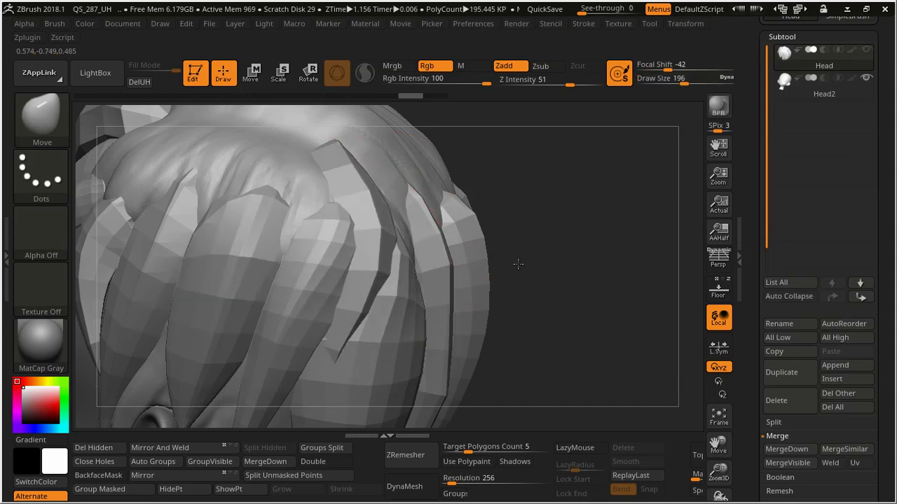
{"action": "left_click_drag", "start_coordinate": [308, 182], "coordinate": [330, 236]}
Pull a strand tip upward with Move Topological and inspect the hair from several angles
{"action": "key", "text": "b"}
{"action": "key", "text": "m"}
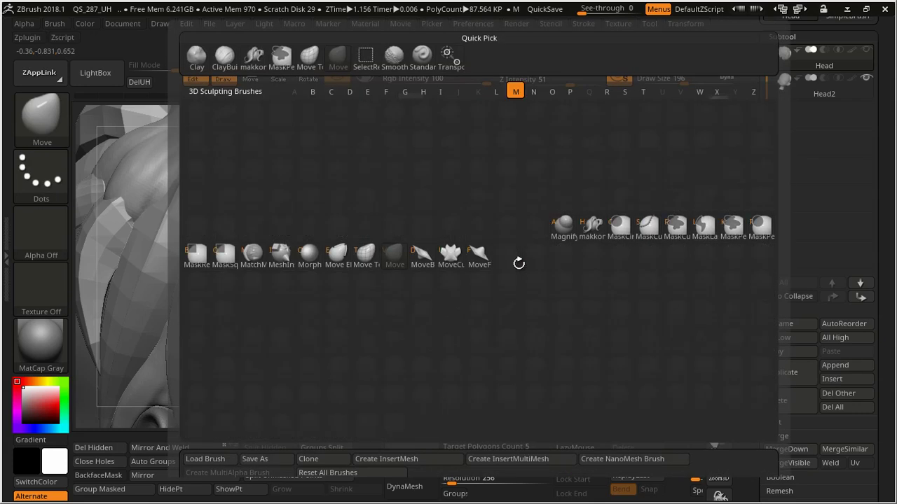
{"action": "key", "text": "t"}
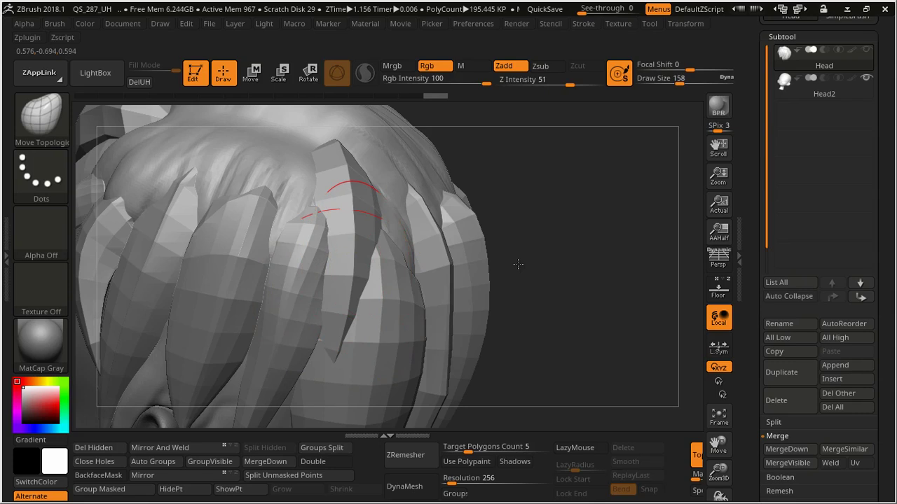
{"action": "left_click_drag", "start_coordinate": [370, 231], "coordinate": [347, 151]}
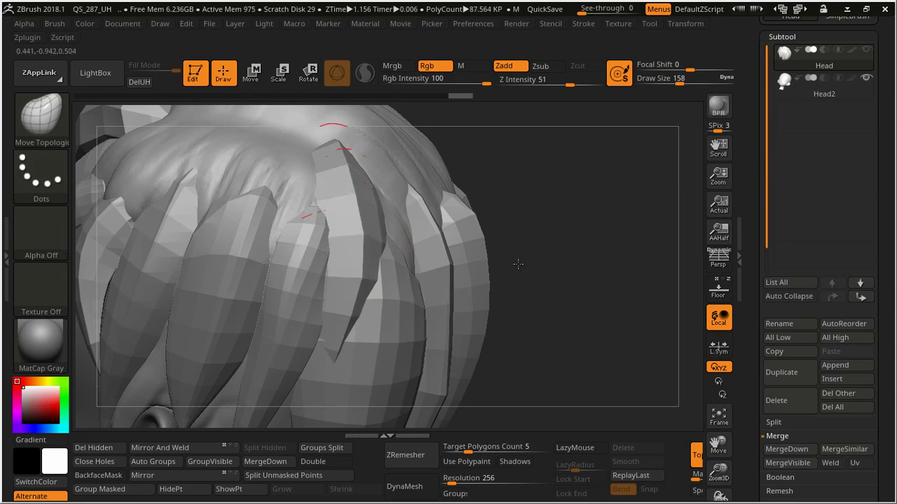
{"action": "right_click_drag", "start_coordinate": [414, 268], "coordinate": [290, 232]}
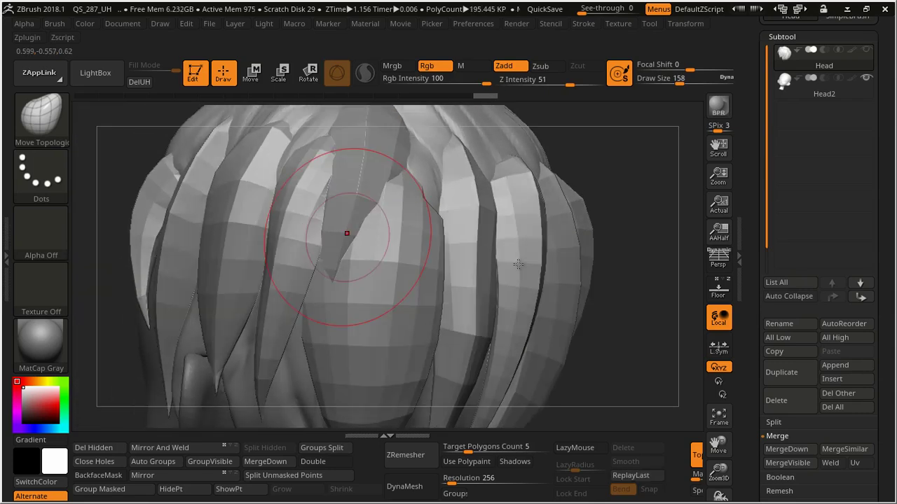
{"action": "right_click_drag", "start_coordinate": [385, 181], "coordinate": [370, 201]}
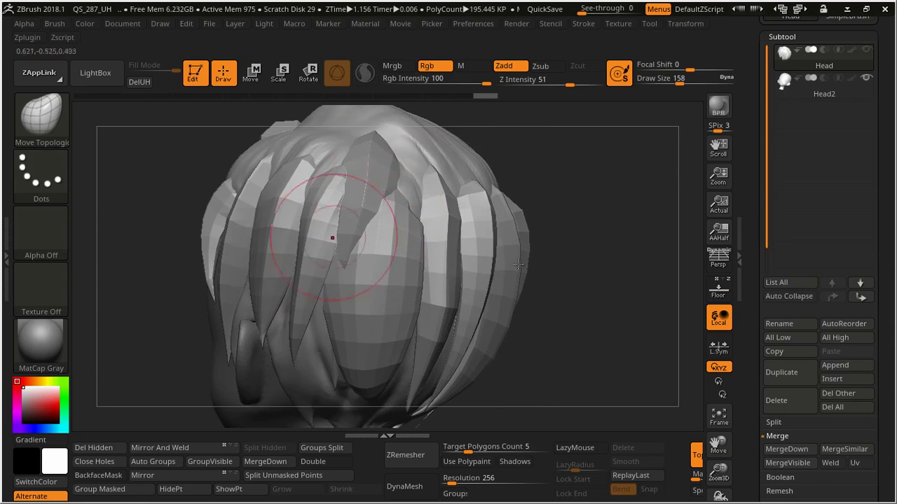
{"action": "right_click_drag", "start_coordinate": [349, 245], "coordinate": [354, 168]}
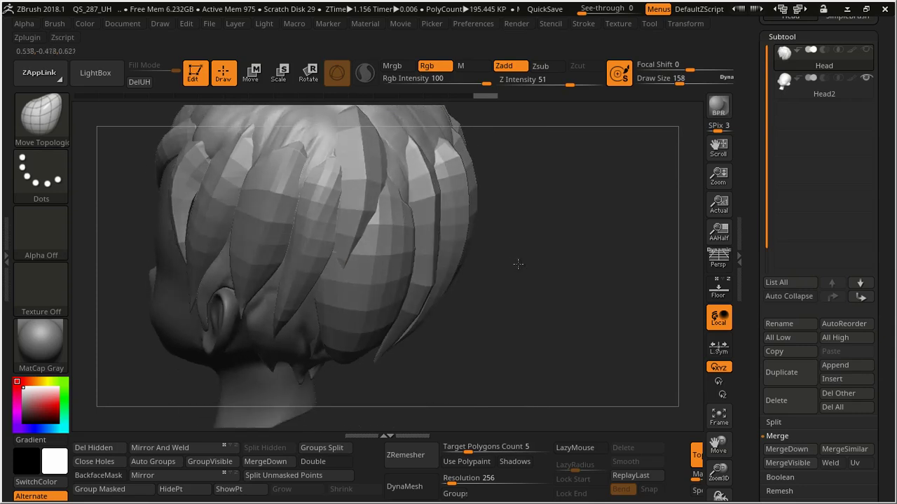
{"action": "right_click_drag", "start_coordinate": [518, 264], "coordinate": [241, 180]}
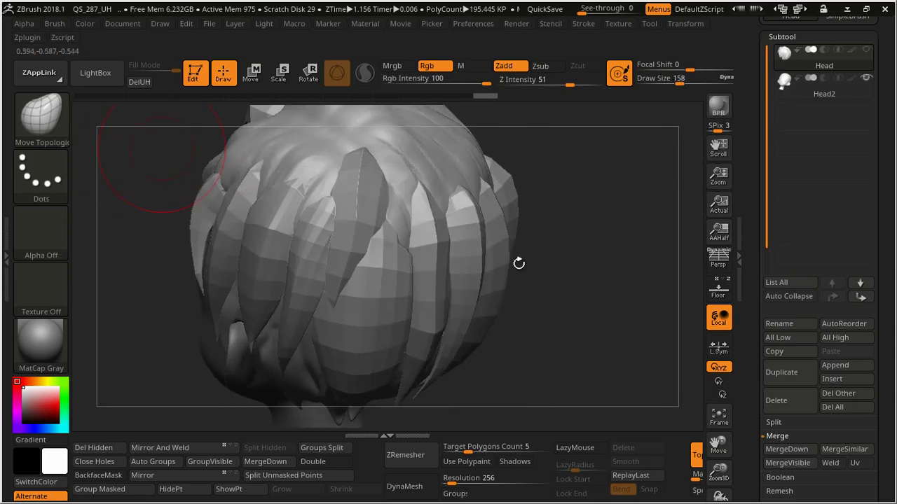
{"action": "key", "text": "w"}
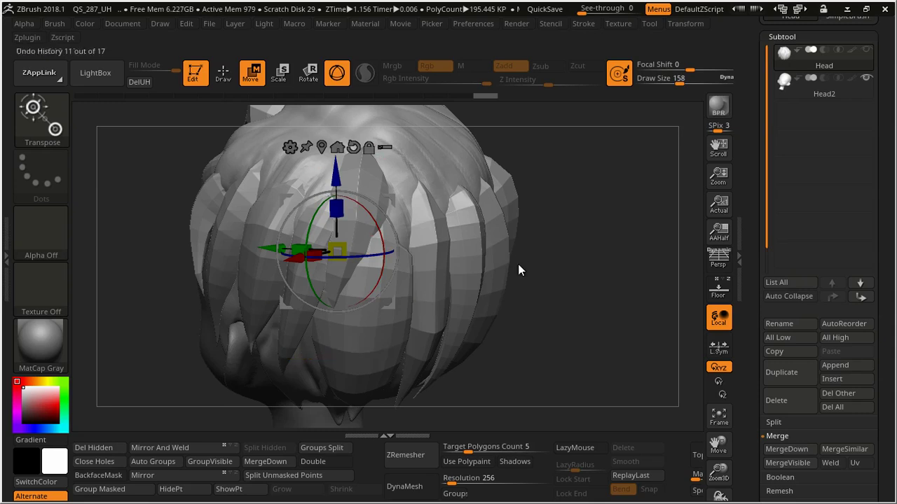
Draw a transpose action line down from the head top and bend the strand
{"action": "key", "text": "y"}
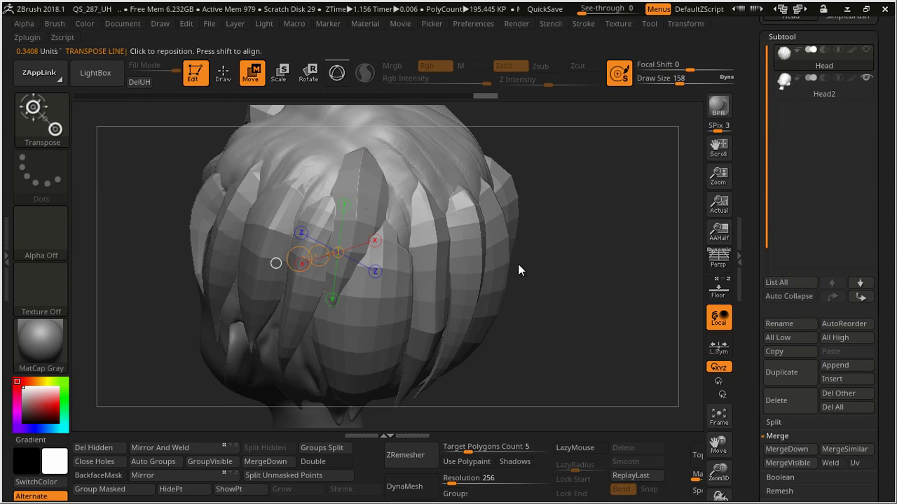
{"action": "left_click", "coordinate": [367, 150]}
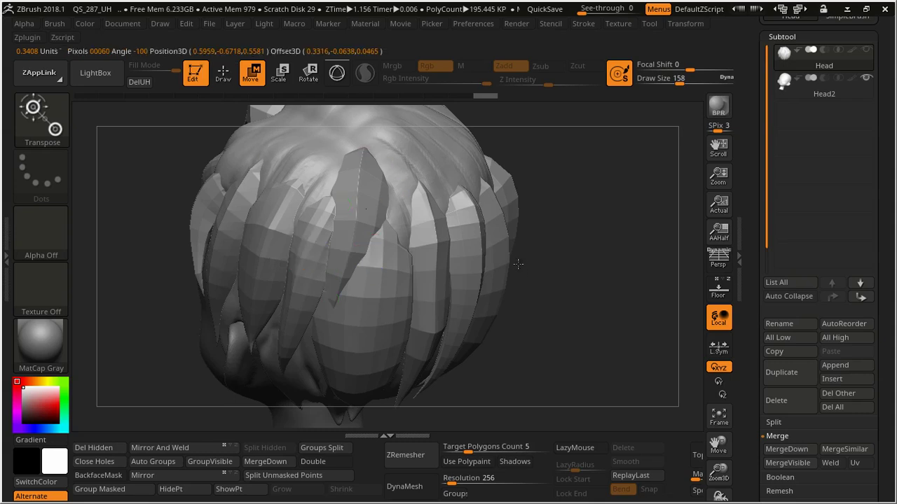
{"action": "left_click_drag", "start_coordinate": [365, 150], "coordinate": [322, 346]}
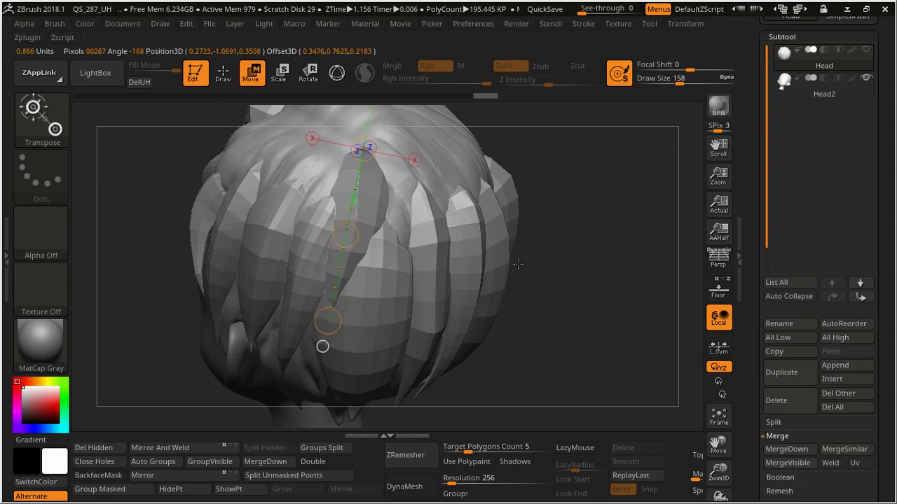
{"action": "left_click_drag", "start_coordinate": [322, 346], "coordinate": [325, 346]}
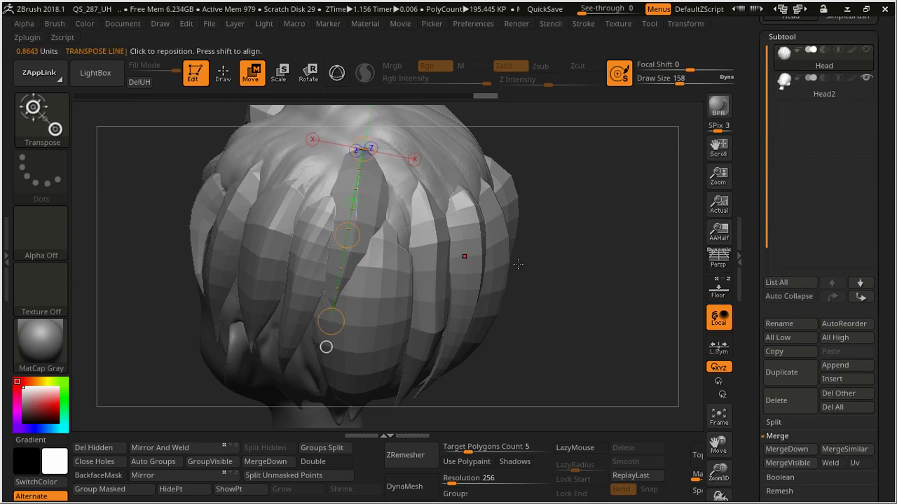
{"action": "left_click_drag", "start_coordinate": [517, 263], "coordinate": [517, 263]}
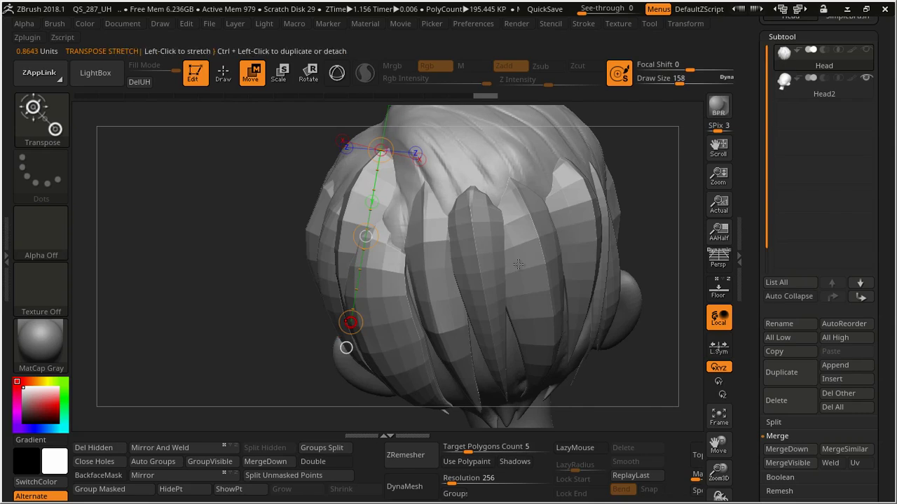
{"action": "left_click_drag", "start_coordinate": [350, 322], "coordinate": [346, 348]}
Undo the bend back to the earlier strand position and lay a new action line down the crown strand
{"action": "key", "text": "ctrl+z"}
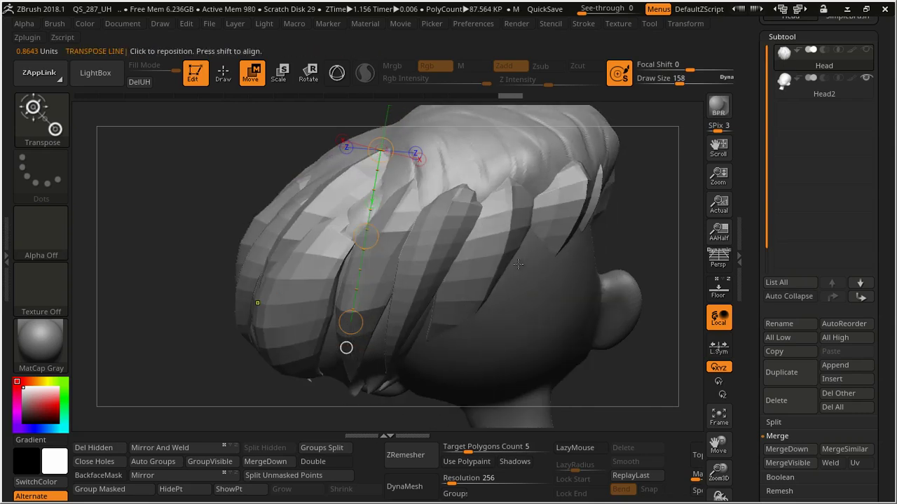
{"action": "key", "text": "ctrl+z"}
{"action": "key", "text": "ctrl+z"}
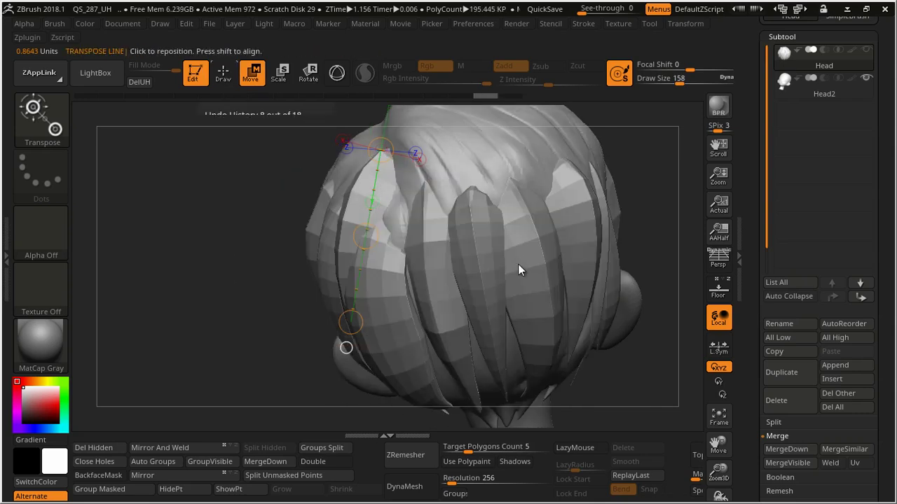
{"action": "key", "text": "ctrl+z"}
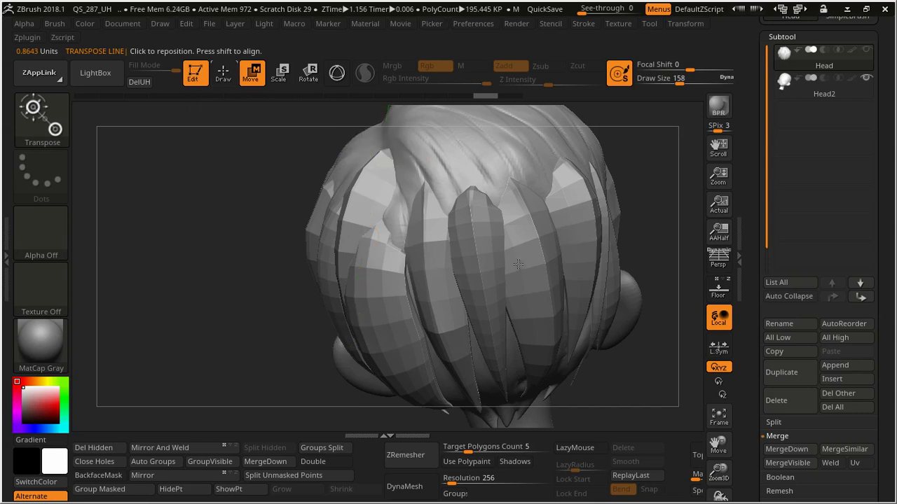
{"action": "key", "text": "ctrl+z"}
{"action": "key", "text": "ctrl+z"}
{"action": "key", "text": "ctrl+z"}
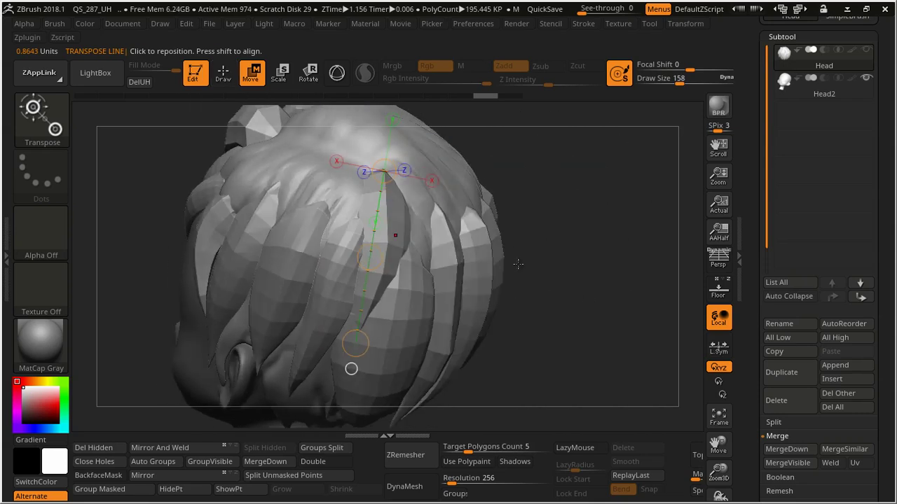
{"action": "key", "text": "ctrl+z"}
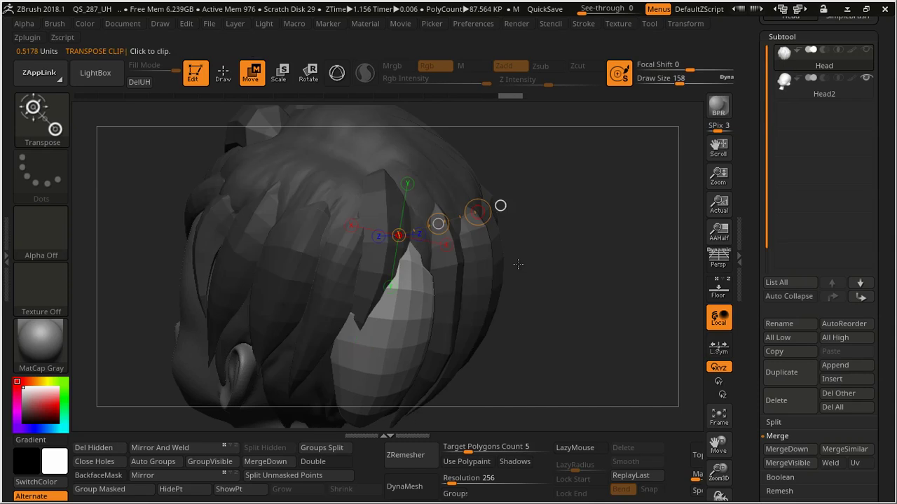
{"action": "key", "text": "ctrl+z"}
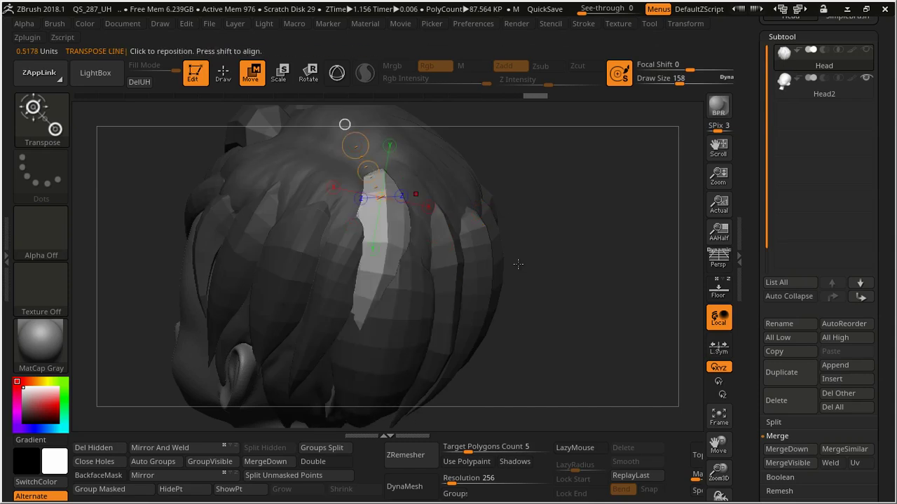
{"action": "key", "text": "ctrl+z"}
{"action": "key", "text": "ctrl+z"}
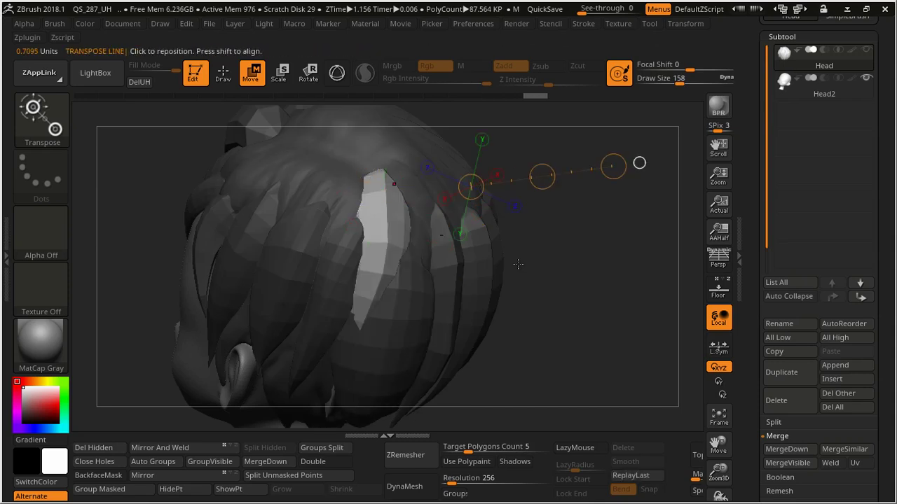
{"action": "key", "text": "ctrl+z"}
{"action": "key", "text": "ctrl+z"}
{"action": "left_click_drag", "start_coordinate": [387, 172], "coordinate": [342, 401]}
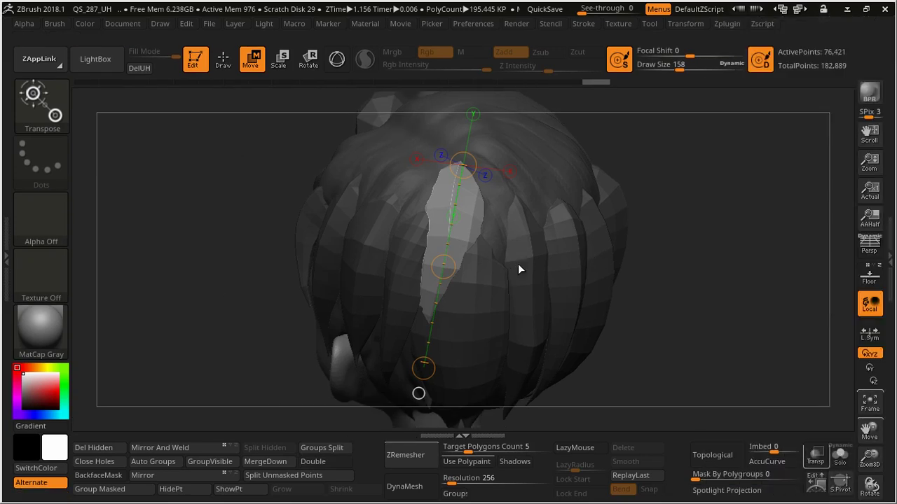
Enable Transp and bend the crown strand outward using an action line along its side
{"action": "left_click", "coordinate": [814, 455]}
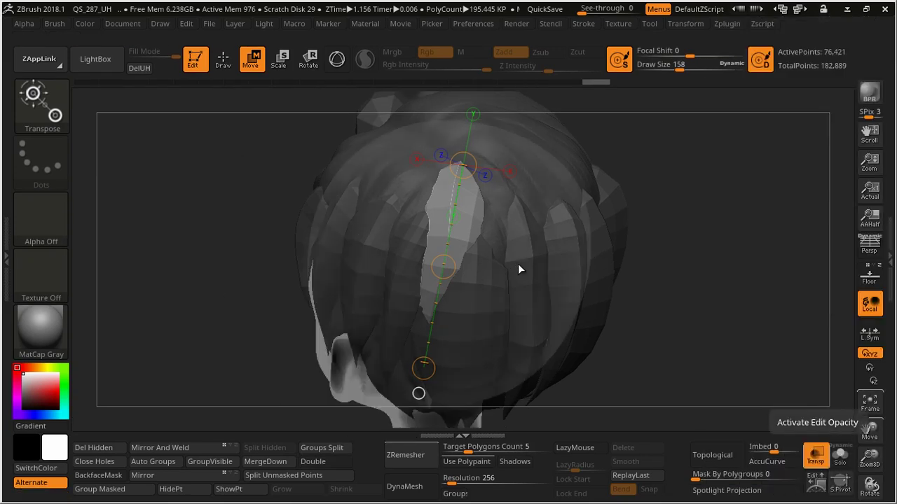
{"action": "right_click_drag", "start_coordinate": [518, 269], "coordinate": [518, 264]}
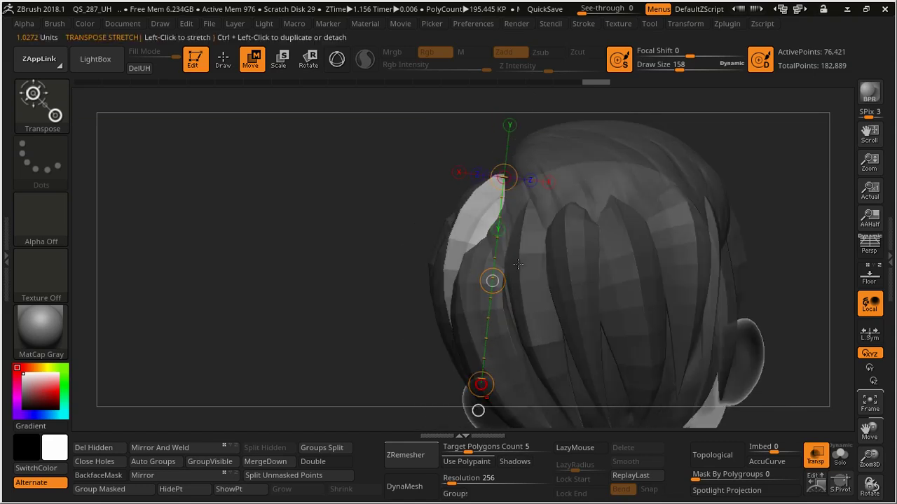
{"action": "left_click_drag", "start_coordinate": [501, 178], "coordinate": [480, 384]}
{"action": "left_click", "coordinate": [486, 398]}
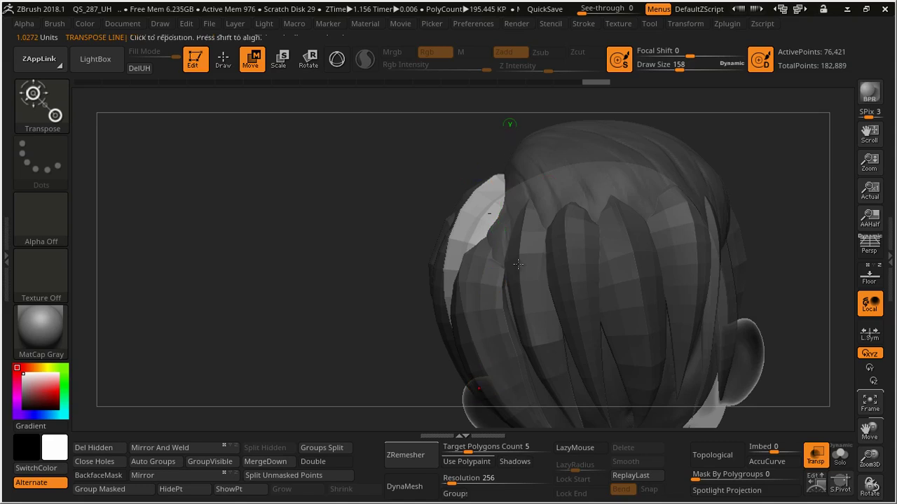
{"action": "key", "text": "ctrl+z"}
{"action": "mouse_move", "coordinate": [500, 368]}
{"action": "left_mouse_down"}
{"action": "mouse_move", "coordinate": [484, 382]}
{"action": "mouse_move", "coordinate": [500, 368]}
{"action": "left_mouse_up"}
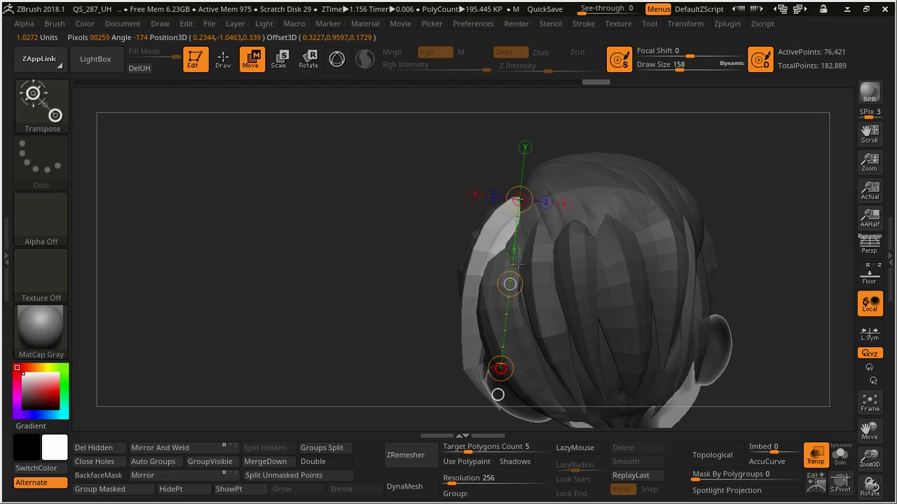
Step back through several undos to settle the strand's outward arc toward the ear
{"action": "left_click", "coordinate": [517, 263]}
{"action": "key", "text": "ctrl+z"}
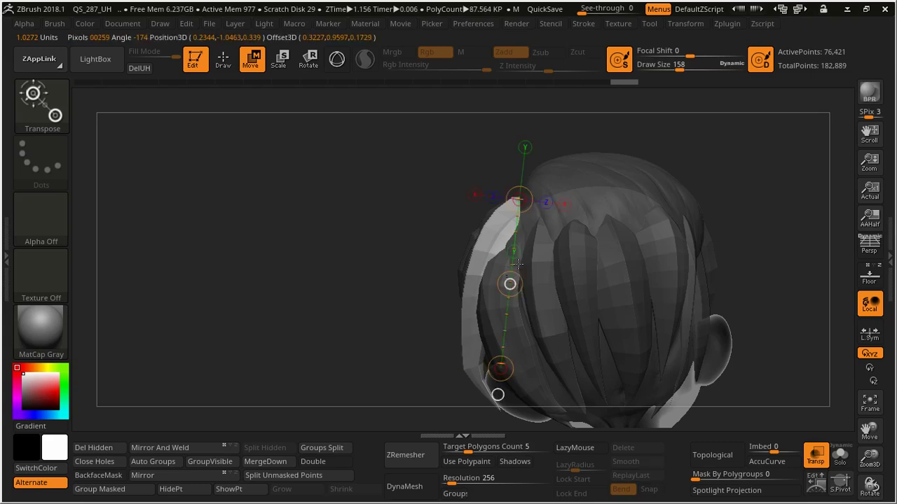
{"action": "key", "text": "ctrl+z"}
{"action": "key", "text": "ctrl+z"}
{"action": "key", "text": "ctrl+z"}
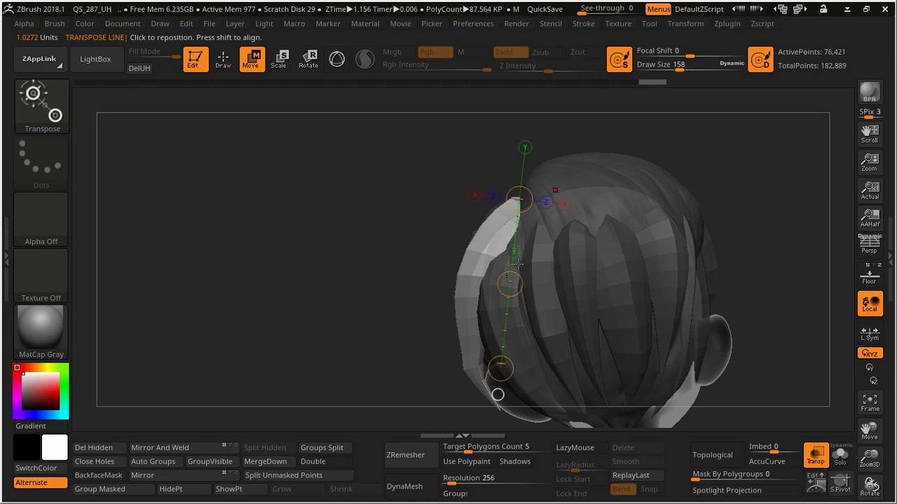
{"action": "key", "text": "ctrl+z"}
{"action": "key", "text": "ctrl+z"}
{"action": "key", "text": "ctrl+z"}
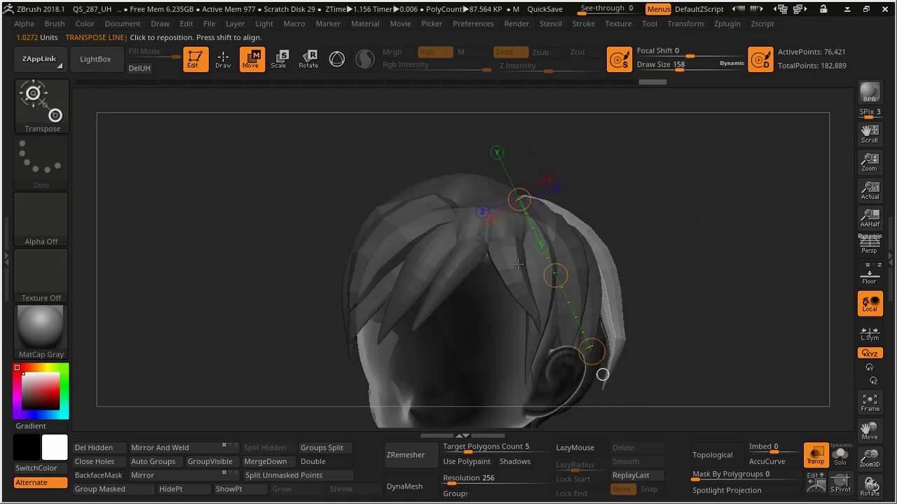
{"action": "key", "text": "ctrl+z"}
{"action": "key", "text": "ctrl+z"}
{"action": "key", "text": "ctrl+z"}
{"action": "key", "text": "ctrl+z"}
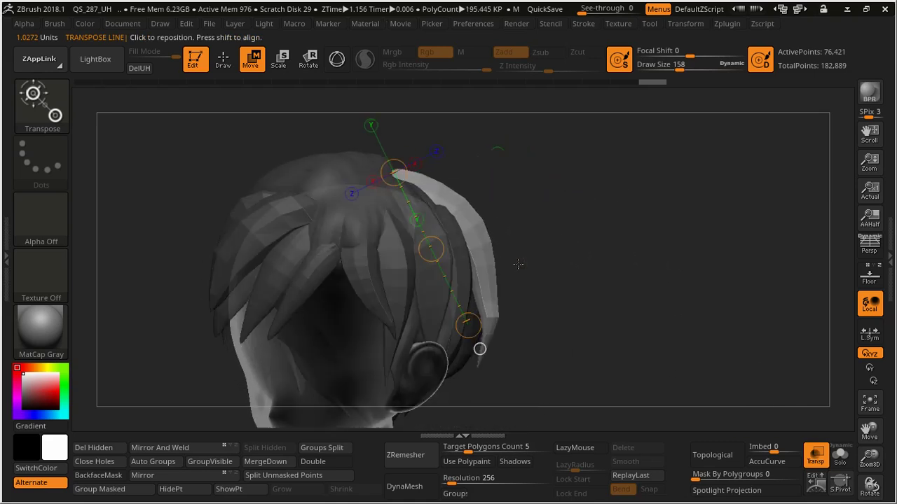
{"action": "key", "text": "ctrl+z"}
{"action": "key", "text": "ctrl+z"}
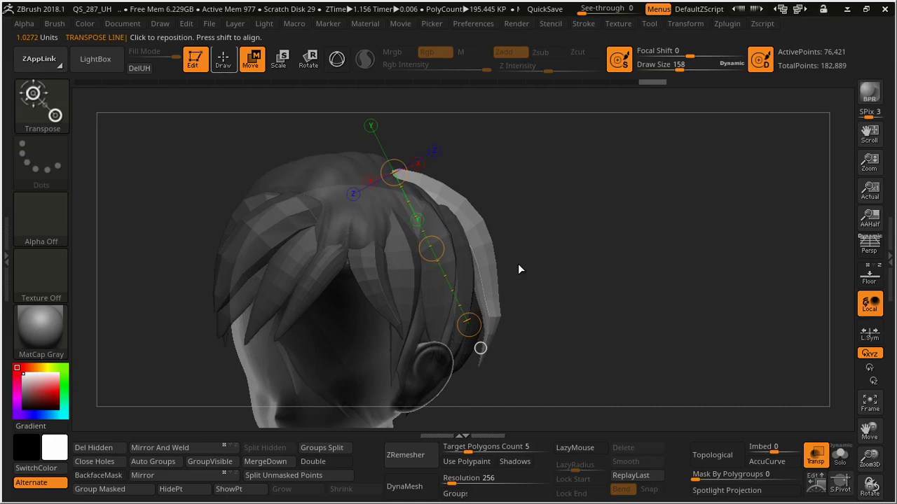
Select the Move brush, undo a trial tip pull, and set Draw Size to 148
{"action": "key", "text": "q"}
{"action": "key", "text": "b"}
{"action": "key", "text": "m"}
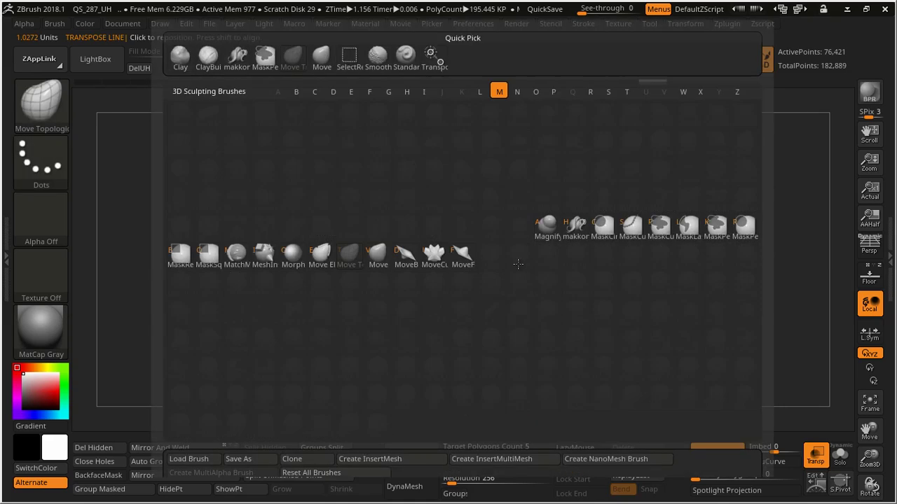
{"action": "key", "text": "v"}
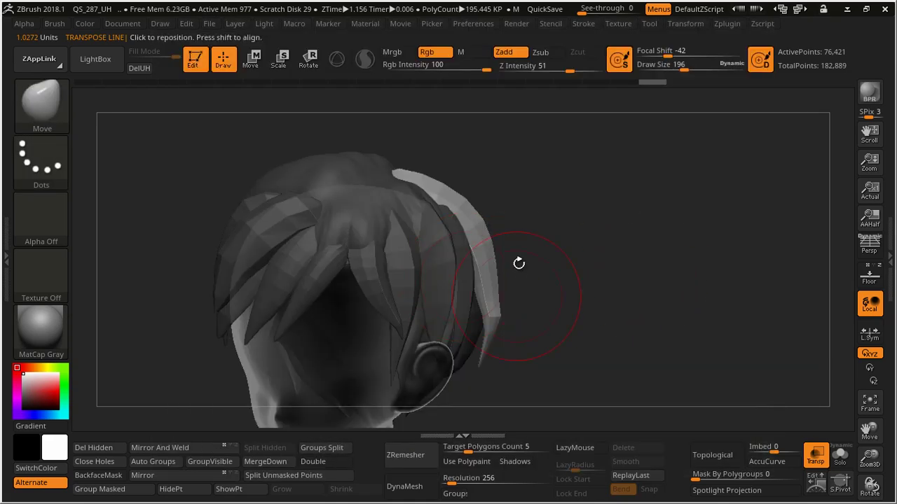
{"action": "left_click_drag", "start_coordinate": [517, 296], "coordinate": [488, 350]}
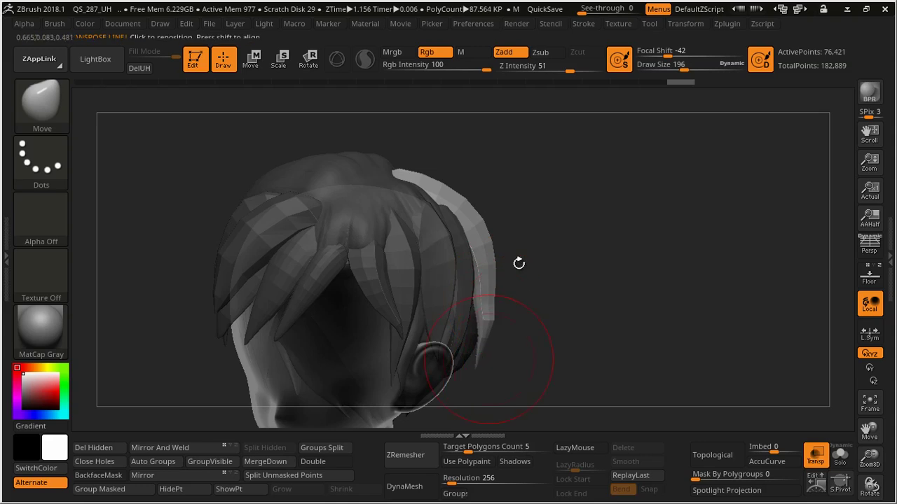
{"action": "left_click_drag", "start_coordinate": [518, 262], "coordinate": [518, 256]}
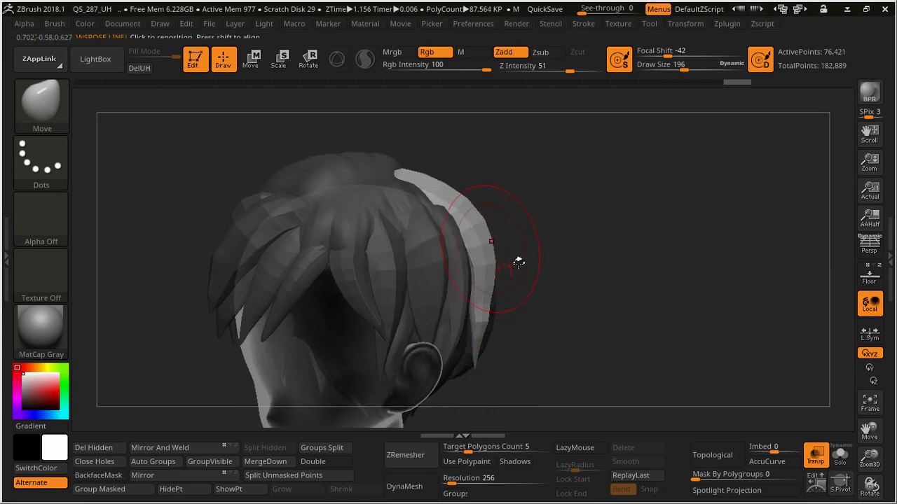
{"action": "key", "text": "ctrl+z"}
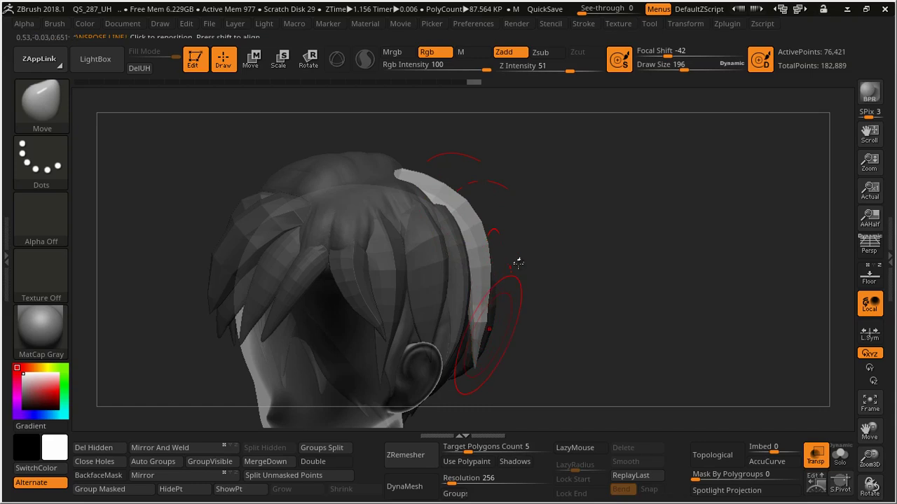
{"action": "left_click_drag", "start_coordinate": [518, 262], "coordinate": [518, 264]}
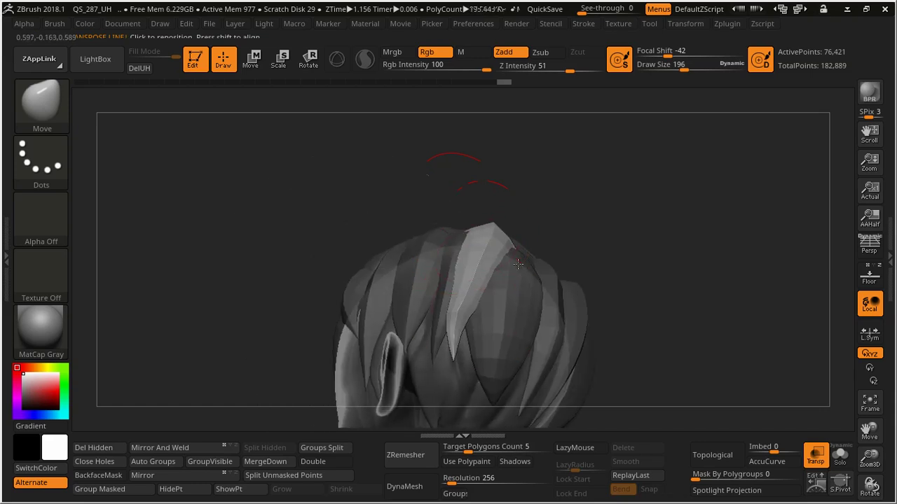
{"action": "left_click_drag", "start_coordinate": [448, 235], "coordinate": [422, 234]}
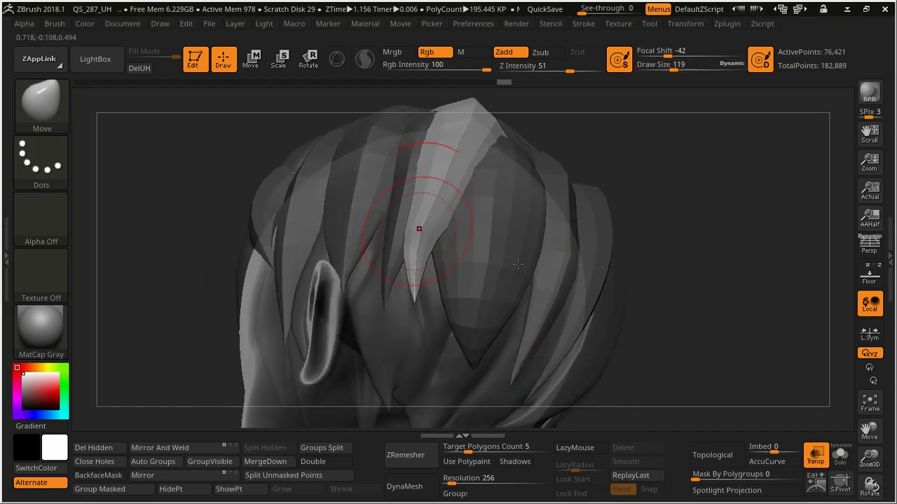
{"action": "mouse_move", "coordinate": [518, 264]}
{"action": "left_mouse_down"}
{"action": "mouse_move", "coordinate": [466, 230]}
{"action": "mouse_move", "coordinate": [519, 264]}
{"action": "left_mouse_up"}
{"action": "key", "text": "space"}
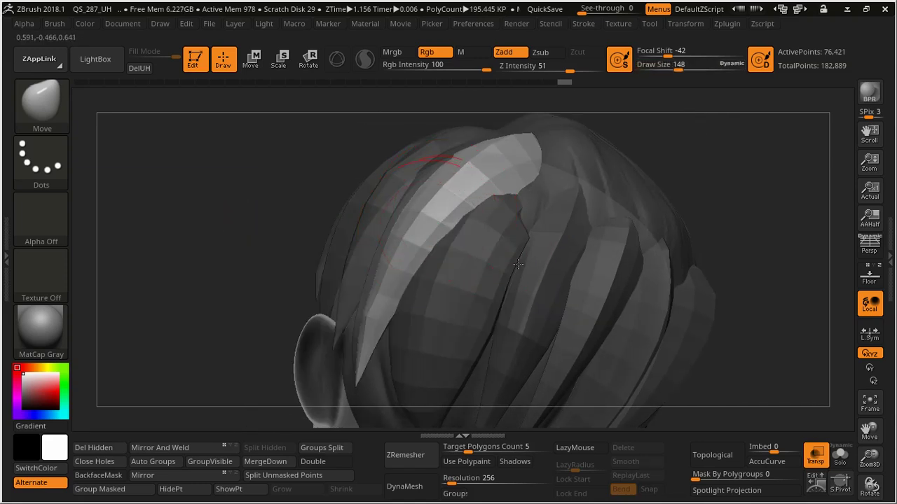
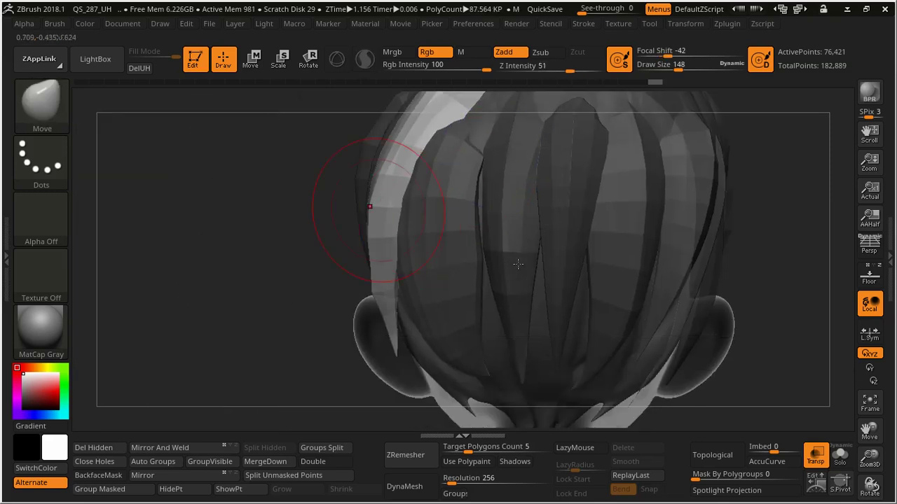
Try the masking, Z Intensity and smoothing modifiers, and toggle Remember Draw Size off and back on
{"action": "key", "text": "ctrl"}
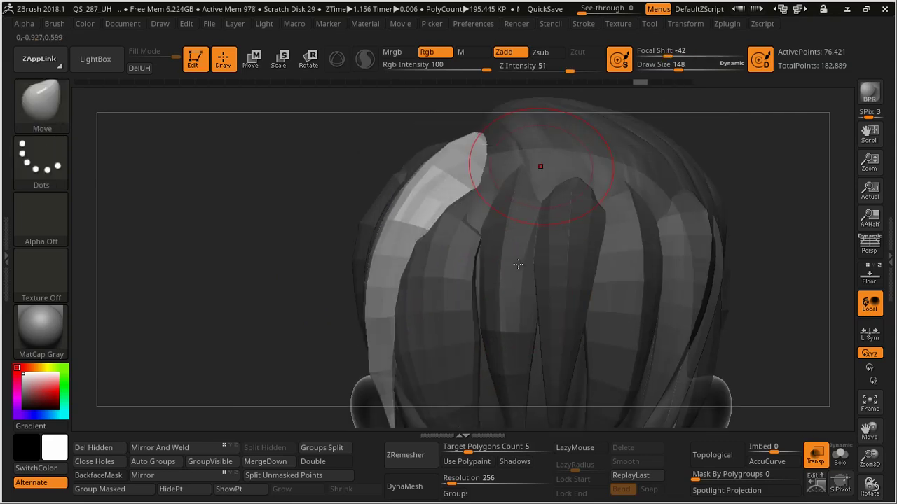
{"action": "key", "text": "u"}
{"action": "type", "text": "22"}
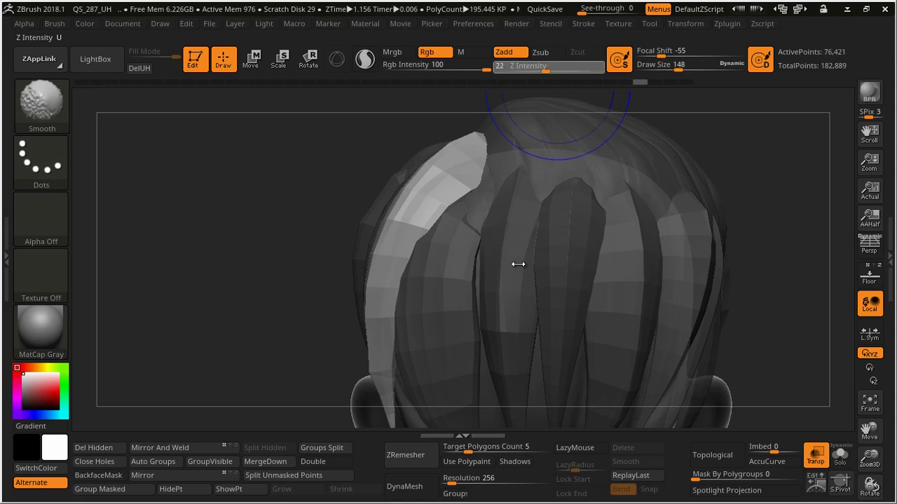
{"action": "key", "text": "shift"}
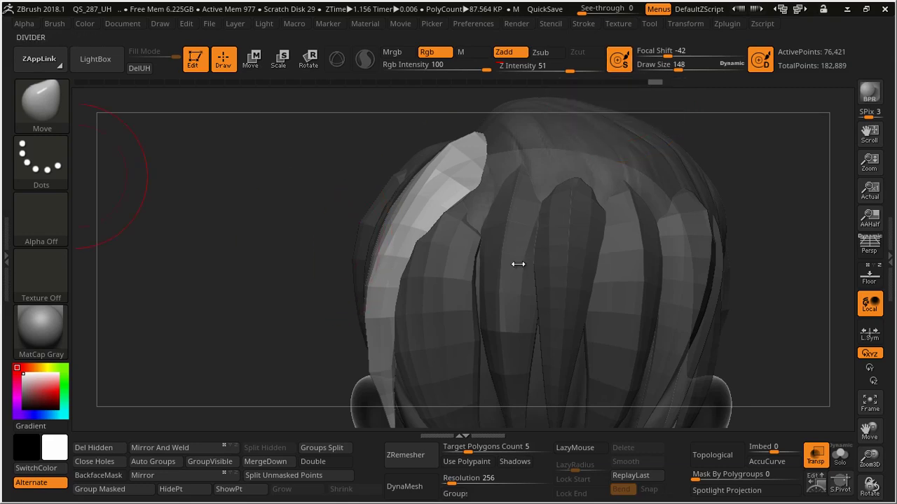
{"action": "left_click", "coordinate": [619, 60]}
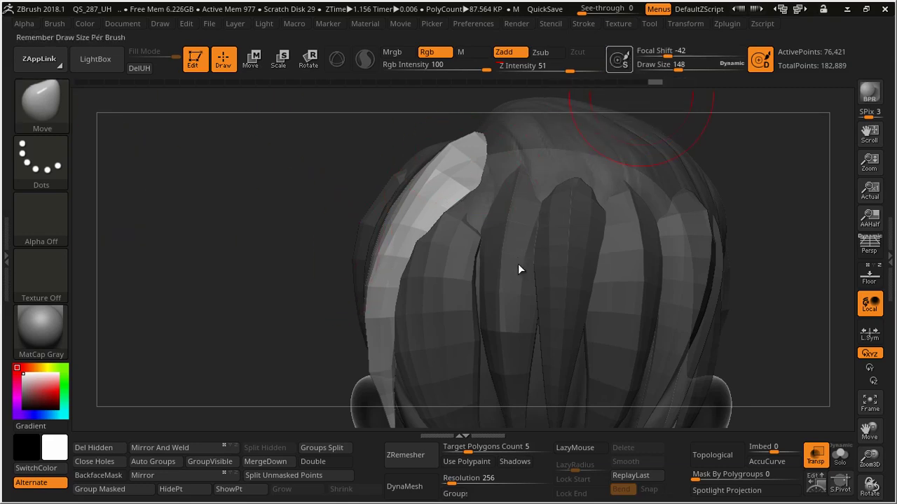
{"action": "left_click", "coordinate": [618, 59]}
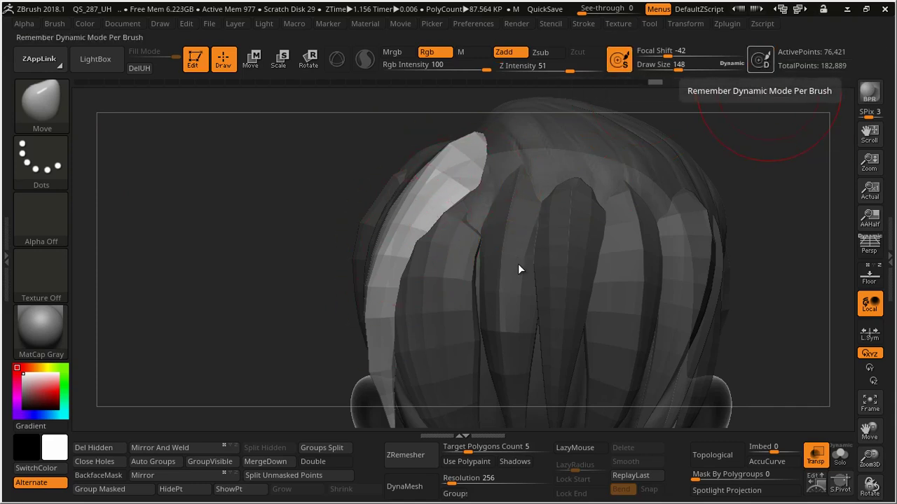
Rotate the hair model round to a side view showing the ear
{"action": "left_click_drag", "start_coordinate": [519, 269], "coordinate": [380, 241]}
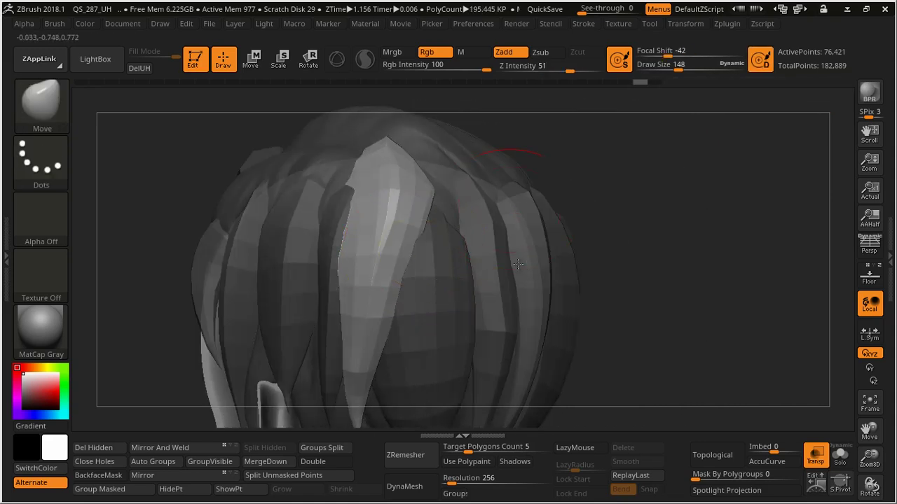
{"action": "left_click_drag", "start_coordinate": [517, 263], "coordinate": [518, 269]}
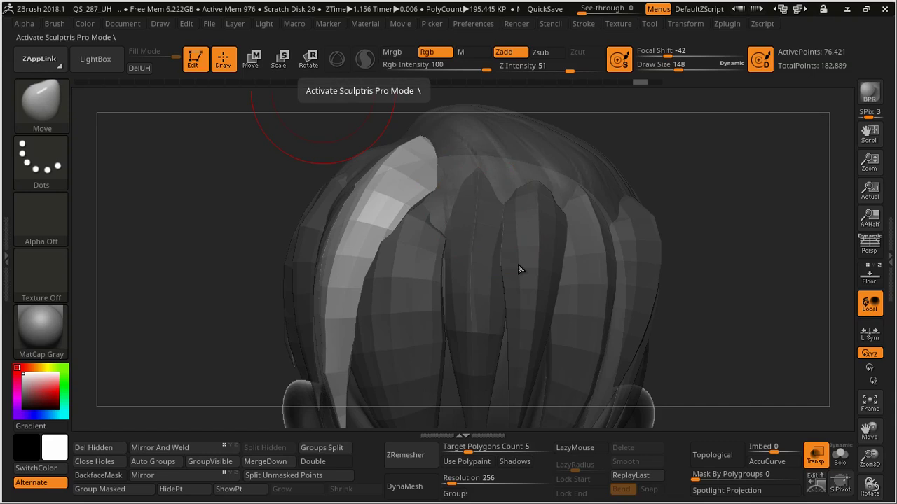
{"action": "left_click_drag", "start_coordinate": [518, 269], "coordinate": [517, 263]}
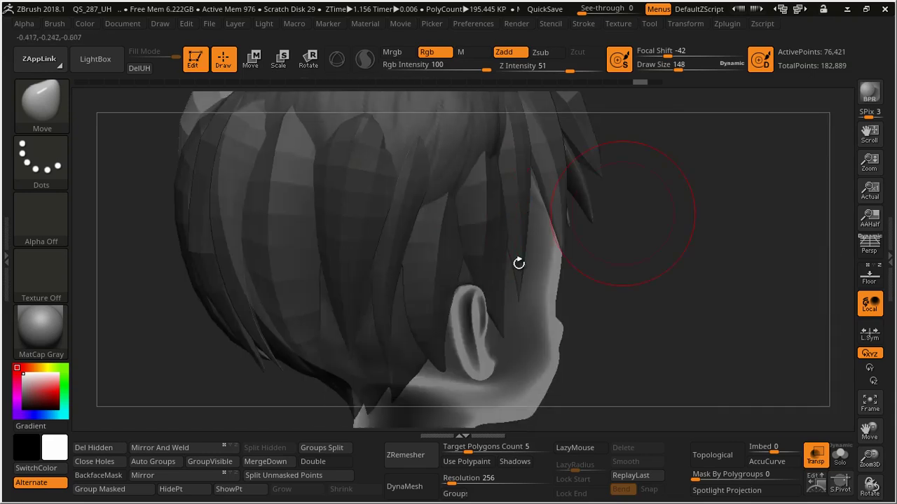
Select the bald Head2 subtool from the subtool list and turn it to face front
{"action": "double_click", "coordinate": [888, 241]}
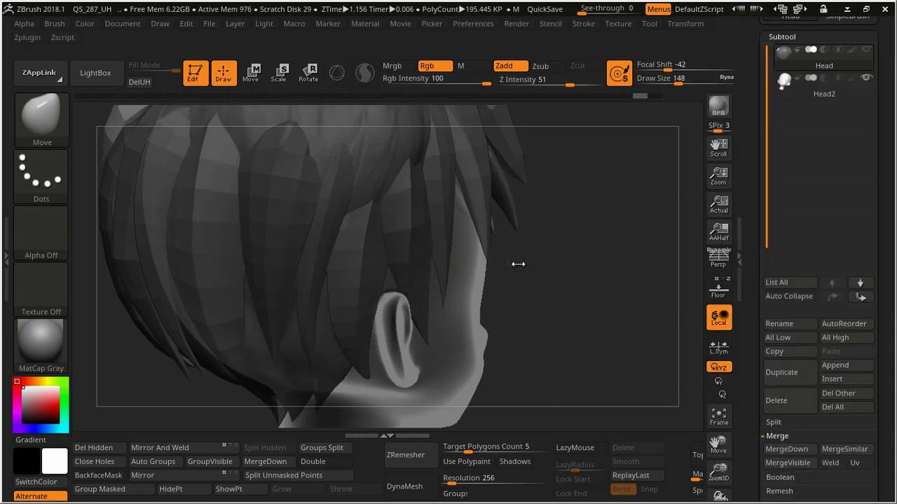
{"action": "key", "text": "Up"}
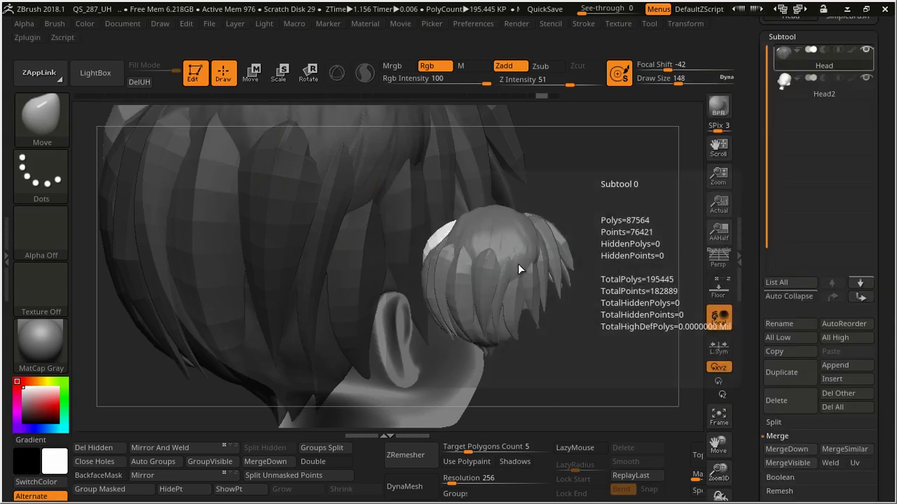
{"action": "key", "text": "Down"}
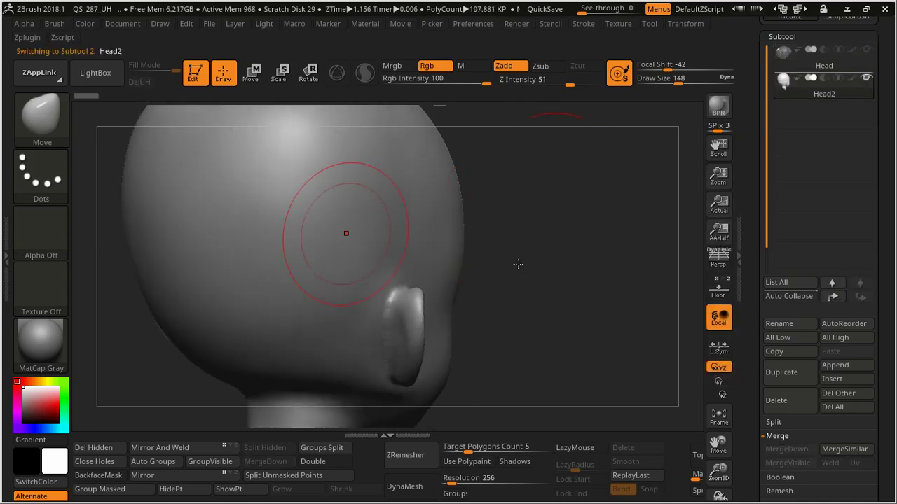
{"action": "right_click_drag", "start_coordinate": [464, 219], "coordinate": [423, 186]}
Set the brush draw size to 34, then reduce it to 21
{"action": "key", "text": "space"}
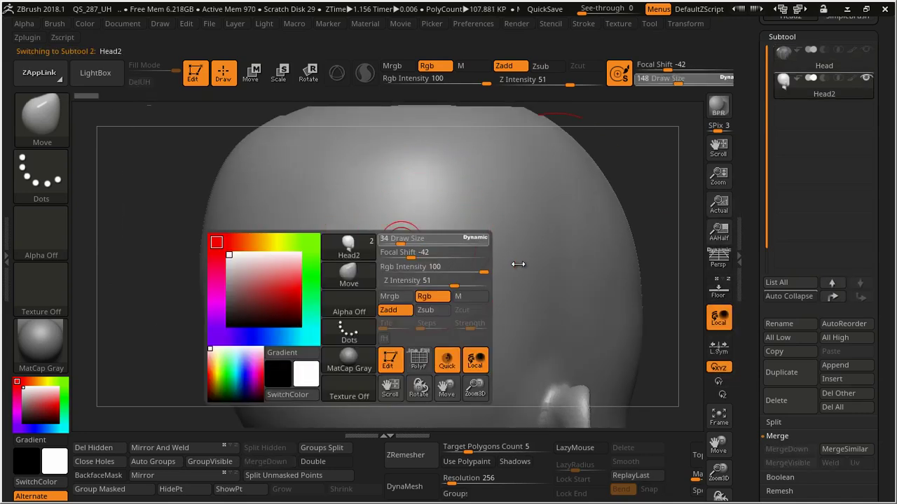
{"action": "type", "text": "s34"}
{"action": "key", "text": "Return"}
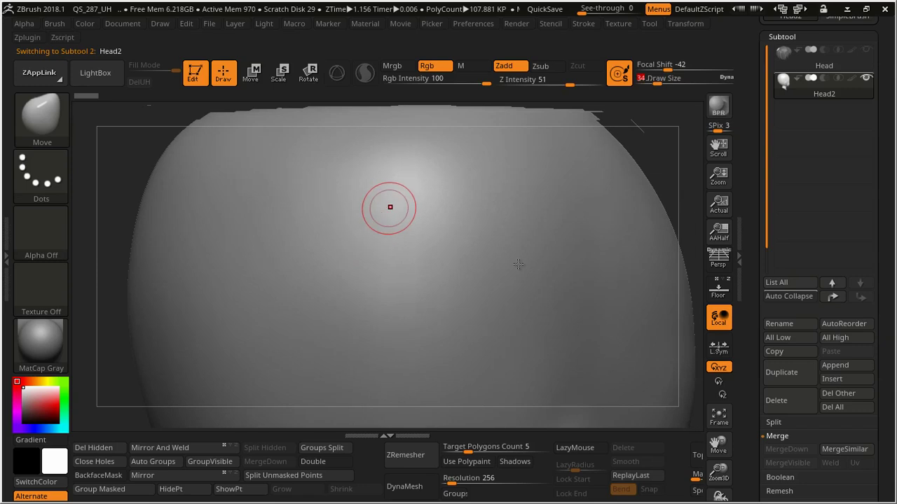
{"action": "key", "text": "space"}
{"action": "left_click_drag", "start_coordinate": [518, 264], "coordinate": [516, 262]}
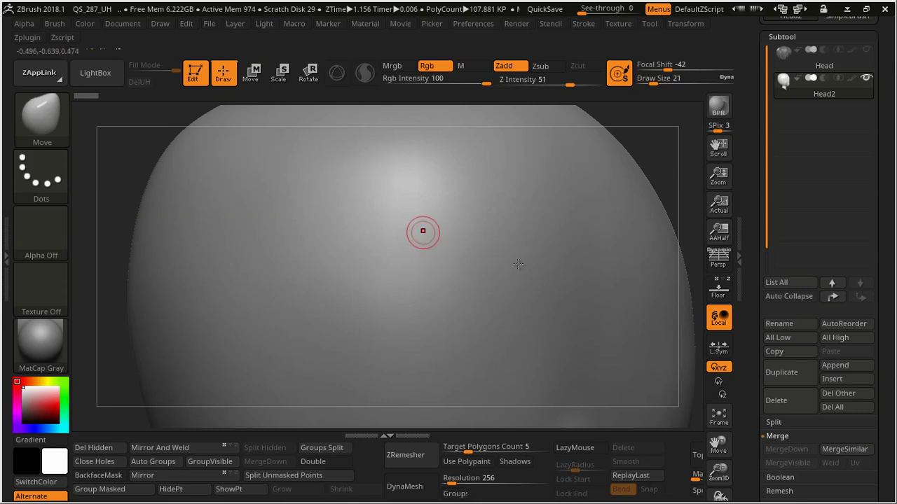
{"action": "left_click", "coordinate": [847, 9]}
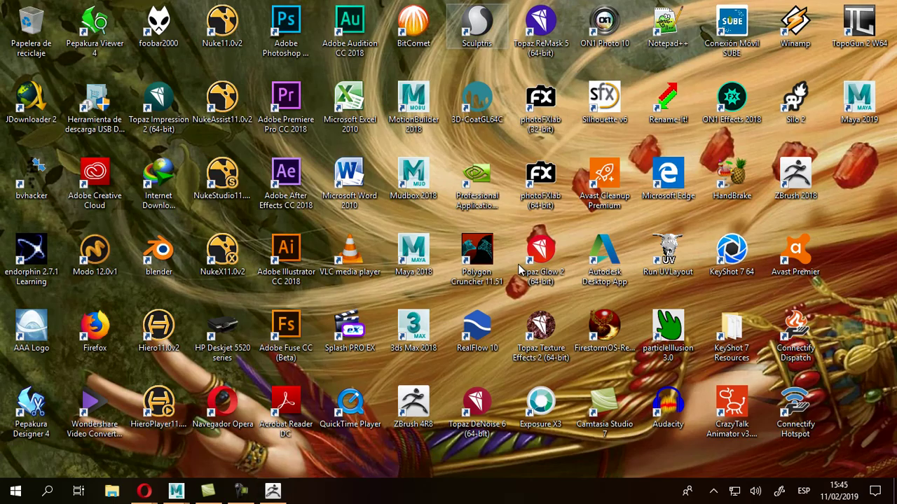
{"action": "left_click", "coordinate": [273, 490]}
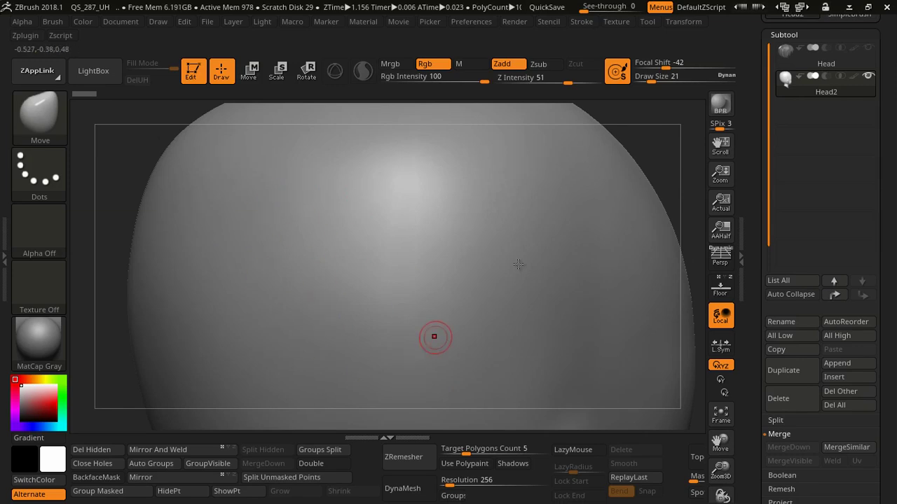
Show the Polyframe wireframe on Head2 and pick the DamStandard brush from the brush palette
{"action": "key", "text": "shift"}
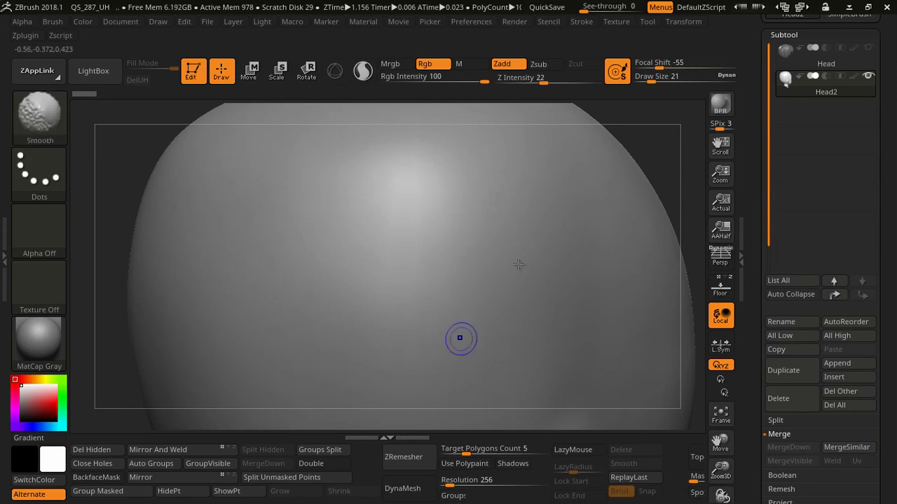
{"action": "key", "text": "shift+f"}
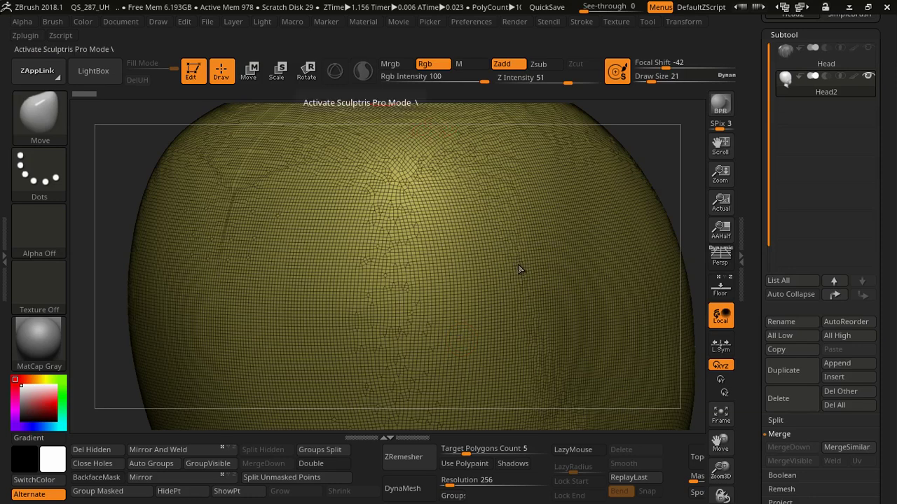
{"action": "key", "text": "b"}
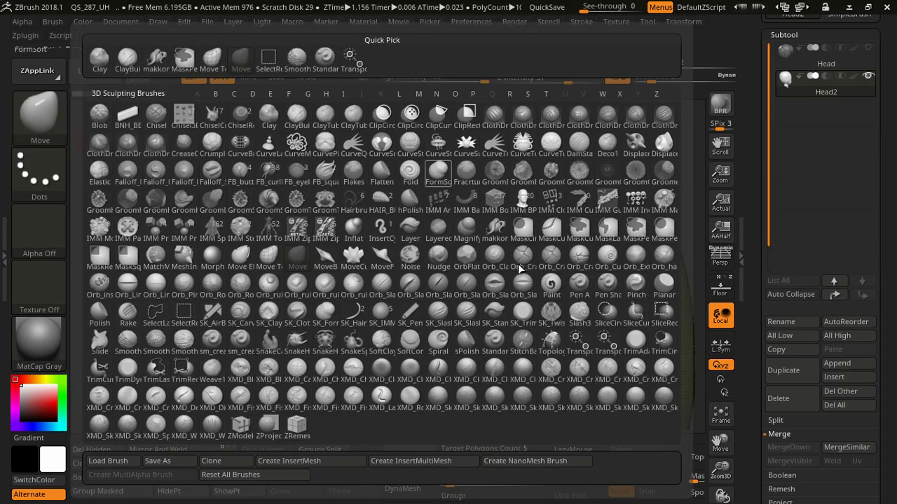
{"action": "key", "text": "m"}
{"action": "key", "text": "f"}
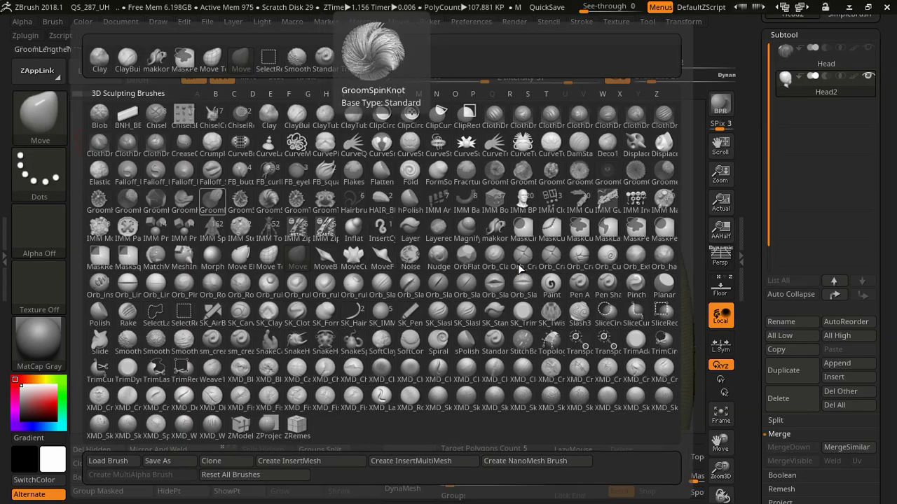
{"action": "key", "text": "b"}
{"action": "key", "text": "c"}
{"action": "key", "text": "s"}
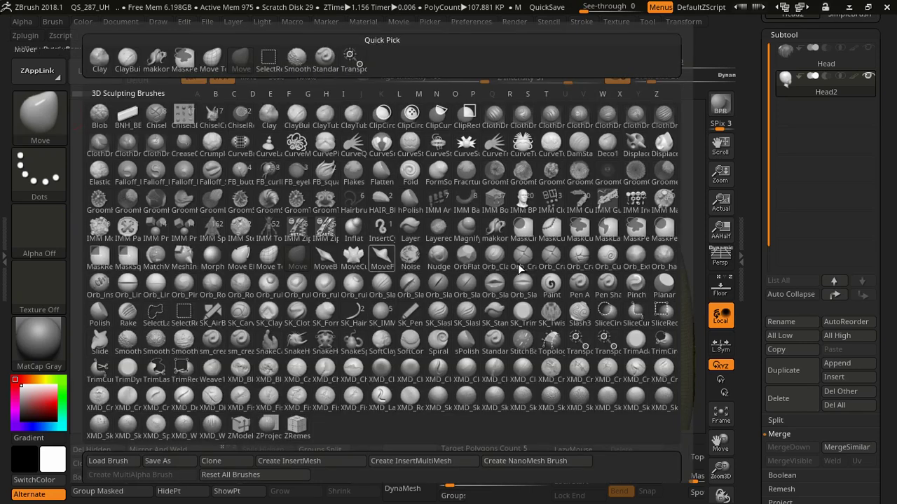
{"action": "key", "text": "n"}
{"action": "key", "text": "u"}
{"action": "key", "text": "s"}
{"action": "key", "text": "k"}
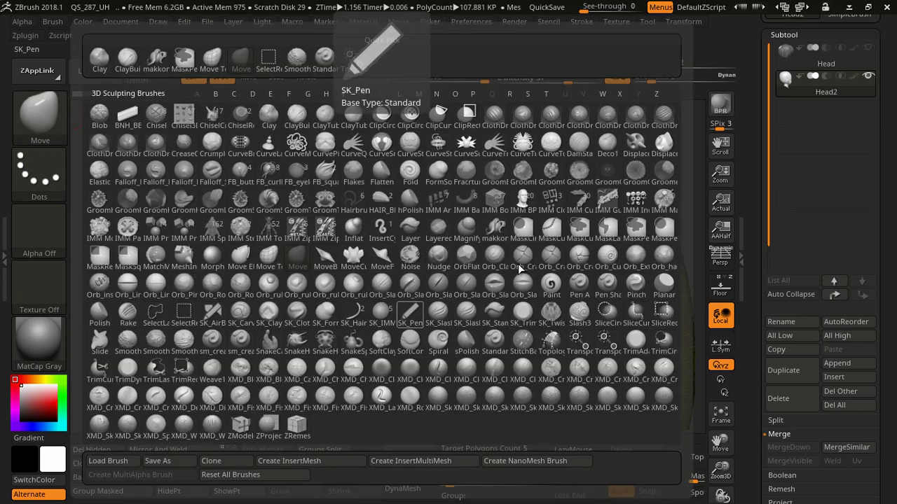
{"action": "key", "text": "d"}
{"action": "key", "text": "a"}
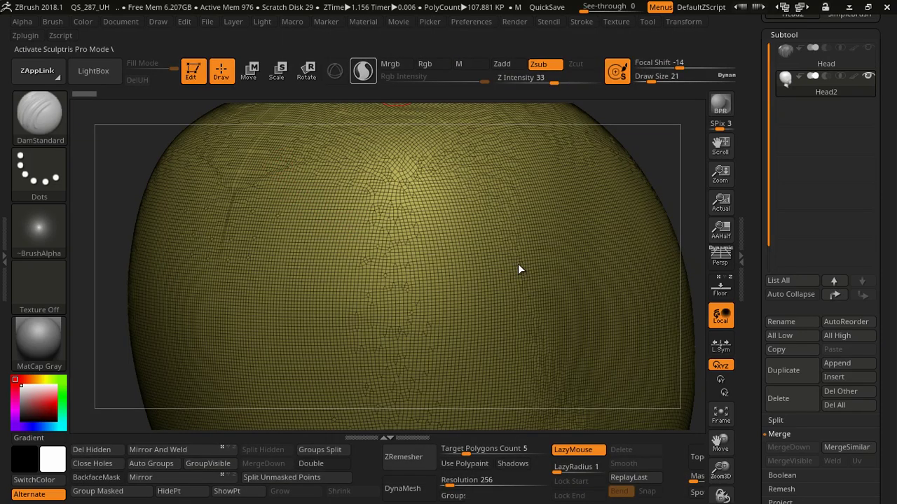
Enable Sculptris Pro dynamic tessellation and hide the wireframe overlay
{"action": "key", "text": "backslash"}
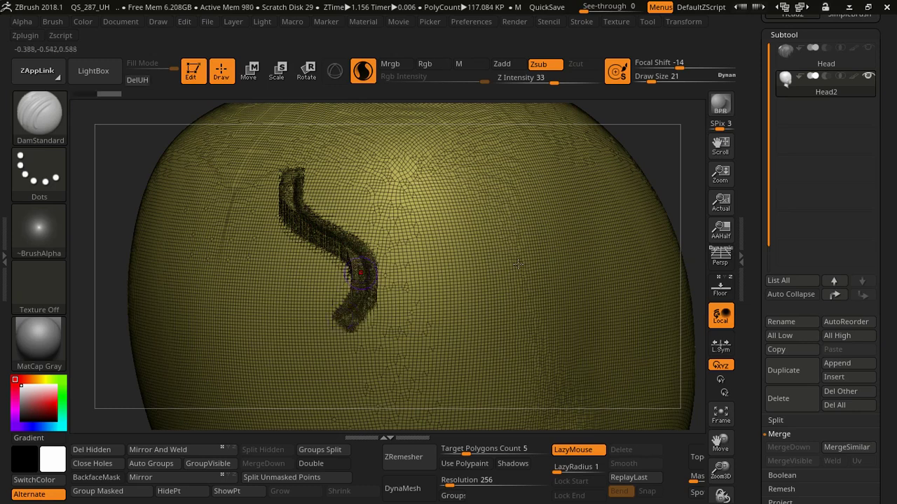
{"action": "scroll", "coordinate": [517, 263], "scroll_direction": "up", "scroll_amount": 2}
{"action": "scroll", "coordinate": [516, 263], "scroll_direction": "up", "scroll_amount": 2}
{"action": "scroll", "coordinate": [517, 263], "scroll_direction": "up", "scroll_amount": 1}
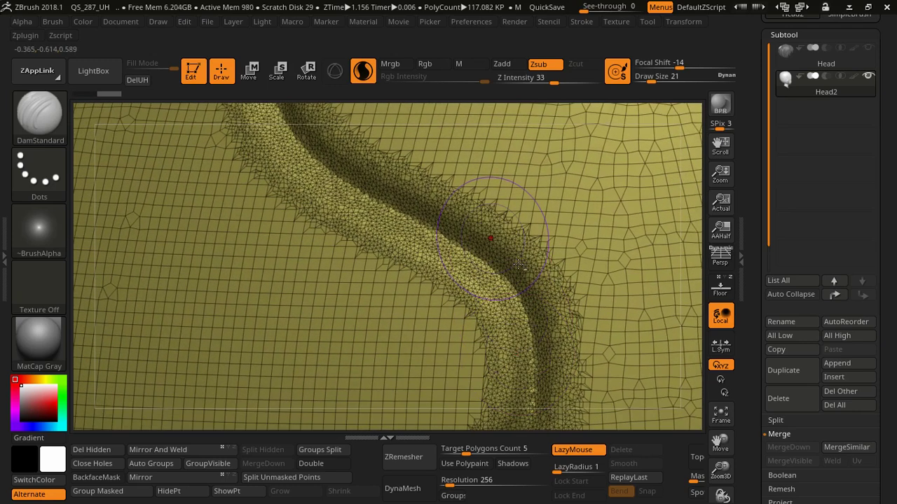
{"action": "scroll", "coordinate": [519, 264], "scroll_direction": "up", "scroll_amount": 2}
{"action": "key", "text": "shift+f"}
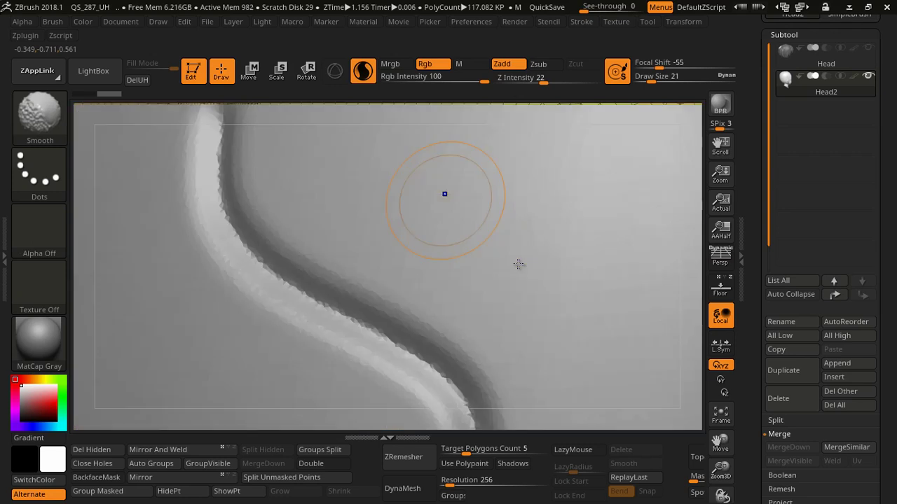
{"action": "scroll", "coordinate": [518, 265], "scroll_direction": "down", "scroll_amount": 2}
{"action": "scroll", "coordinate": [518, 264], "scroll_direction": "down", "scroll_amount": 1}
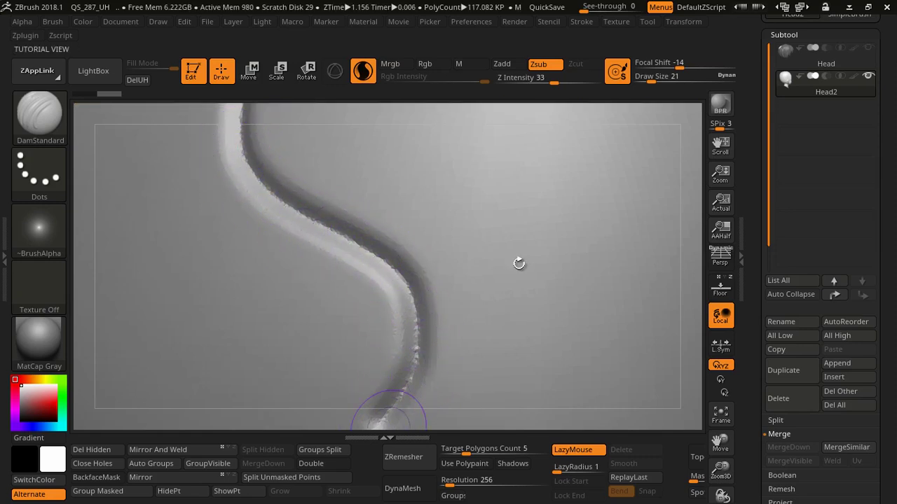
Enlarge the brush to draw size 115 and carve a broader S-shaped groove down the head
{"action": "left_click_drag", "start_coordinate": [377, 259], "coordinate": [518, 265]}
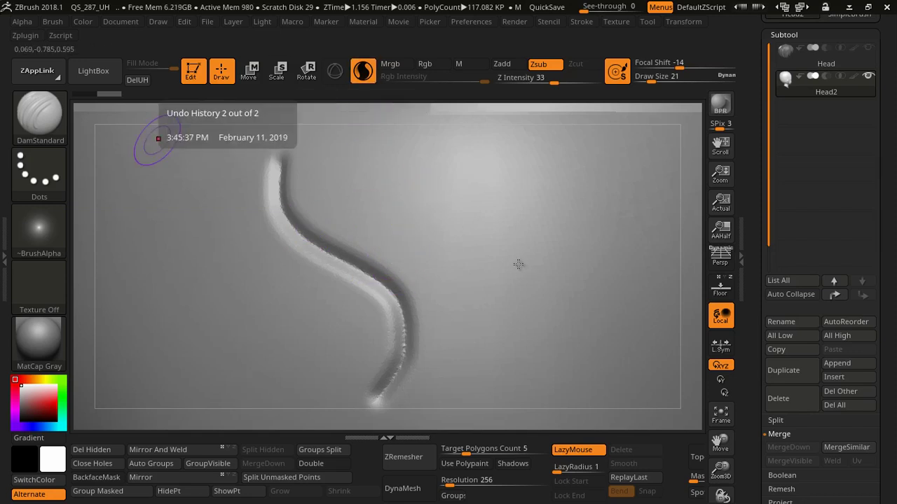
{"action": "key", "text": "shift+f"}
{"action": "key", "text": "space"}
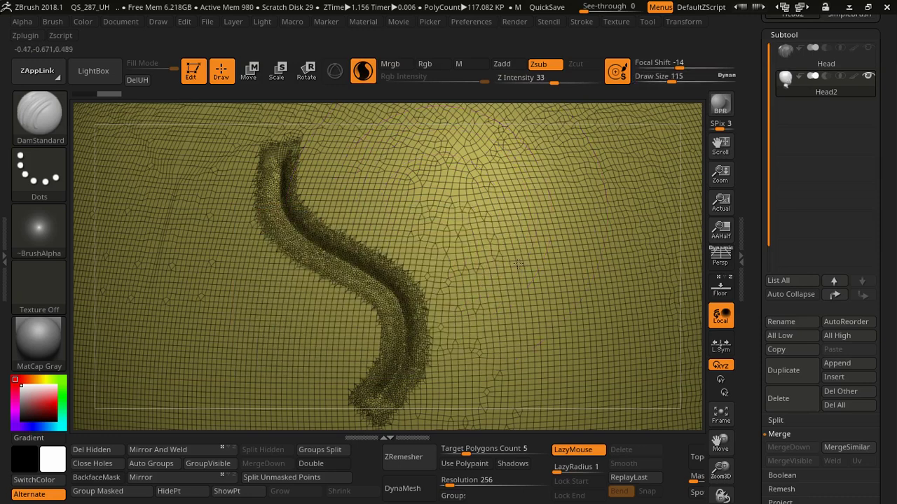
{"action": "right_click_drag", "start_coordinate": [517, 265], "coordinate": [338, 252]}
{"action": "mouse_move", "coordinate": [347, 172]}
{"action": "left_mouse_down"}
{"action": "mouse_move", "coordinate": [412, 285]}
{"action": "mouse_move", "coordinate": [418, 335]}
{"action": "mouse_move", "coordinate": [396, 384]}
{"action": "mouse_move", "coordinate": [323, 424]}
{"action": "mouse_move", "coordinate": [231, 414]}
{"action": "mouse_move", "coordinate": [196, 371]}
{"action": "left_mouse_up"}
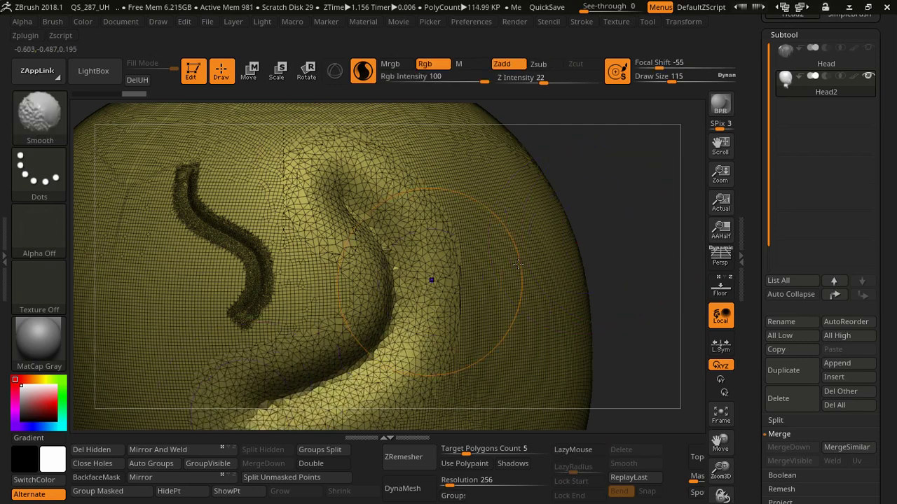
Frame the whole head and smooth its surface with the wireframe shown
{"action": "key", "text": "shift+f"}
{"action": "key", "text": "f"}
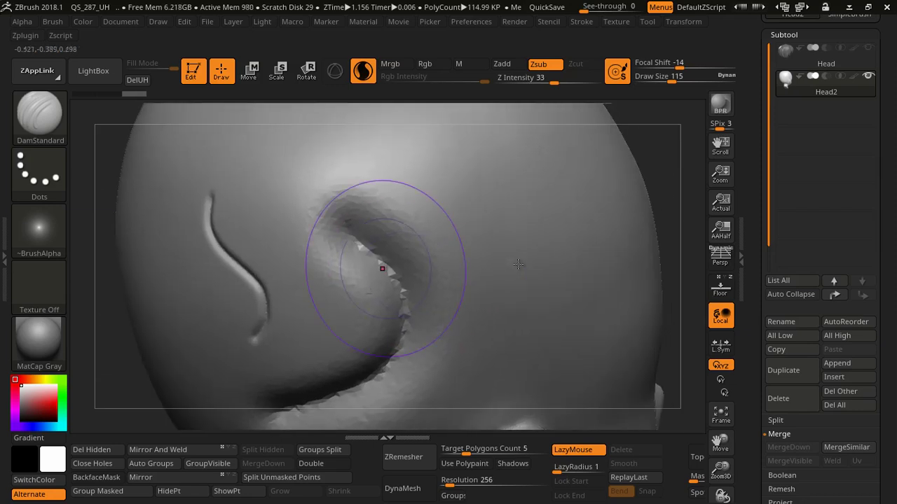
{"action": "key", "text": "shift"}
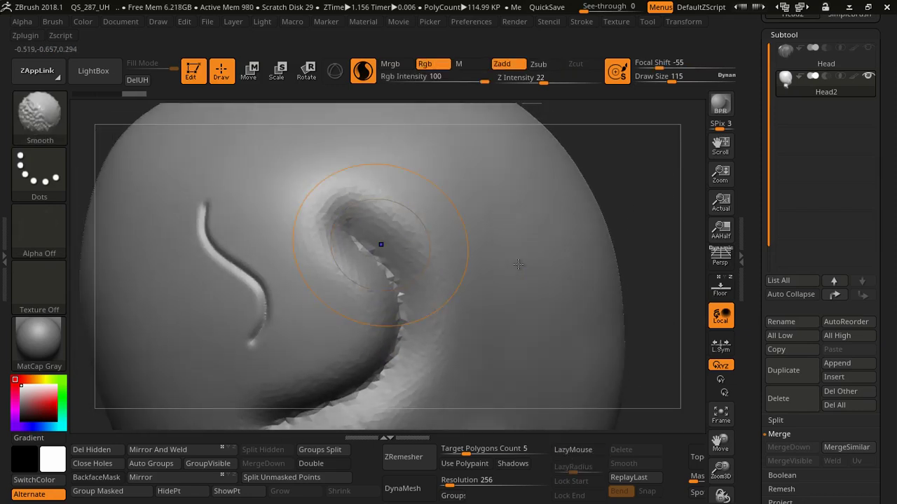
{"action": "key", "text": "shift+f"}
{"action": "key", "text": "shift"}
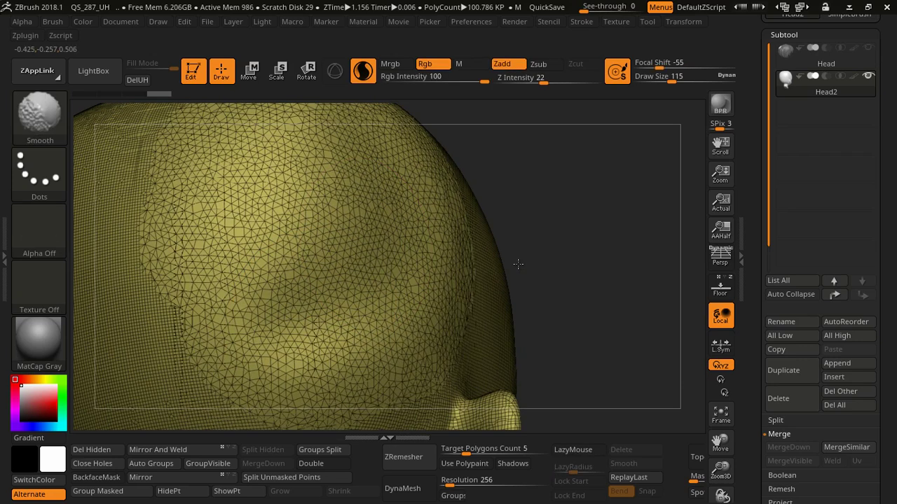
{"action": "key", "text": "shift"}
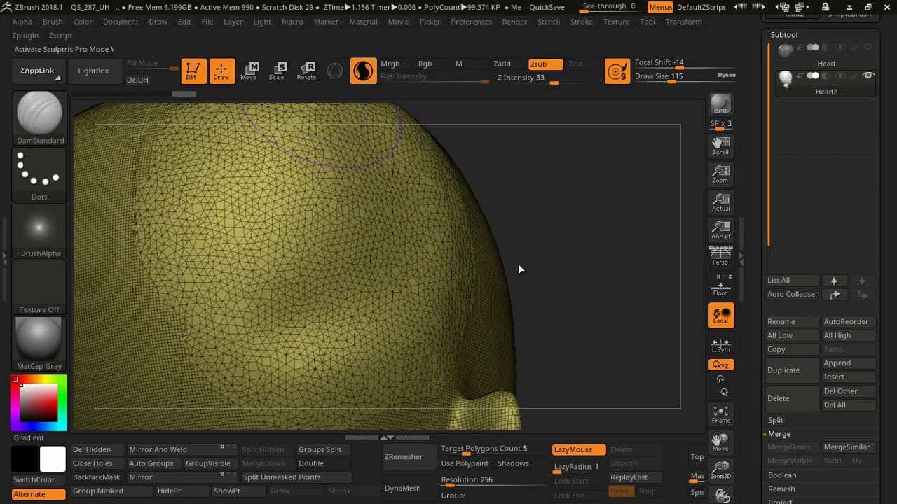
Undo back to the plain sphere, then redo step by step through the sculpt history
{"action": "key", "text": "ctrl+z"}
{"action": "key", "text": "ctrl+z"}
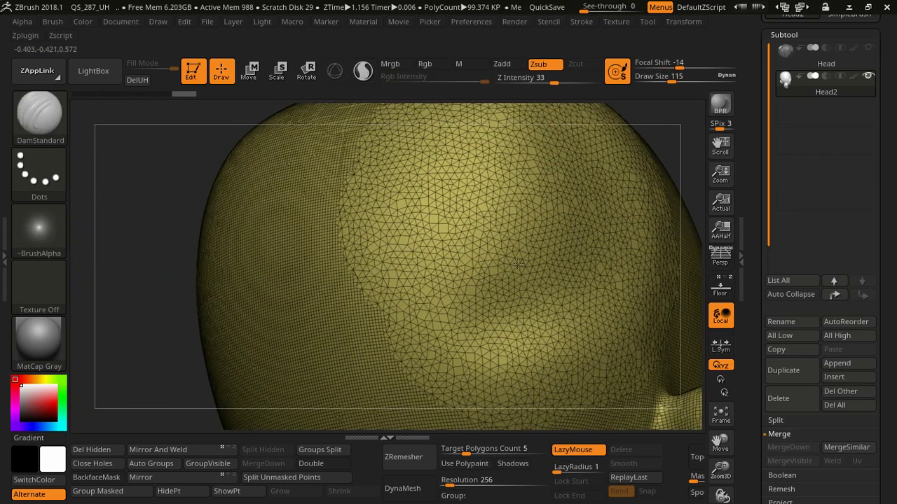
{"action": "key", "text": "ctrl+z"}
{"action": "key", "text": "ctrl+z"}
{"action": "key", "text": "ctrl+shift+z"}
{"action": "key", "text": "ctrl+shift+z"}
{"action": "key", "text": "ctrl+shift+z"}
{"action": "key", "text": "ctrl+shift+z"}
{"action": "key", "text": "ctrl+shift+z"}
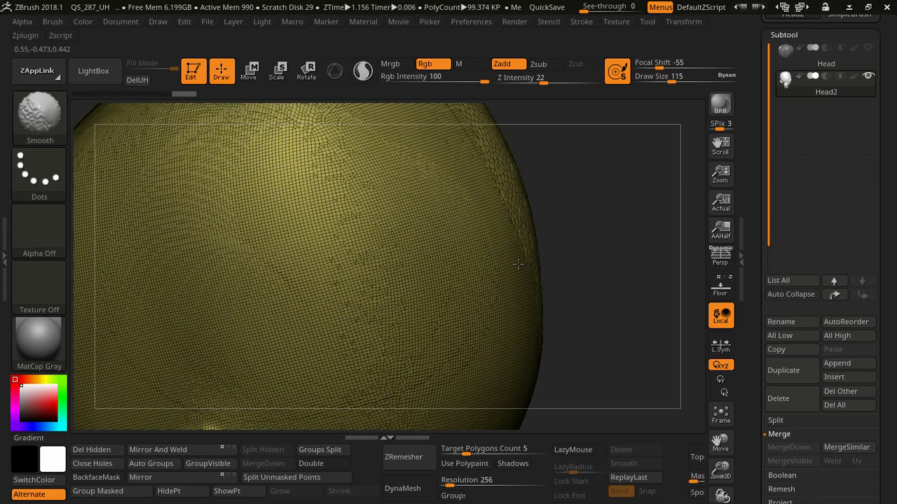
{"action": "key", "text": "ctrl+shift+z"}
{"action": "key", "text": "ctrl+shift+z"}
{"action": "key", "text": "ctrl+shift+z"}
{"action": "key", "text": "ctrl+shift+z"}
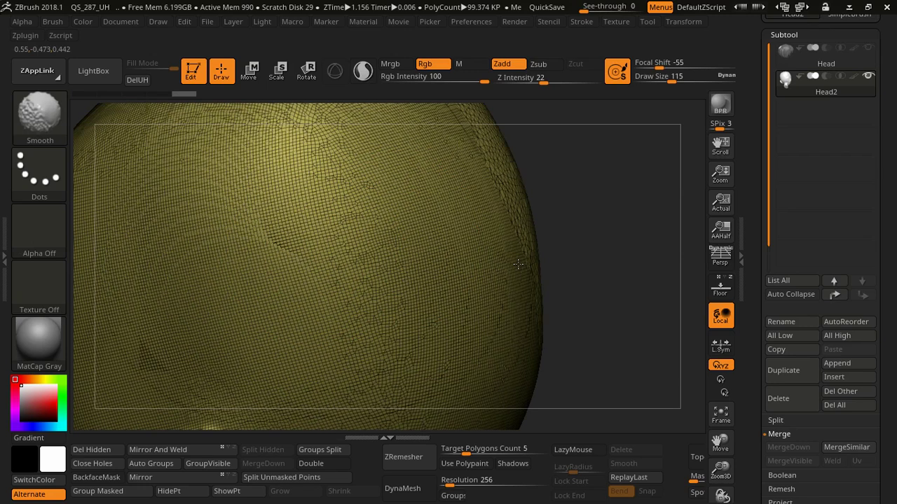
{"action": "key", "text": "ctrl+shift+z"}
{"action": "key", "text": "ctrl+shift+z"}
{"action": "key", "text": "ctrl+shift+z"}
{"action": "key", "text": "ctrl+shift+z"}
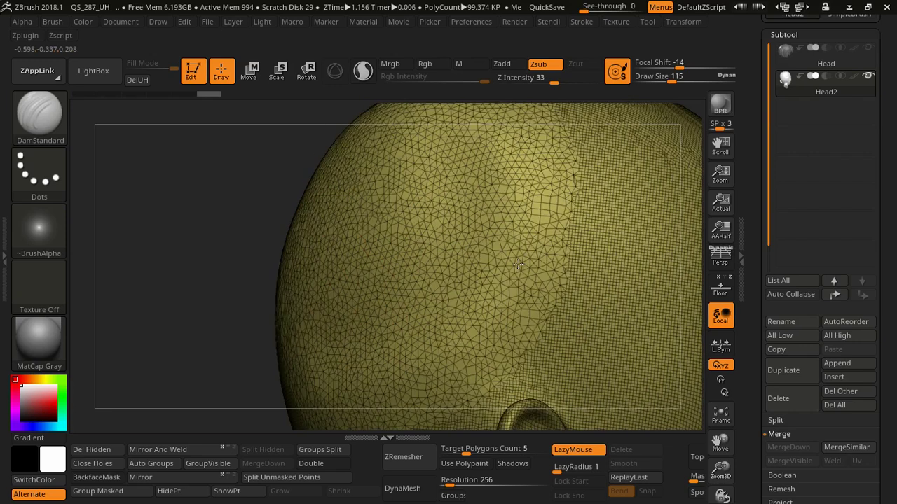
{"action": "key", "text": "ctrl+shift+z"}
{"action": "key", "text": "ctrl+shift+z"}
{"action": "key", "text": "ctrl+shift+z"}
{"action": "key", "text": "ctrl+shift+z"}
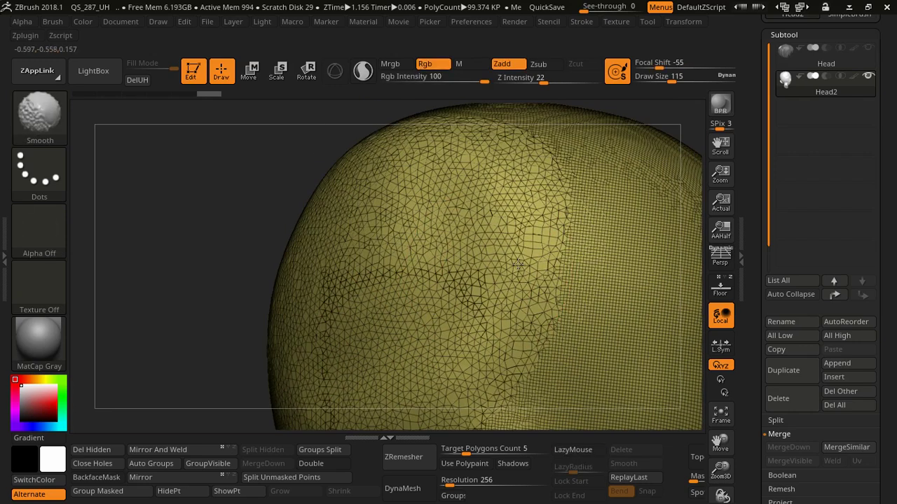
{"action": "key", "text": "ctrl+shift+z"}
{"action": "key", "text": "ctrl+shift+z"}
{"action": "key", "text": "ctrl+shift+z"}
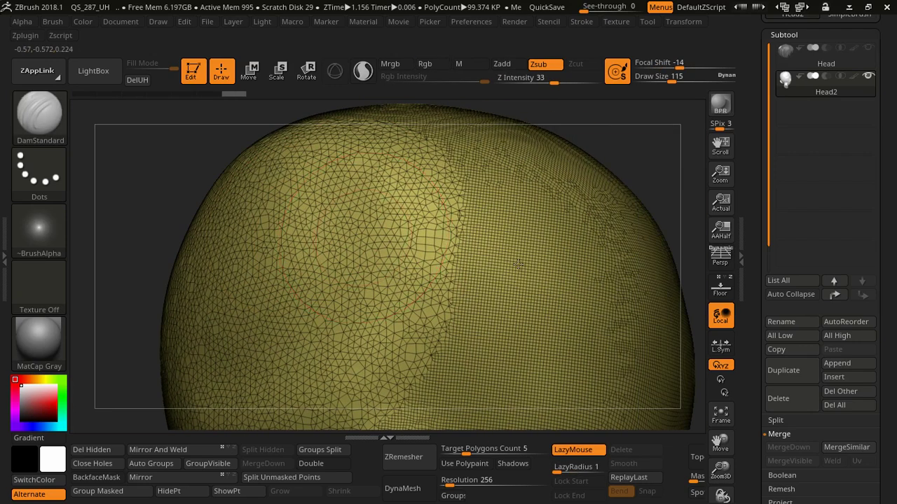
{"action": "key", "text": "ctrl+shift+z"}
{"action": "key", "text": "ctrl+shift+z"}
{"action": "key", "text": "ctrl+shift+z"}
{"action": "key", "text": "ctrl+shift+z"}
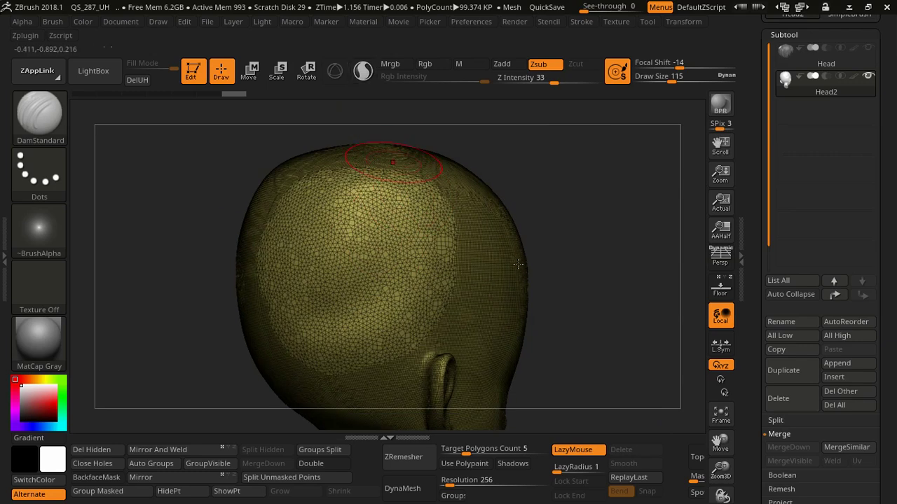
{"action": "key", "text": "space"}
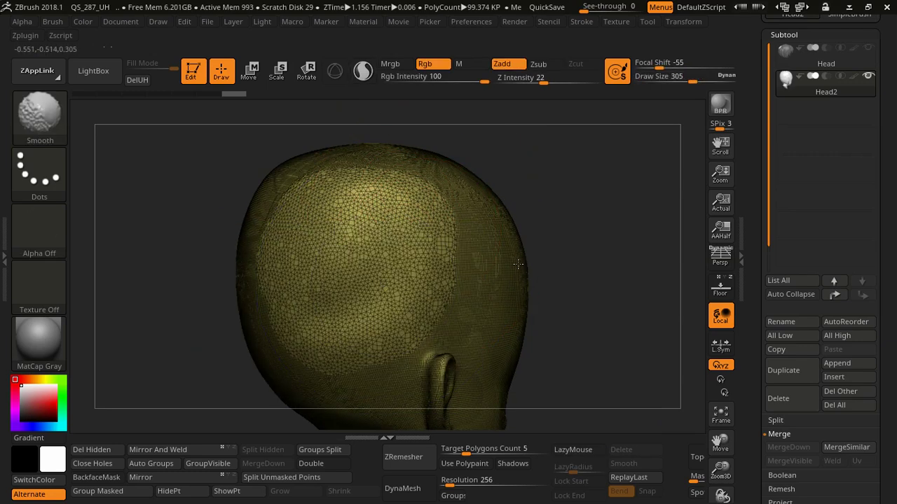
{"action": "key", "text": "ctrl+shift+z"}
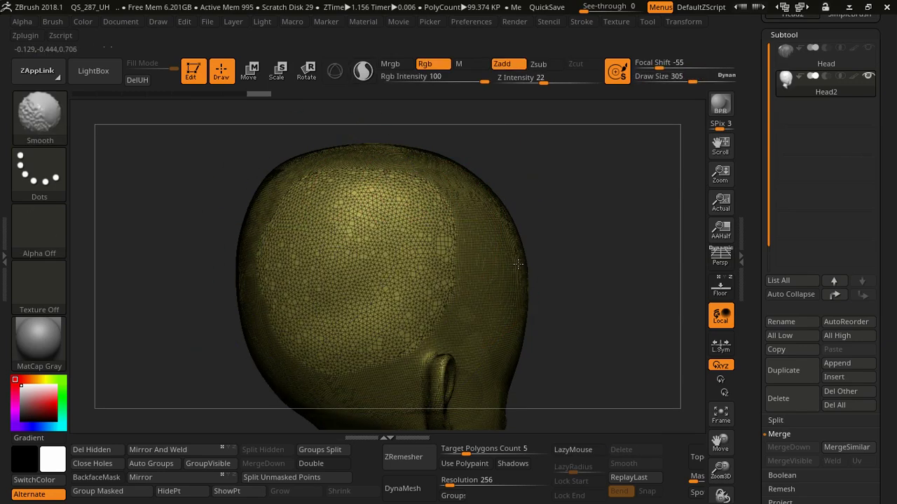
{"action": "key", "text": "ctrl+shift+z"}
{"action": "key", "text": "ctrl+shift+z"}
{"action": "key", "text": "ctrl+shift+z"}
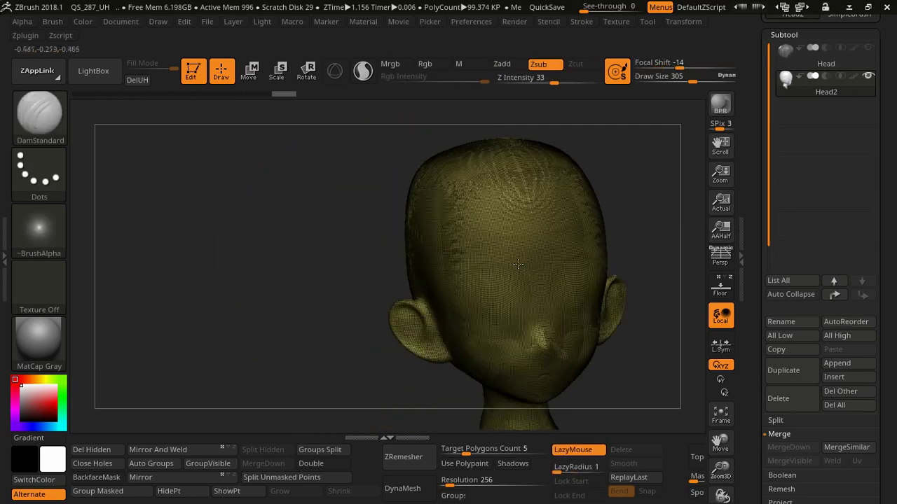
{"action": "key", "text": "ctrl+shift+z"}
{"action": "key", "text": "ctrl+shift+z"}
{"action": "key", "text": "ctrl+shift+z"}
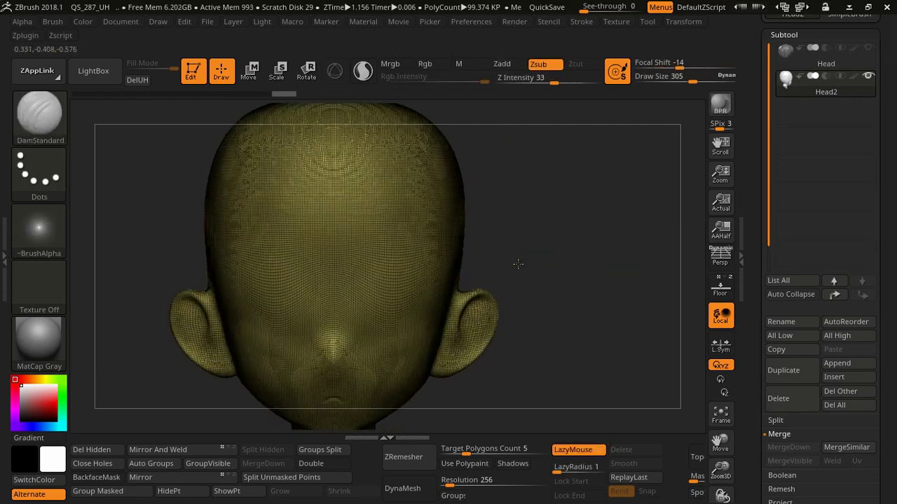
Minimize ZBrush to the desktop and bring the Maya window to the front
{"action": "key", "text": "space"}
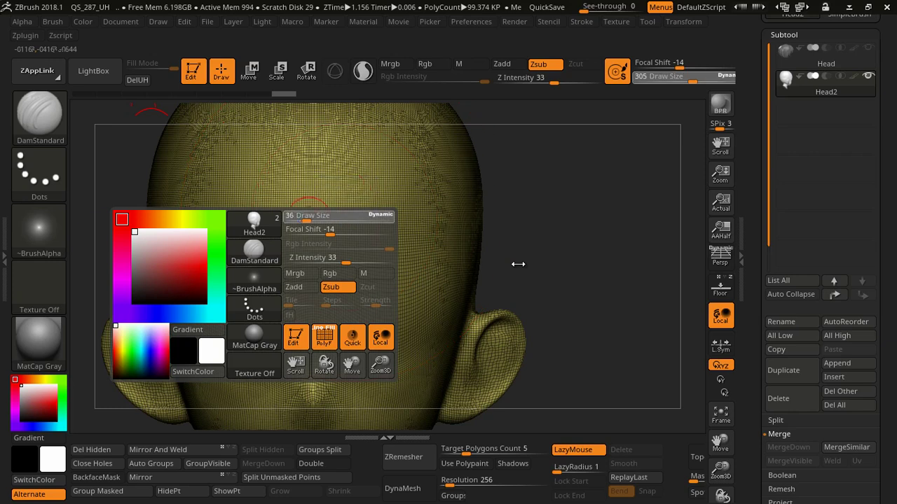
{"action": "key", "text": "ctrl+shift+z"}
{"action": "key", "text": "ctrl+shift+z"}
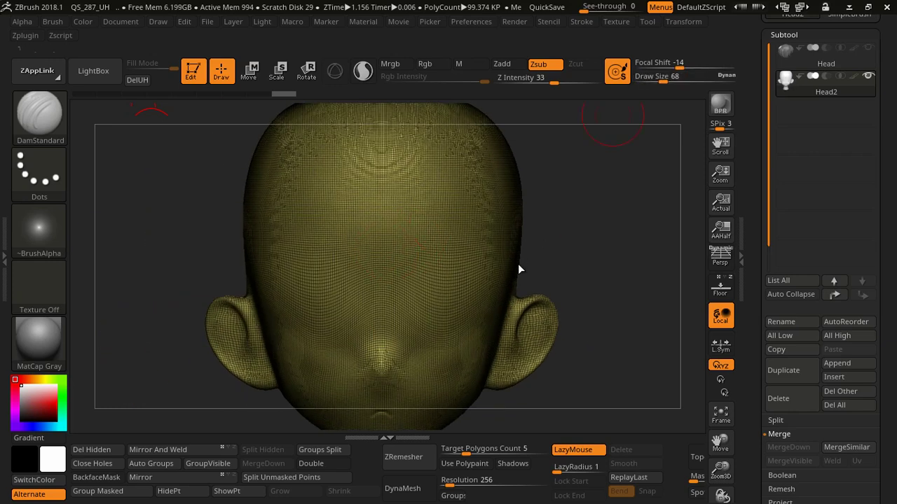
{"action": "key", "text": "super+d"}
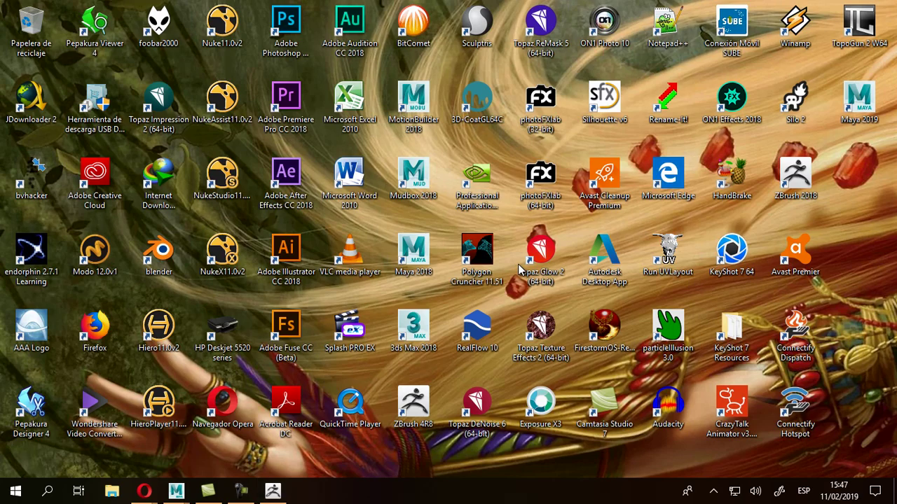
{"action": "key", "text": "super+3"}
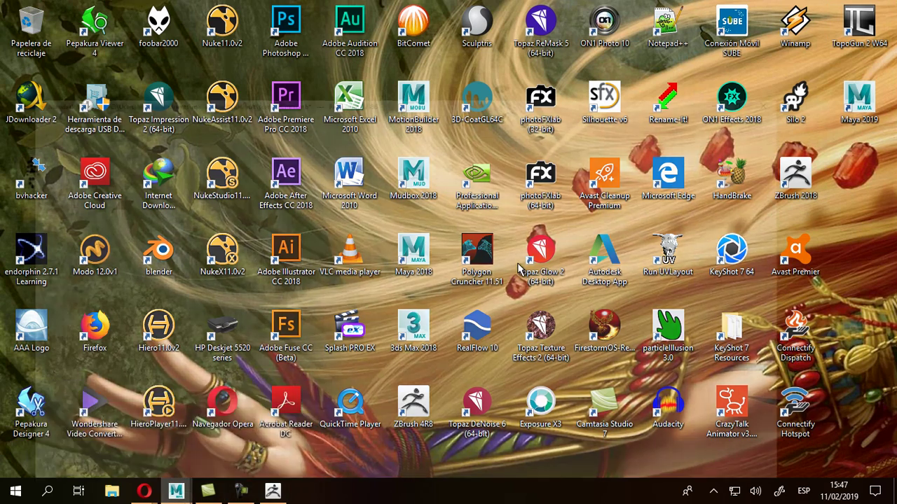
Make the hair group live and hide the side-view reference image plane imagePlane22
{"action": "right_click", "coordinate": [518, 270]}
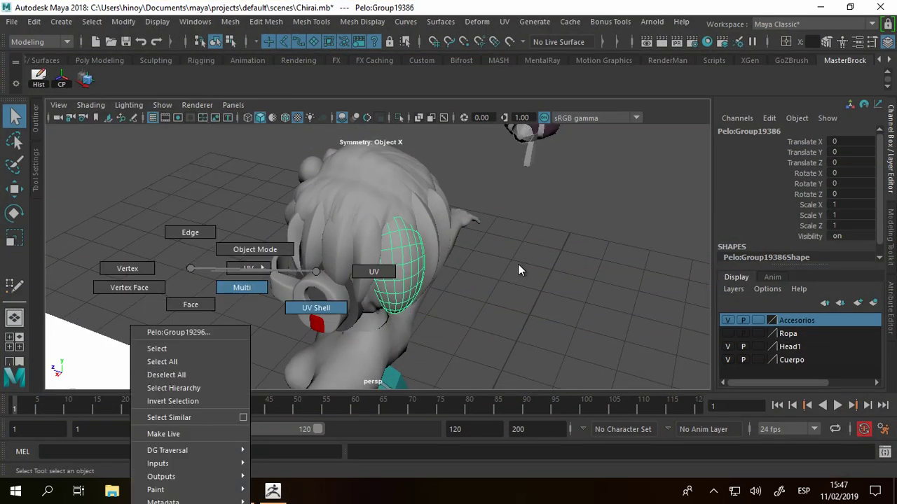
{"action": "left_click", "coordinate": [164, 434]}
{"action": "left_click_drag", "start_coordinate": [516, 266], "coordinate": [519, 264], "text": "alt"}
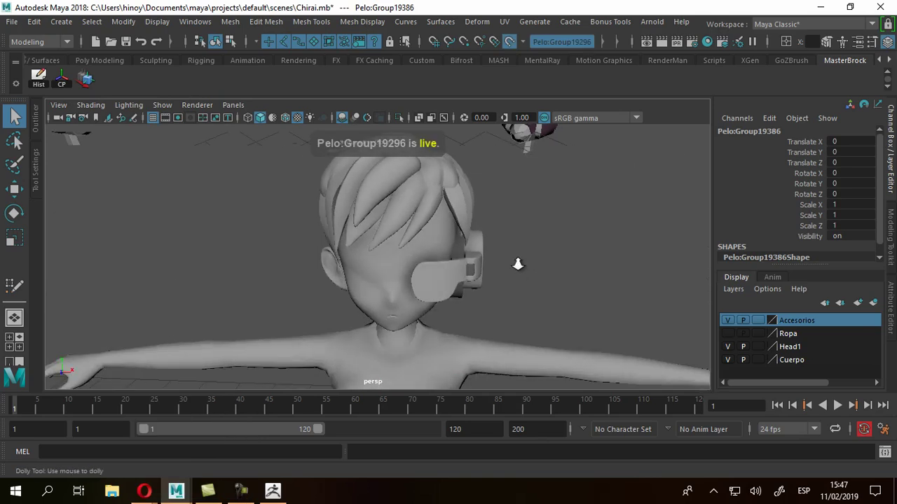
{"action": "scroll", "coordinate": [518, 264], "scroll_direction": "down", "scroll_amount": 3}
{"action": "scroll", "coordinate": [517, 263], "scroll_direction": "down", "scroll_amount": 2}
{"action": "scroll", "coordinate": [520, 266], "scroll_direction": "down", "scroll_amount": 1}
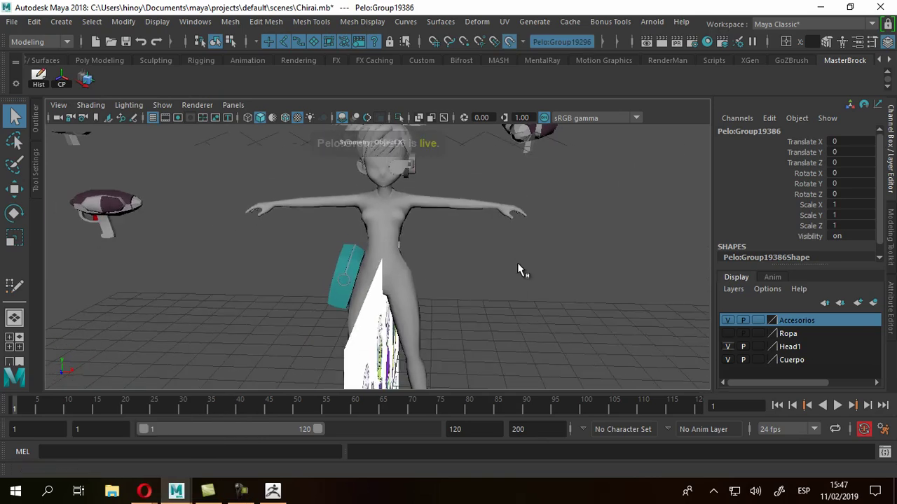
{"action": "scroll", "coordinate": [519, 270], "scroll_direction": "up", "scroll_amount": 2}
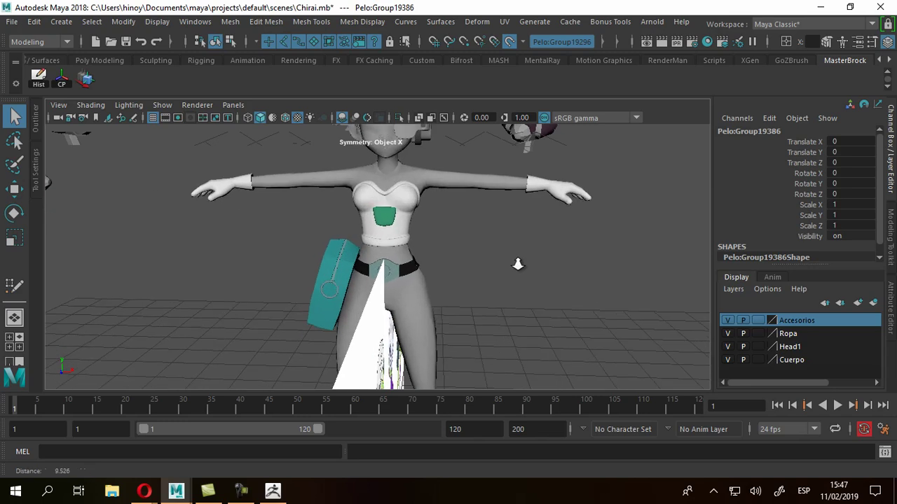
{"action": "left_click_drag", "start_coordinate": [517, 260], "coordinate": [517, 267], "text": "alt"}
{"action": "scroll", "coordinate": [519, 270], "scroll_direction": "down", "scroll_amount": 2}
{"action": "left_click", "coordinate": [518, 270]}
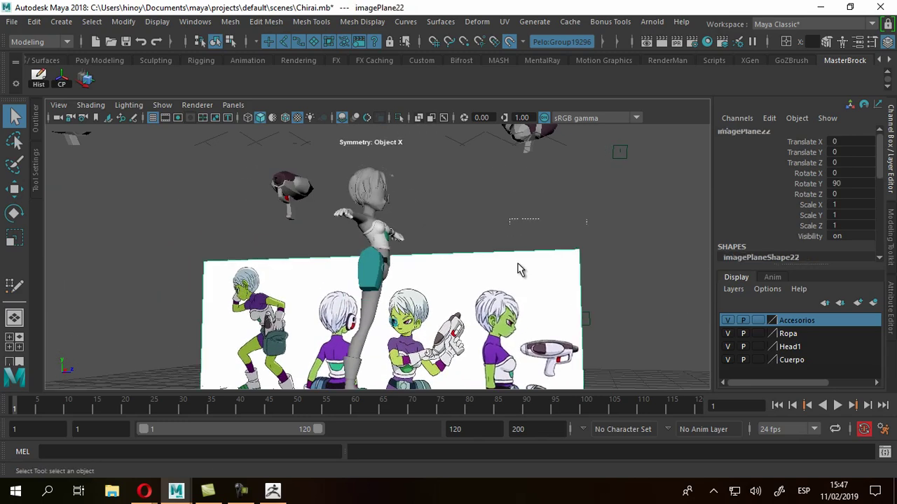
{"action": "key", "text": "Delete"}
Inspect the character from the front, down to the hips and legs, then up to the face
{"action": "left_click_drag", "start_coordinate": [517, 263], "coordinate": [518, 269], "text": "alt"}
{"action": "scroll", "coordinate": [517, 265], "scroll_direction": "up", "scroll_amount": 2}
{"action": "scroll", "coordinate": [518, 263], "scroll_direction": "up", "scroll_amount": 2}
{"action": "scroll", "coordinate": [519, 270], "scroll_direction": "up", "scroll_amount": 2}
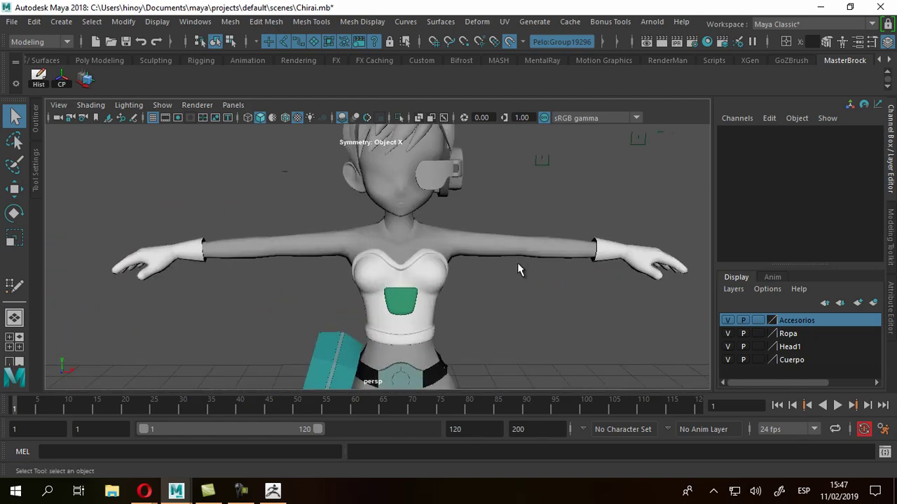
{"action": "scroll", "coordinate": [519, 270], "scroll_direction": "up", "scroll_amount": 2}
{"action": "scroll", "coordinate": [518, 270], "scroll_direction": "up", "scroll_amount": 3}
{"action": "scroll", "coordinate": [518, 270], "scroll_direction": "up", "scroll_amount": 2}
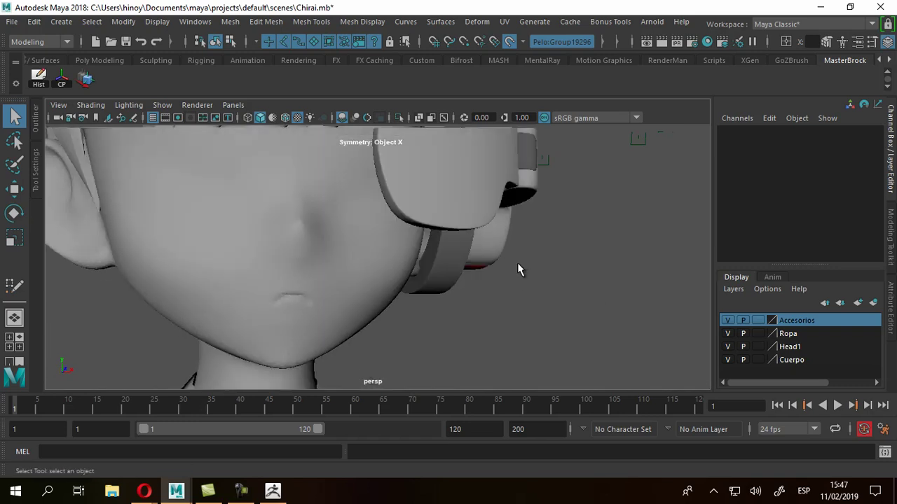
{"action": "scroll", "coordinate": [518, 269], "scroll_direction": "down", "scroll_amount": 3}
{"action": "middle_click_drag", "start_coordinate": [518, 270], "coordinate": [519, 270], "text": "alt"}
{"action": "scroll", "coordinate": [519, 270], "scroll_direction": "down", "scroll_amount": 1}
{"action": "scroll", "coordinate": [518, 270], "scroll_direction": "down", "scroll_amount": 2}
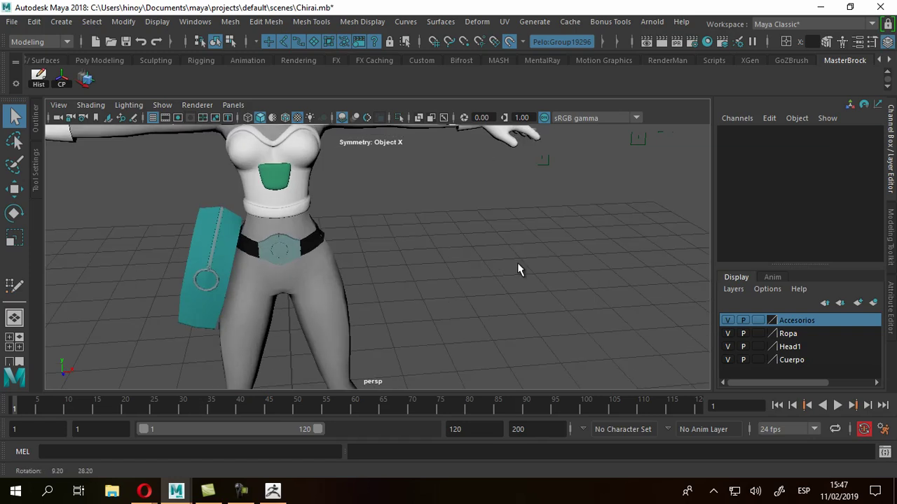
{"action": "left_click_drag", "start_coordinate": [519, 270], "coordinate": [518, 270], "text": "alt"}
{"action": "scroll", "coordinate": [519, 270], "scroll_direction": "up", "scroll_amount": 2}
{"action": "scroll", "coordinate": [519, 270], "scroll_direction": "up", "scroll_amount": 2}
{"action": "middle_click_drag", "start_coordinate": [519, 270], "coordinate": [518, 270], "text": "alt"}
{"action": "scroll", "coordinate": [518, 267], "scroll_direction": "up", "scroll_amount": 3}
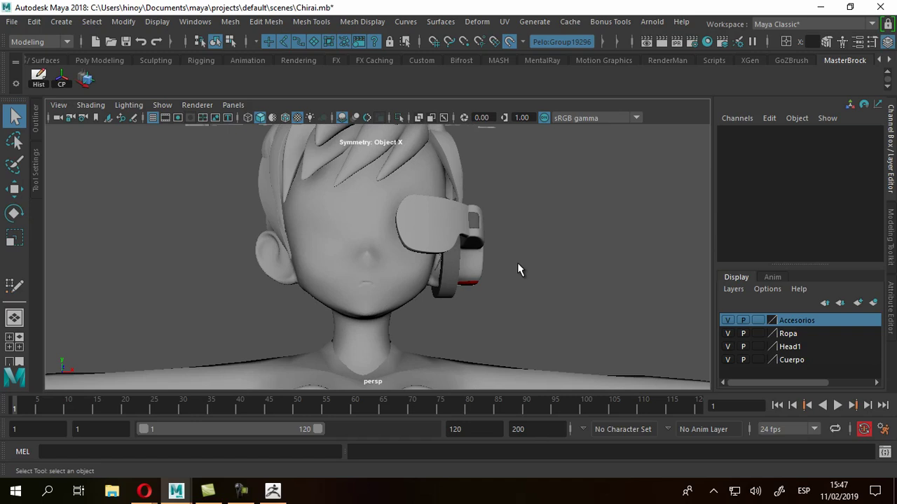
Toggle the four-view layout back to perspective and switch to ZBrush
{"action": "key", "text": "space"}
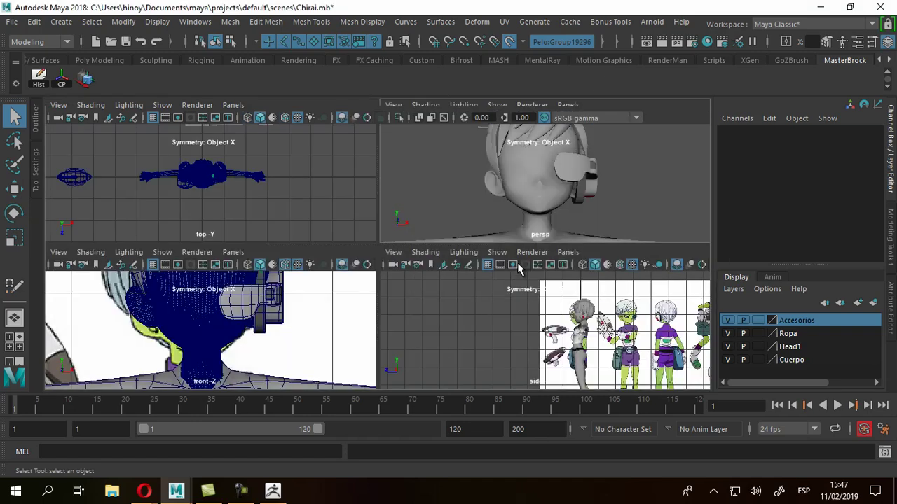
{"action": "key", "text": "space"}
{"action": "key", "text": "alt+Tab"}
Turn the head and re-centre it in a front view
{"action": "left_click_drag", "start_coordinate": [517, 264], "coordinate": [518, 265]}
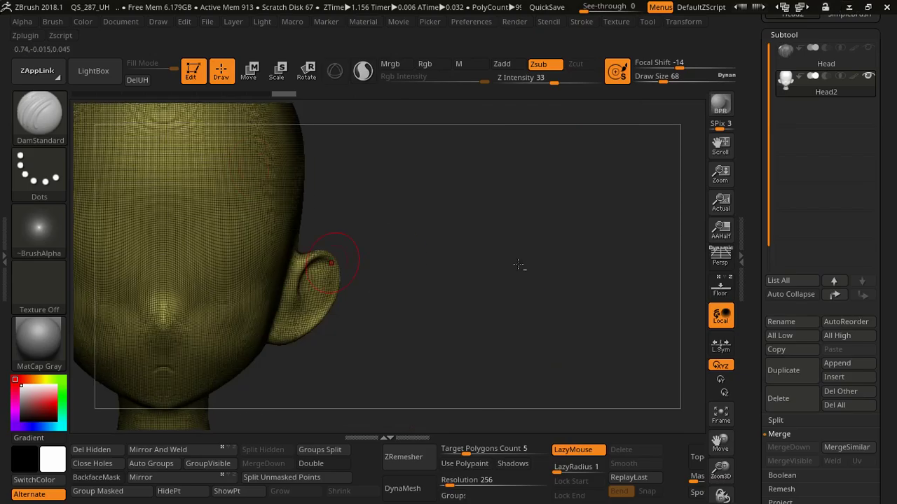
{"action": "key", "text": "f"}
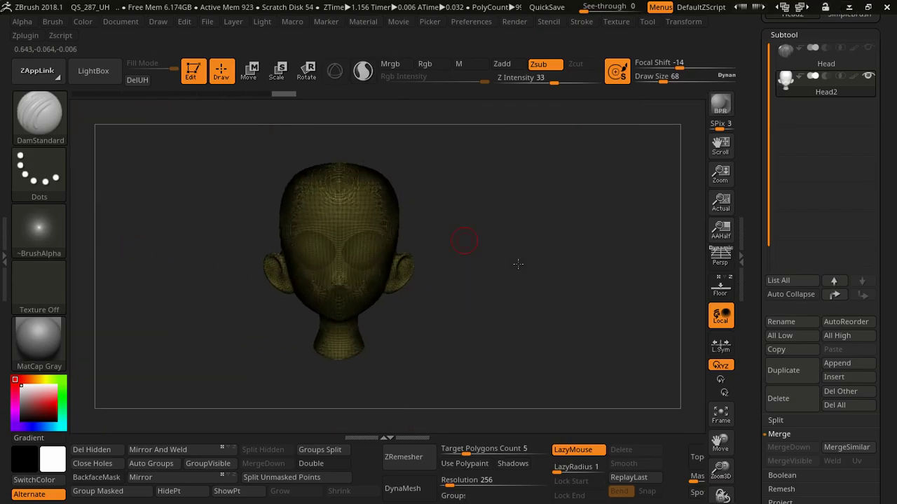
{"action": "key", "text": "shift"}
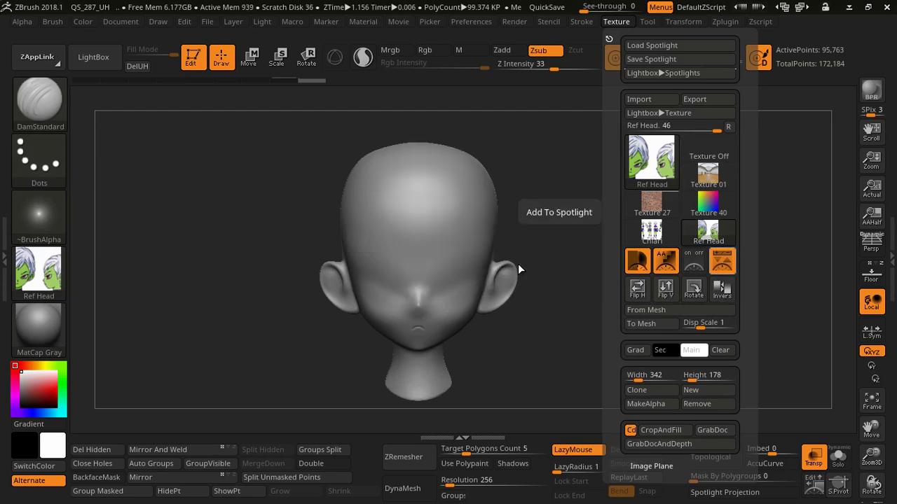
Place the Ref Head sheet in Spotlight to the head's right and fine-tune its size
{"action": "key", "text": "comma"}
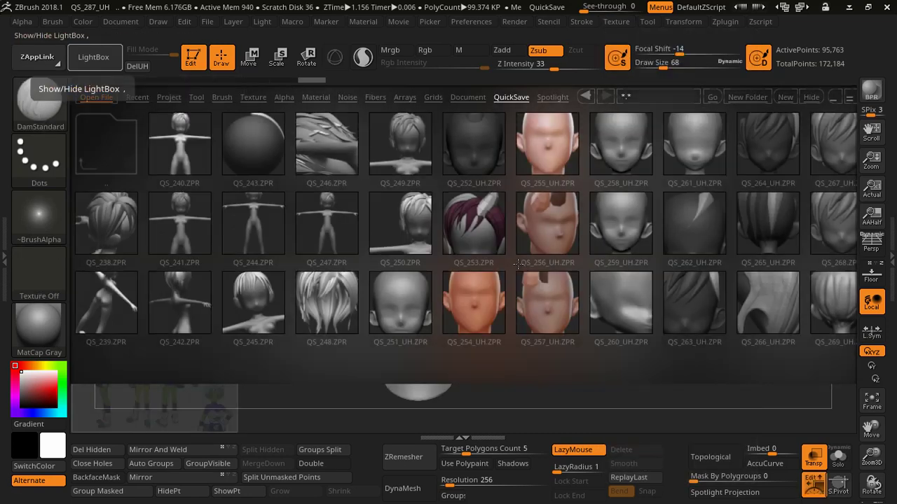
{"action": "key", "text": "comma"}
{"action": "left_click_drag", "start_coordinate": [517, 264], "coordinate": [518, 264]}
{"action": "left_click_drag", "start_coordinate": [465, 156], "coordinate": [484, 157]}
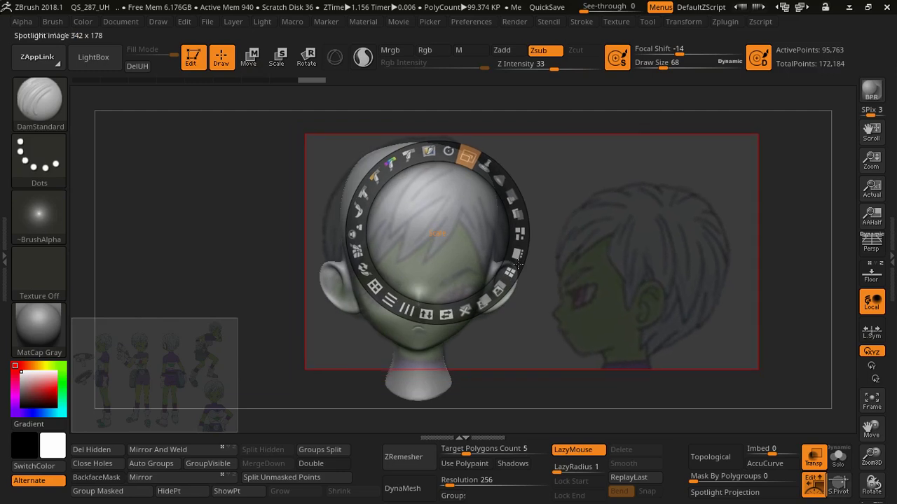
{"action": "left_click_drag", "start_coordinate": [517, 263], "coordinate": [517, 264]}
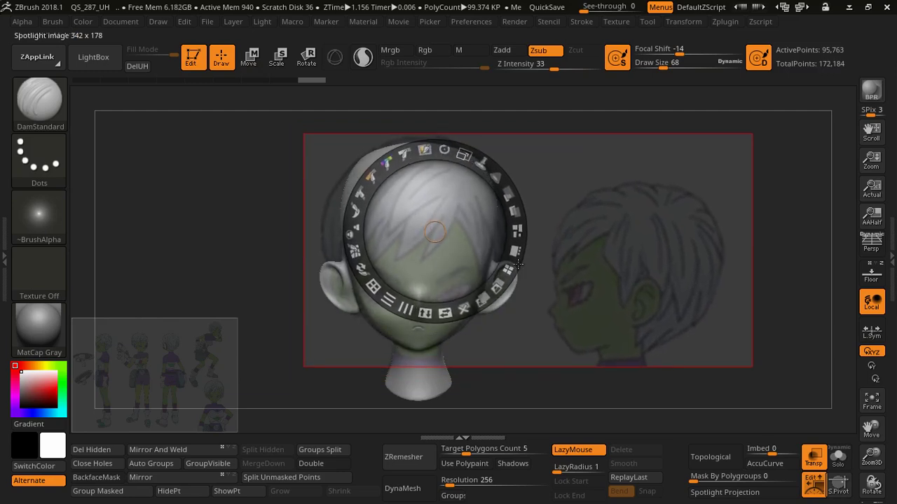
{"action": "mouse_move", "coordinate": [434, 229]}
{"action": "left_mouse_down"}
{"action": "mouse_move", "coordinate": [435, 425]}
{"action": "mouse_move", "coordinate": [416, 350]}
{"action": "left_mouse_up"}
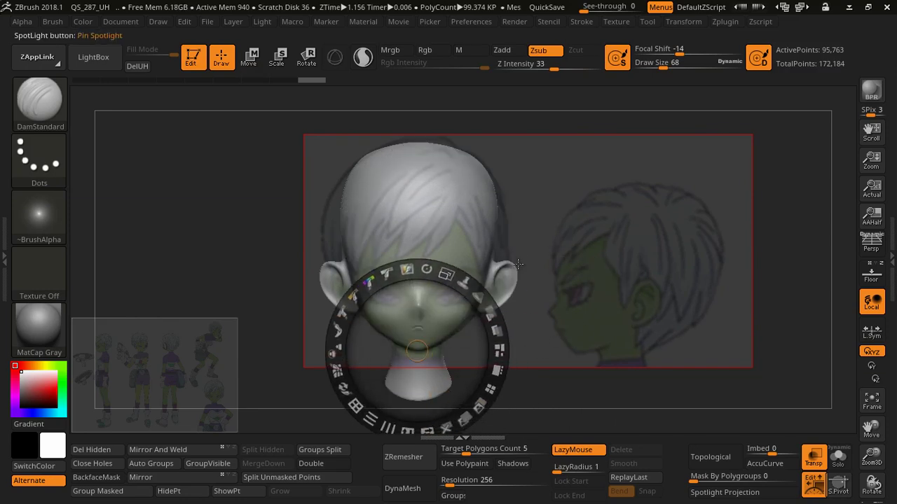
{"action": "left_click_drag", "start_coordinate": [446, 274], "coordinate": [454, 279]}
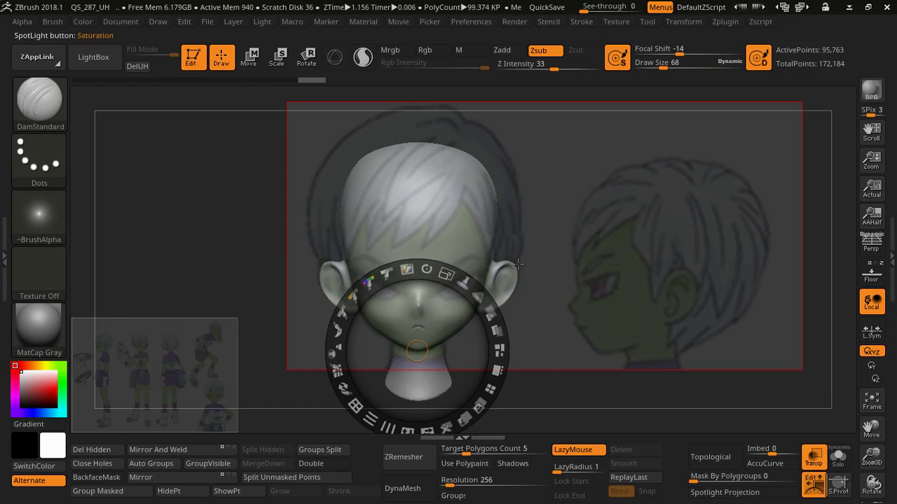
Re-centre the head, then move the reference sheet over the face and shrink it
{"action": "key", "text": "z"}
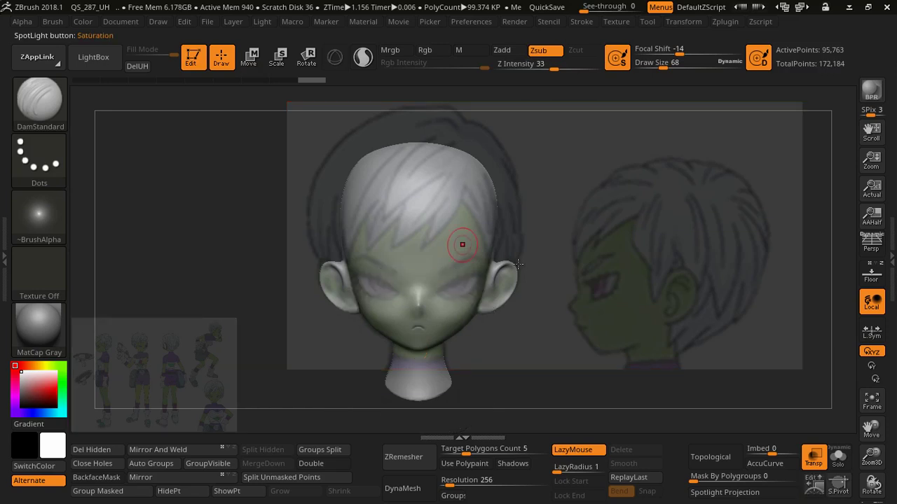
{"action": "key", "text": "z"}
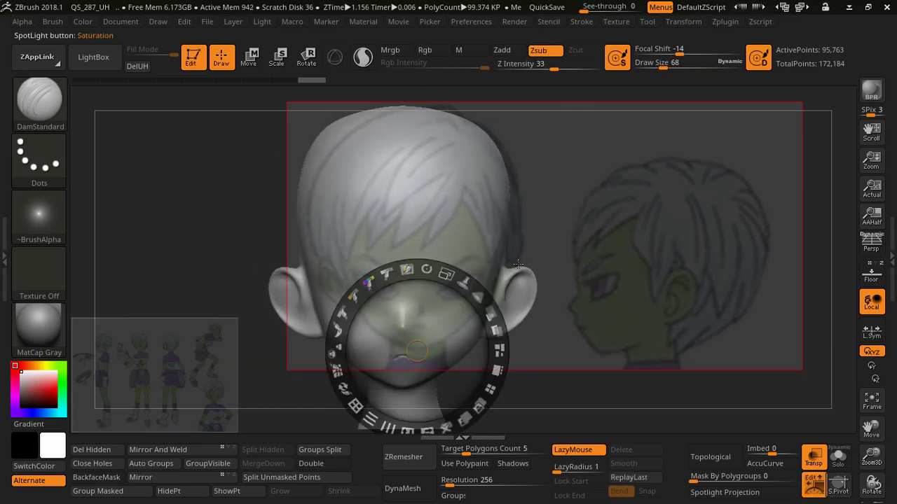
{"action": "mouse_move", "coordinate": [415, 350]}
{"action": "left_mouse_down"}
{"action": "mouse_move", "coordinate": [437, 215]}
{"action": "mouse_move", "coordinate": [486, 135]}
{"action": "left_mouse_up"}
{"action": "key", "text": "z"}
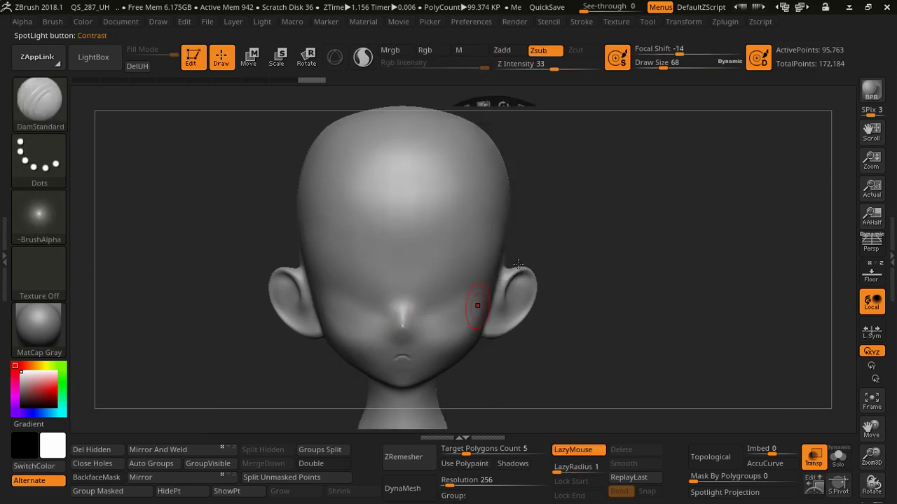
{"action": "left_click_drag", "start_coordinate": [410, 287], "coordinate": [518, 264], "text": "alt"}
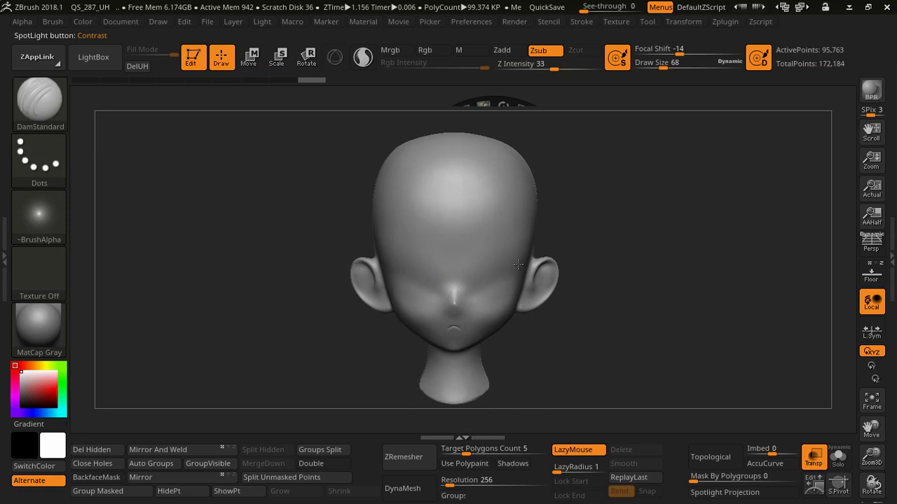
{"action": "key", "text": "shift+z"}
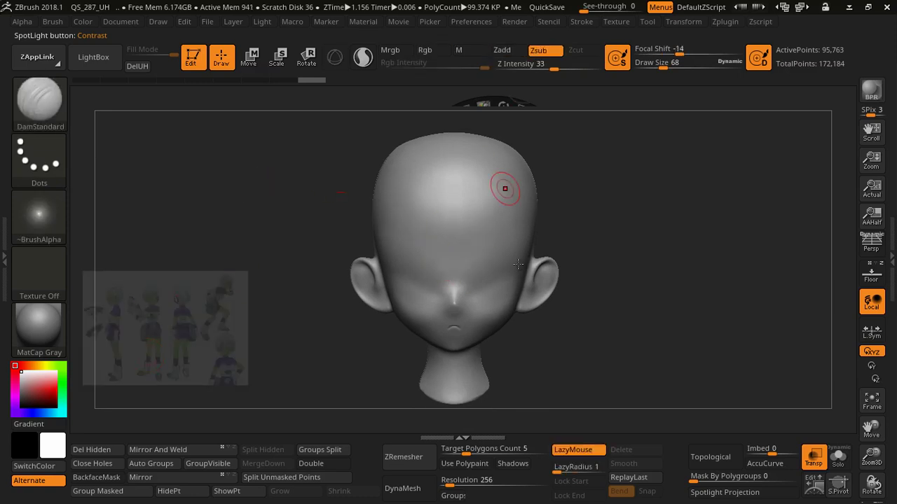
{"action": "mouse_move", "coordinate": [518, 263]}
{"action": "left_mouse_down"}
{"action": "mouse_move", "coordinate": [572, 262]}
{"action": "mouse_move", "coordinate": [518, 263]}
{"action": "left_mouse_up"}
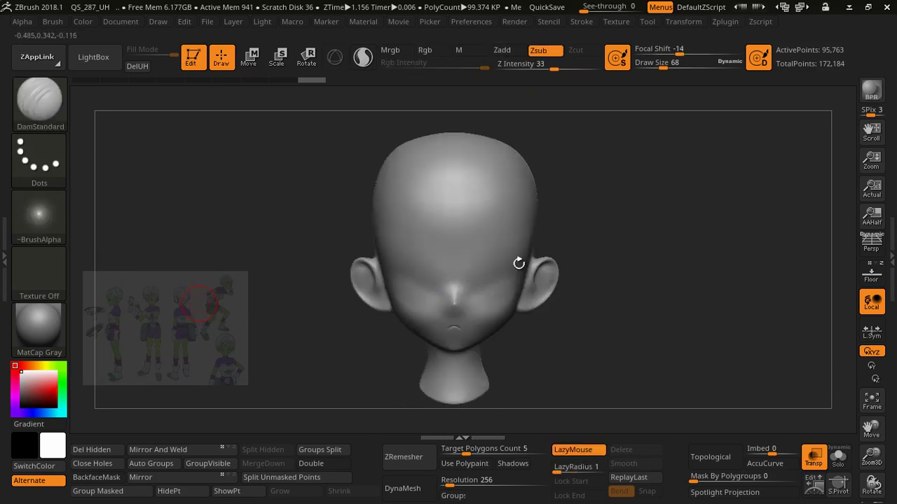
{"action": "key", "text": "shift+z"}
{"action": "mouse_move", "coordinate": [165, 328]}
{"action": "left_mouse_down"}
{"action": "mouse_move", "coordinate": [353, 337]}
{"action": "mouse_move", "coordinate": [350, 277]}
{"action": "left_mouse_up"}
{"action": "mouse_move", "coordinate": [678, 177]}
{"action": "left_mouse_down"}
{"action": "mouse_move", "coordinate": [456, 176]}
{"action": "mouse_move", "coordinate": [363, 215]}
{"action": "left_mouse_up"}
Reload Ref Head into Spotlight, enlarge it over the head's front, and enable projection
{"action": "left_click", "coordinate": [616, 21]}
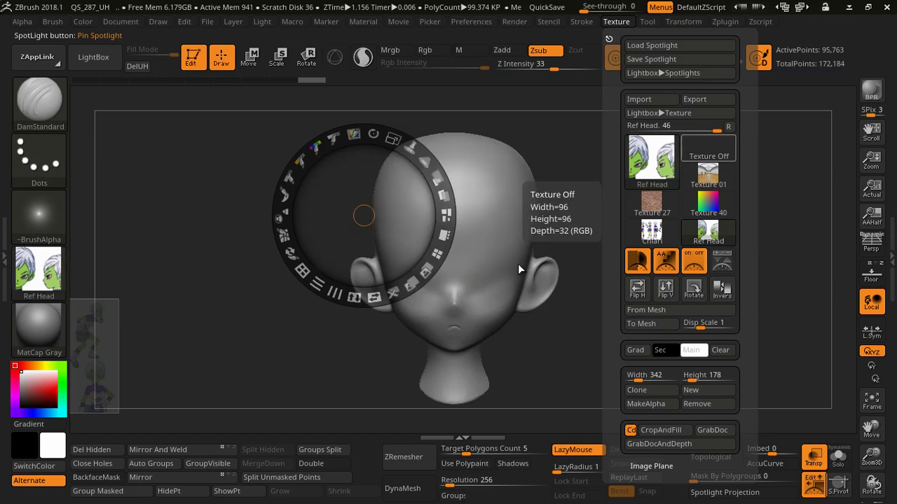
{"action": "key", "text": "comma"}
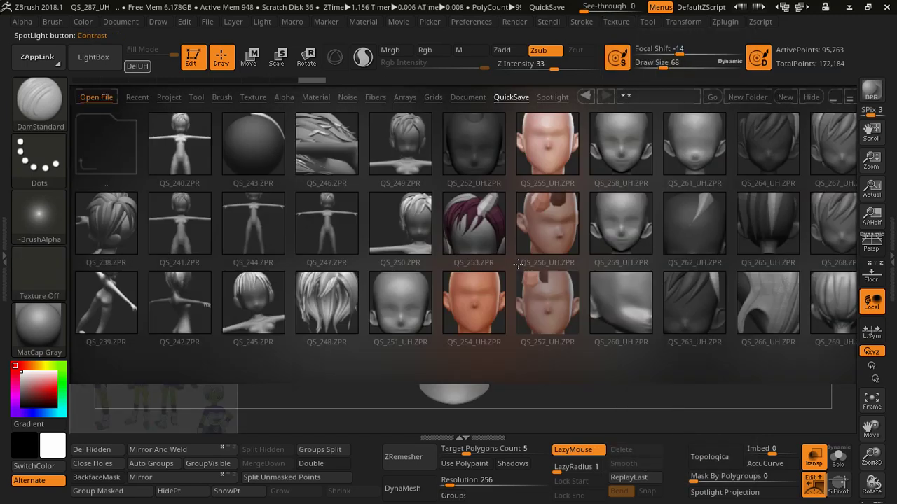
{"action": "key", "text": "comma"}
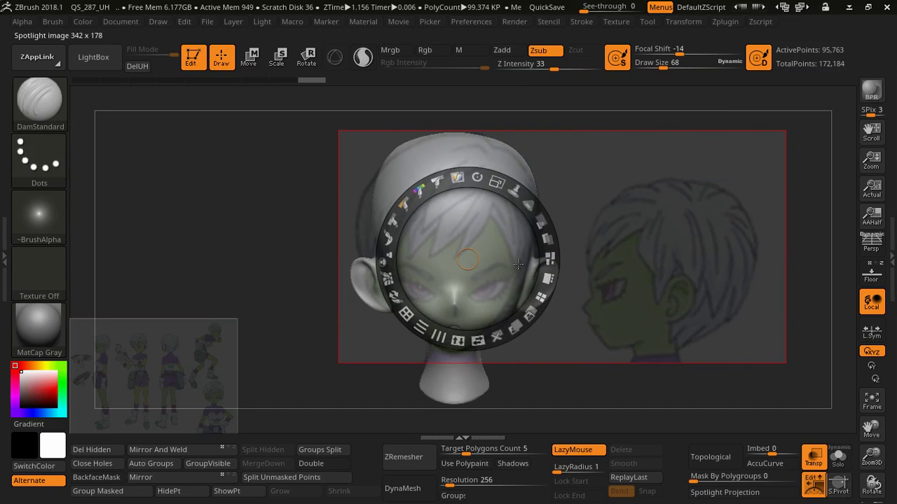
{"action": "left_click_drag", "start_coordinate": [467, 261], "coordinate": [452, 348]}
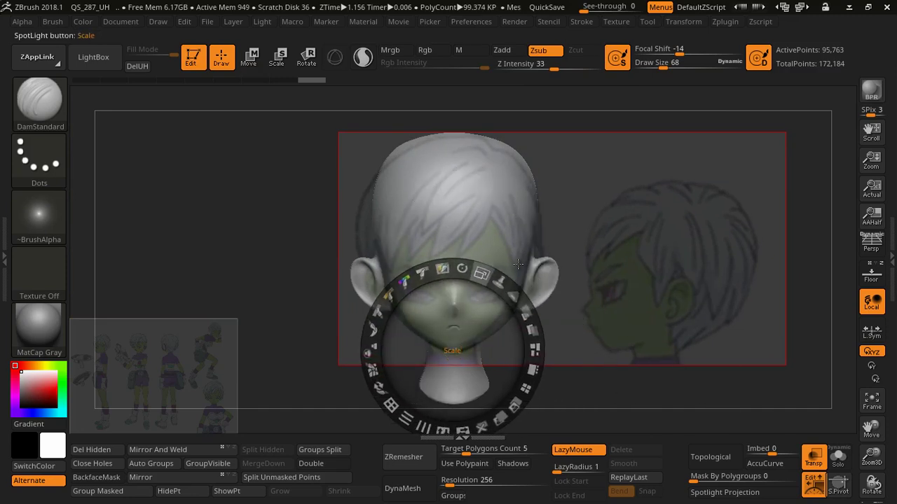
{"action": "left_click_drag", "start_coordinate": [481, 273], "coordinate": [481, 273]}
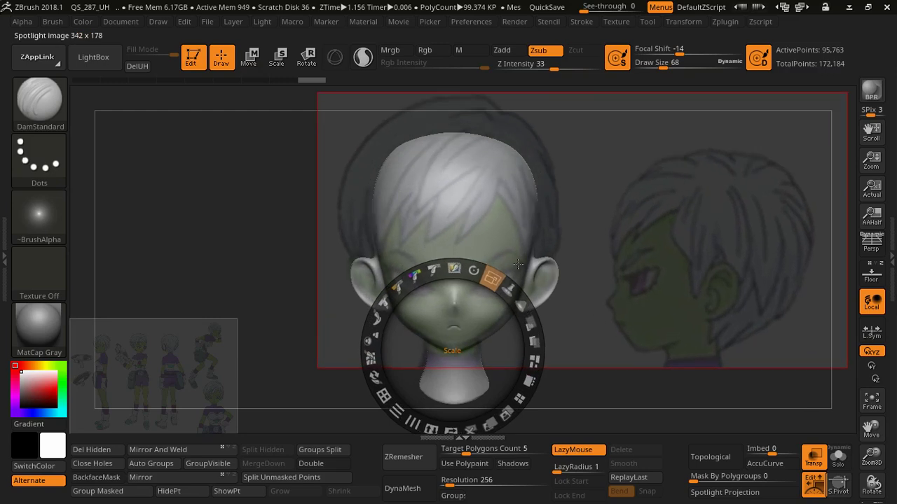
{"action": "left_click_drag", "start_coordinate": [453, 348], "coordinate": [452, 341]}
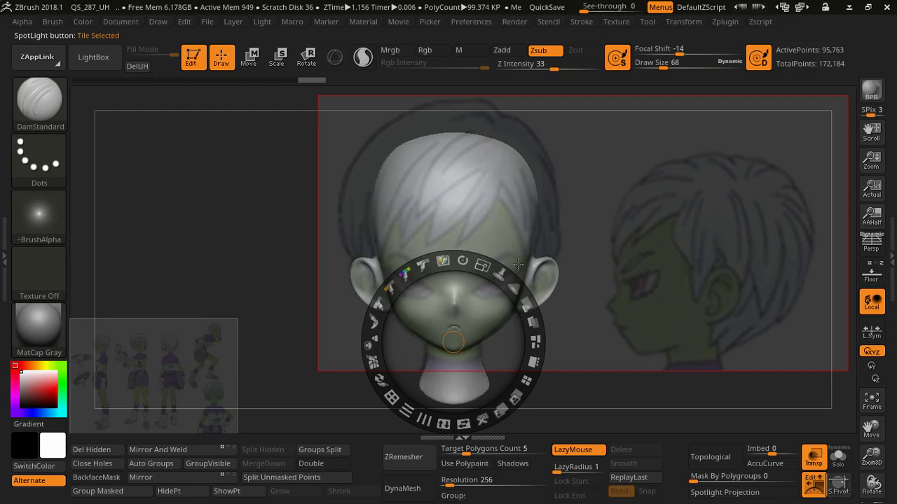
{"action": "key", "text": "z"}
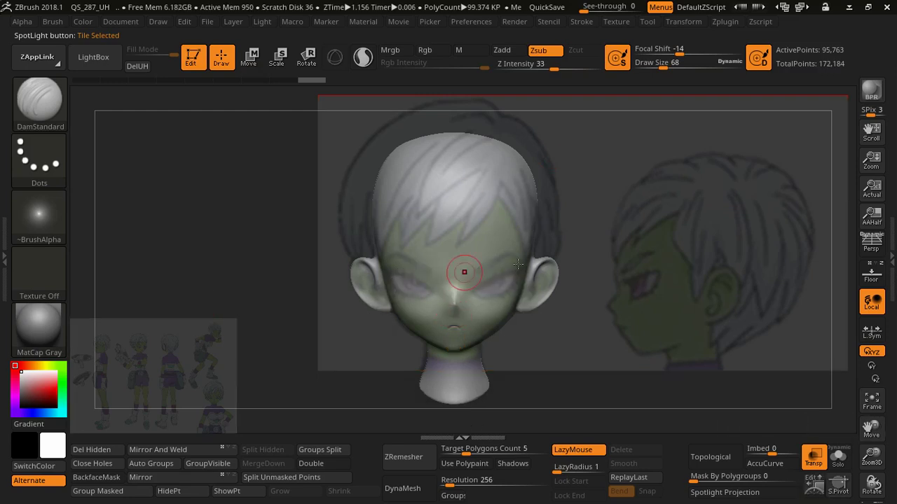
{"action": "left_click", "coordinate": [742, 492]}
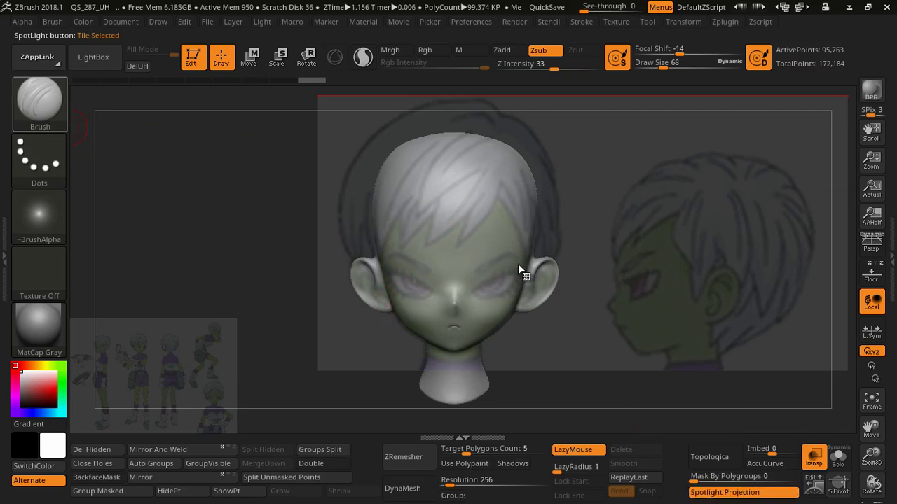
Select the SK_Pen brush from the brush library for painting
{"action": "key", "text": "b"}
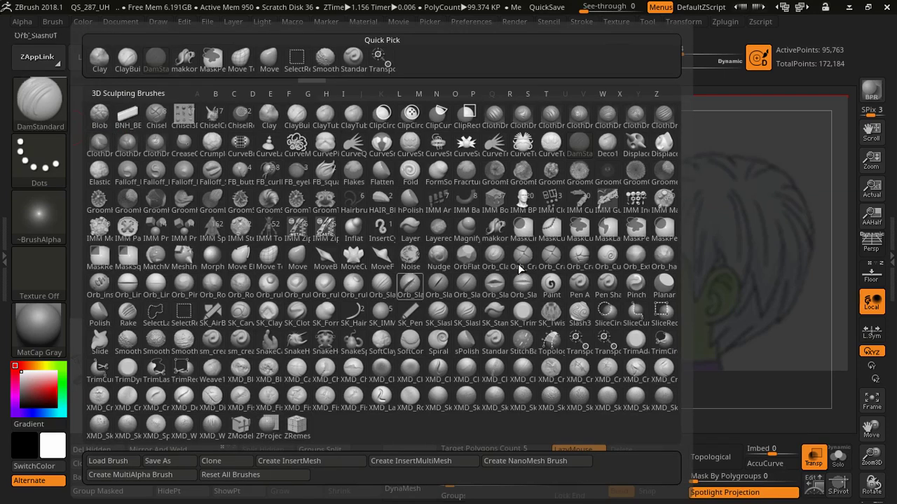
{"action": "key", "text": "s"}
{"action": "key", "text": "p"}
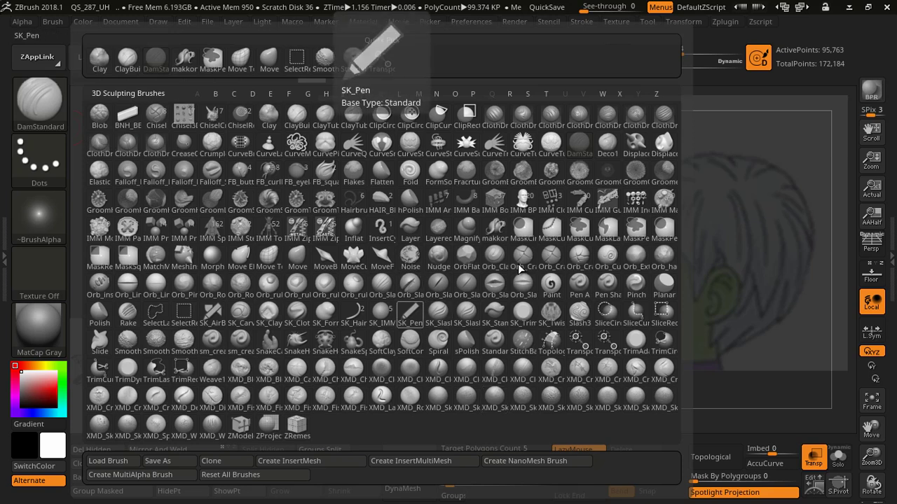
{"action": "key", "text": "Return"}
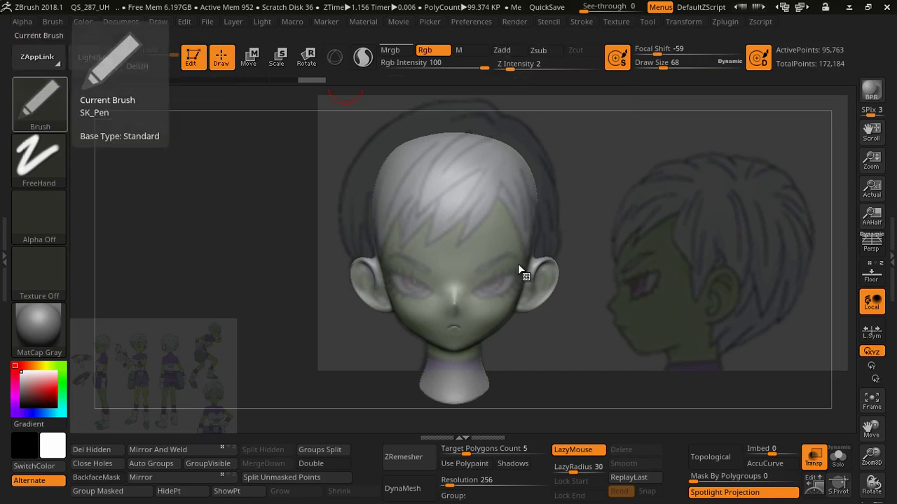
{"action": "key", "text": "b"}
{"action": "key", "text": "Escape"}
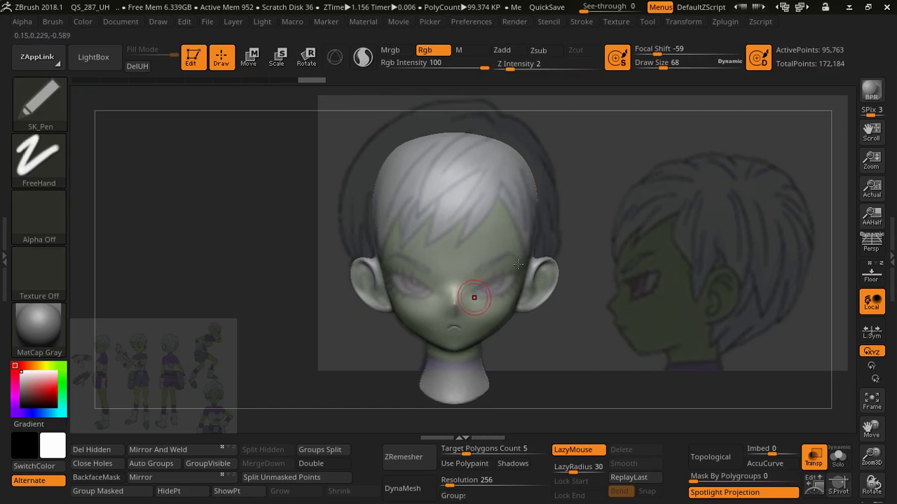
With LazyMouse off, project the reference's green colour over the forehead, nose and face
{"action": "mouse_move", "coordinate": [456, 248]}
{"action": "left_mouse_down"}
{"action": "mouse_move", "coordinate": [467, 287]}
{"action": "mouse_move", "coordinate": [491, 315]}
{"action": "left_mouse_up"}
{"action": "key", "text": "l"}
{"action": "mouse_move", "coordinate": [521, 287]}
{"action": "left_mouse_down"}
{"action": "mouse_move", "coordinate": [522, 235]}
{"action": "mouse_move", "coordinate": [490, 210]}
{"action": "mouse_move", "coordinate": [451, 235]}
{"action": "mouse_move", "coordinate": [490, 200]}
{"action": "mouse_move", "coordinate": [420, 267]}
{"action": "left_mouse_up"}
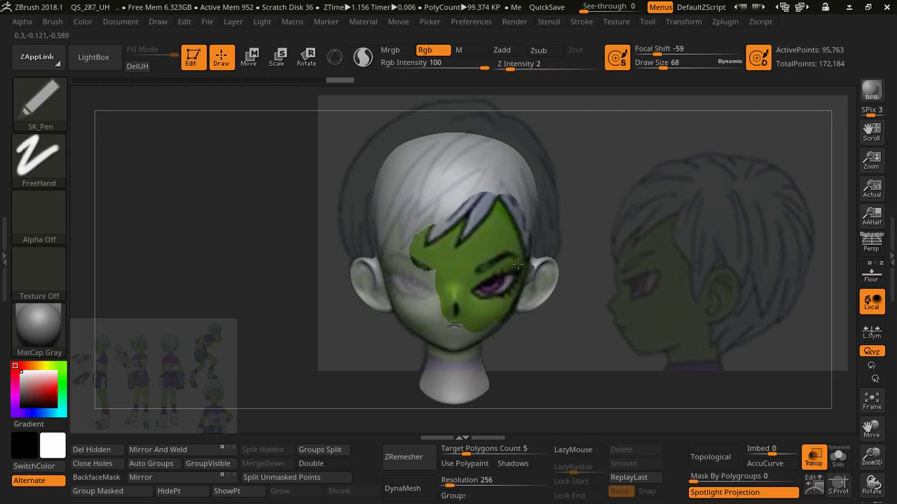
{"action": "left_click_drag", "start_coordinate": [441, 200], "coordinate": [385, 260]}
{"action": "left_click_drag", "start_coordinate": [392, 210], "coordinate": [399, 323]}
{"action": "mouse_move", "coordinate": [409, 273]}
{"action": "left_mouse_down"}
{"action": "mouse_move", "coordinate": [441, 344]}
{"action": "mouse_move", "coordinate": [483, 361]}
{"action": "left_mouse_up"}
Paint both ears and the hair strand detail, then hide the Spotlight reference
{"action": "mouse_move", "coordinate": [532, 183]}
{"action": "left_mouse_down"}
{"action": "mouse_move", "coordinate": [448, 203]}
{"action": "mouse_move", "coordinate": [361, 273]}
{"action": "mouse_move", "coordinate": [385, 308]}
{"action": "left_mouse_up"}
{"action": "left_click_drag", "start_coordinate": [536, 263], "coordinate": [543, 308]}
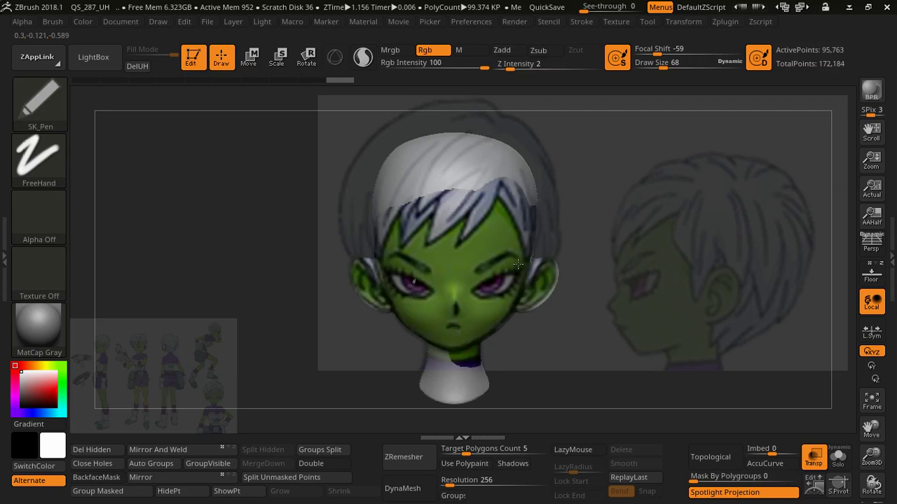
{"action": "mouse_move", "coordinate": [518, 175]}
{"action": "left_mouse_down"}
{"action": "mouse_move", "coordinate": [392, 203]}
{"action": "mouse_move", "coordinate": [491, 147]}
{"action": "left_mouse_up"}
{"action": "left_click_drag", "start_coordinate": [385, 176], "coordinate": [483, 144]}
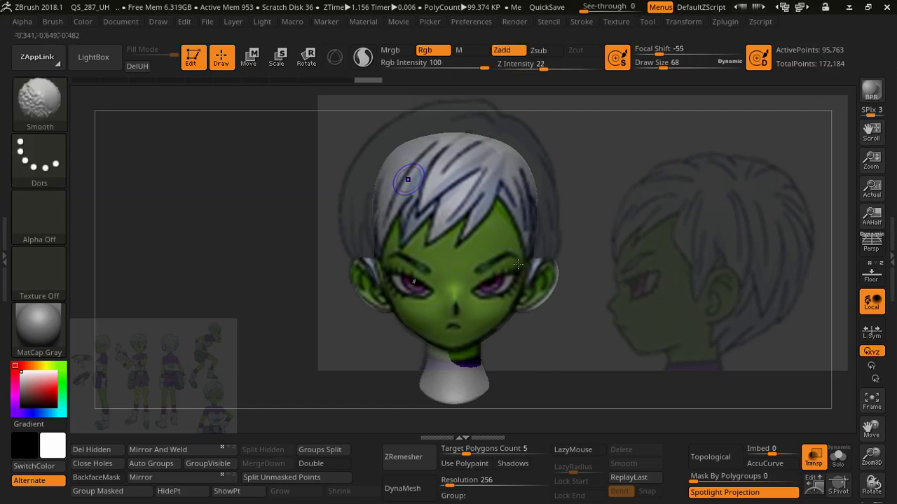
{"action": "key", "text": "shift+z"}
Orbit and zoom around the head to inspect the projected paint up close
{"action": "left_click_drag", "start_coordinate": [543, 371], "coordinate": [330, 343]}
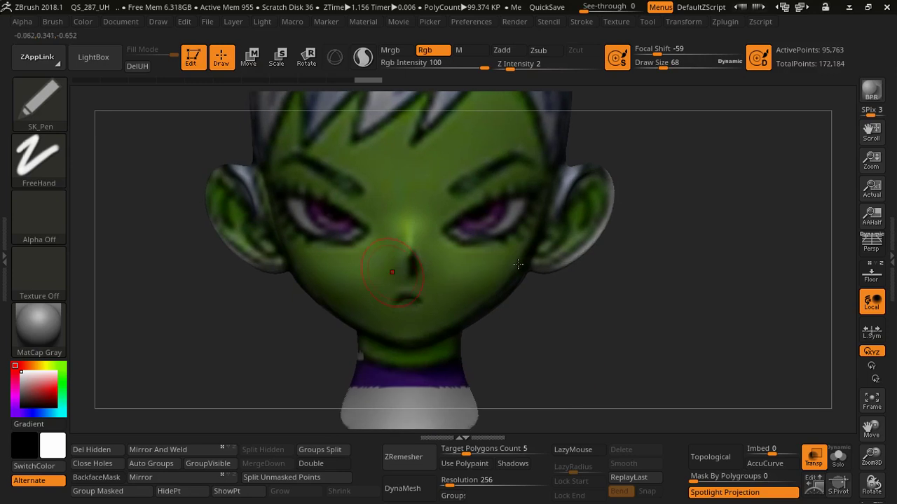
{"action": "left_click_drag", "start_coordinate": [518, 264], "coordinate": [370, 219]}
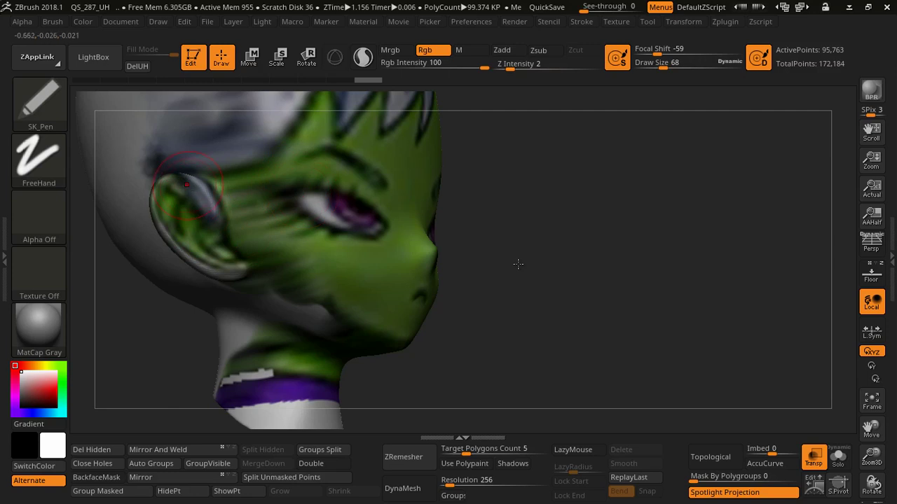
{"action": "left_click_drag", "start_coordinate": [182, 231], "coordinate": [406, 256]}
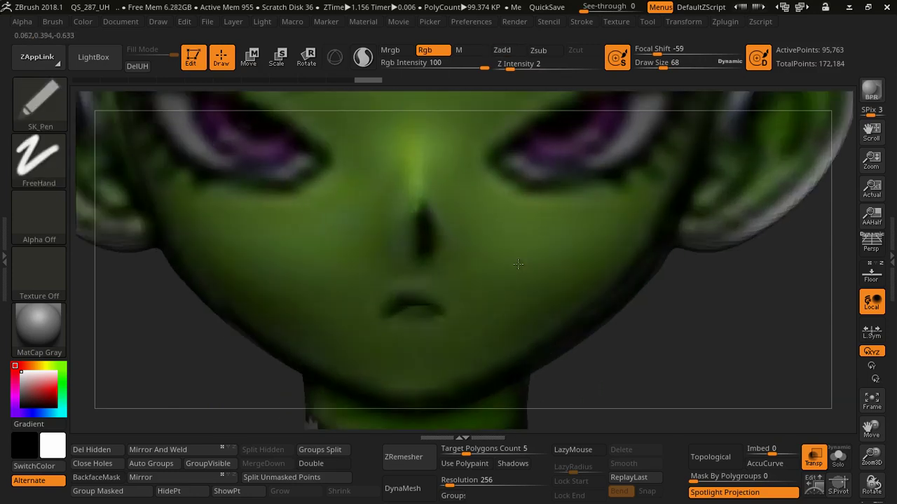
{"action": "scroll", "coordinate": [517, 264], "scroll_direction": "up", "scroll_amount": 3}
Switch to the DamStandard brush and set its Draw Size to 12
{"action": "key", "text": "space"}
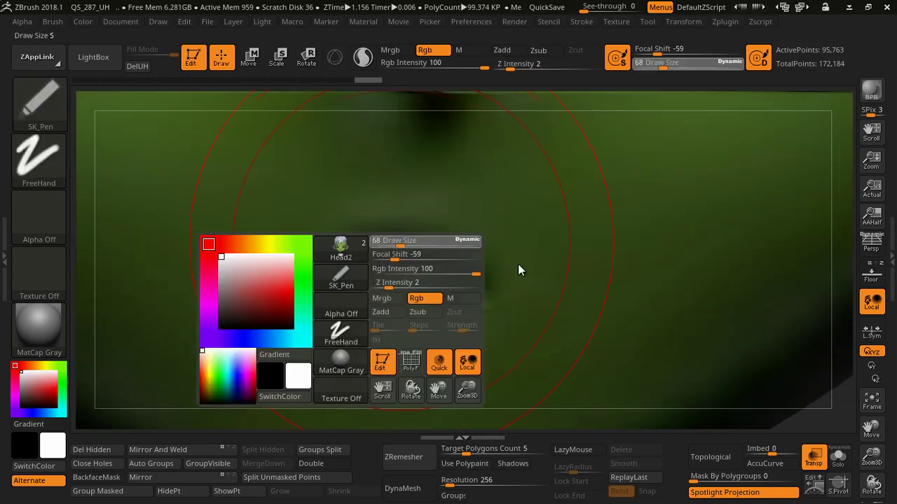
{"action": "key", "text": "b"}
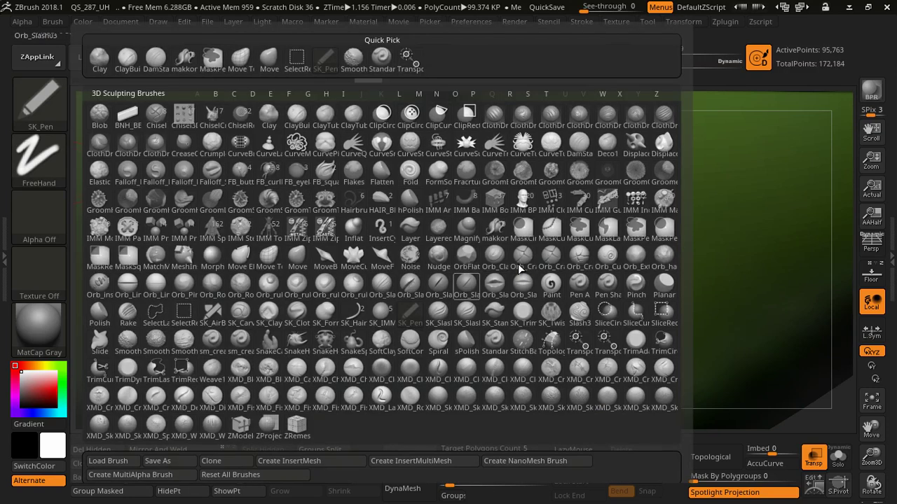
{"action": "key", "text": "d"}
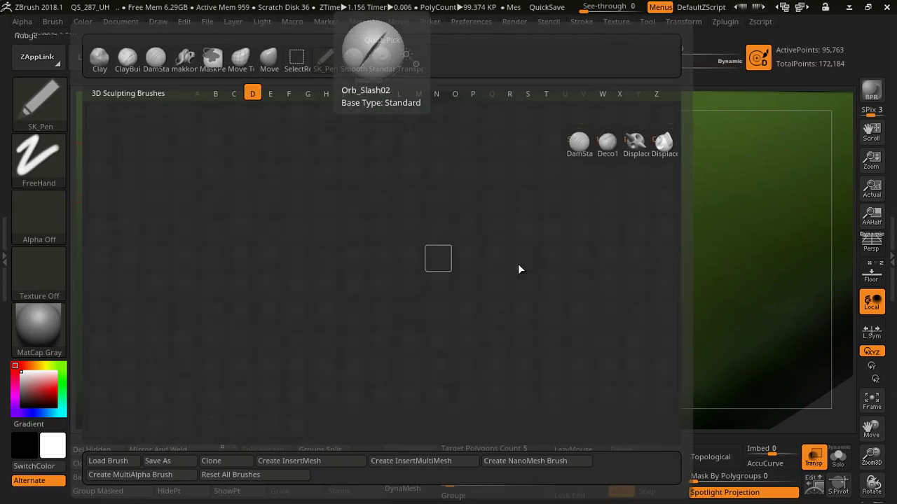
{"action": "key", "text": "s"}
{"action": "key", "text": "space"}
{"action": "type", "text": "12"}
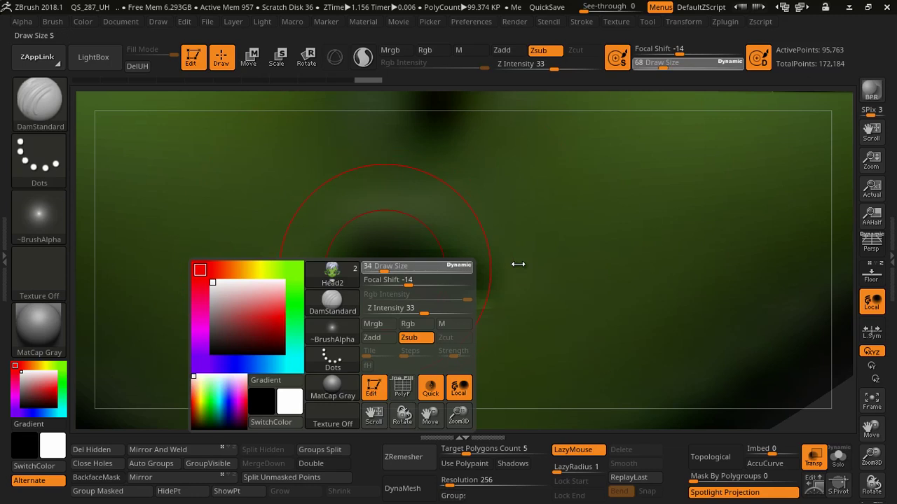
{"action": "key", "text": "Return"}
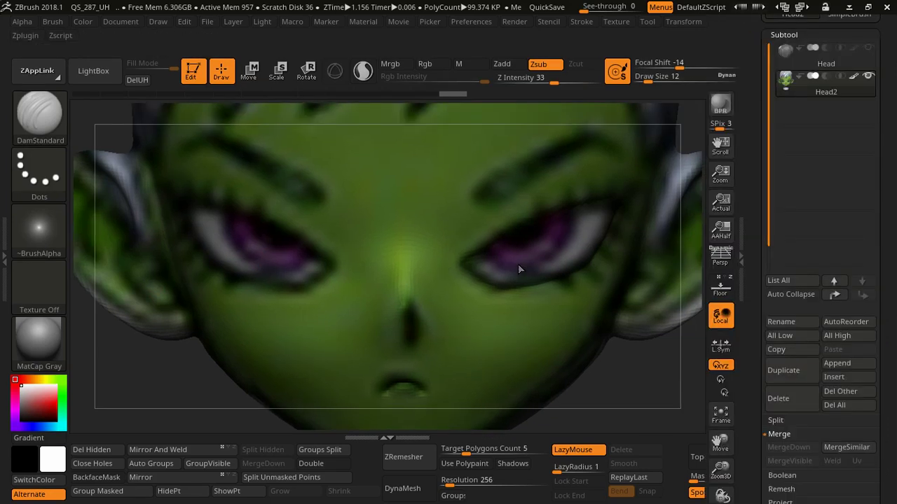
Open the Subtool list, inspect the right eye and ear, then frame the whole head
{"action": "left_click", "coordinate": [891, 252]}
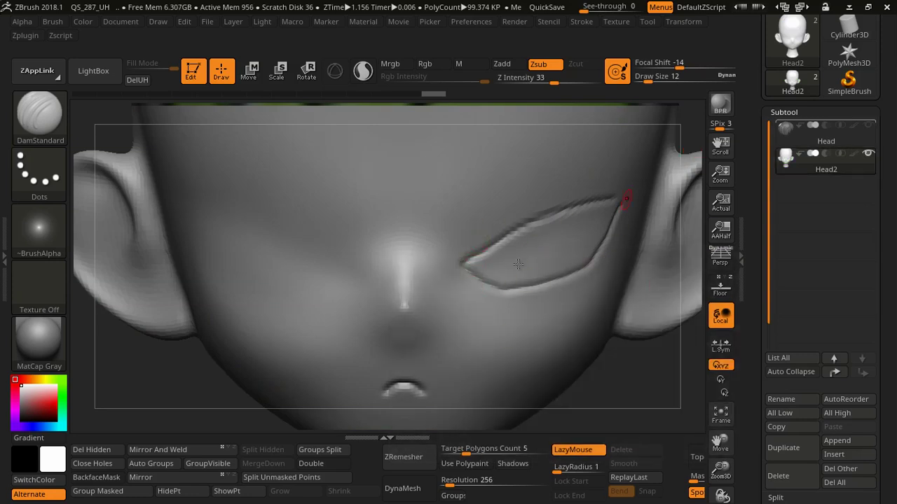
{"action": "right_click_drag", "start_coordinate": [547, 223], "coordinate": [518, 248]}
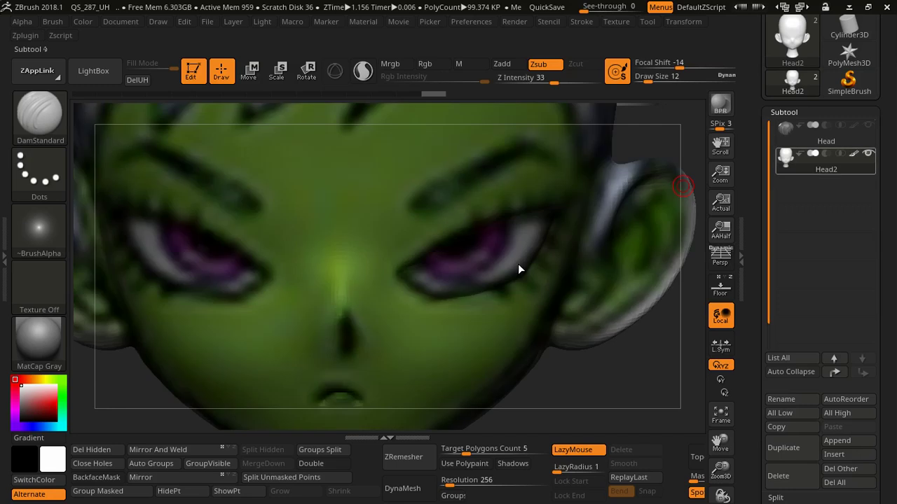
{"action": "right_click_drag", "start_coordinate": [433, 214], "coordinate": [291, 253], "text": "alt"}
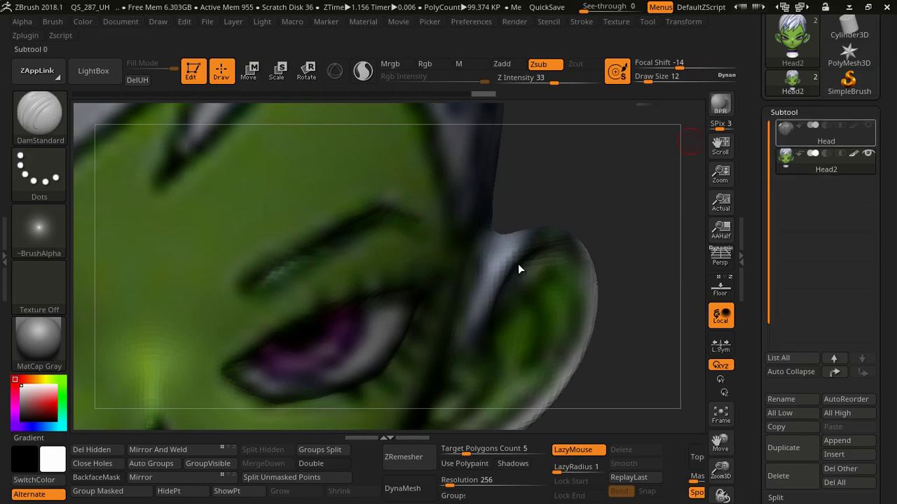
{"action": "key", "text": "f"}
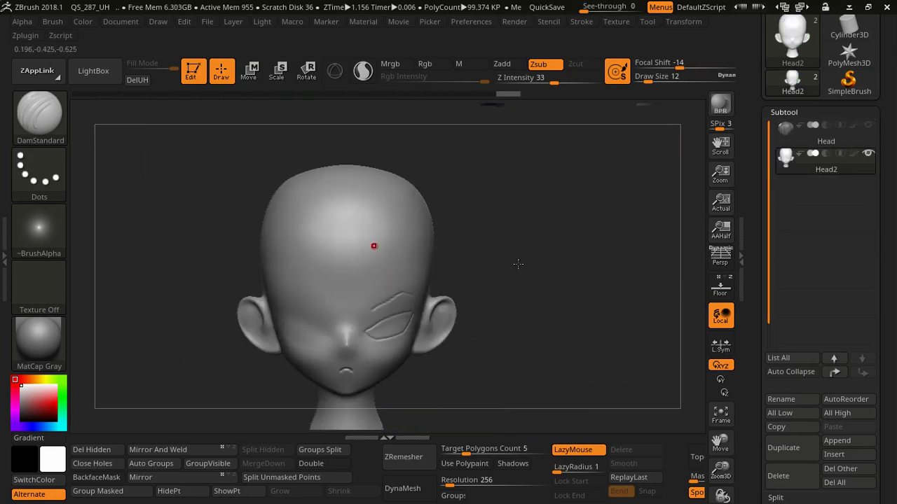
{"action": "left_click_drag", "start_coordinate": [517, 263], "coordinate": [517, 261]}
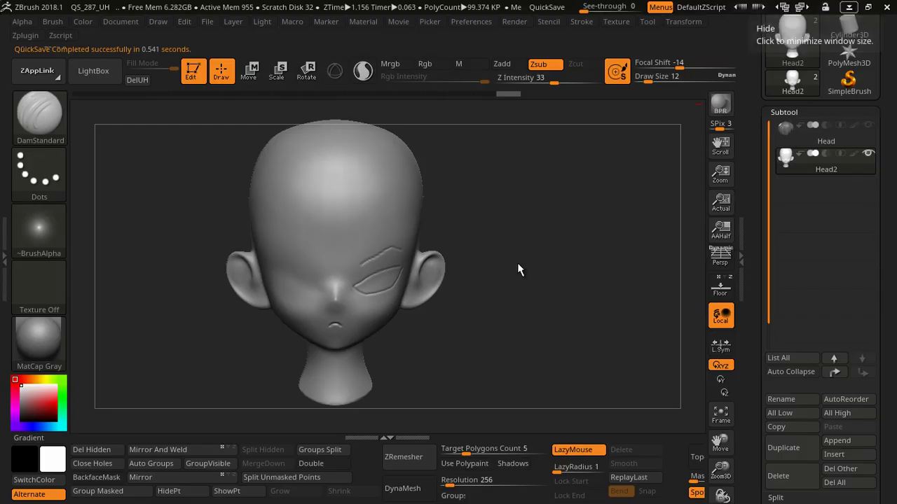
Switch to Maya and zoom out to view the Chirai character from above
{"action": "key", "text": "alt+Tab"}
{"action": "scroll", "coordinate": [517, 270], "scroll_direction": "down", "scroll_amount": 3}
{"action": "scroll", "coordinate": [517, 269], "scroll_direction": "down", "scroll_amount": 2}
{"action": "scroll", "coordinate": [517, 270], "scroll_direction": "down", "scroll_amount": 1}
{"action": "scroll", "coordinate": [517, 270], "scroll_direction": "down", "scroll_amount": 1}
{"action": "left_click_drag", "start_coordinate": [517, 263], "coordinate": [517, 264], "text": "alt"}
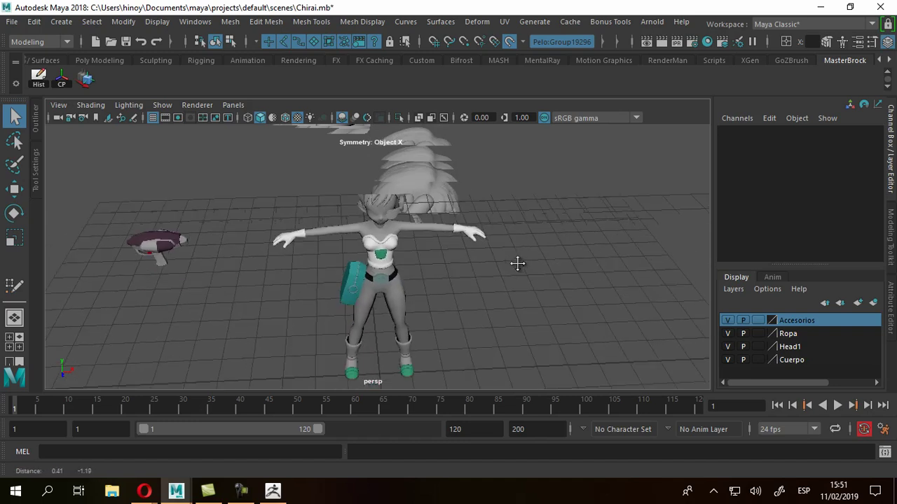
{"action": "left_click_drag", "start_coordinate": [517, 263], "coordinate": [518, 270], "text": "alt"}
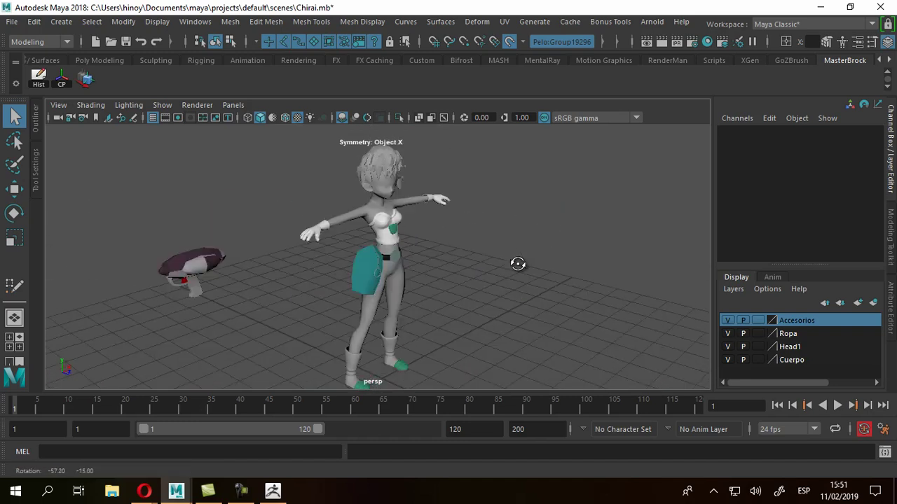
{"action": "scroll", "coordinate": [518, 269], "scroll_direction": "down", "scroll_amount": 2}
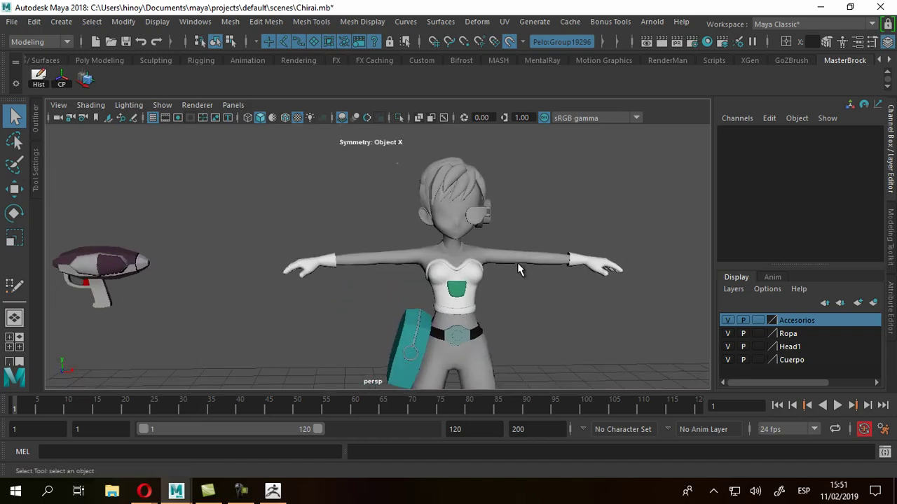